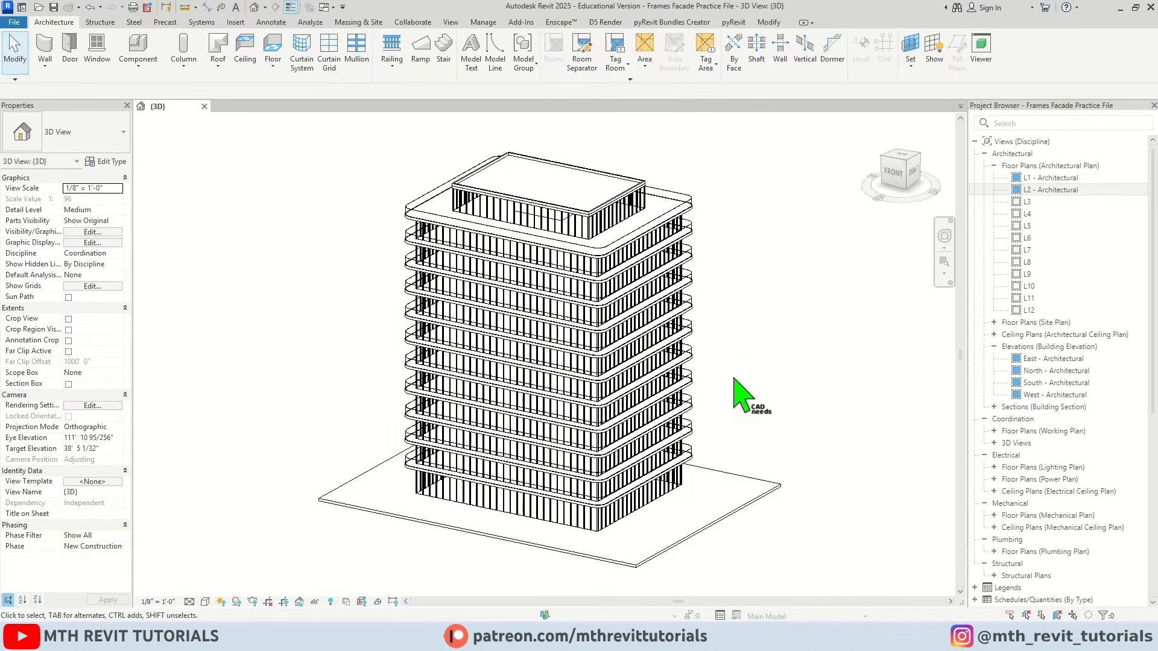
Examine the tower's floor slabs and facade from several sides in the 3D view
scroll(744, 375, "down", 2)
scroll(774, 376, "up", 2)
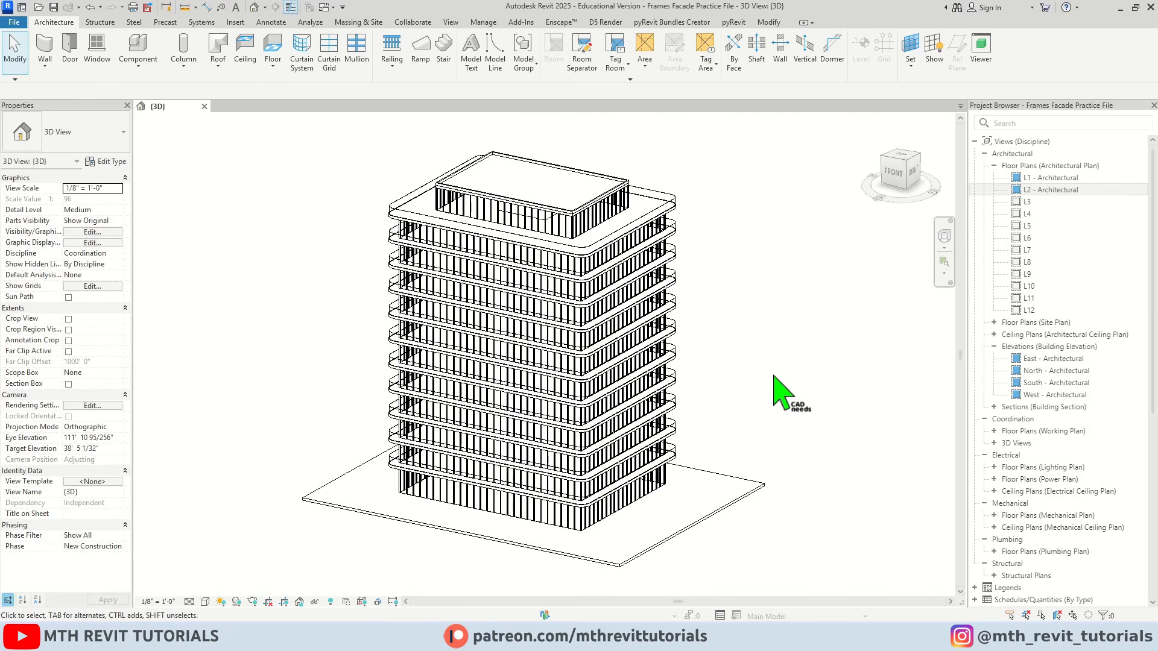
middle_click_drag(748, 374, 708, 429, "shift")
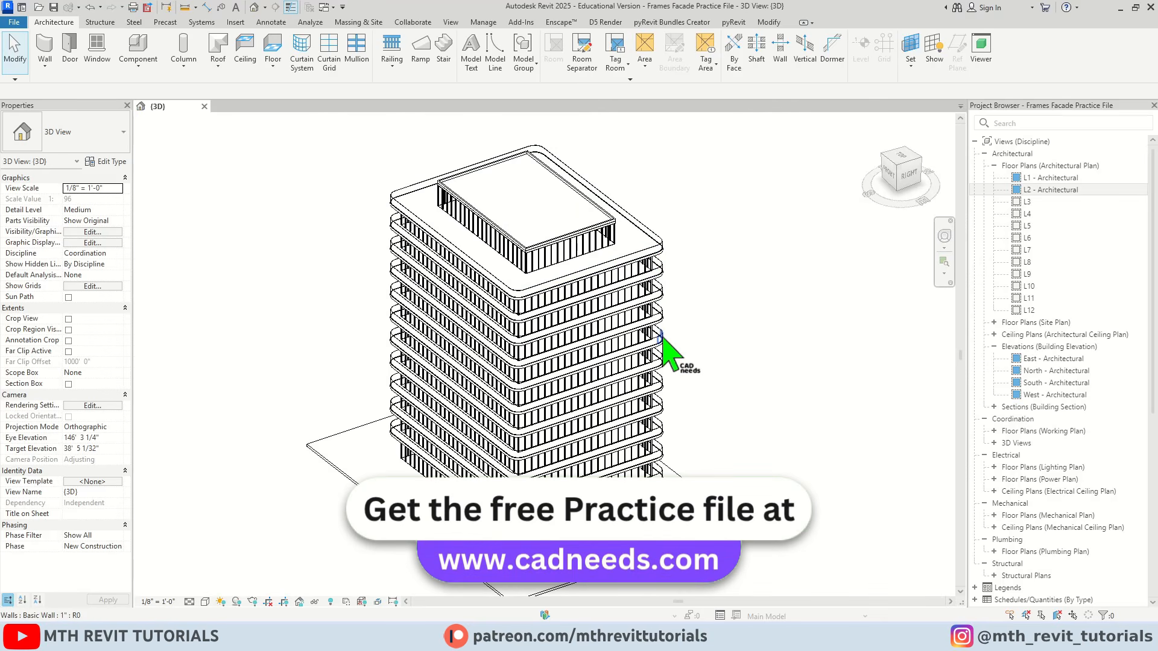
scroll(545, 382, "up", 2)
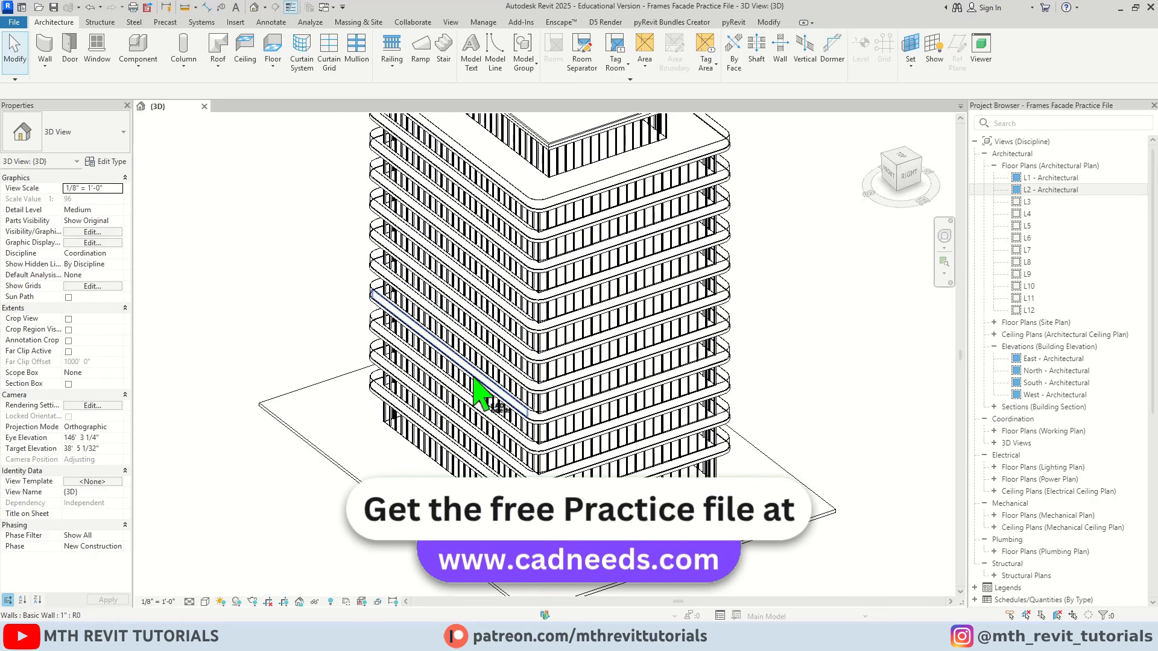
scroll(414, 363, "down", 3)
middle_click_drag(416, 377, 522, 402, "shift")
scroll(531, 395, "up", 1)
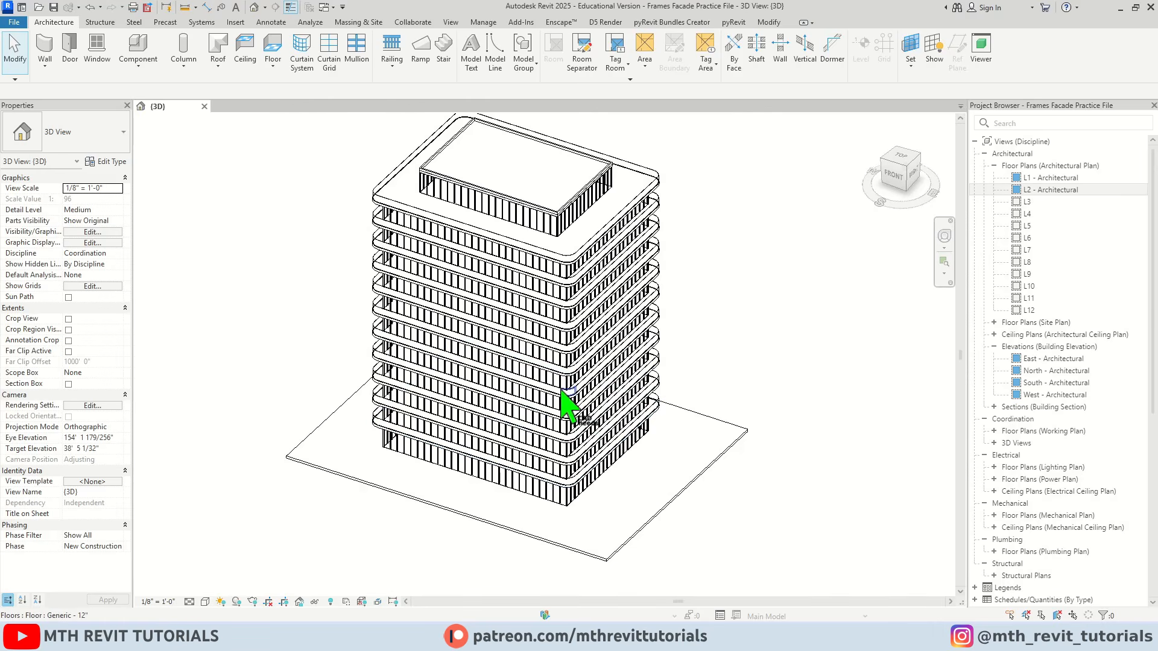
scroll(492, 278, "up", 1)
middle_click_drag(527, 283, 565, 318)
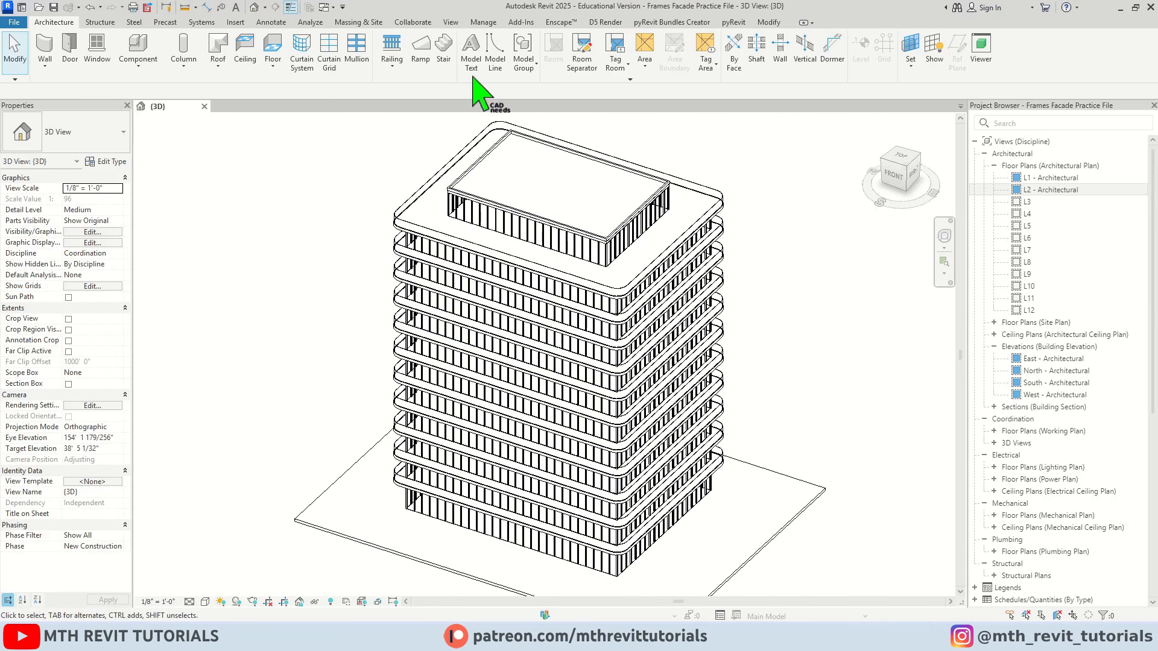
From the L1 - Architectural floor plan, show mass form and floors and start an in-place mass named Mass 1
double_click(1032, 179)
scroll(615, 362, "up", 3)
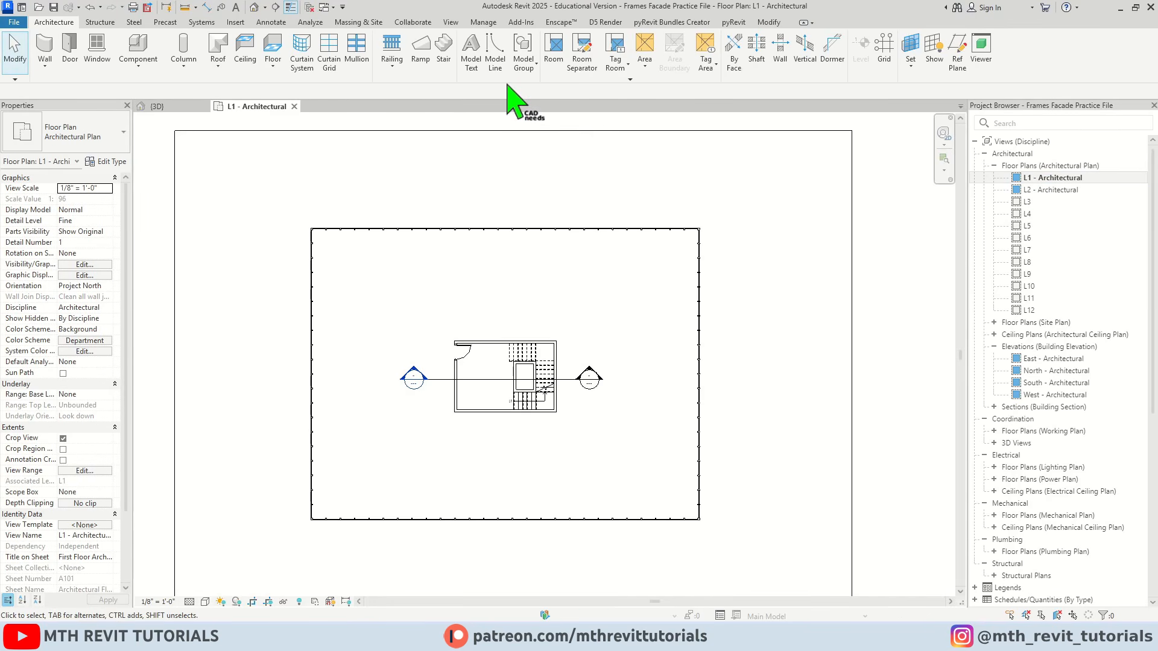
left_click(371, 23)
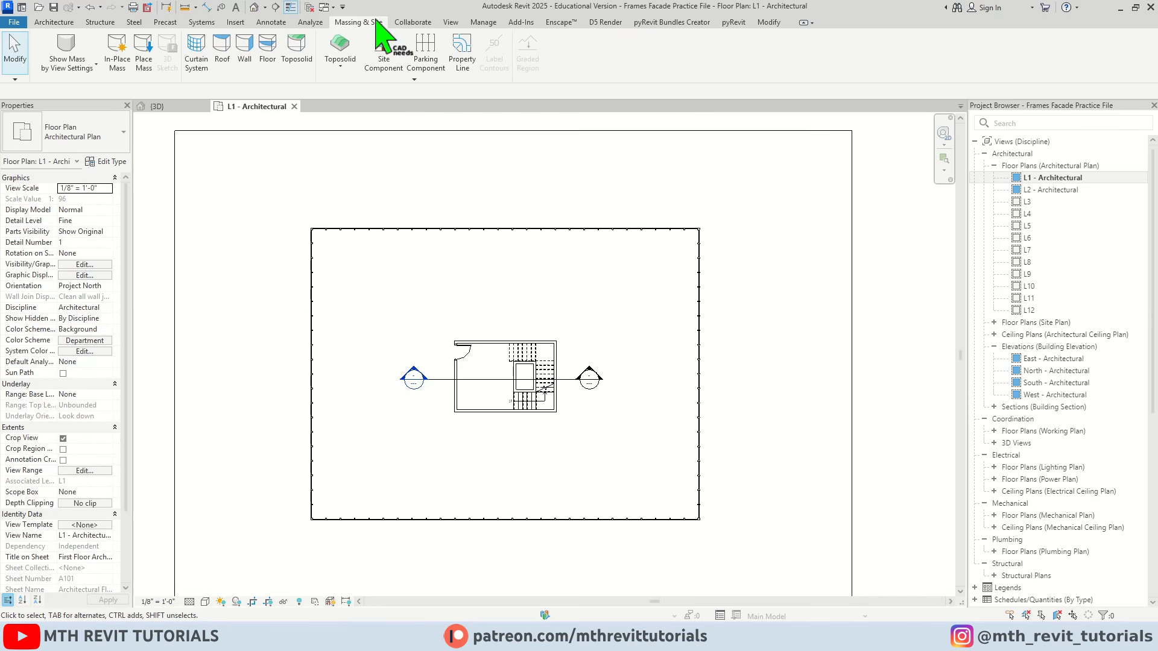
left_click(87, 49)
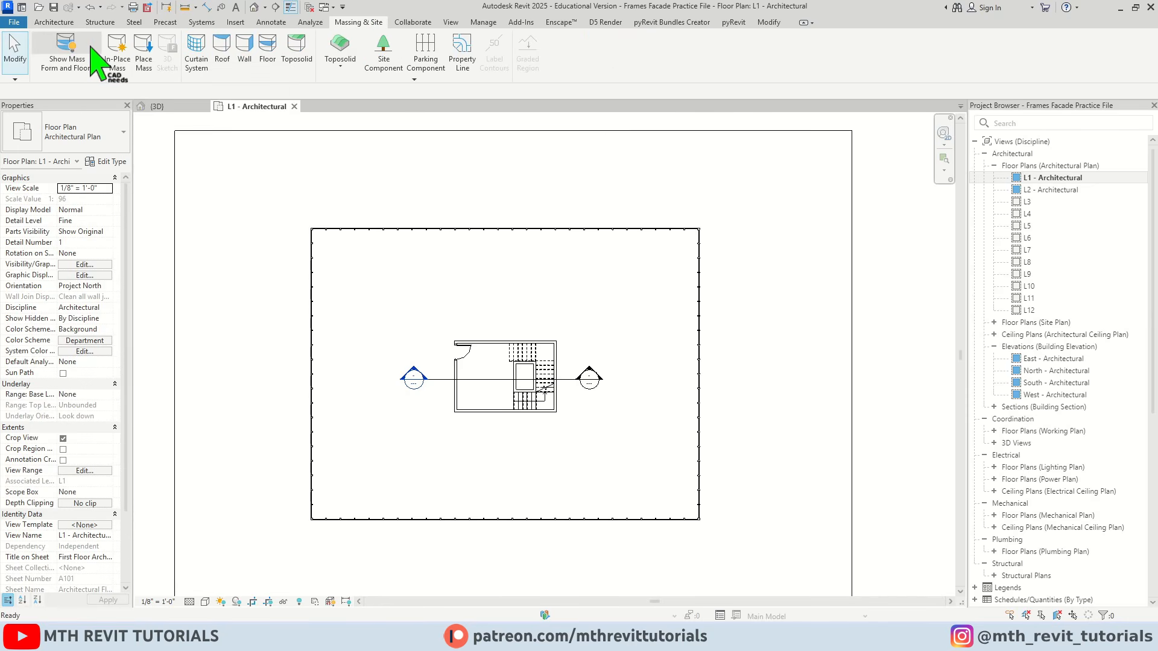
left_click(128, 54)
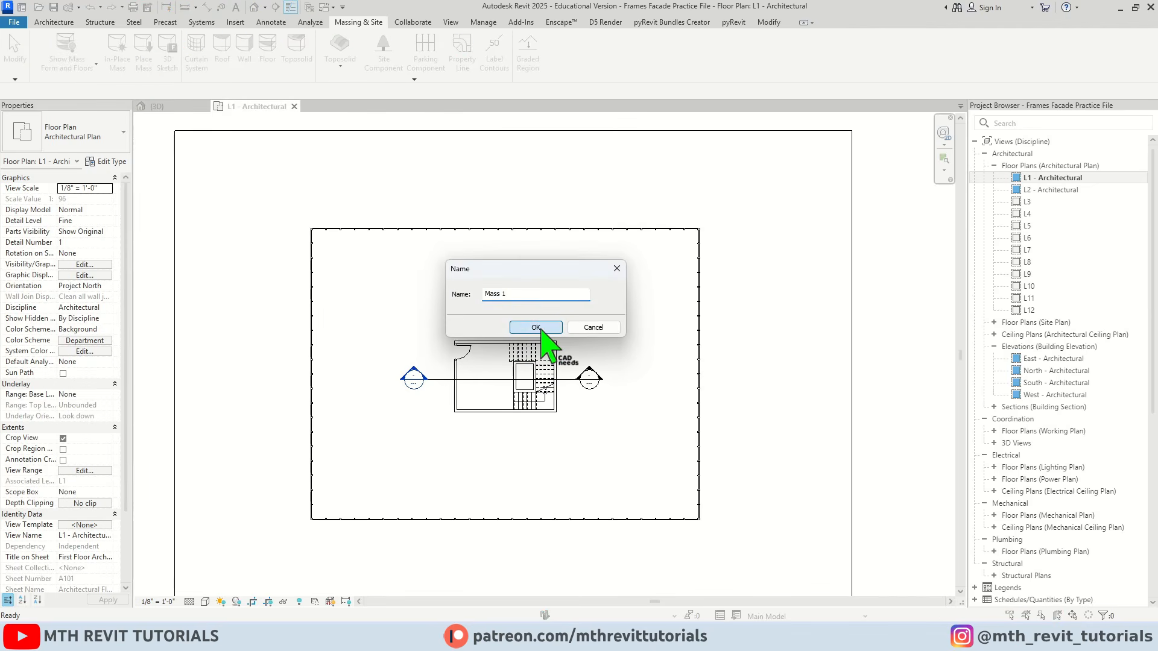
left_click(535, 328)
scroll(486, 336, "up", 1)
middle_click_drag(460, 362, 464, 312)
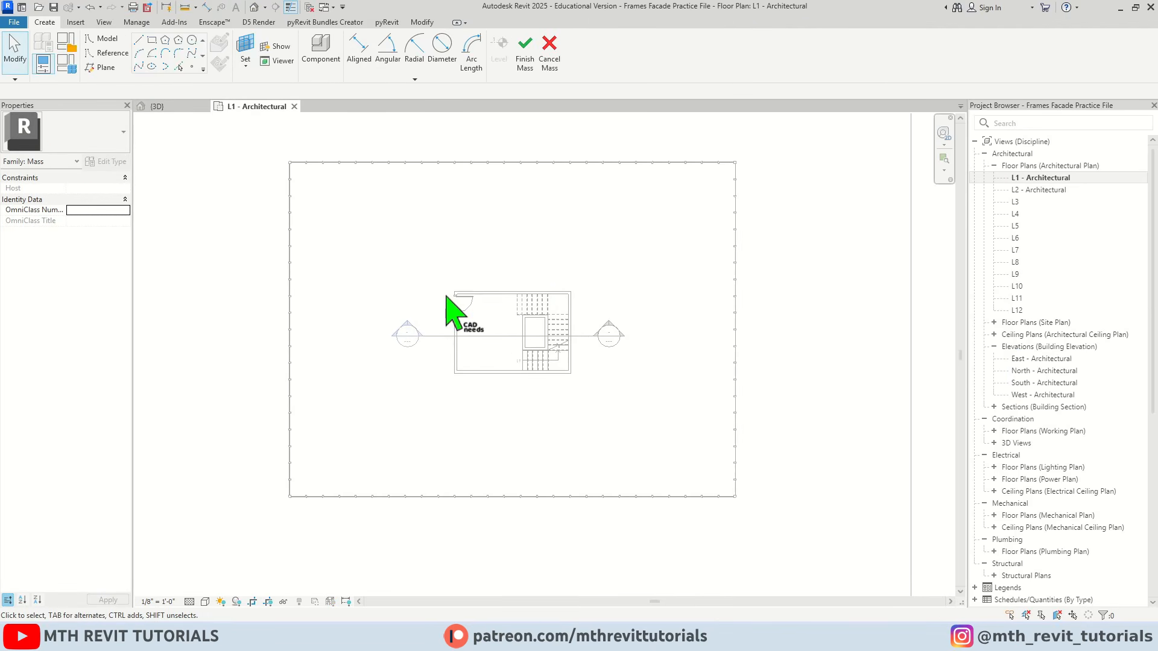
left_click(151, 41)
scroll(290, 164, "up", 3)
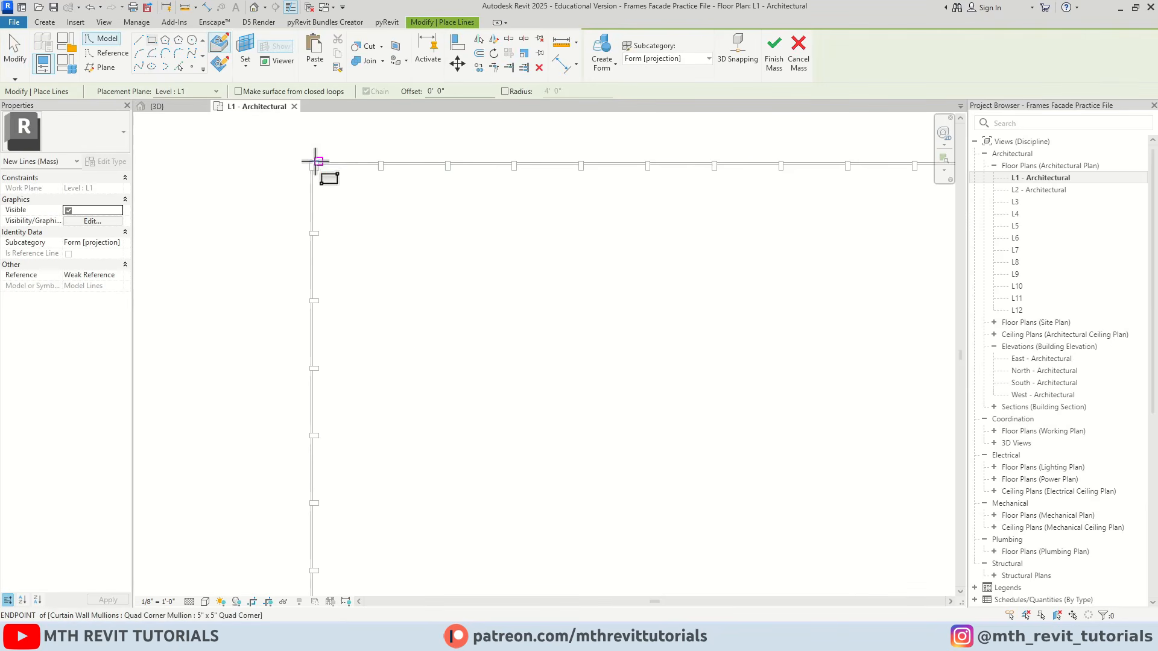
scroll(282, 180, "down", 3)
key("Escape")
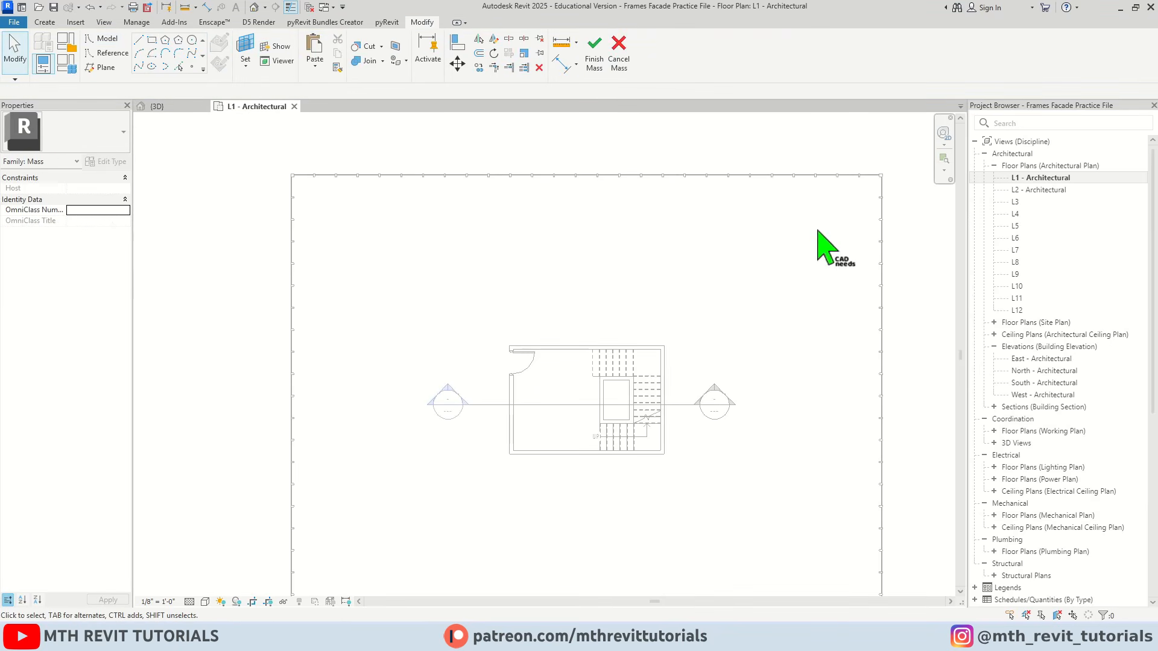
Open the L2 - Architectural floor plan with the whole slab outline in view
double_click(1030, 189)
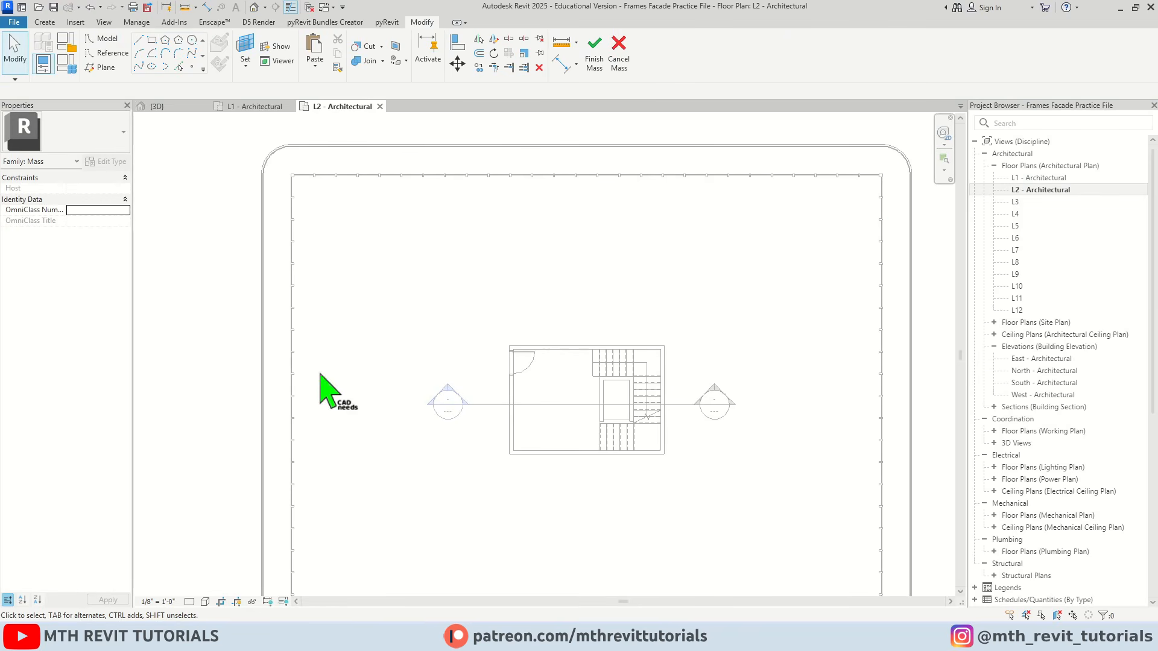
scroll(525, 398, "down", 3)
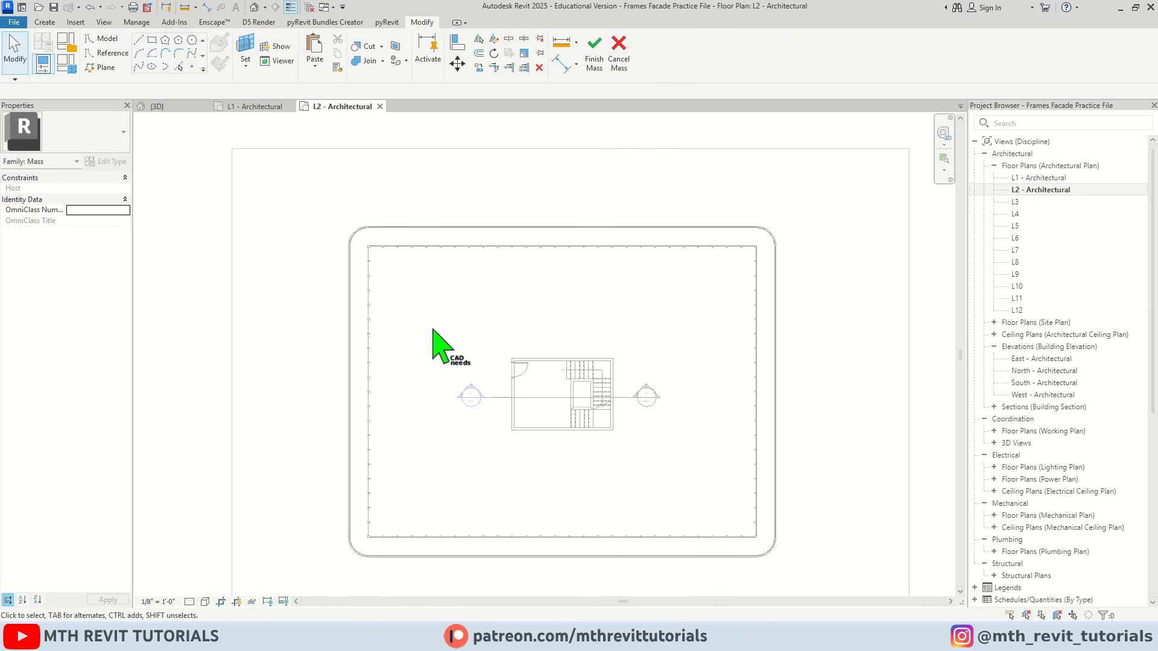
scroll(455, 305, "up", 1)
middle_click_drag(455, 305, 392, 274)
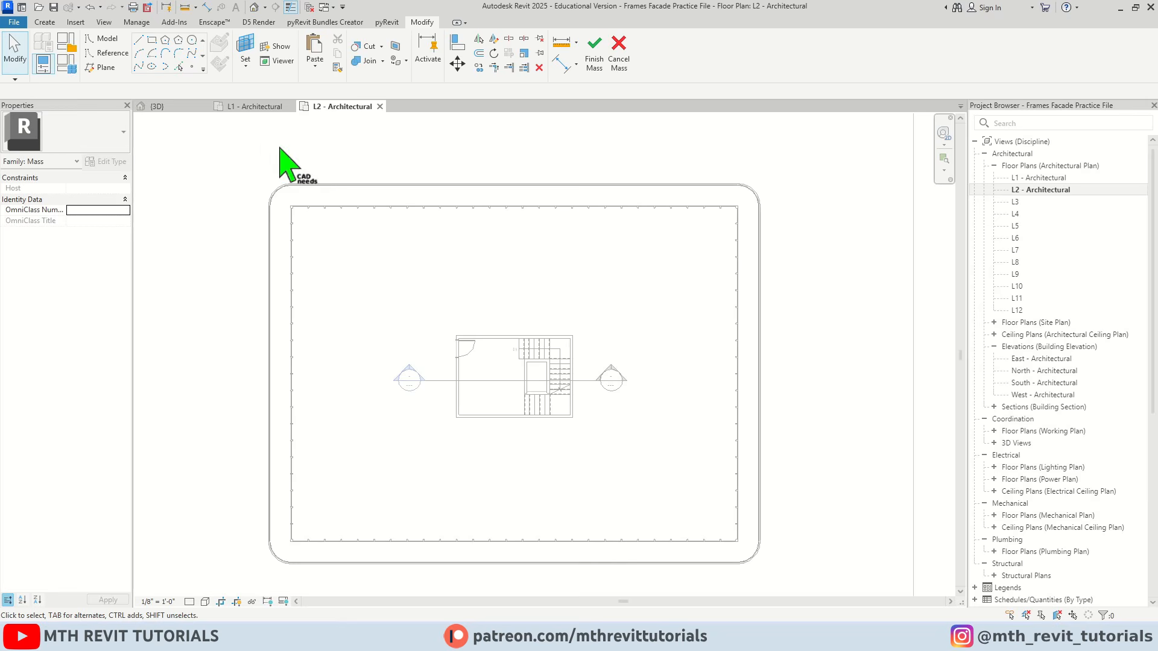
Draw a rectangle of model lines on placement plane Level : L2, spanning the slab outline from its upper-left to its lower-right corner
left_click(155, 41)
scroll(269, 181, "up", 4)
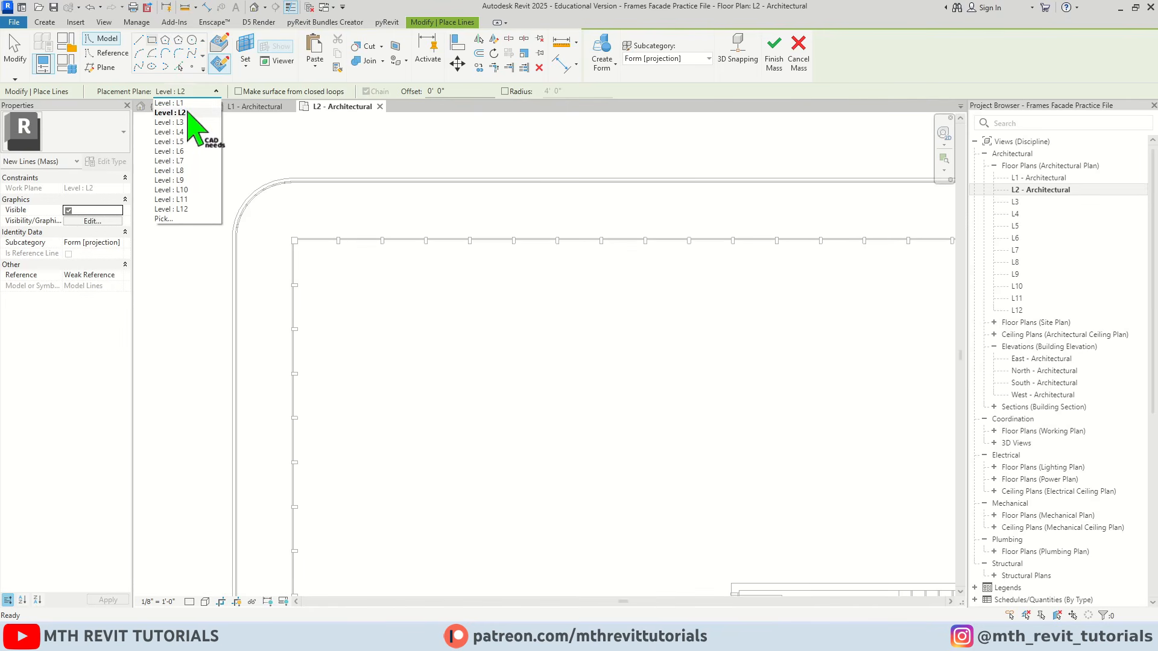
left_click(180, 113)
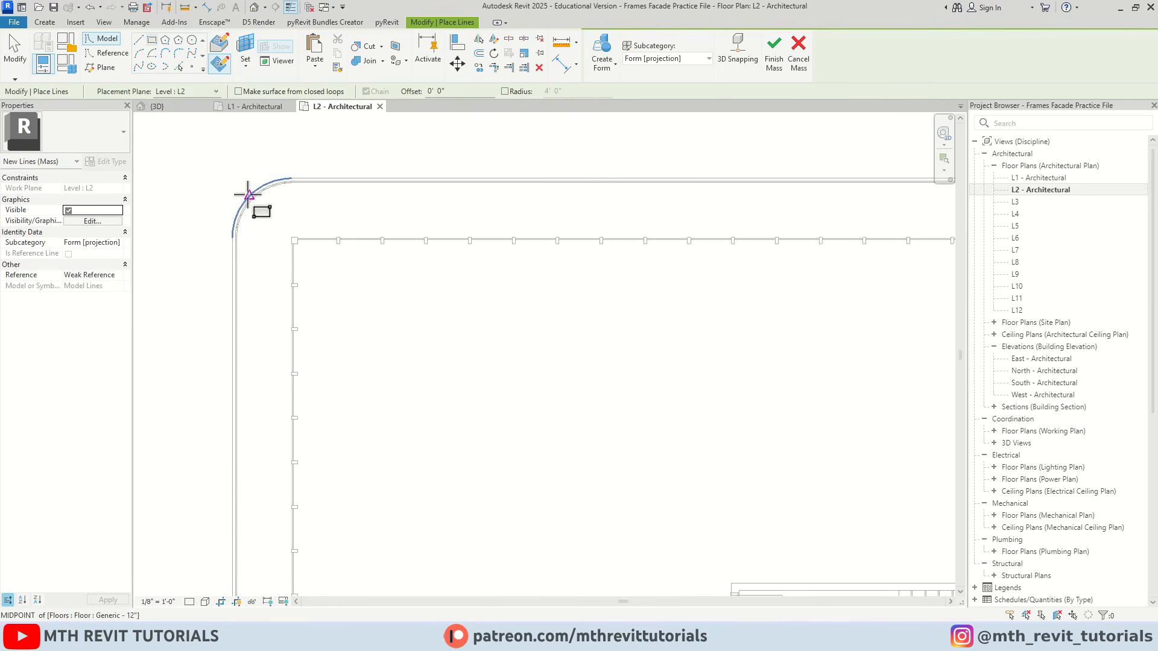
left_click(235, 179)
scroll(278, 185, "down", 4)
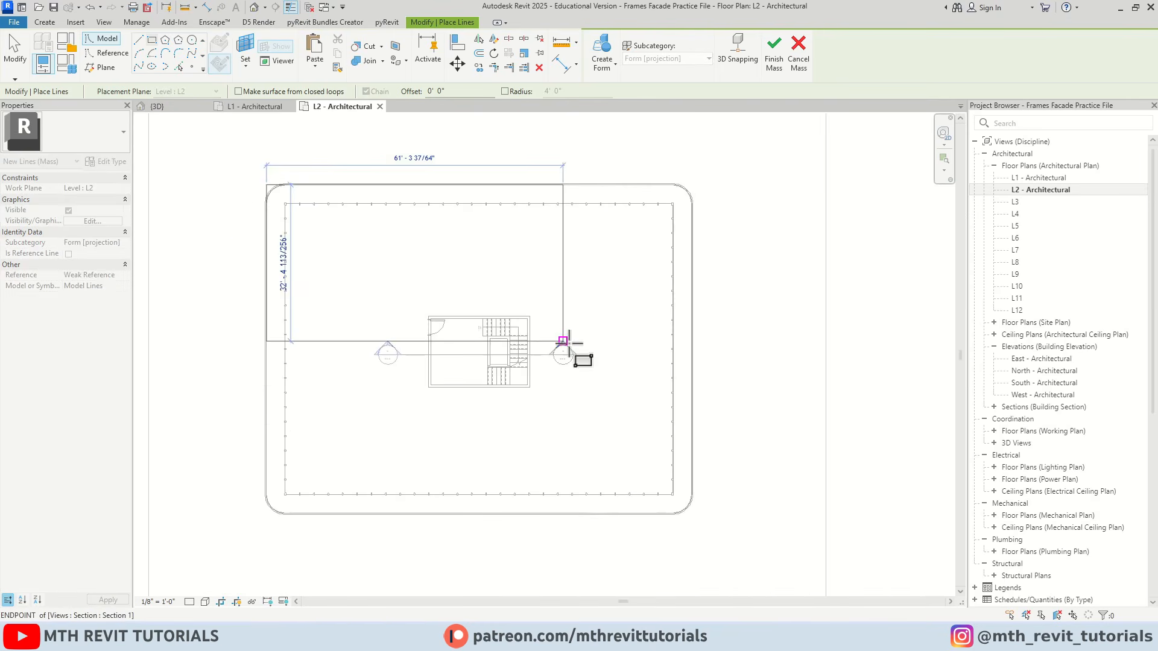
middle_click_drag(567, 343, 518, 290)
scroll(644, 458, "up", 1)
left_click(640, 463)
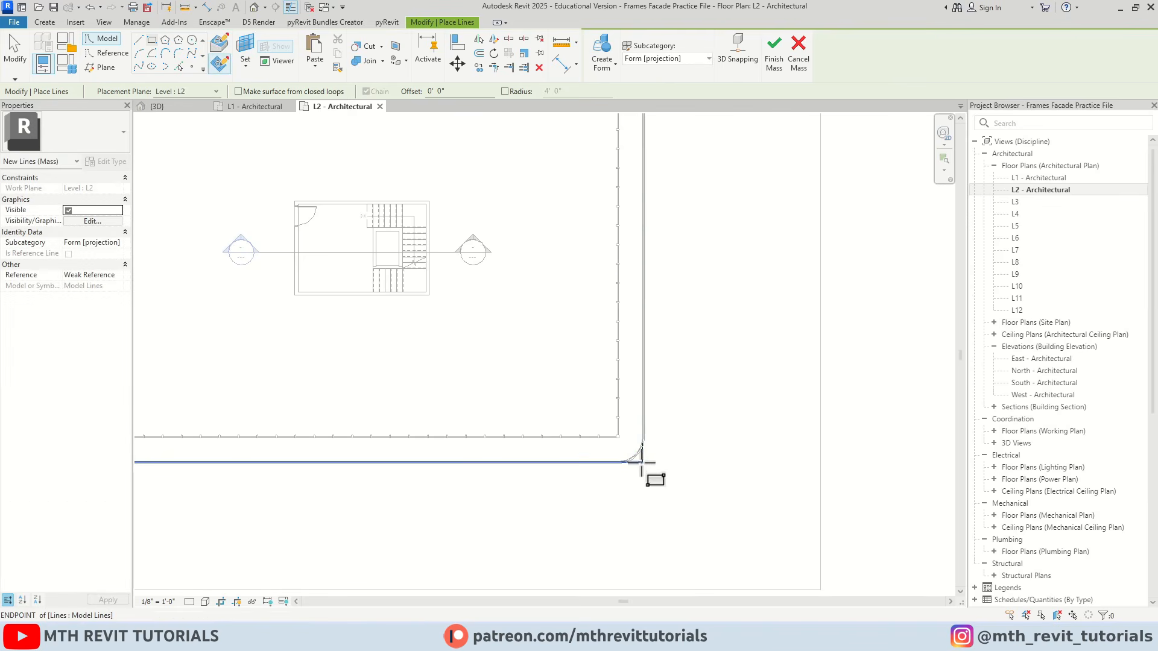
scroll(648, 465, "up", 2)
key("Escape")
key("Escape")
Align the rectangle's right and lower lines with the outer face of the slab's perimeter wall
scroll(651, 434, "up", 3)
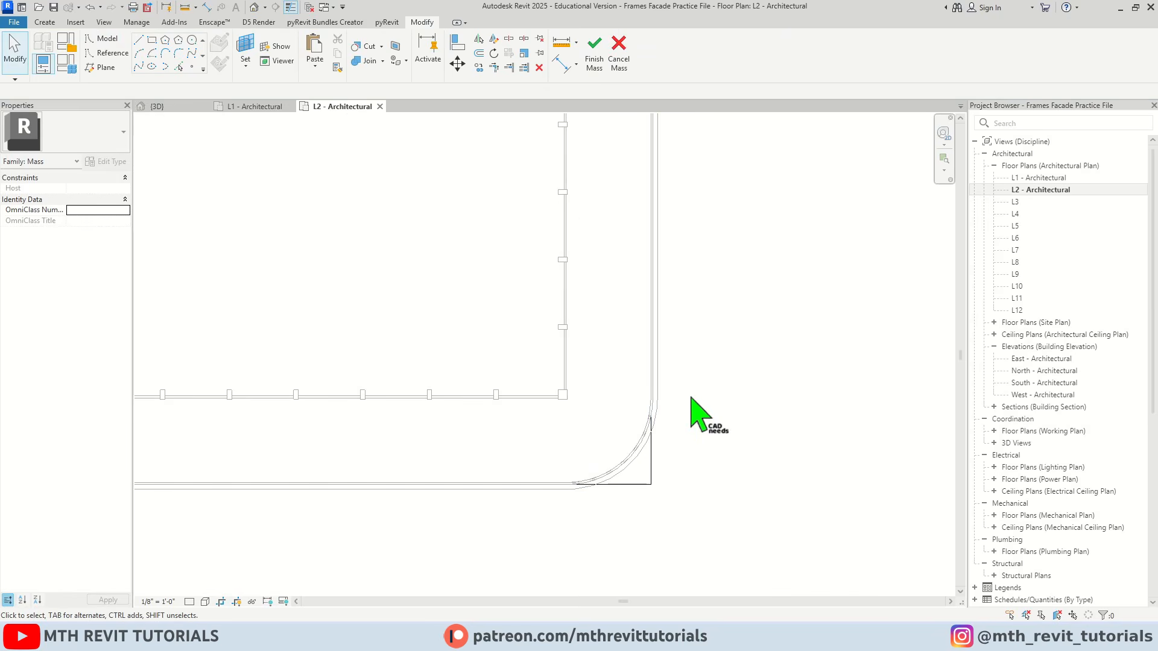
key("l")
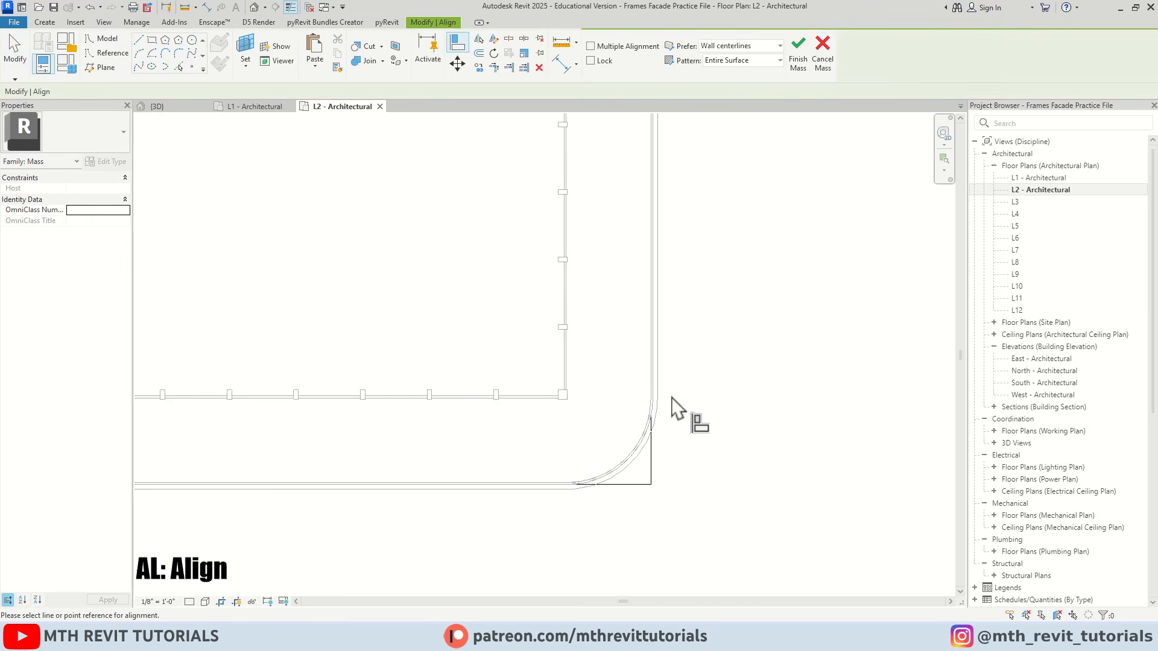
scroll(672, 397, "up", 3)
left_click(653, 391)
left_click(642, 395)
middle_click_drag(627, 471, 675, 425)
scroll(545, 494, "up", 1)
left_click(544, 494)
left_click(582, 485)
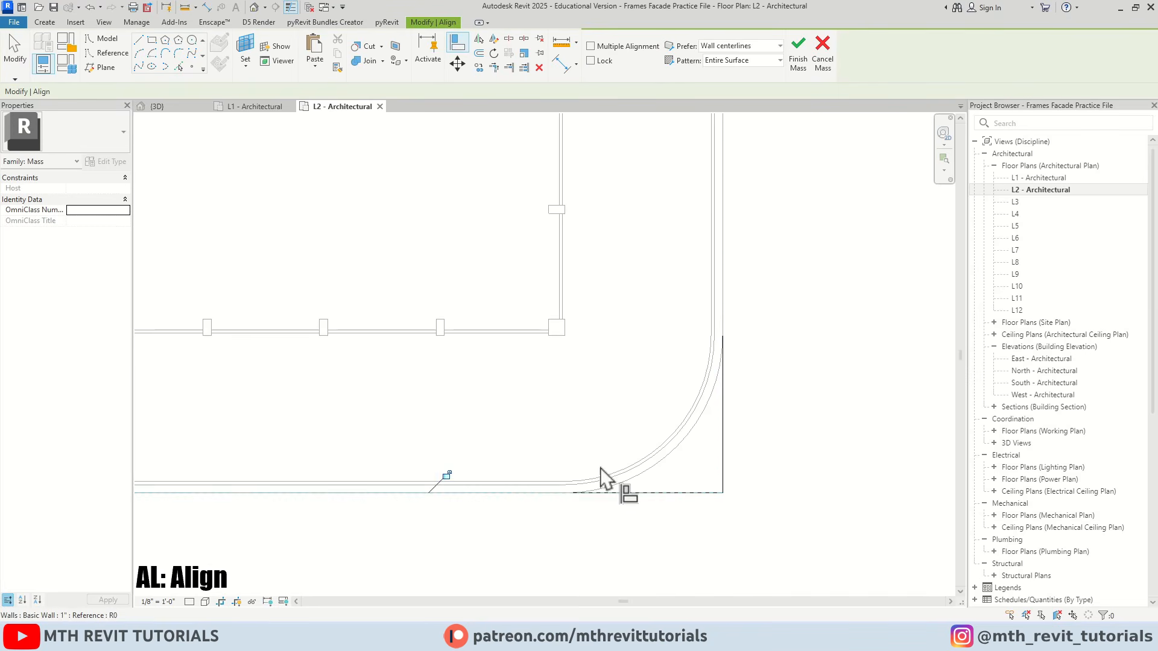
Align the rectangle's left and upper lines with the outer face of the perimeter wall
scroll(603, 469, "down", 5)
middle_click_drag(633, 467, 803, 455)
scroll(454, 443, "up", 5)
left_click(469, 426)
left_click(479, 422)
scroll(429, 520, "down", 5)
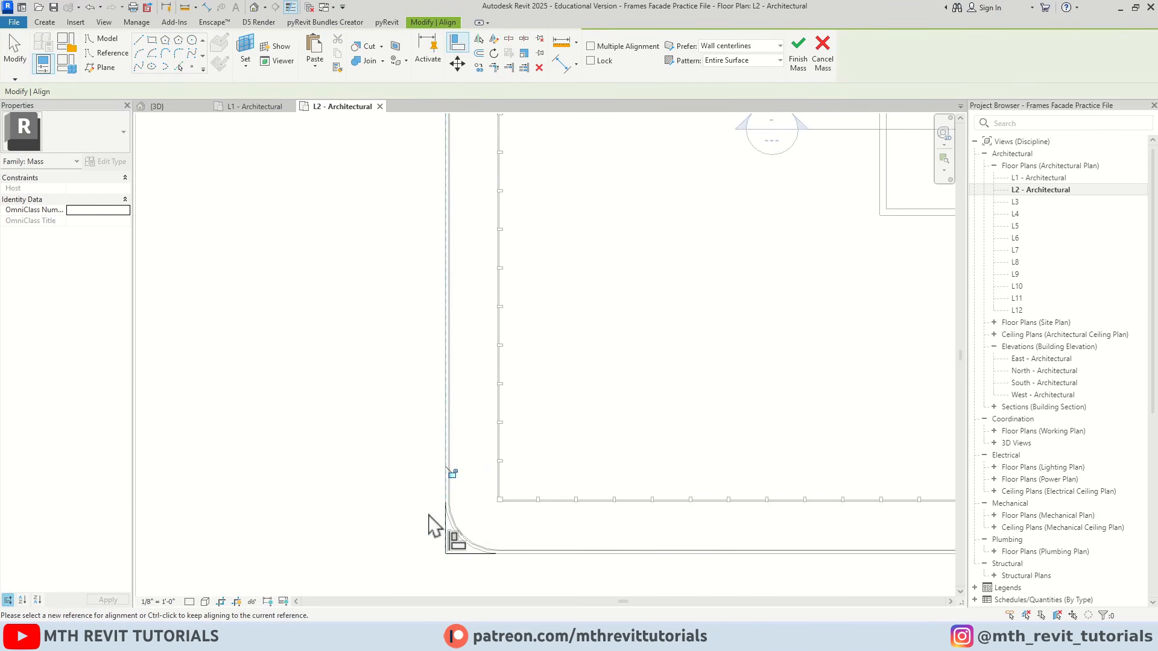
scroll(512, 351, "up", 5)
left_click(551, 337)
left_click(551, 343)
scroll(376, 298, "down", 1)
scroll(377, 297, "down", 4)
scroll(649, 303, "up", 4)
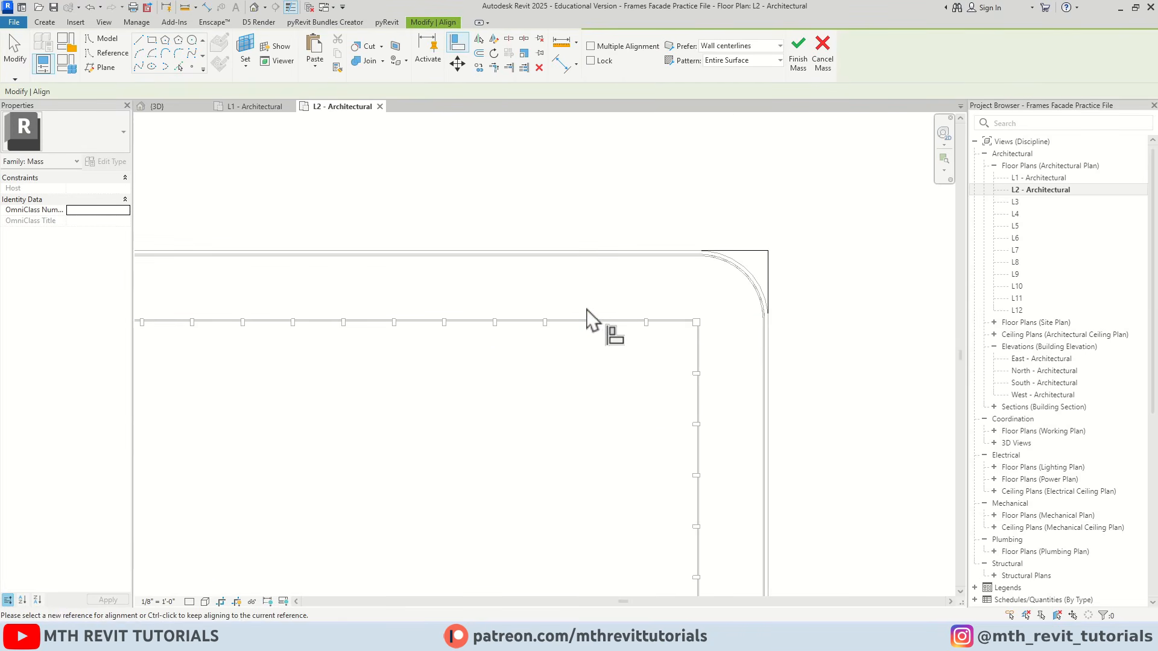
key("Escape")
key("Escape")
Fillet the rectangle's two upper corners with a fixed radius of 4' 0"
scroll(706, 246, "down", 4)
middle_click_drag(774, 240, 728, 274)
scroll(683, 242, "up", 4)
scroll(648, 235, "up", 1)
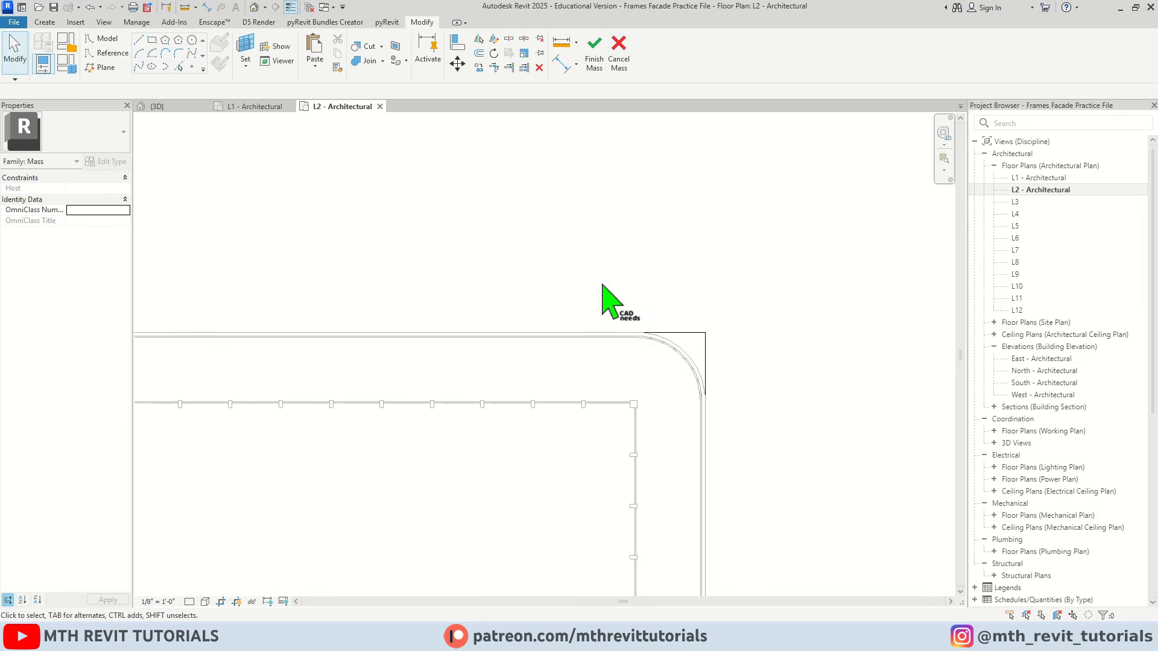
left_click(178, 56)
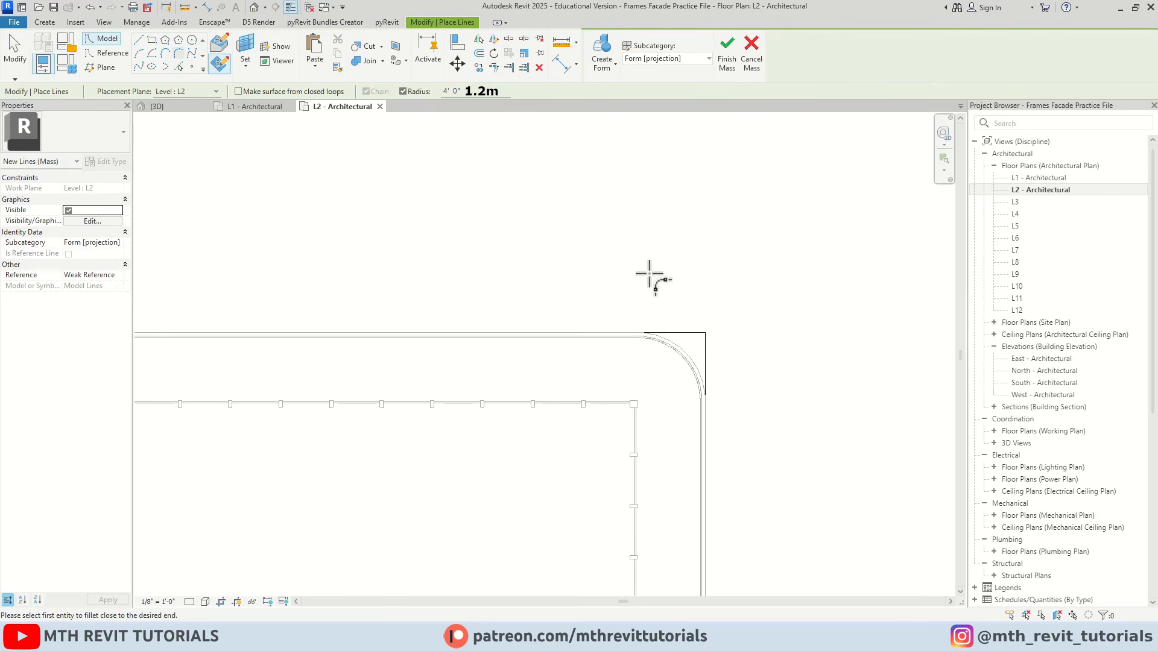
scroll(693, 356, "up", 1)
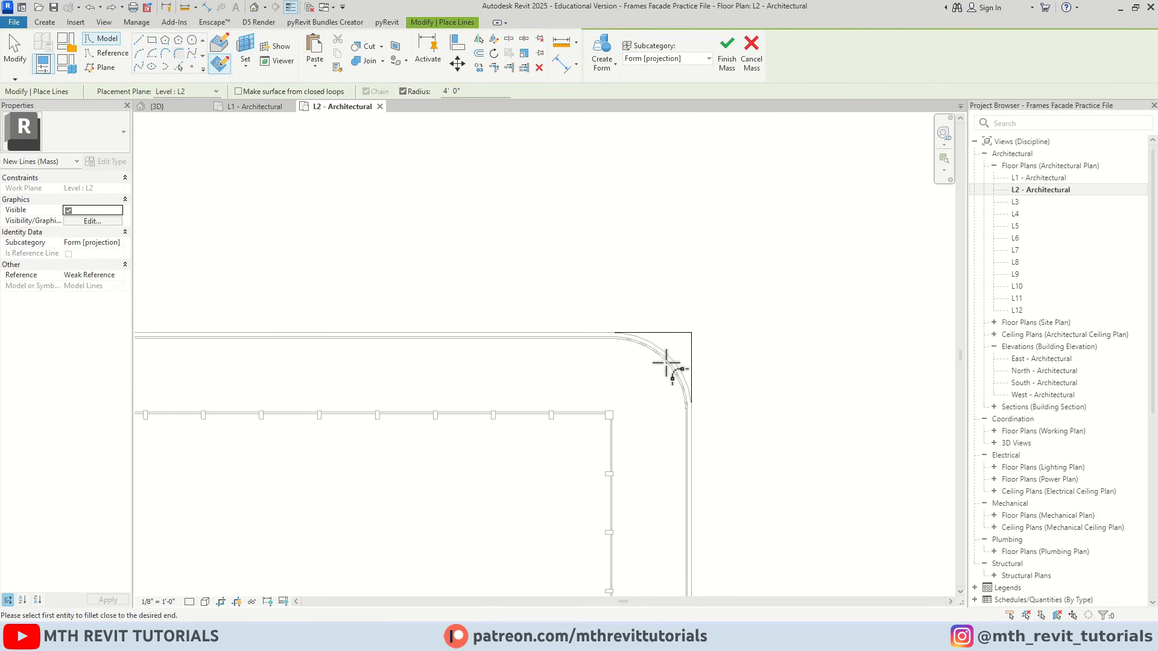
left_click(662, 334)
scroll(692, 370, "down", 3)
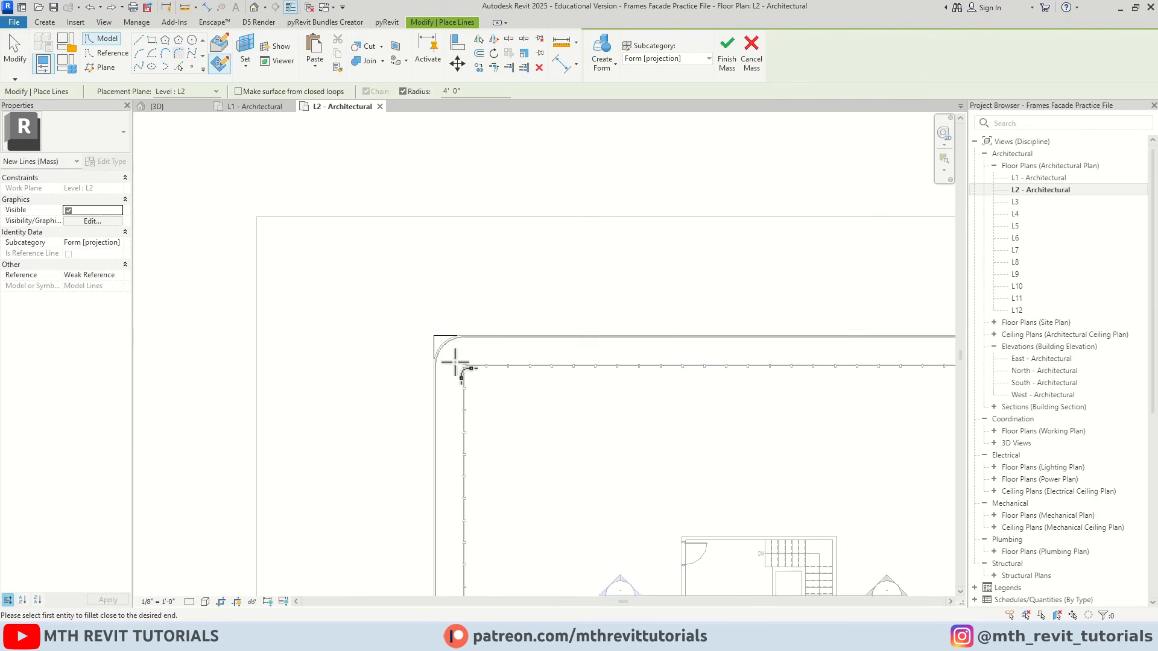
scroll(446, 347, "up", 3)
left_click(483, 287)
scroll(483, 287, "down", 4)
Fillet the rectangle's two lower corners with the 4' 0" radius
middle_click_drag(558, 486, 502, 254)
scroll(395, 505, "up", 3)
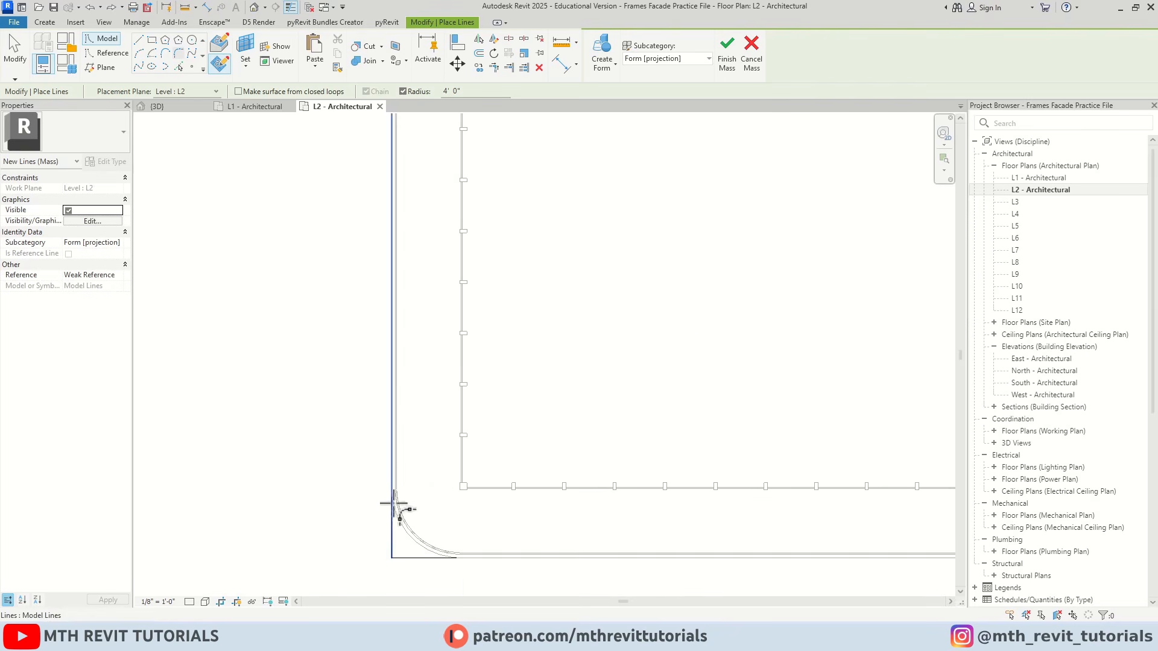
left_click(392, 507)
left_click(441, 559)
scroll(265, 384, "down", 4)
middle_click_drag(594, 411, 328, 377)
scroll(578, 398, "up", 4)
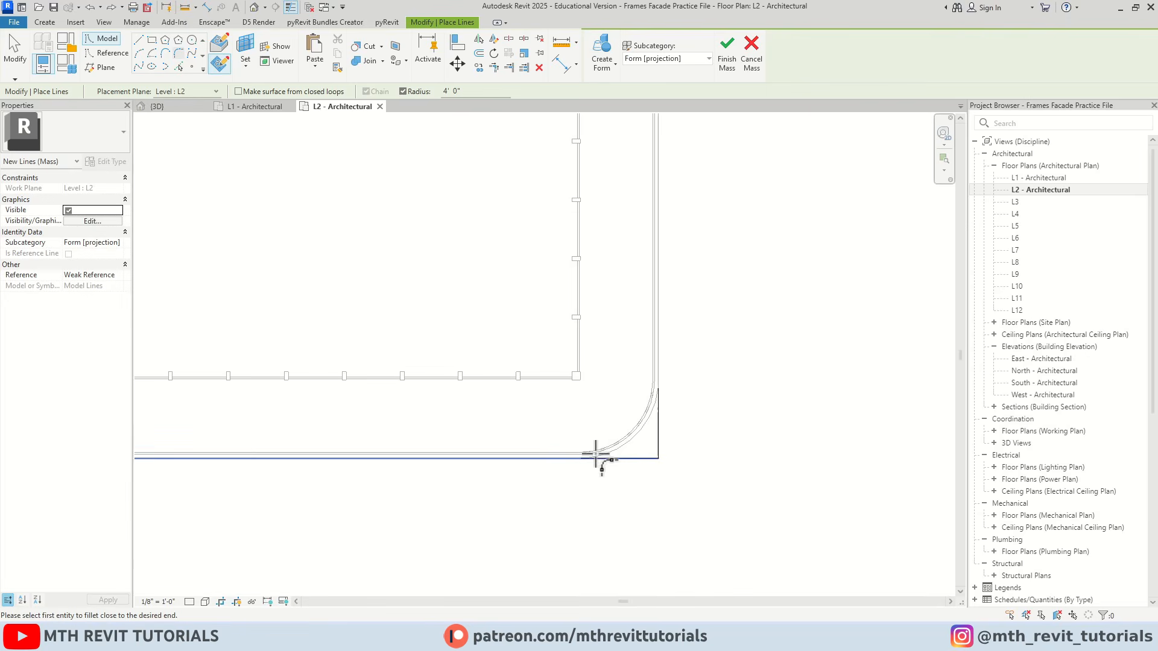
left_click(595, 459)
left_click(657, 415)
key("Escape")
key("Escape")
scroll(471, 287, "down", 6)
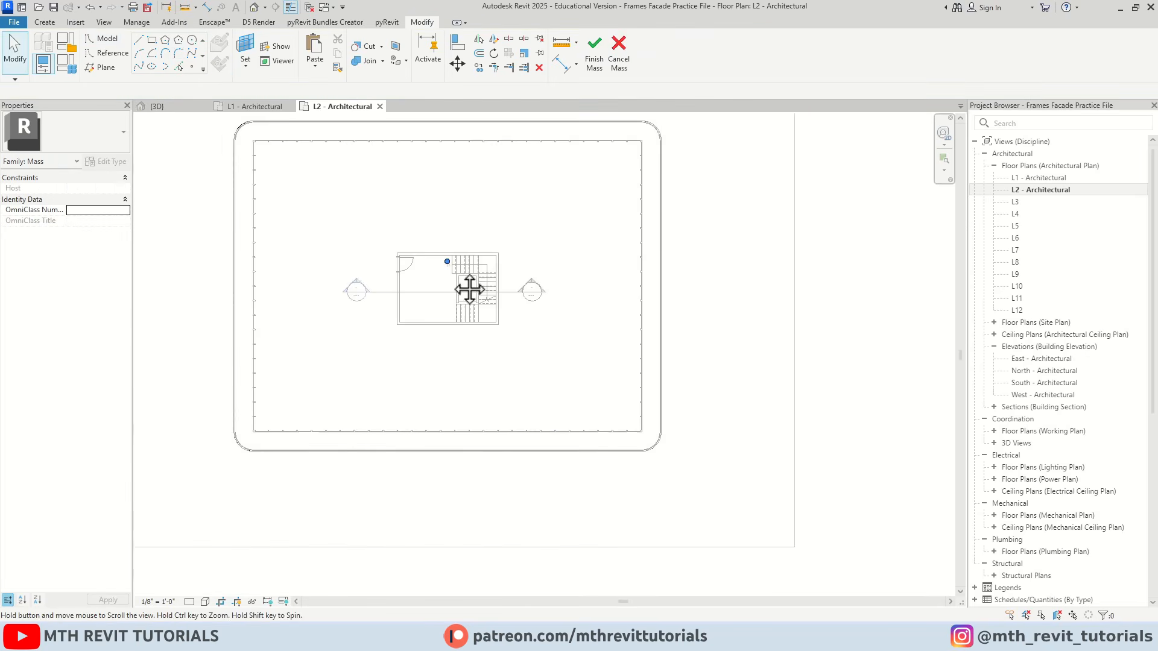
Switch to the 3D view showing the mass outline at level L2 around the tower
left_click(177, 109)
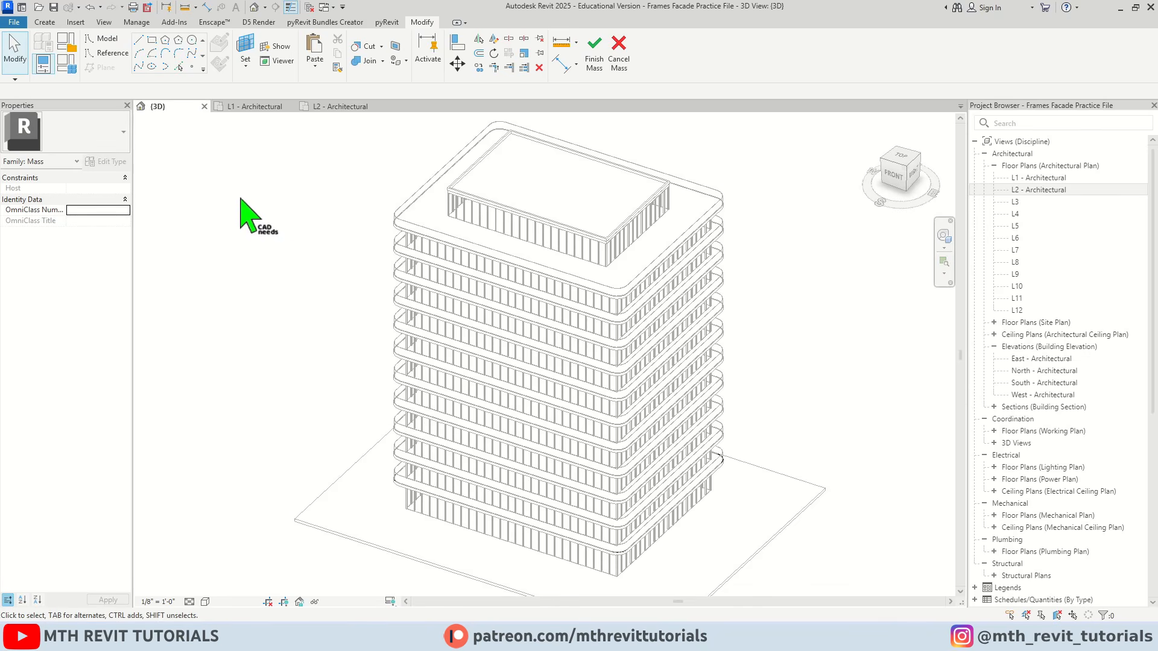
middle_click_drag(534, 372, 412, 274)
scroll(581, 383, "up", 6)
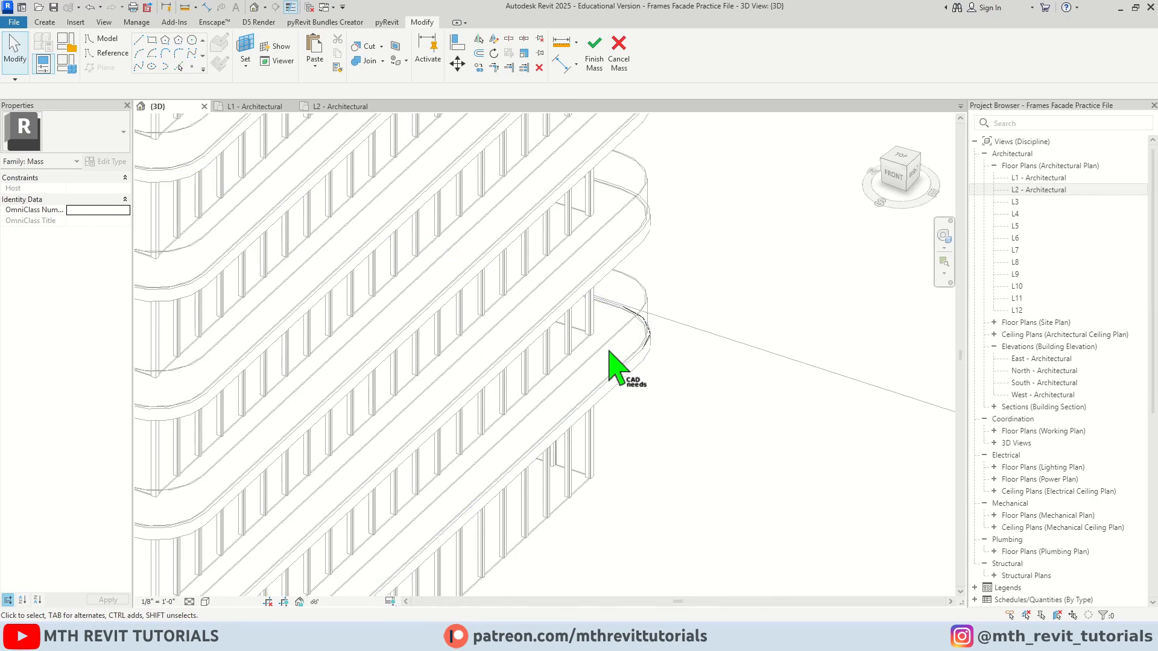
middle_click_drag(572, 449, 740, 345)
key("Tab")
left_click(574, 459)
scroll(574, 459, "down", 5)
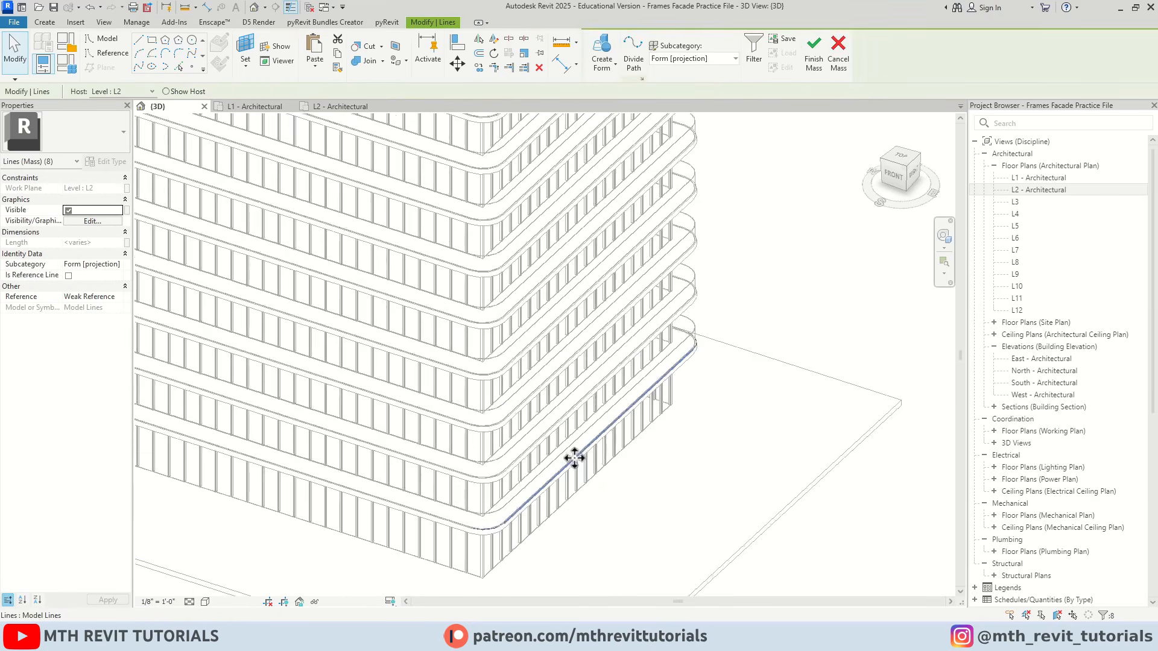
middle_click_drag(574, 459, 501, 401)
scroll(573, 464, "up", 3)
key("Escape")
key("Tab")
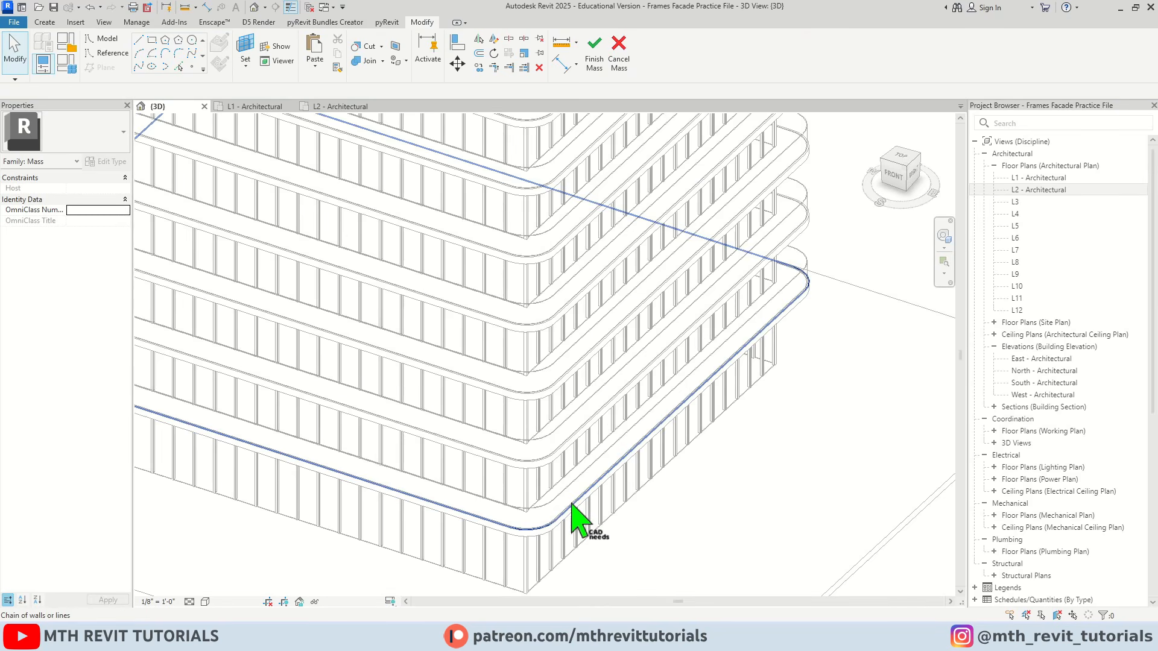
left_click(572, 504)
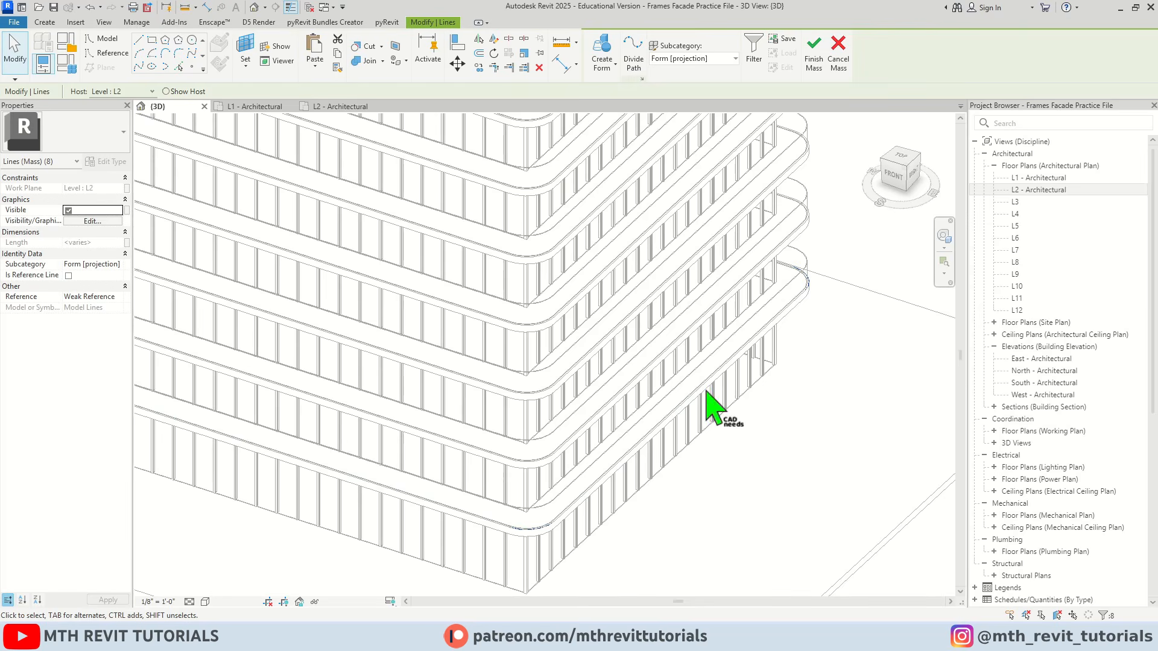
key("Escape")
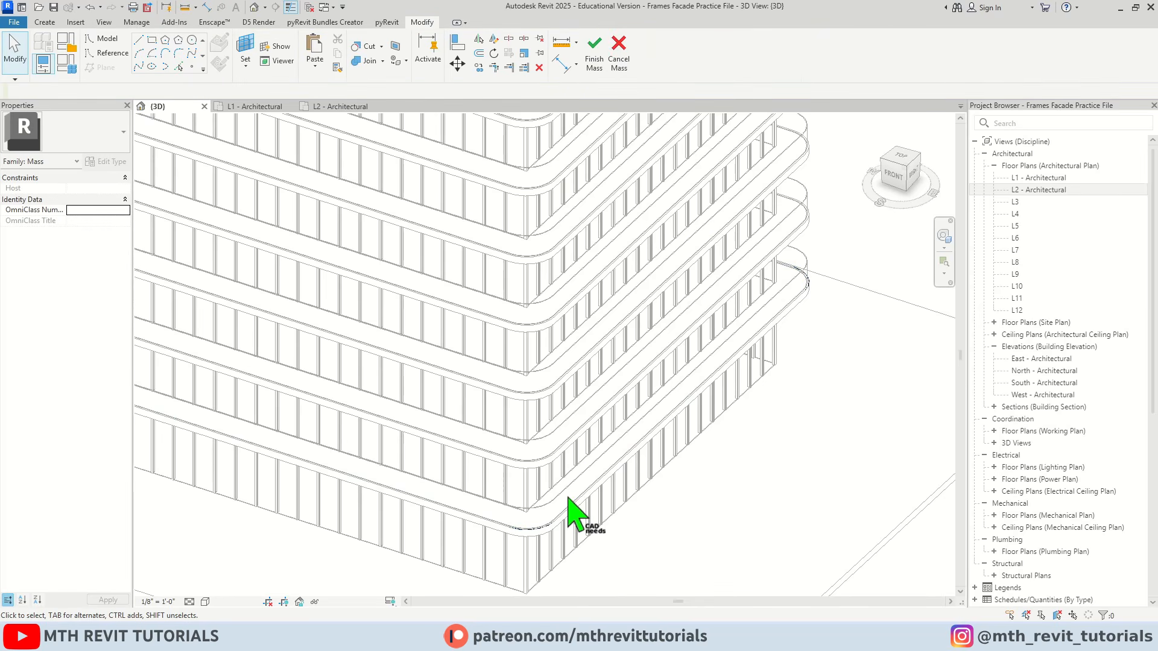
key("Tab")
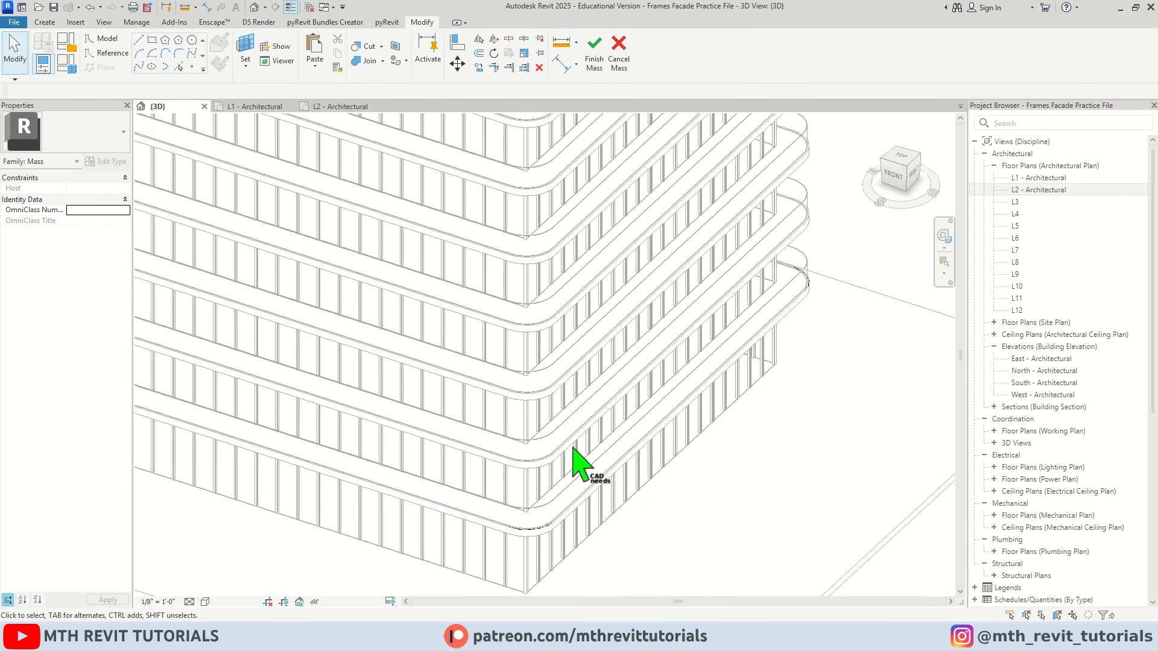
scroll(582, 468, "down", 5)
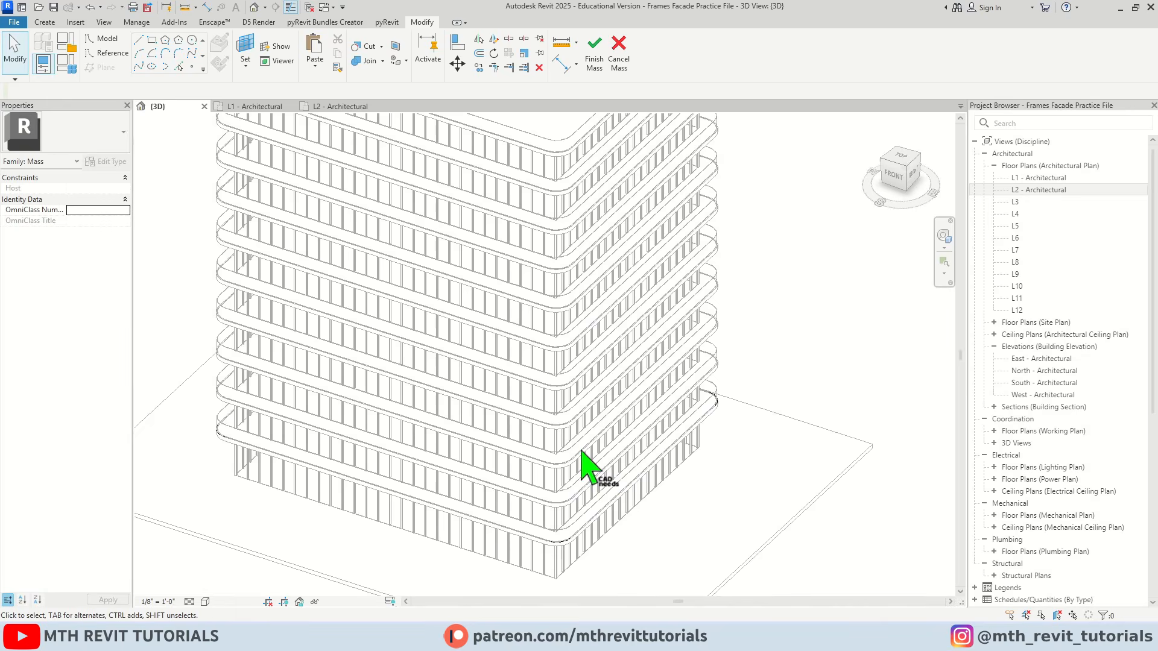
Create a surface form from only the straight outline line on the tower's east side
scroll(582, 468, "up", 4)
key("Tab")
left_click(579, 534)
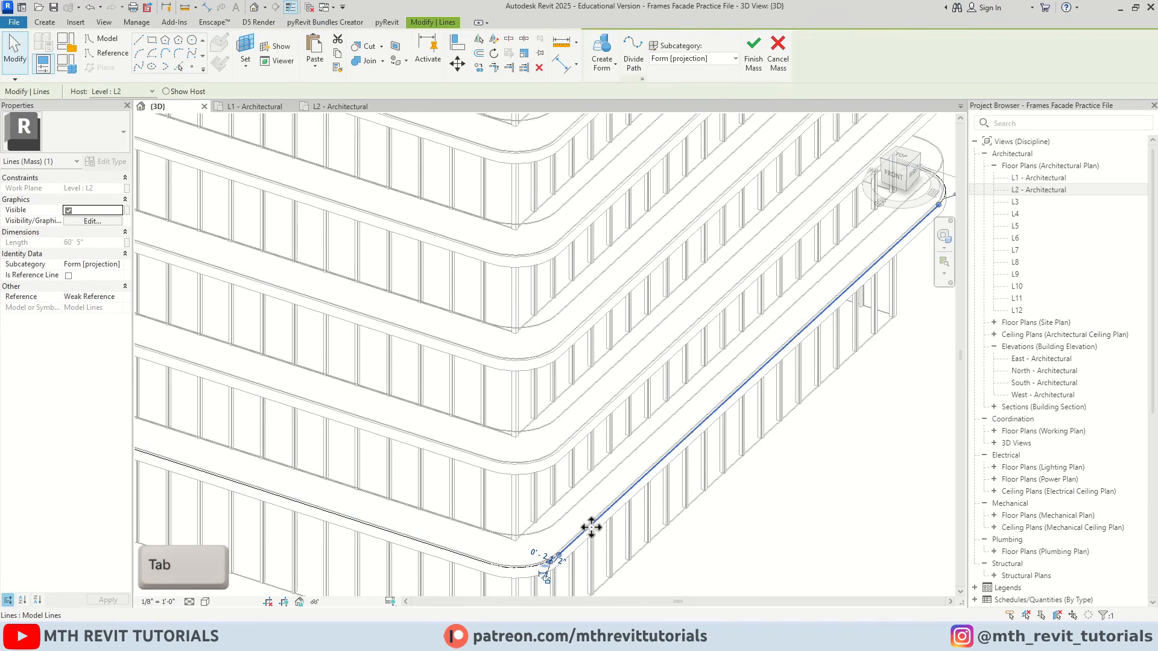
middle_click_drag(591, 528, 589, 483)
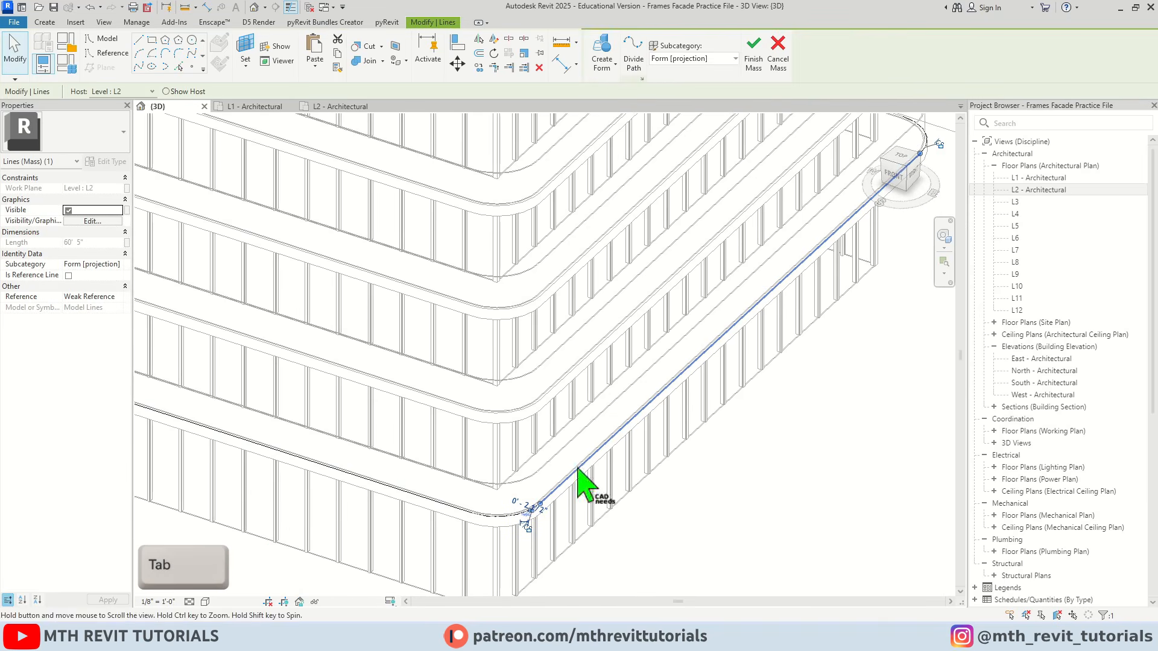
left_click(608, 53)
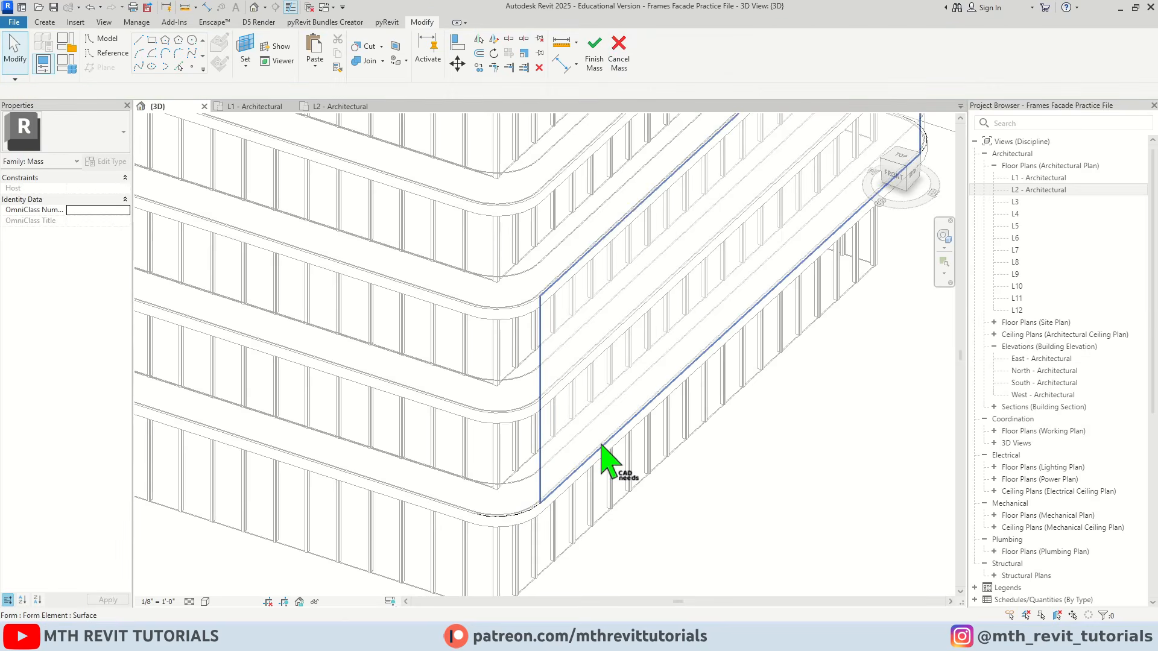
Stretch the new east surface up past the tower's roof slab and set its height to 110'
scroll(545, 437, "down", 3)
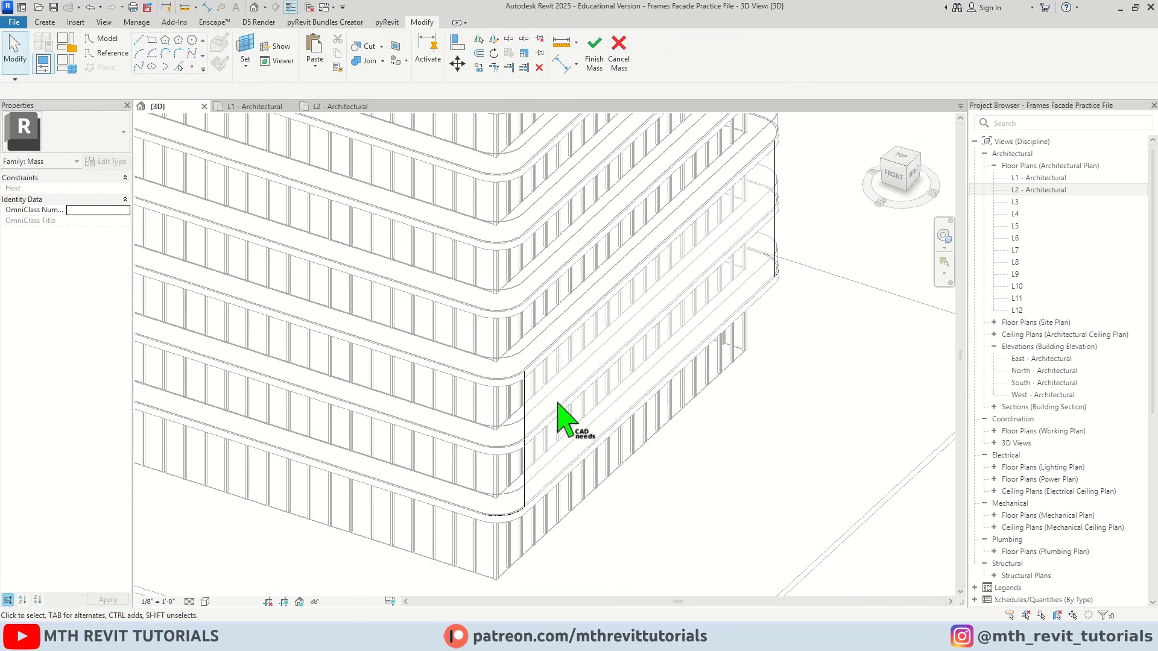
scroll(606, 425, "up", 3)
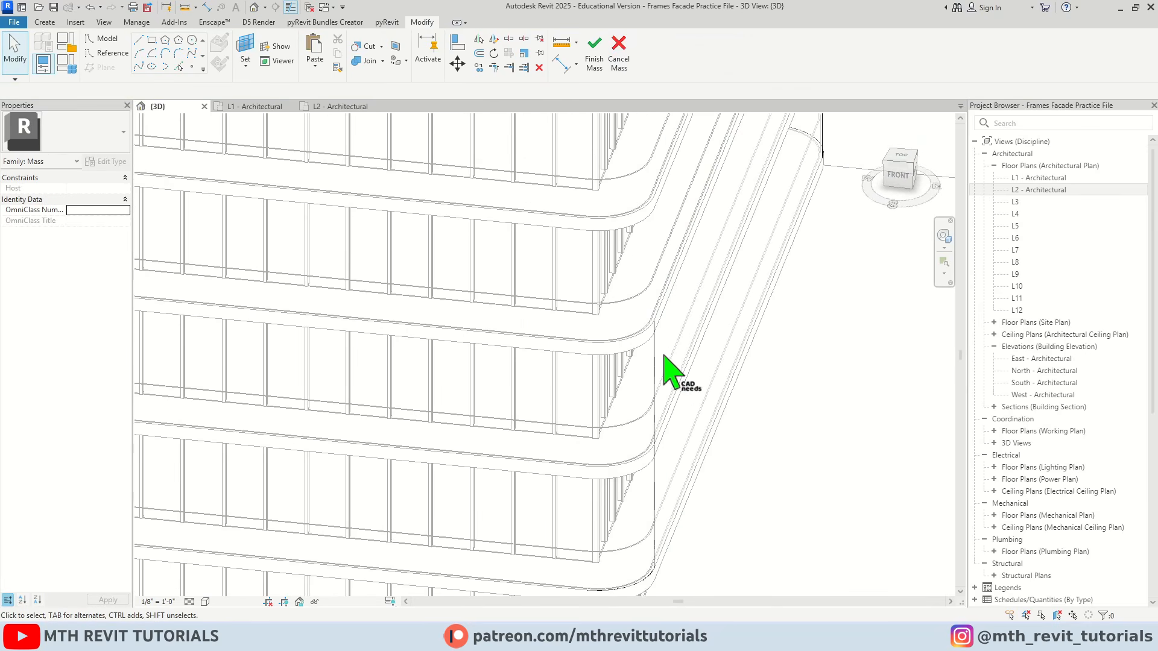
middle_click_drag(666, 365, 587, 473, "shift")
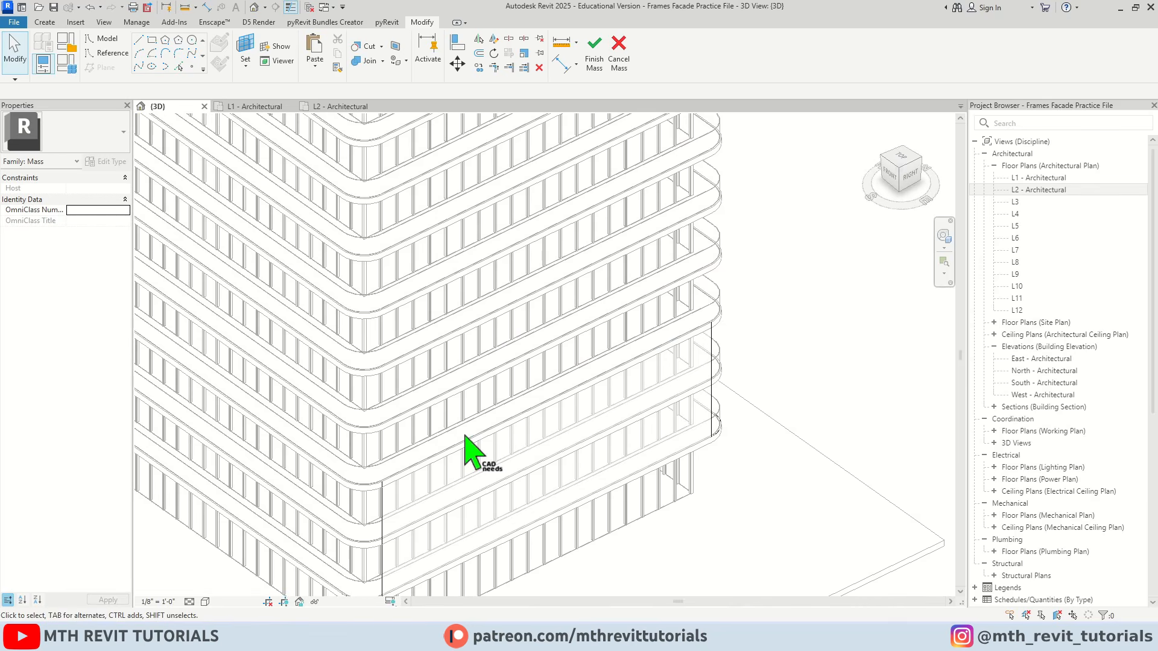
left_click(483, 456)
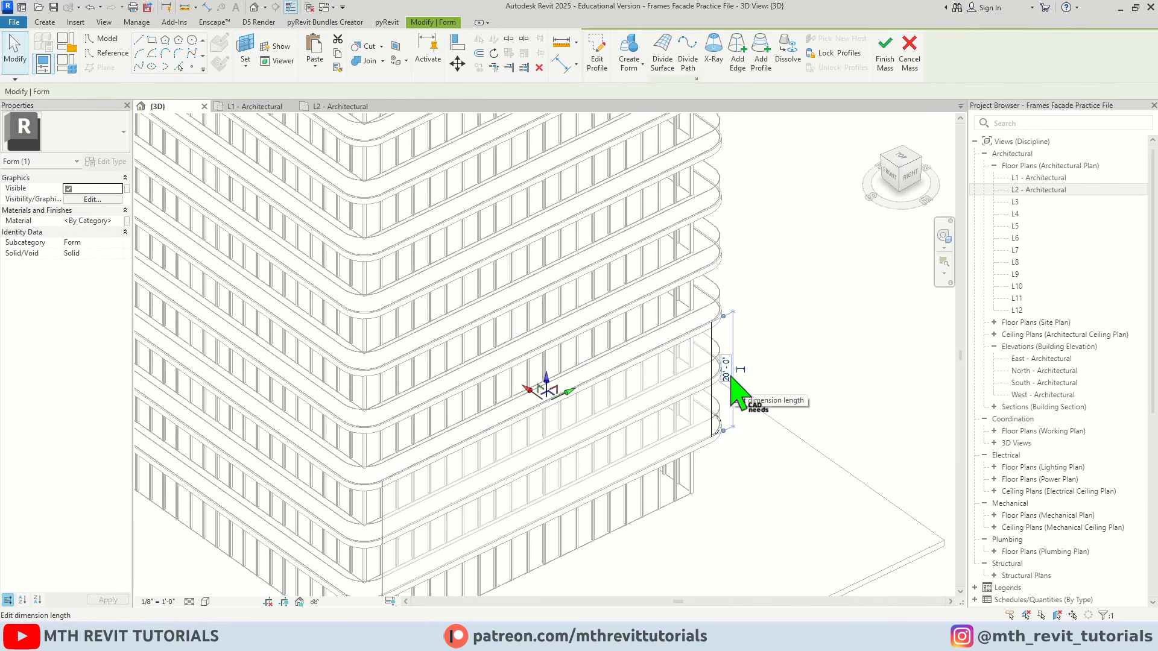
scroll(703, 480, "down", 3)
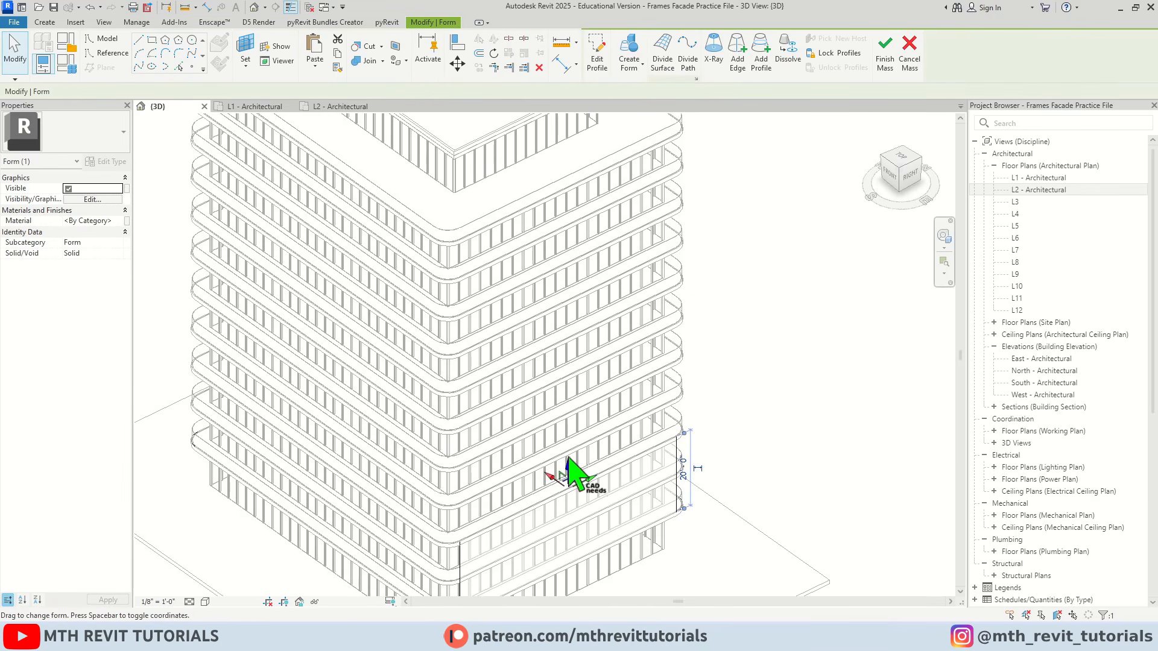
left_click_drag(570, 468, 549, 186)
scroll(524, 187, "down", 2)
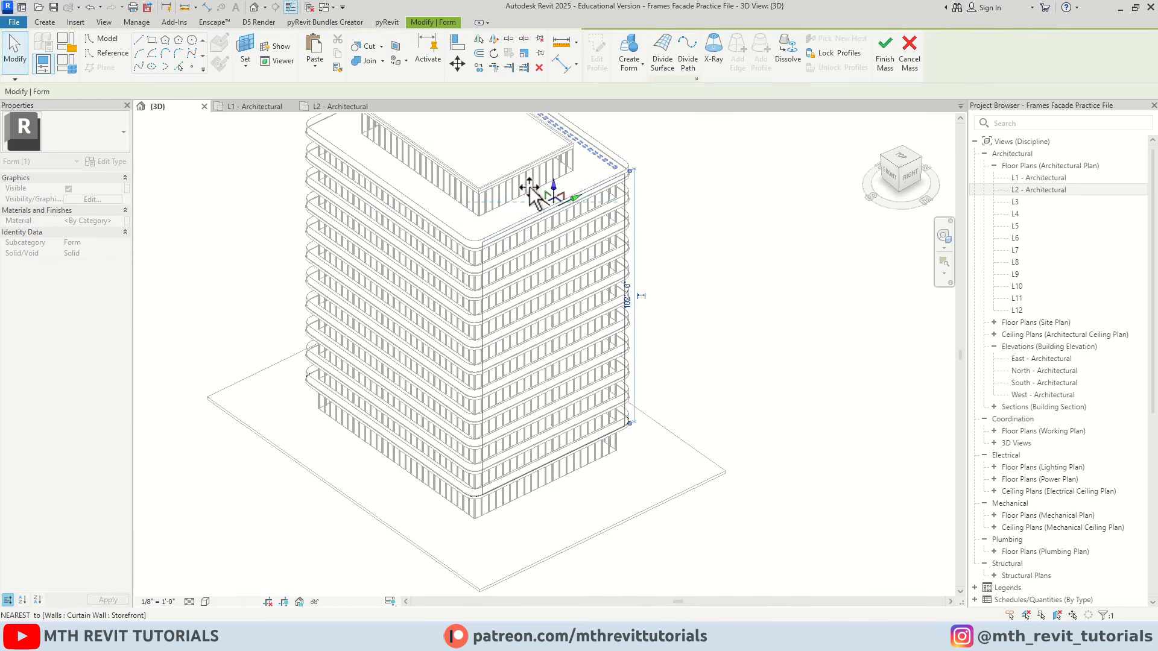
scroll(530, 328, "up", 4)
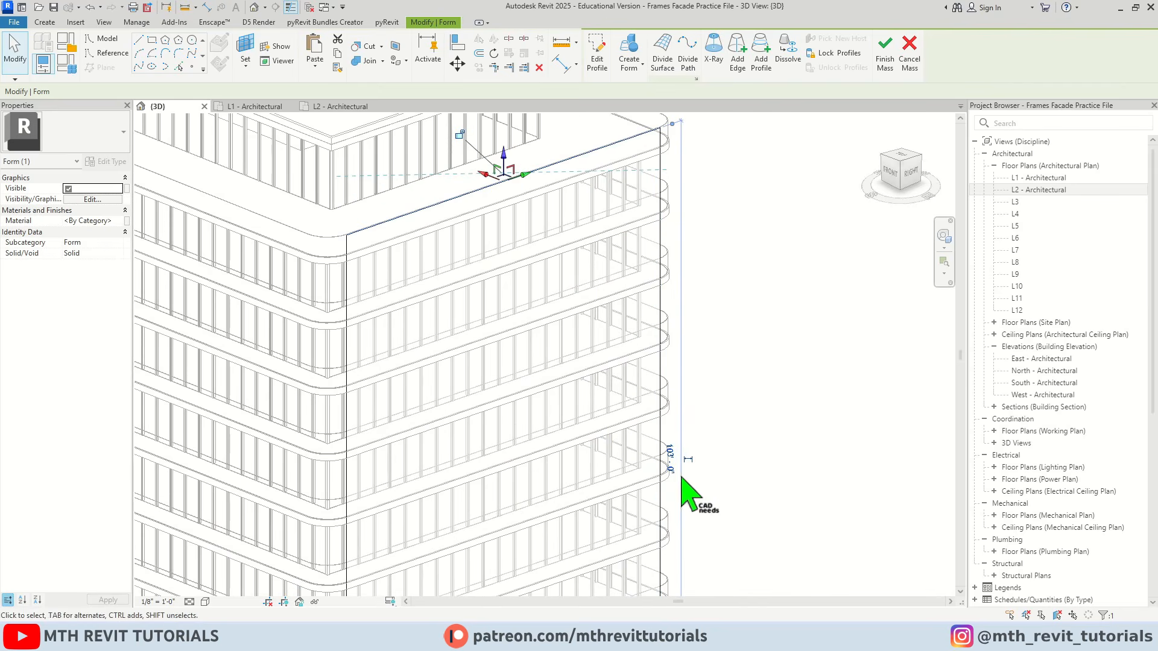
scroll(682, 464, "up", 2)
left_click(682, 456)
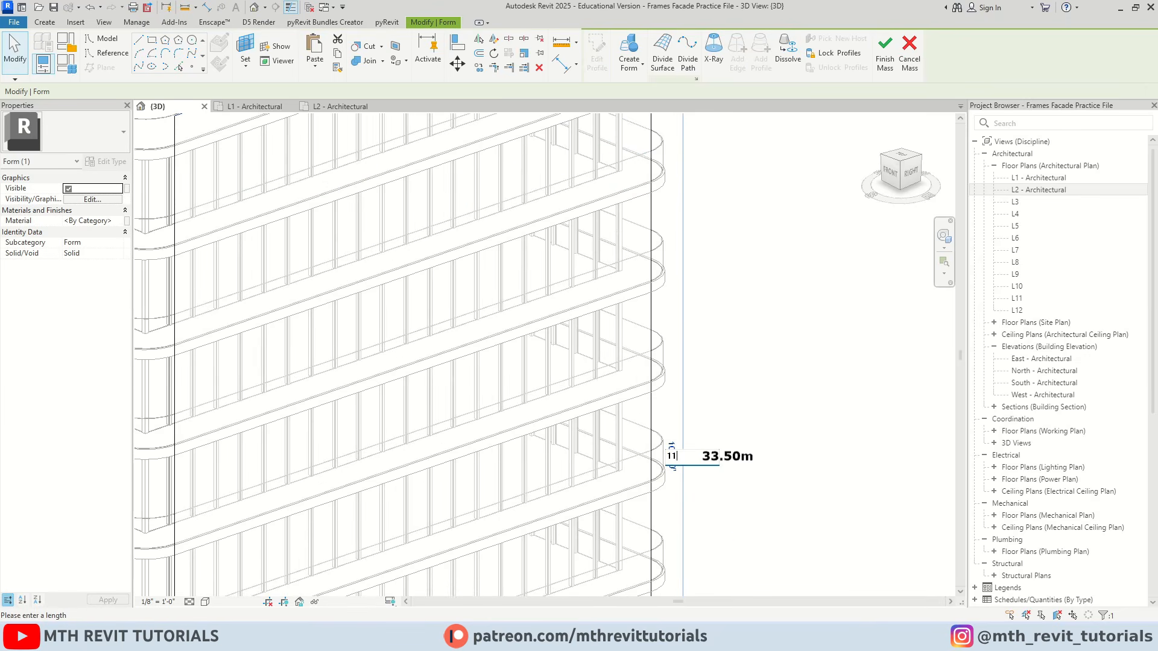
left_click(737, 530)
scroll(726, 514, "down", 3)
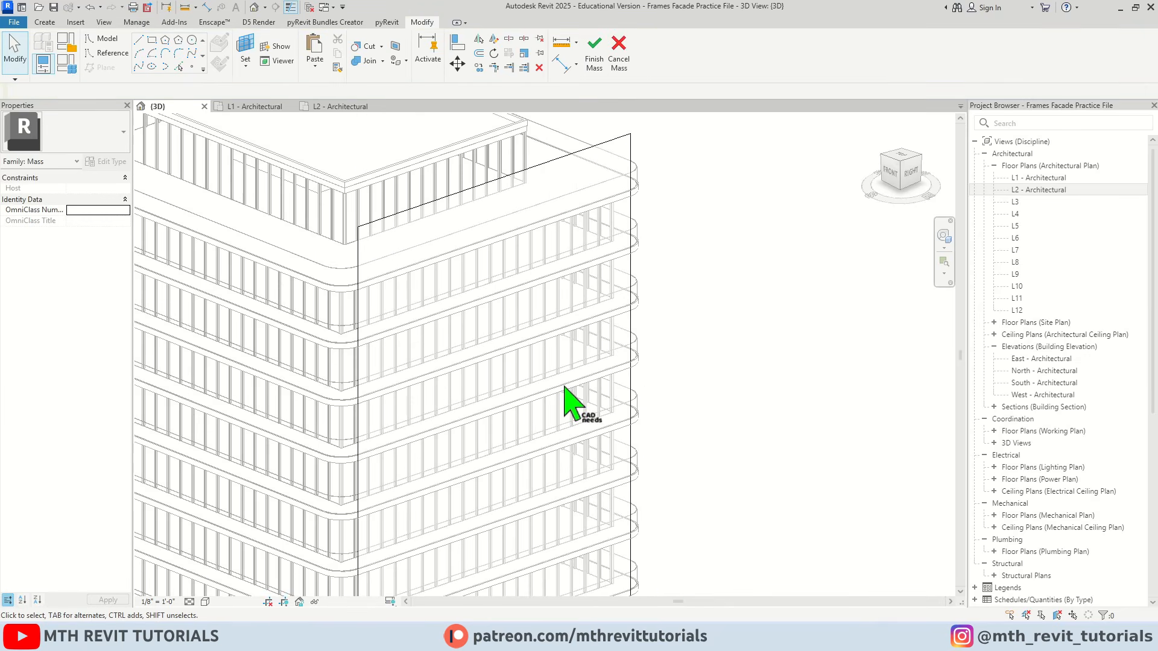
Create a surface form from the outline's rounded corner arc between the east and south sides
scroll(440, 259, "down", 3)
scroll(422, 326, "up", 1)
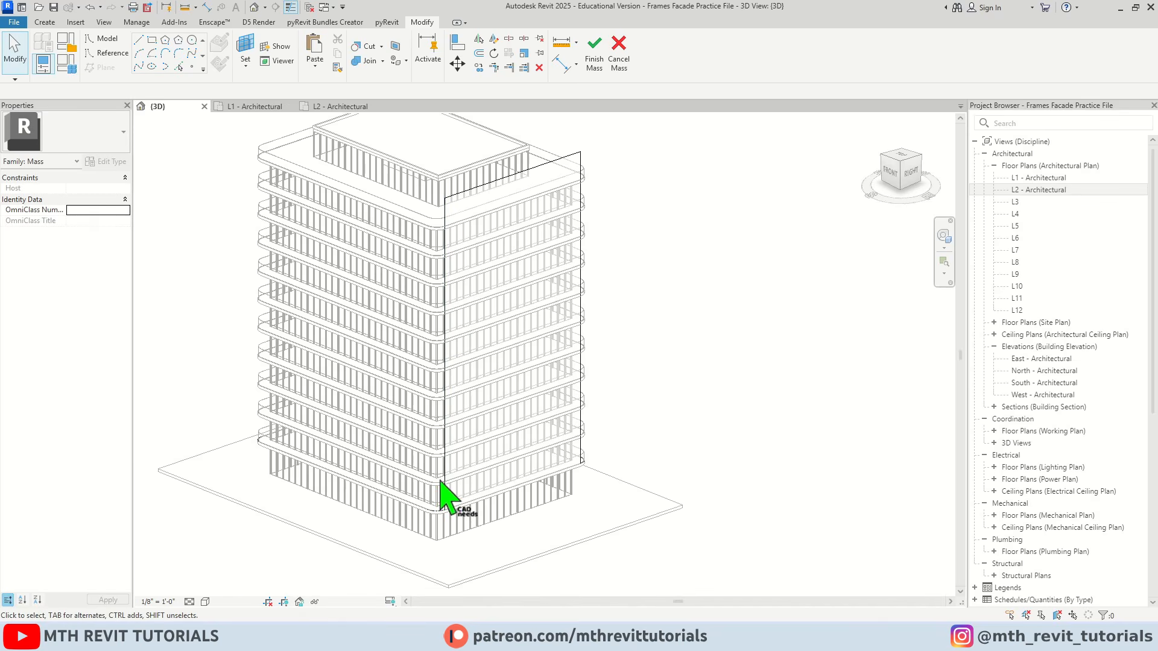
scroll(447, 499, "up", 5)
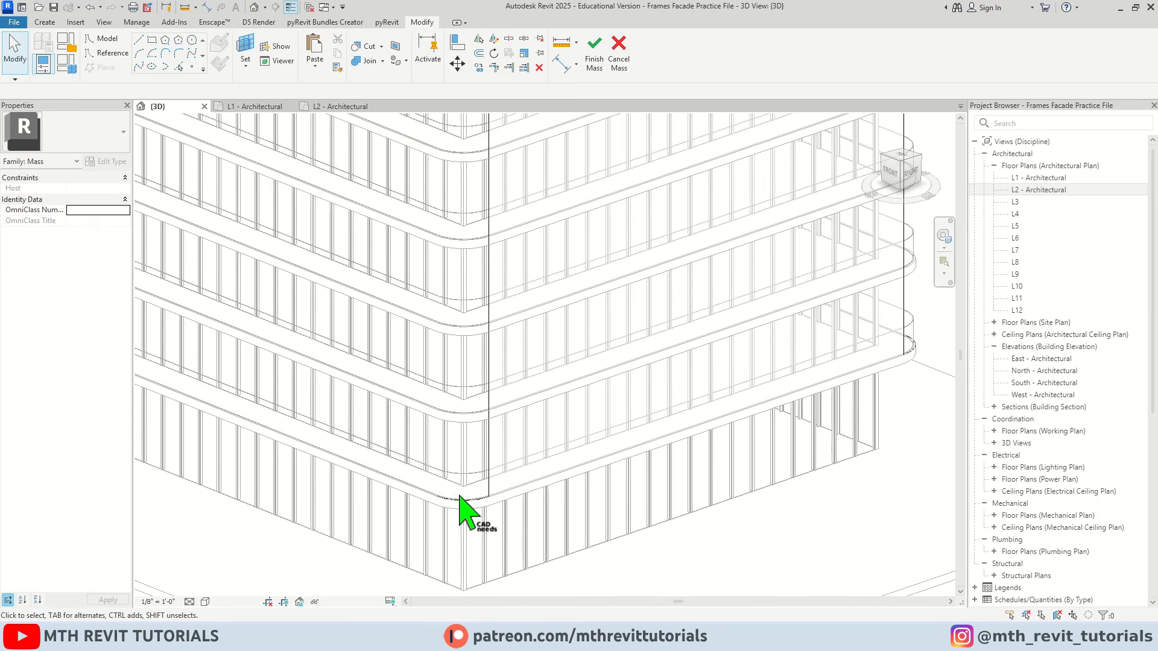
key("Tab")
left_click(459, 501)
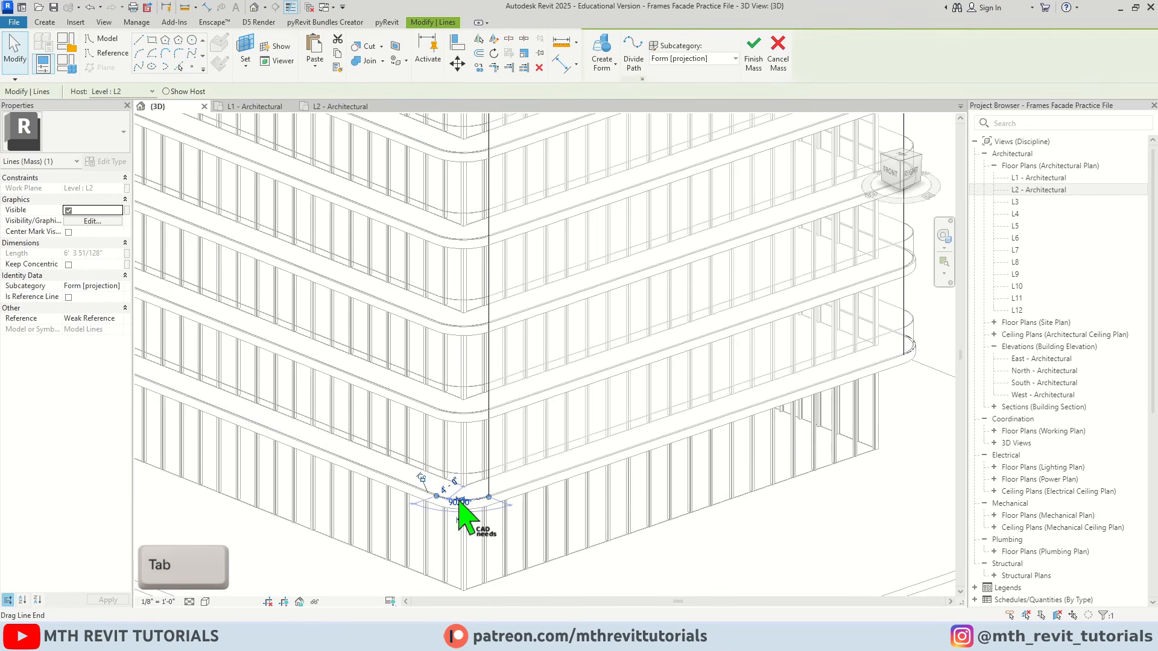
left_click(603, 54)
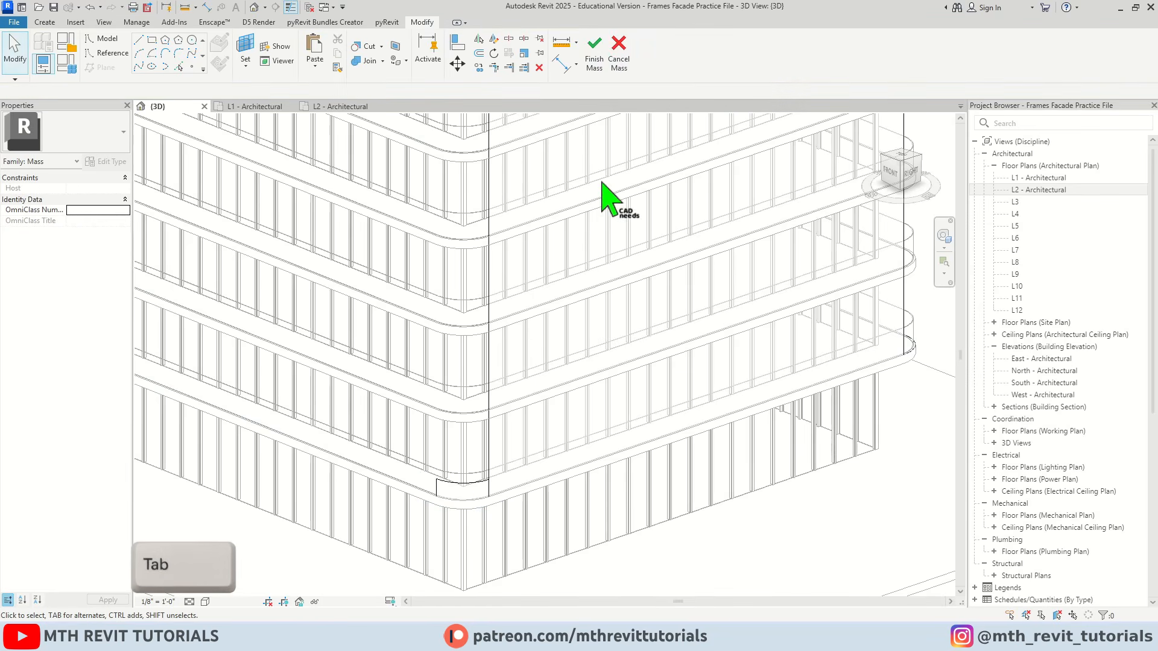
Pull the top edge of the southeast corner surface up to match the top of the adjacent east surface
scroll(449, 483, "up", 5)
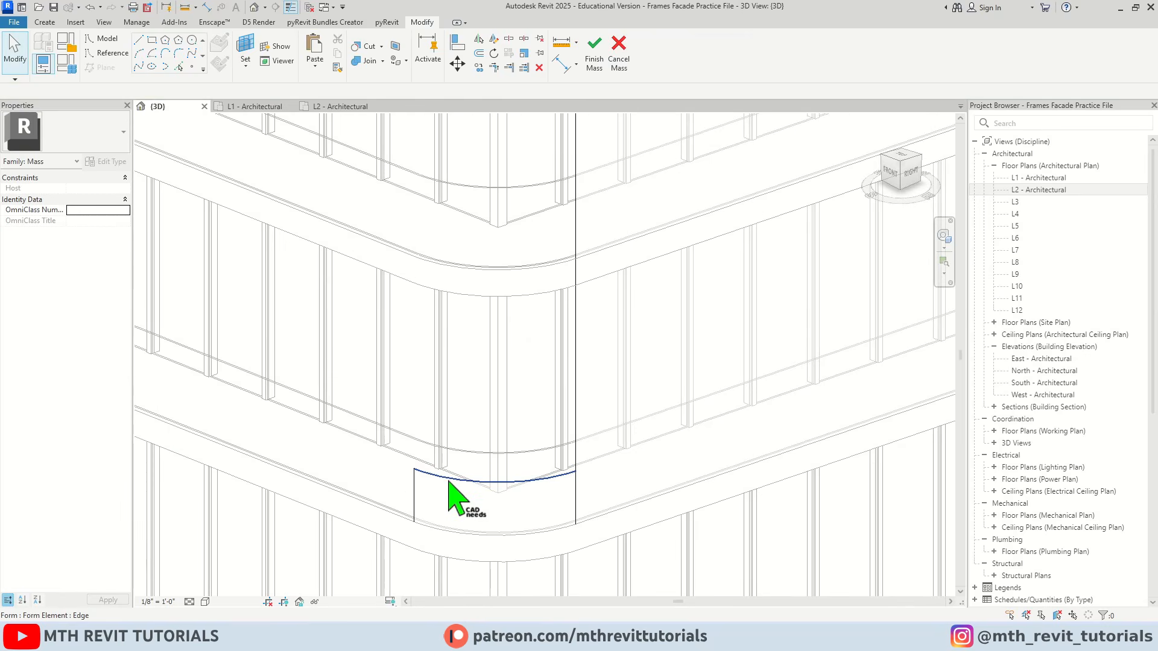
left_click(440, 501)
middle_click_drag(548, 511, 460, 511)
scroll(466, 506, "down", 5)
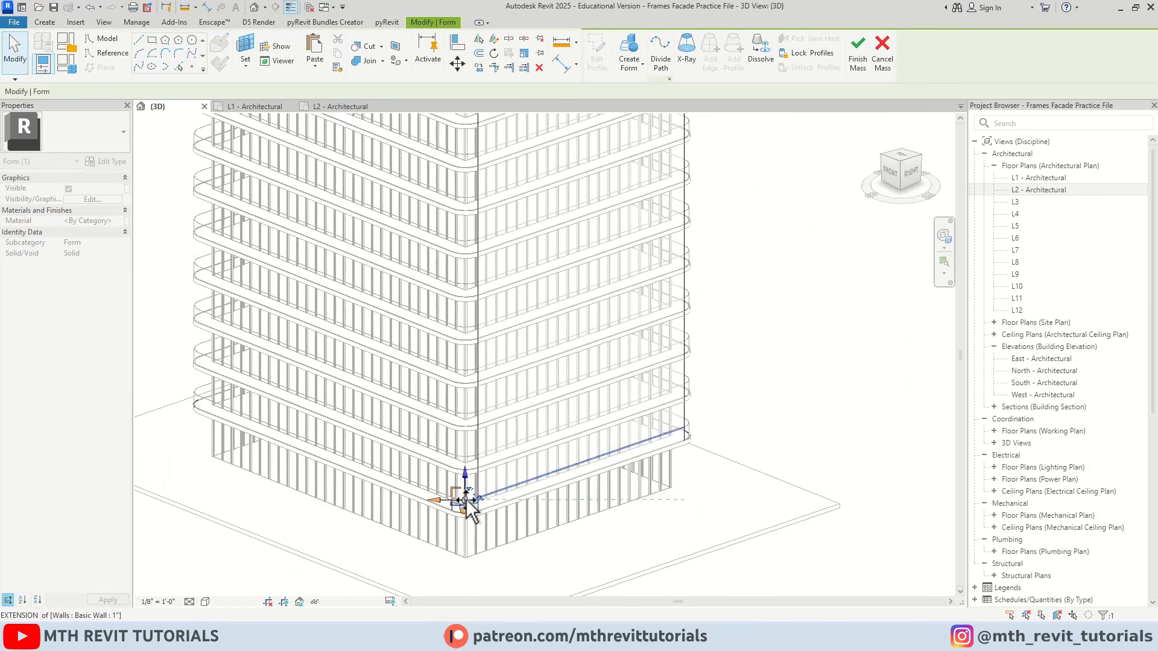
scroll(467, 501, "down", 3)
left_click_drag(466, 501, 475, 298)
scroll(464, 275, "up", 3)
scroll(458, 253, "up", 5)
scroll(603, 310, "down", 5)
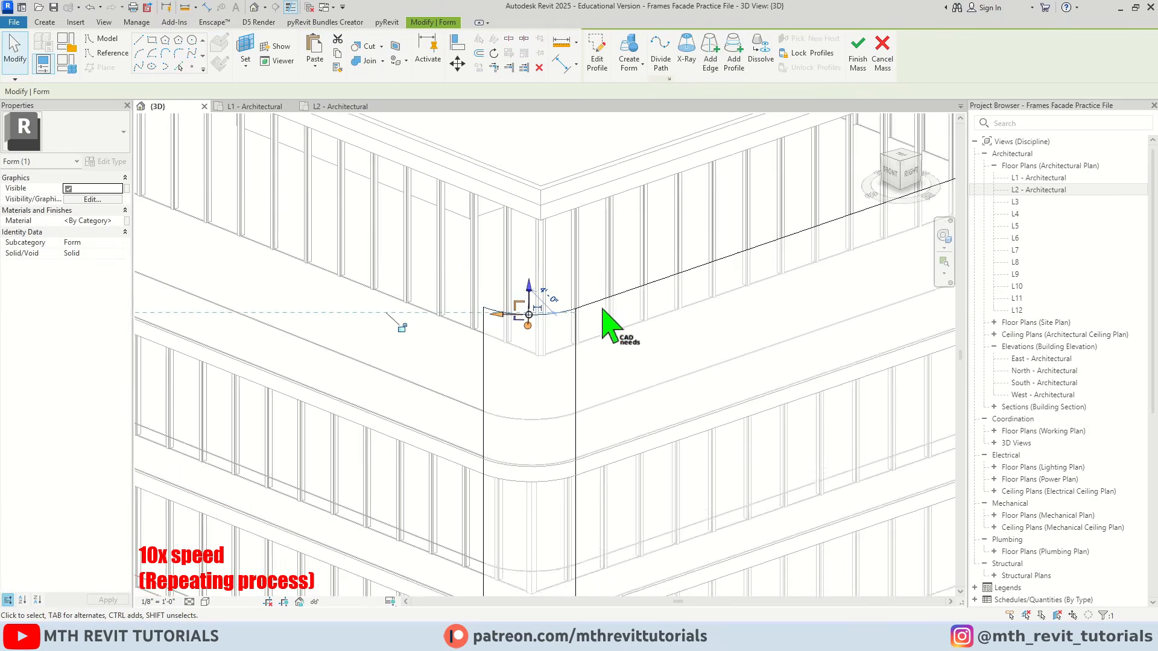
Create a surface form from the straight outline line on the tower's south side
middle_click_drag(427, 401, 499, 208)
middle_click_drag(457, 508, 395, 281)
scroll(470, 433, "up", 3)
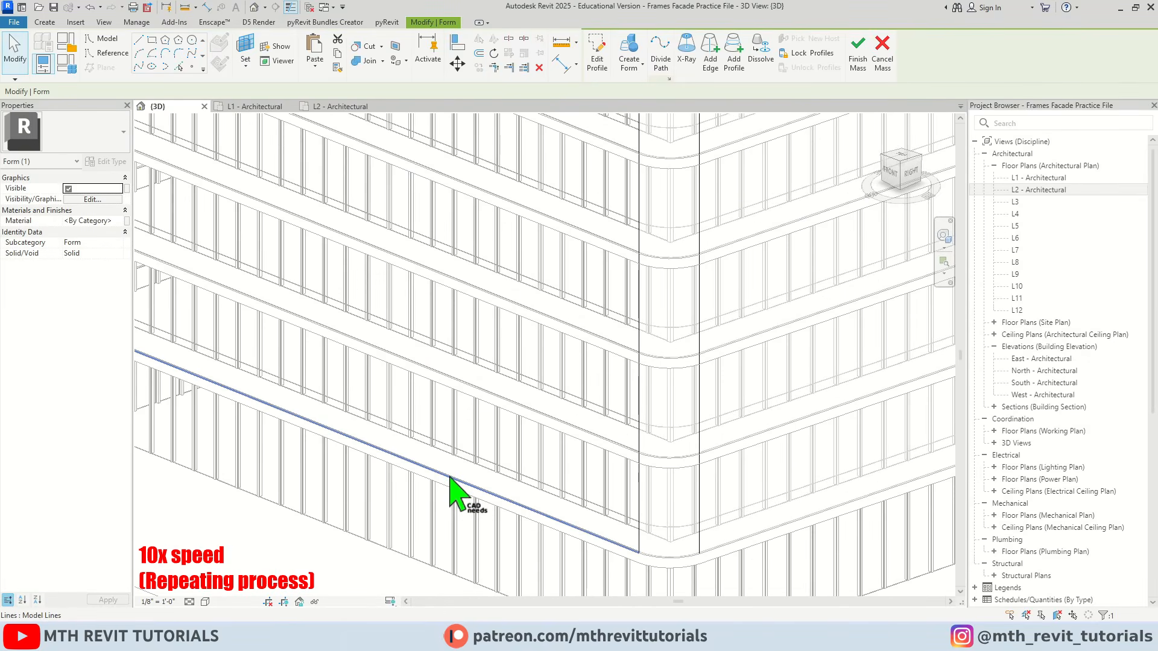
left_click(450, 475)
scroll(450, 476, "down", 2)
left_click(598, 68)
scroll(335, 313, "down", 2)
Set the height of the south side's surface to 110'
middle_click_drag(336, 312, 338, 421)
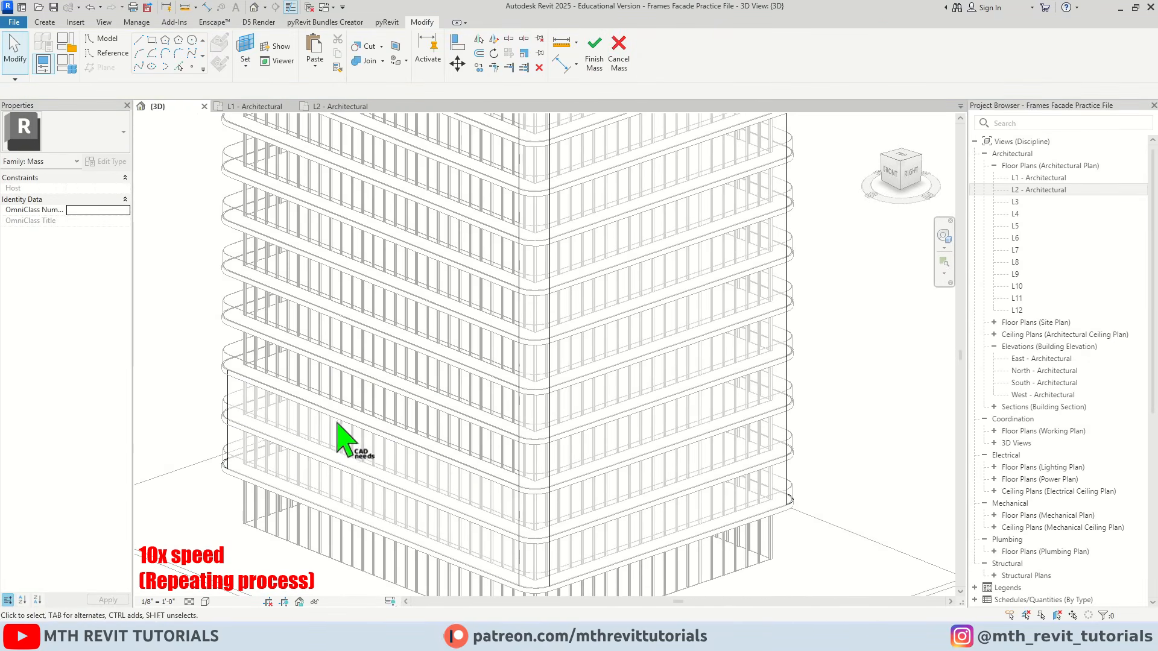
left_click(363, 423)
left_click(526, 540)
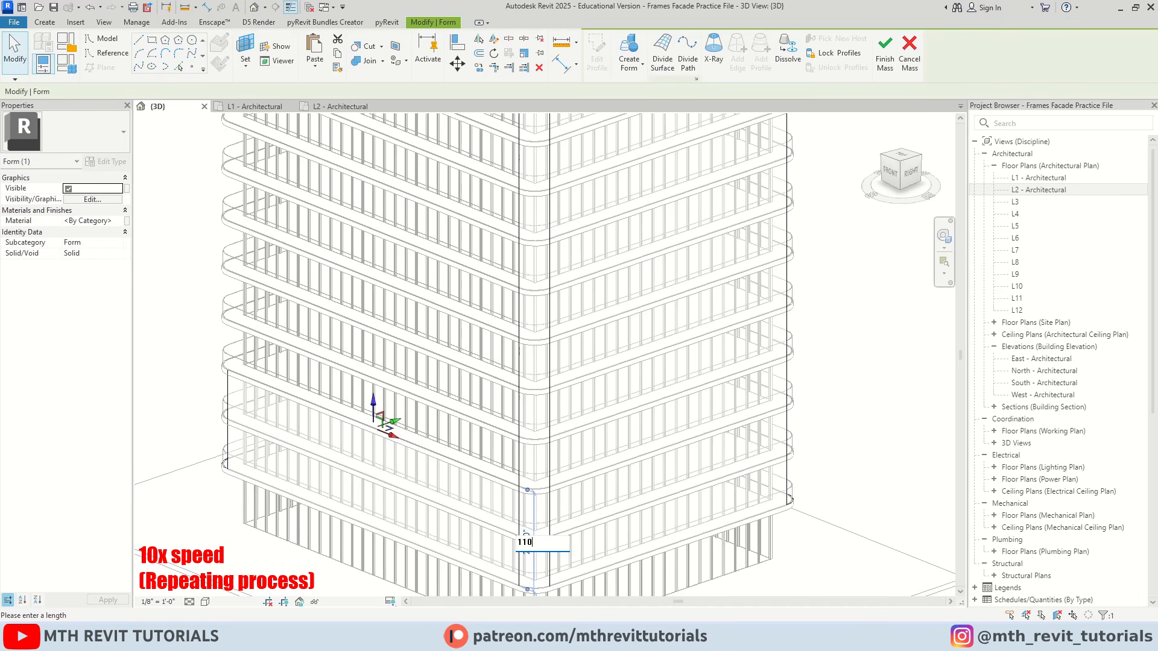
type("1100")
key("BackSpace")
key("Return")
key("Escape")
Create a surface form from the outline's corner arc between the south and west sides
scroll(550, 573, "down", 3)
middle_click_drag(468, 465, 670, 311, "shift")
middle_click_drag(554, 447, 452, 483, "shift")
scroll(427, 465, "up", 5)
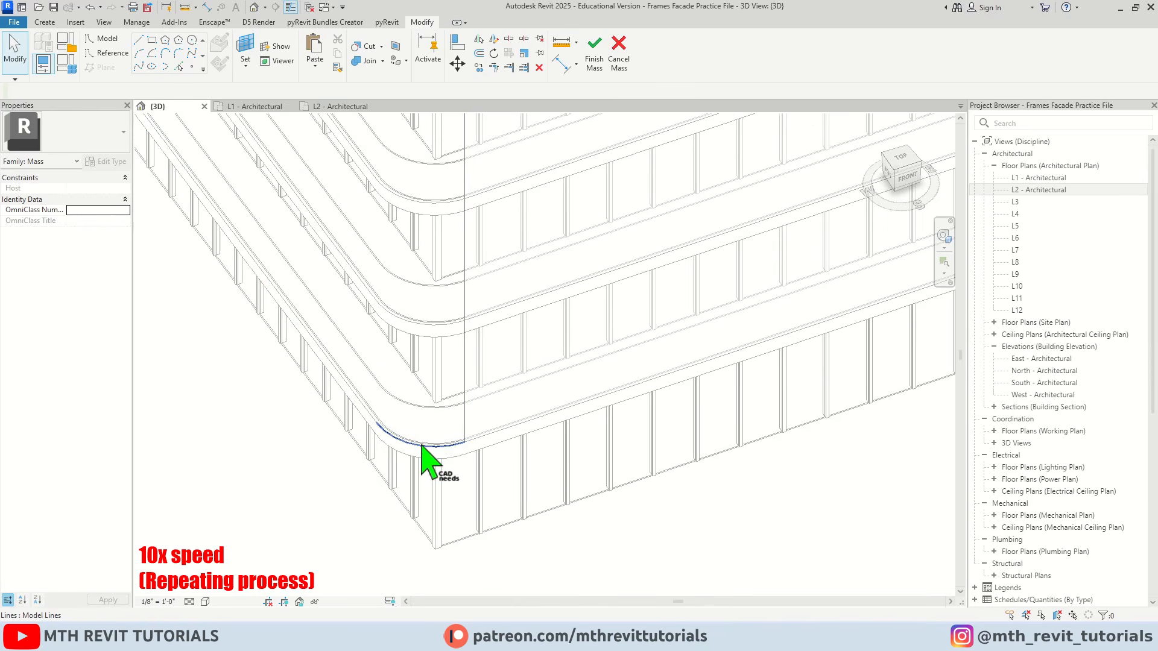
left_click(424, 446)
left_click(602, 58)
Raise the top edge of the southwest corner surface to the top of the adjacent south surface
middle_click_drag(418, 424, 414, 517)
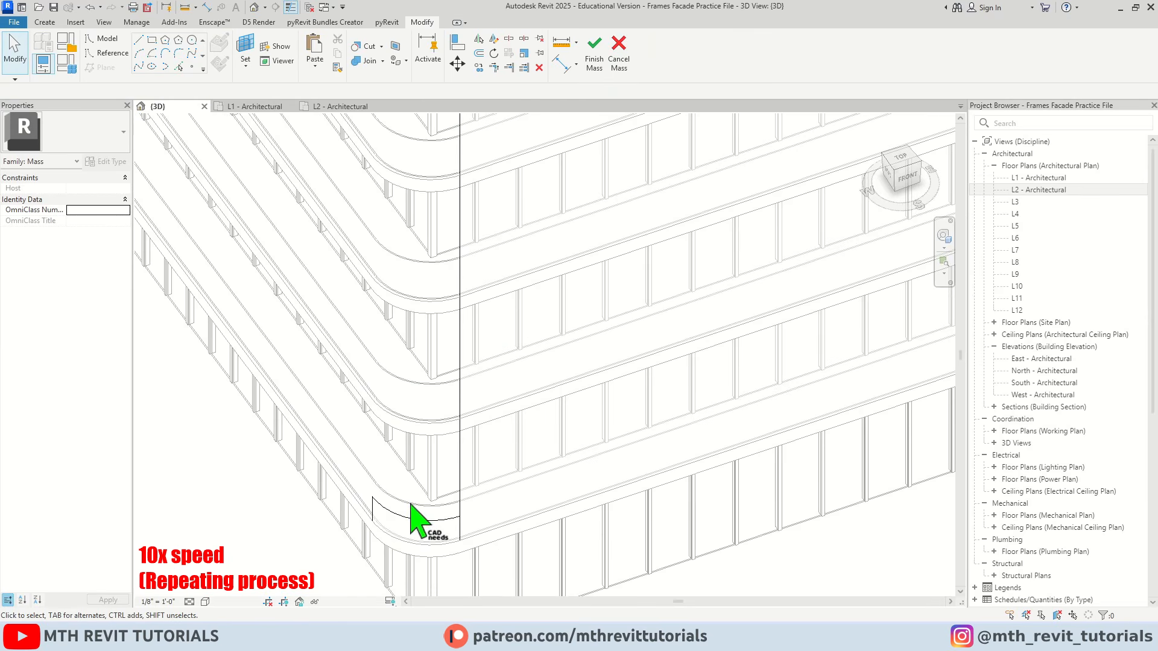
scroll(416, 516, "down", 5)
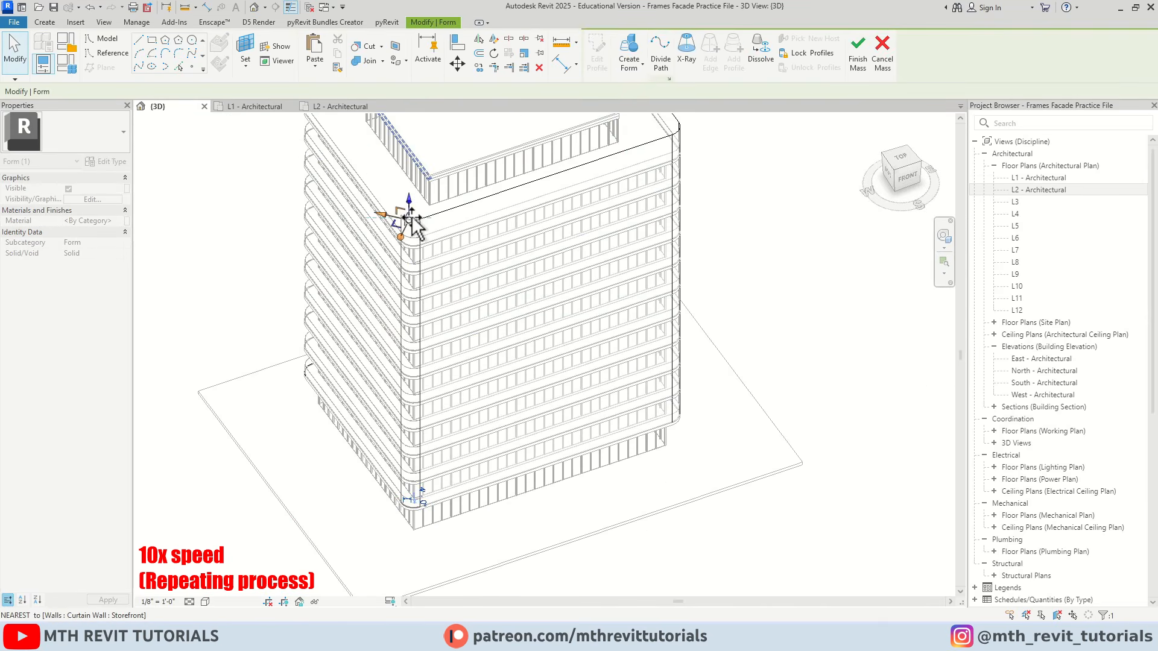
scroll(406, 219, "up", 4)
key("Escape")
scroll(454, 242, "down", 2)
middle_click_drag(609, 337, 410, 247, "shift")
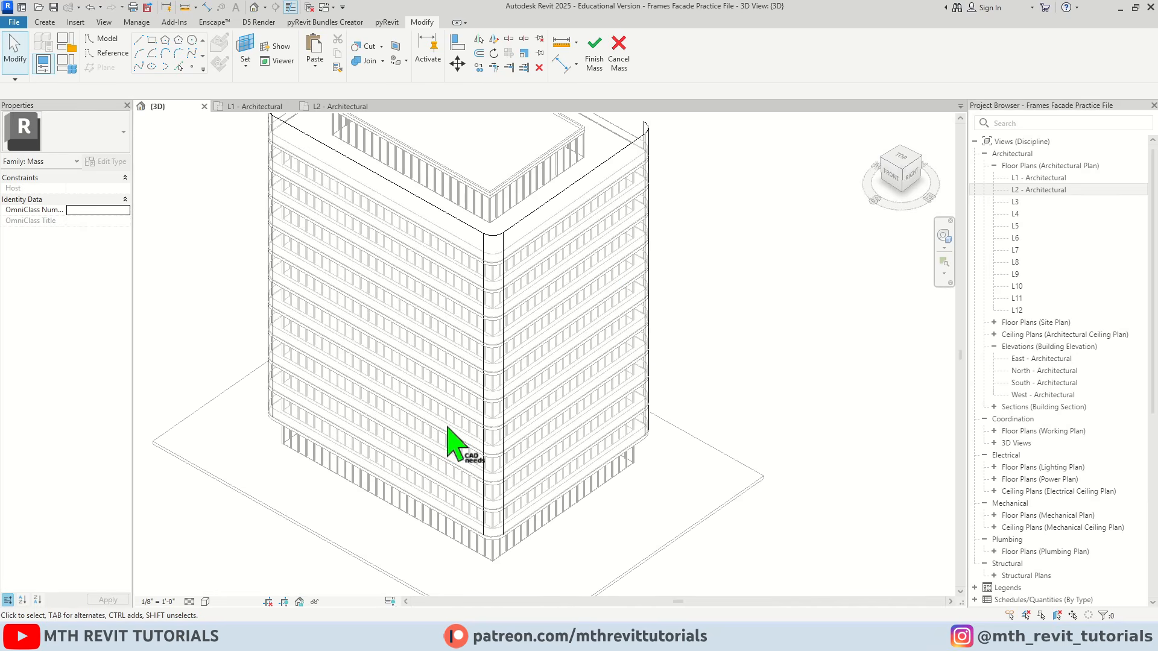
scroll(432, 396, "down", 3)
middle_click_drag(432, 395, 401, 325, "shift")
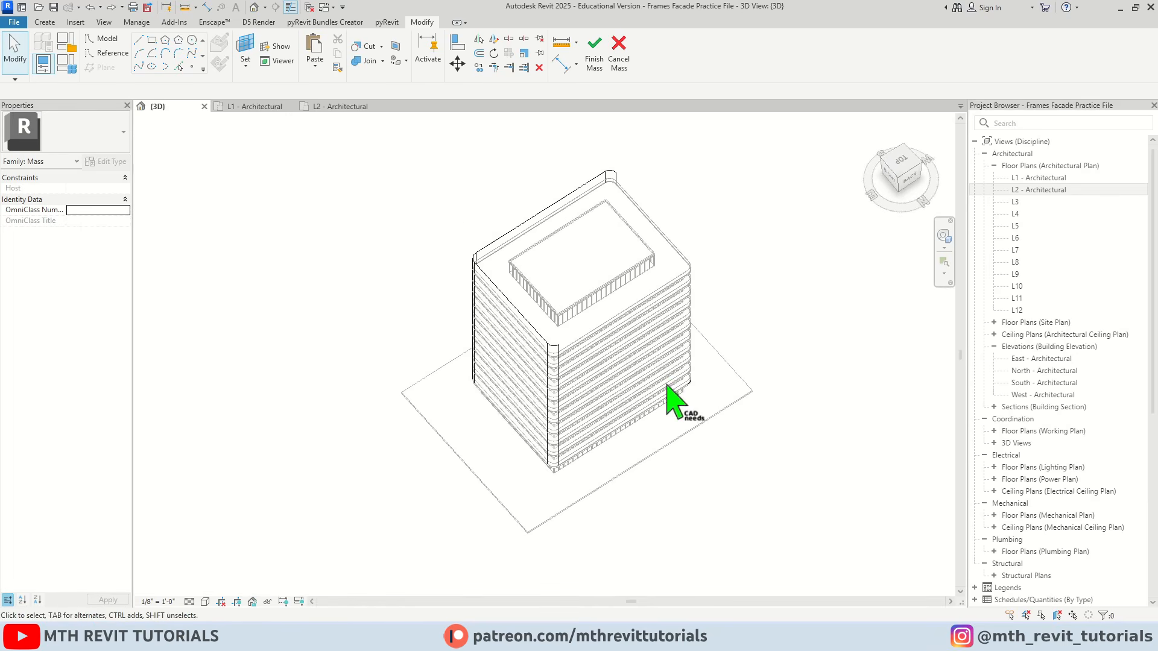
Delete the three leftover outline lines along the tower's north and west sides and their shared corner
scroll(677, 371, "up", 5)
scroll(677, 371, "up", 2)
left_click_drag(677, 388, 597, 292)
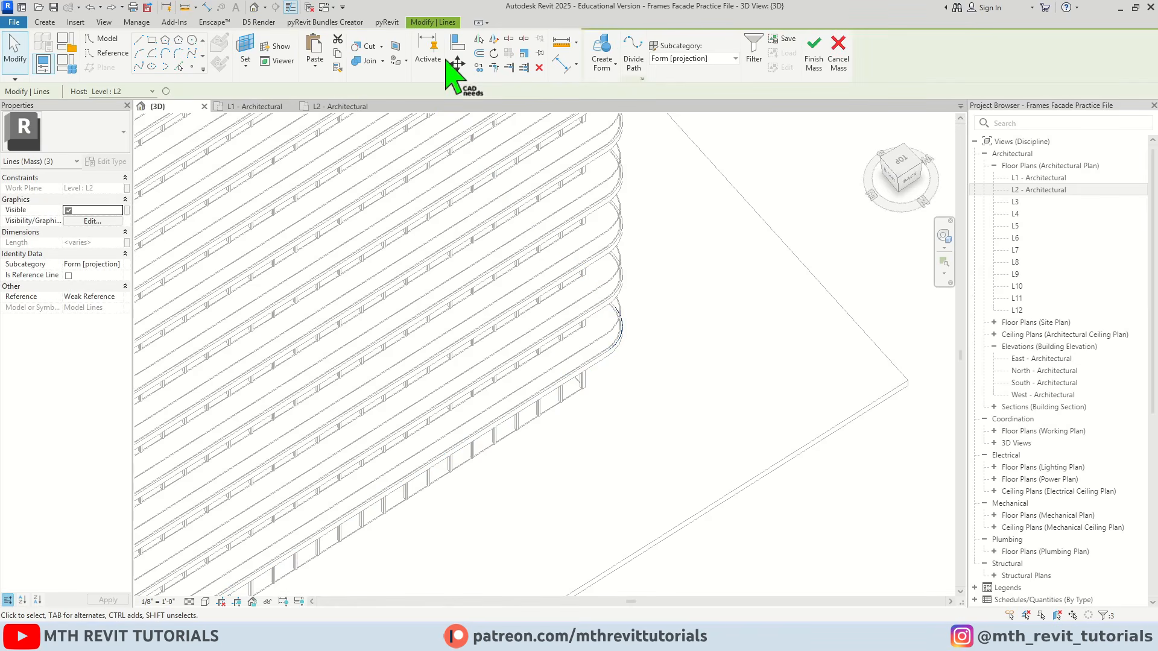
scroll(506, 334, "down", 5)
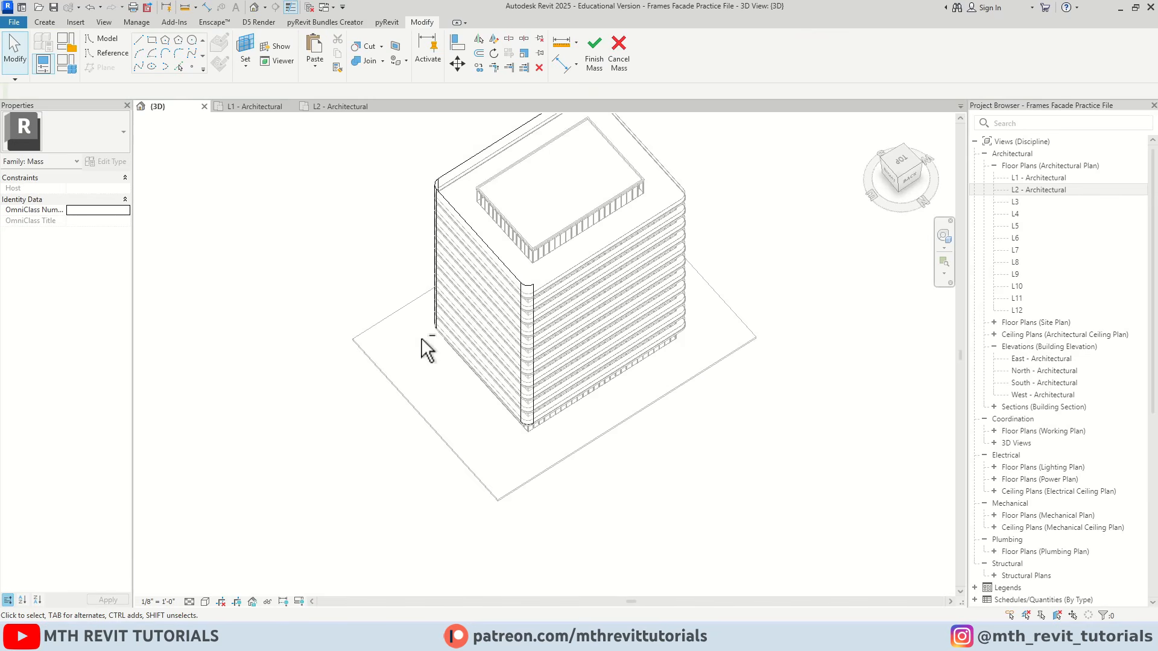
Lower the bottom edge of the south side's surface from the L2 outline to the base of the tower
mouse_move(427, 350)
middle_mouse_down("shift")
mouse_move(597, 369)
mouse_move(726, 336)
mouse_move(393, 378)
mouse_move(407, 430)
mouse_move(445, 360)
middle_mouse_up("shift")
scroll(447, 356, "up", 5)
scroll(449, 399, "down", 2)
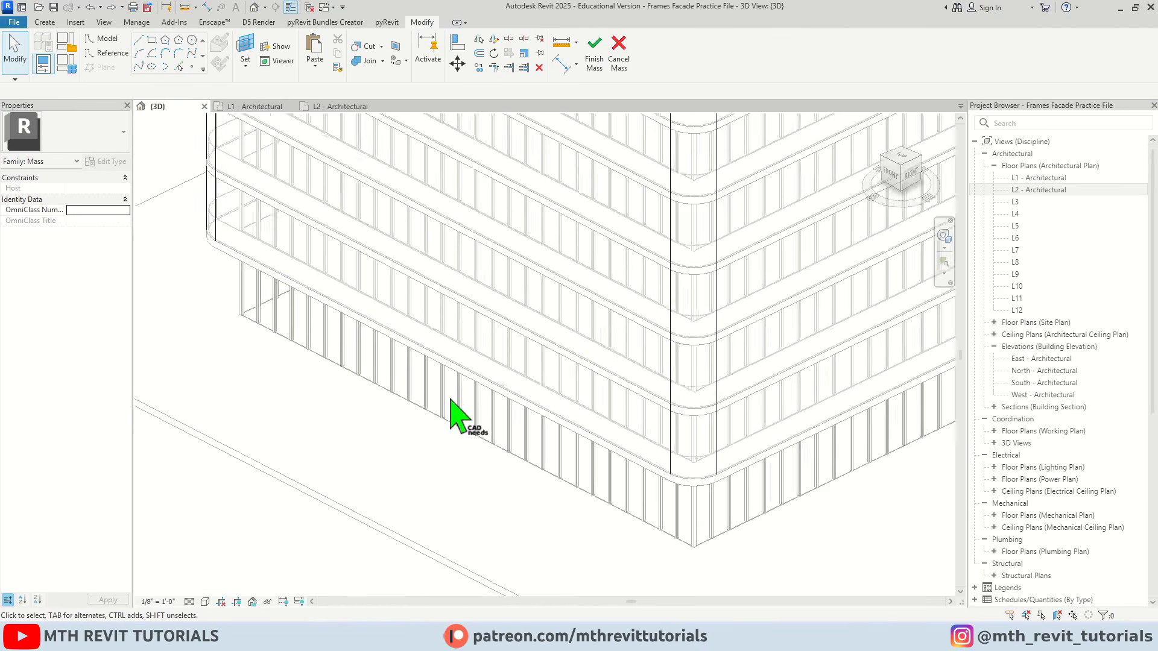
scroll(440, 370, "up", 2)
key("Tab")
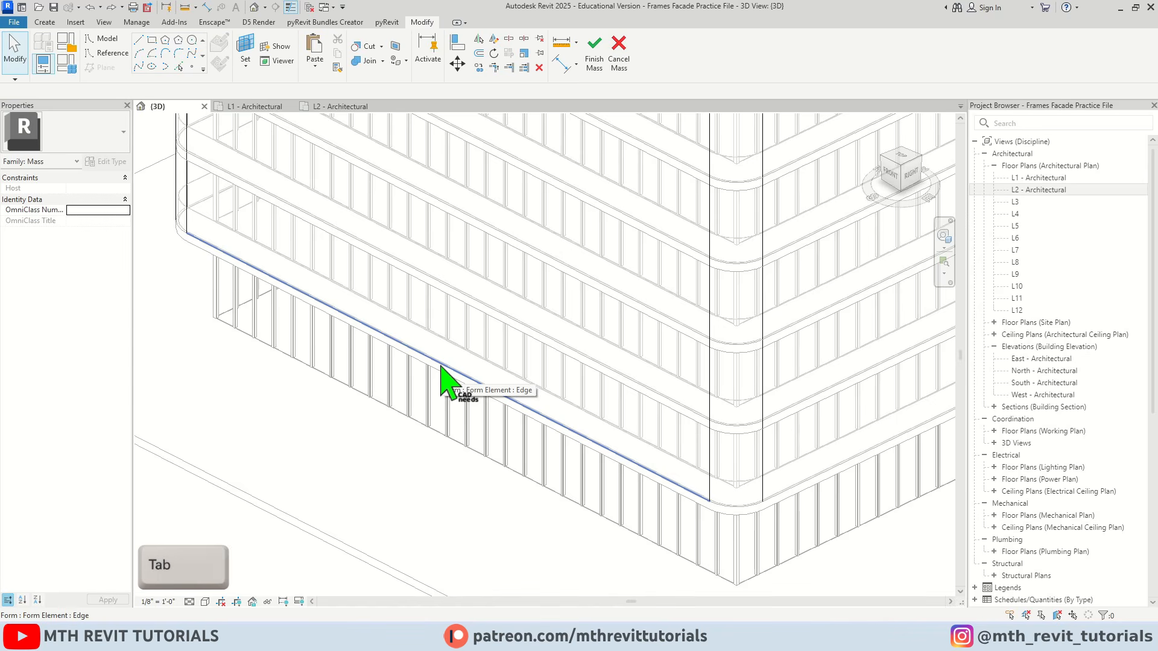
key("Tab")
left_click(442, 368)
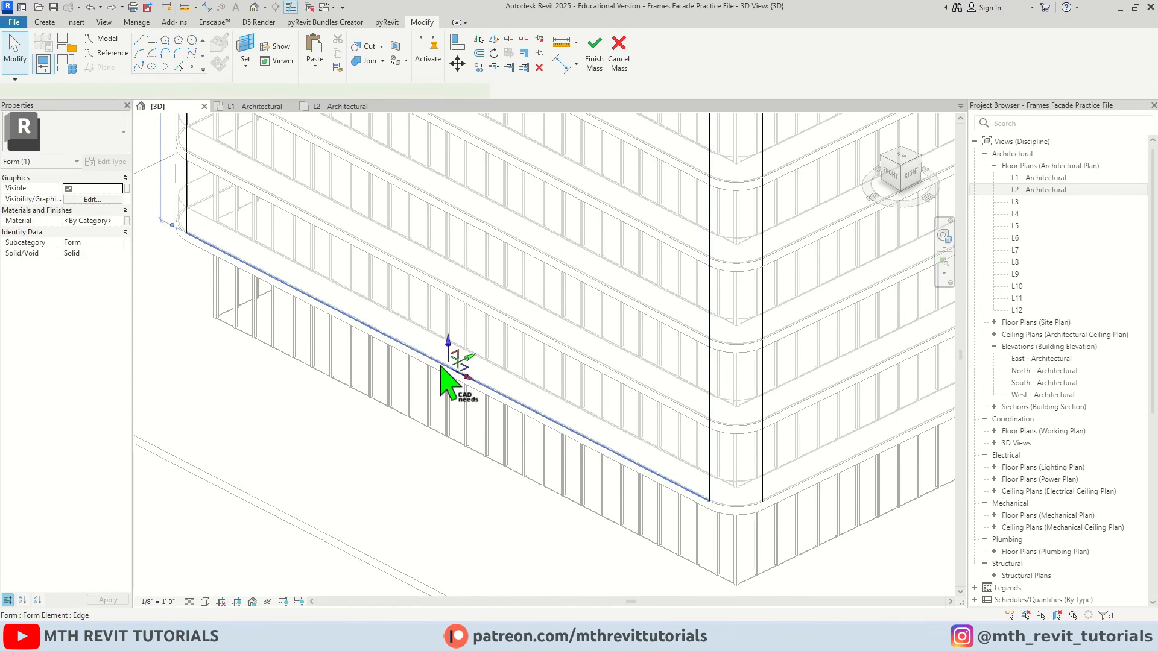
left_click_drag(445, 361, 448, 415)
middle_click_drag(482, 421, 456, 347, "shift")
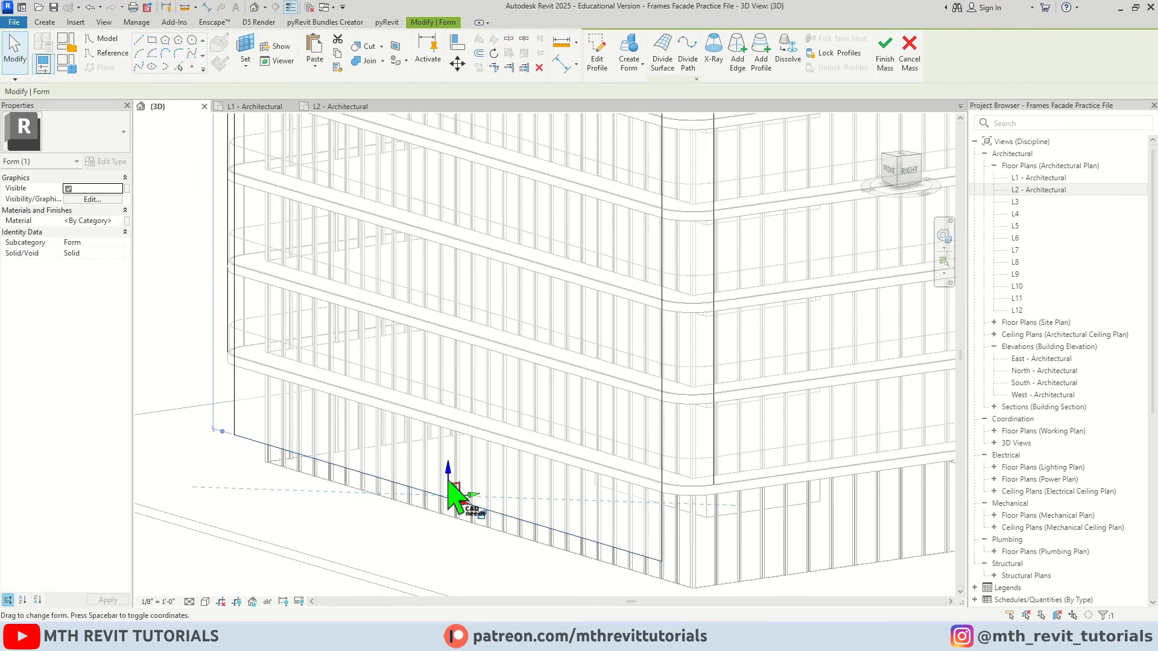
left_click_drag(448, 475, 459, 498)
scroll(452, 499, "up", 1)
left_click(341, 336)
scroll(326, 335, "down", 3)
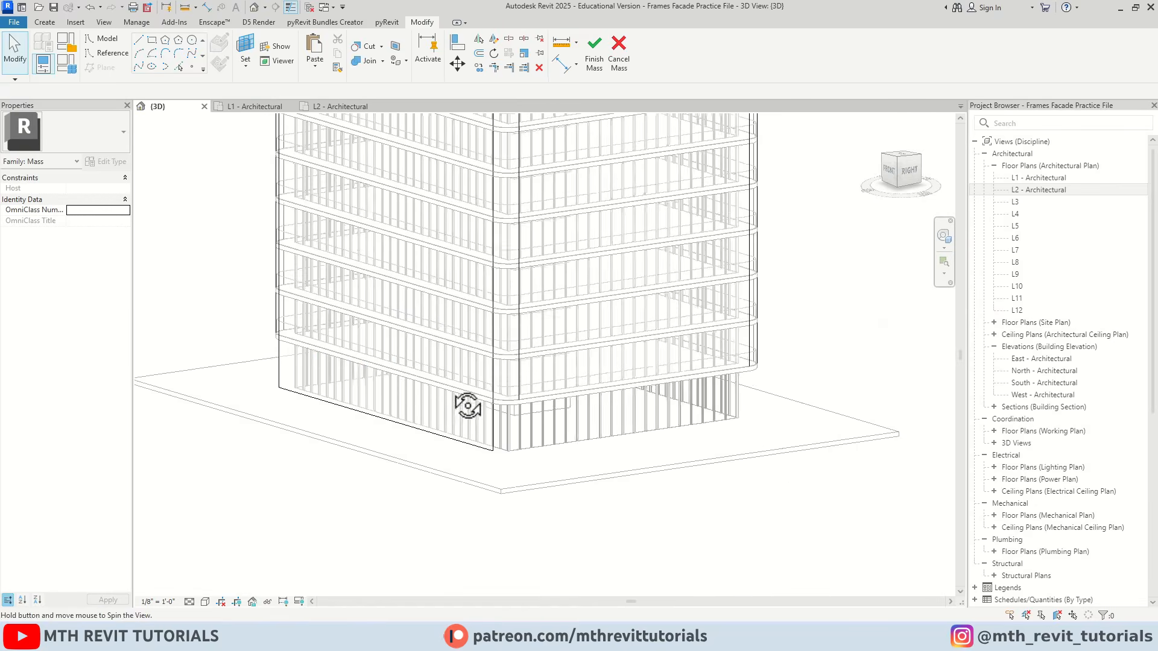
Lower the bottom edges of the southeast corner and east side surfaces to the base of the south surface
middle_click_drag(468, 406, 494, 430, "shift")
scroll(615, 424, "up", 3)
left_click(418, 392)
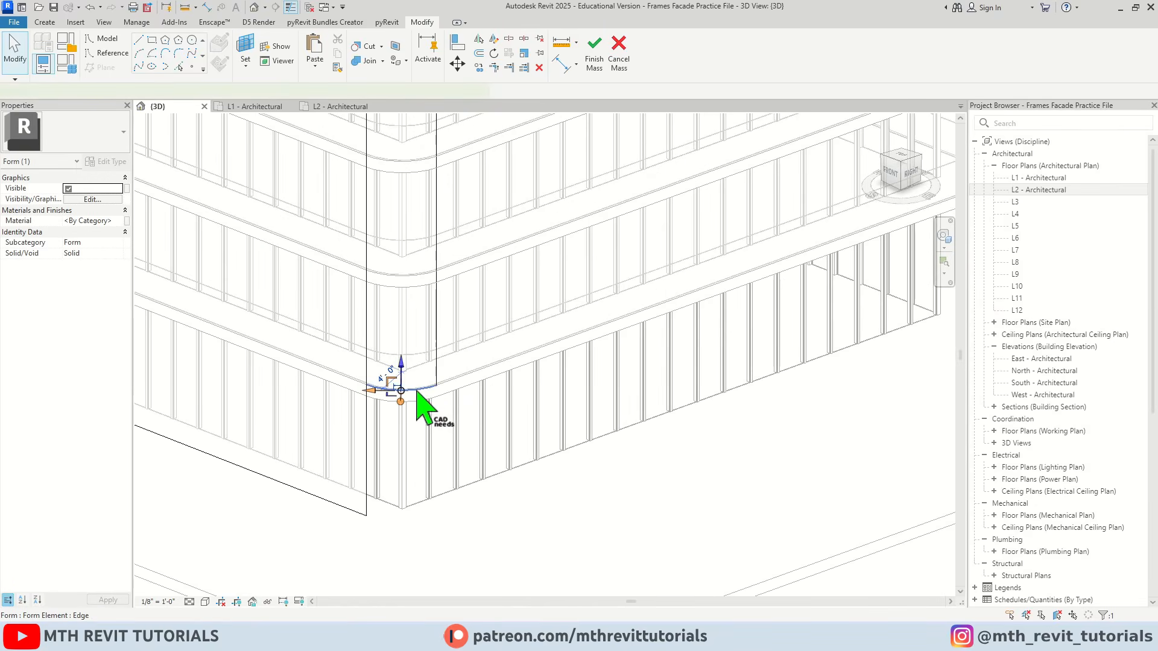
left_click_drag(402, 386, 400, 502)
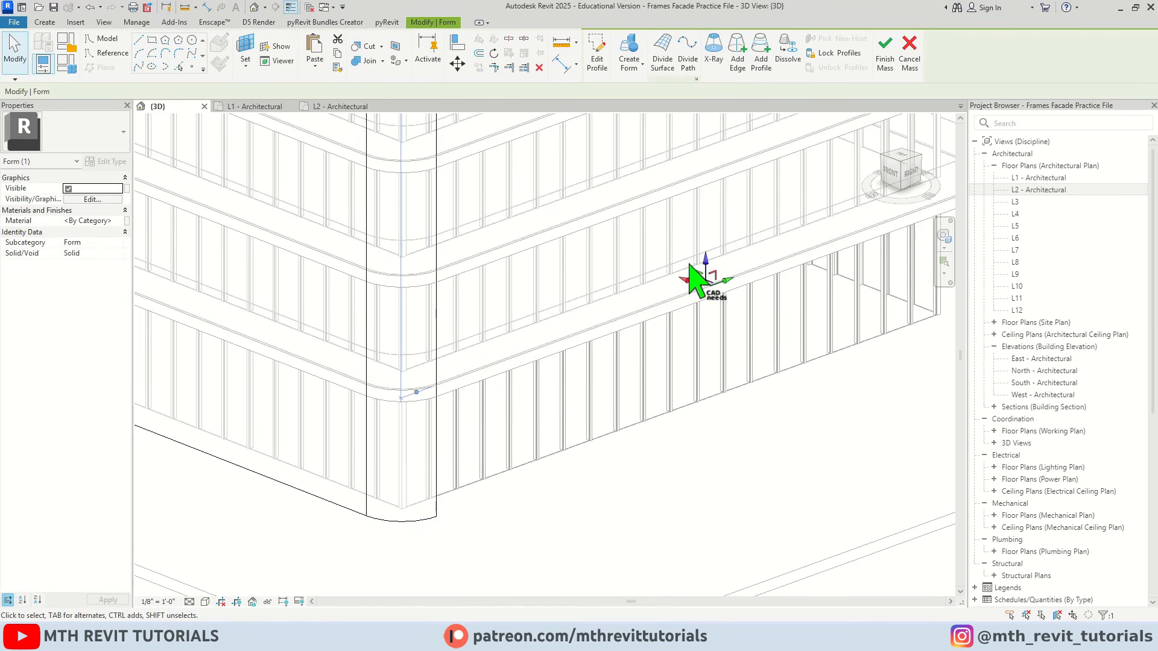
middle_click_drag(693, 369, 573, 367, "shift")
Lower the bottom edge of the southwest corner surface to the base of the adjacent south surface
scroll(569, 371, "down", 3)
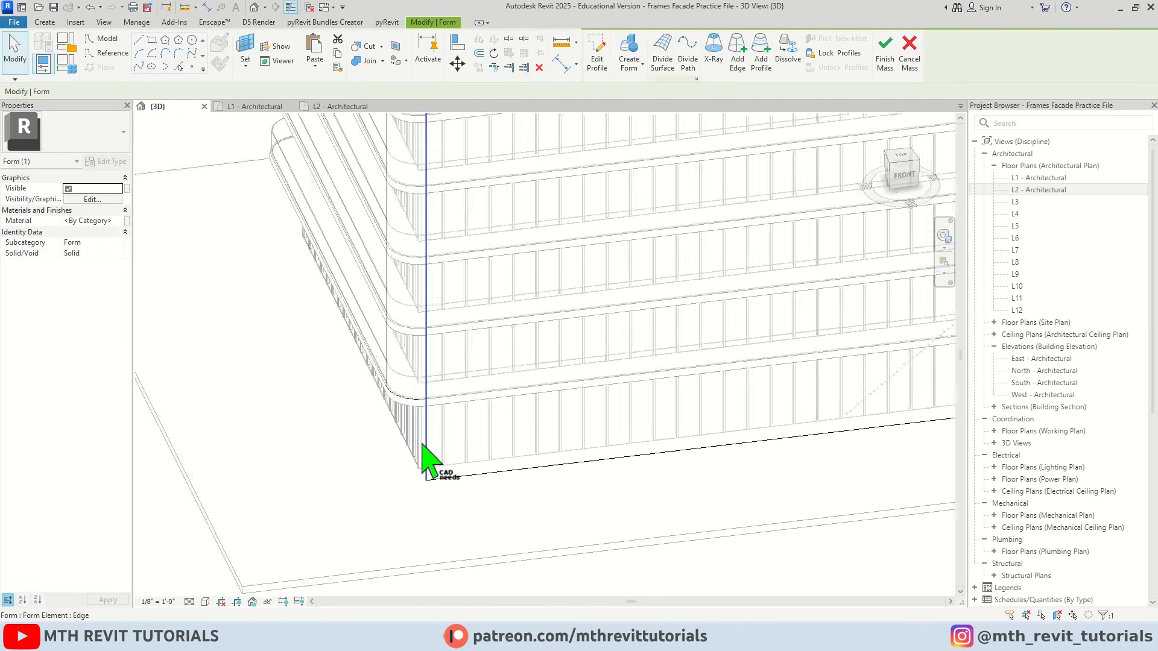
scroll(422, 439, "up", 3)
left_click(406, 377)
left_click_drag(391, 351, 390, 475)
left_click(334, 454)
scroll(335, 453, "down", 6)
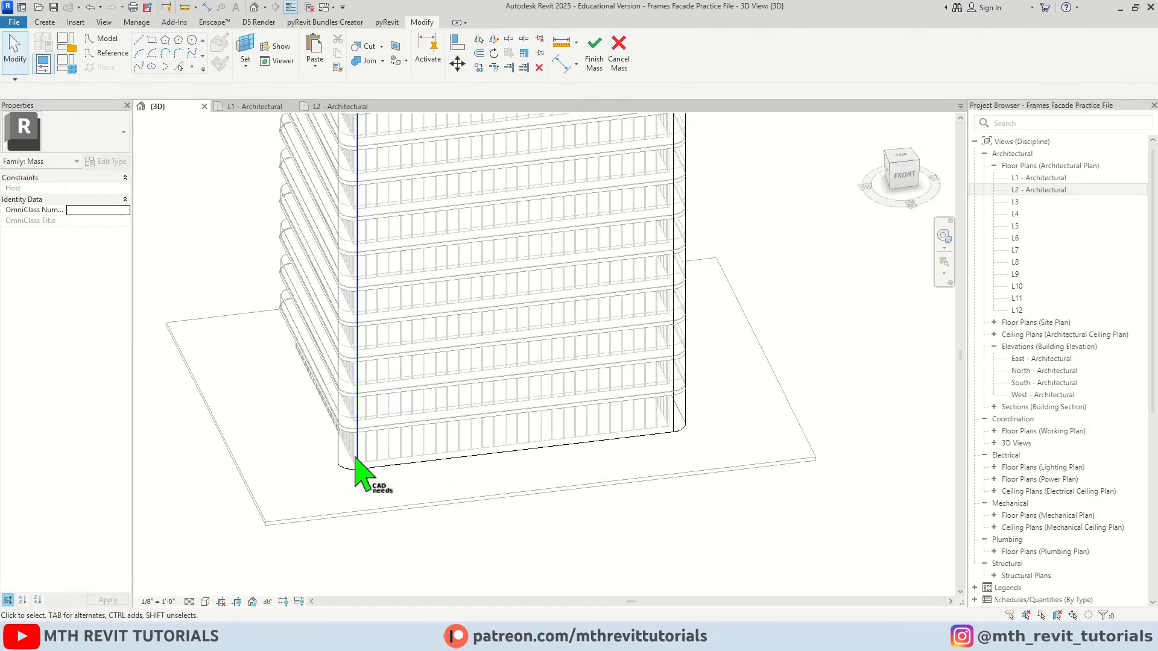
Lower the bottom edge of the northeast corner surface to the base of the adjacent east surface
middle_click_drag(513, 416, 359, 405, "shift")
scroll(510, 400, "up", 5)
left_click(589, 352)
left_click_drag(585, 332, 594, 421)
left_click(612, 426)
scroll(594, 445, "down", 5)
middle_click_drag(437, 403, 529, 416, "shift")
middle_click_drag(467, 345, 553, 408)
scroll(372, 313, "down", 3)
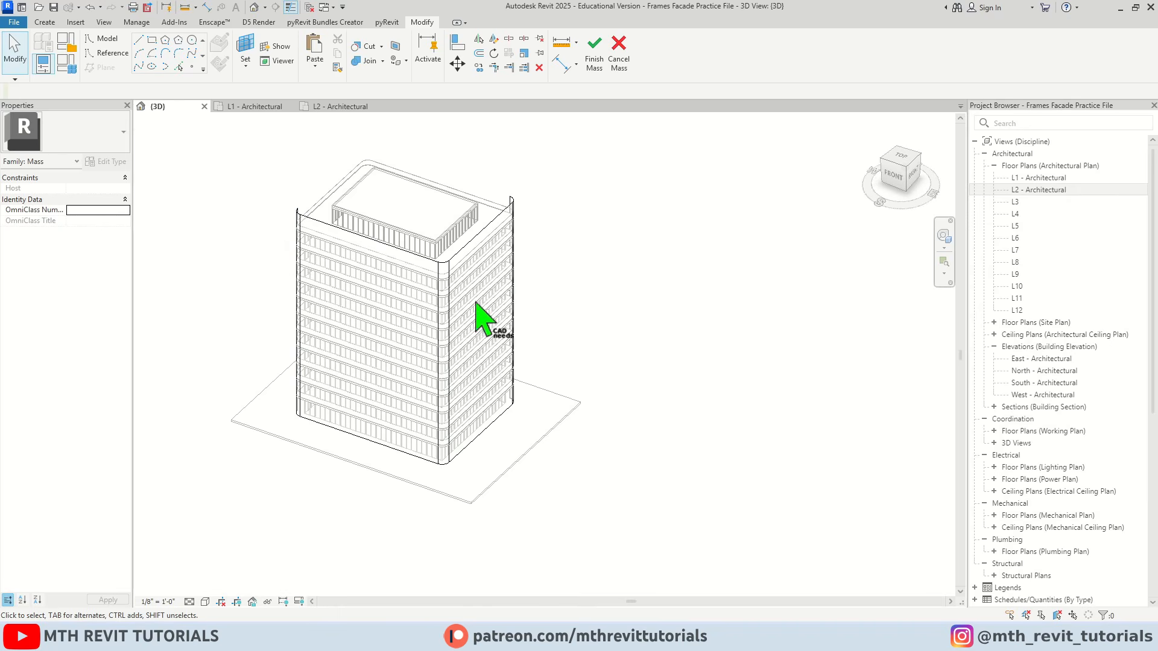
Orient the 3D view straight onto the tower's front facade
scroll(305, 242, "up", 2)
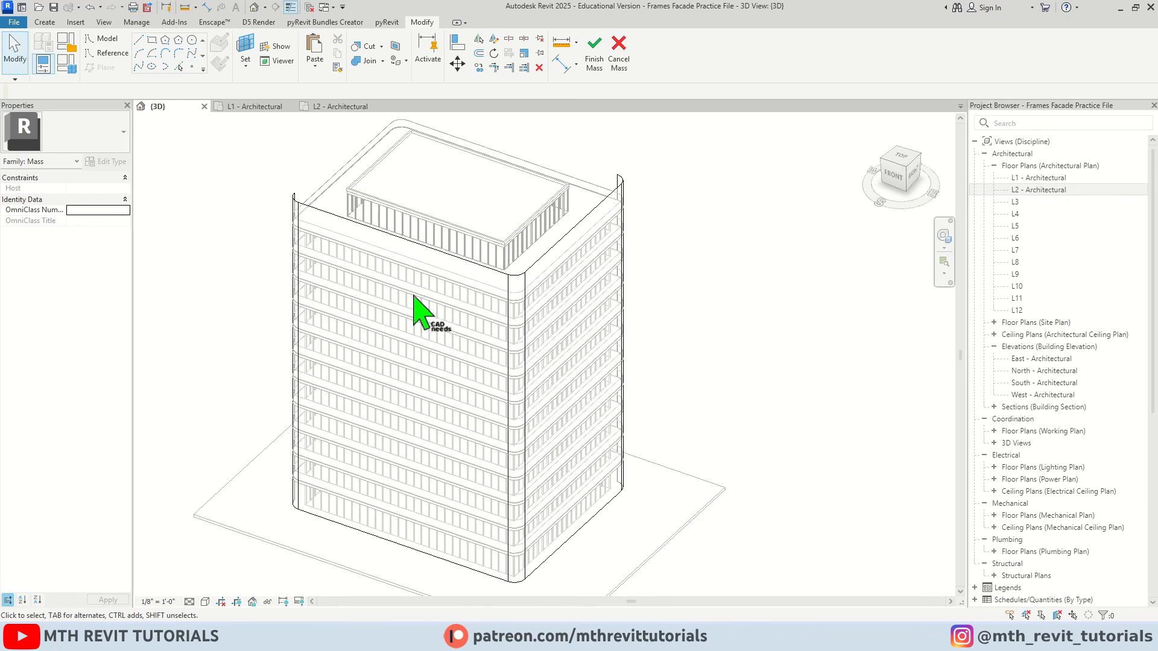
middle_click_drag(468, 337, 478, 333, "shift")
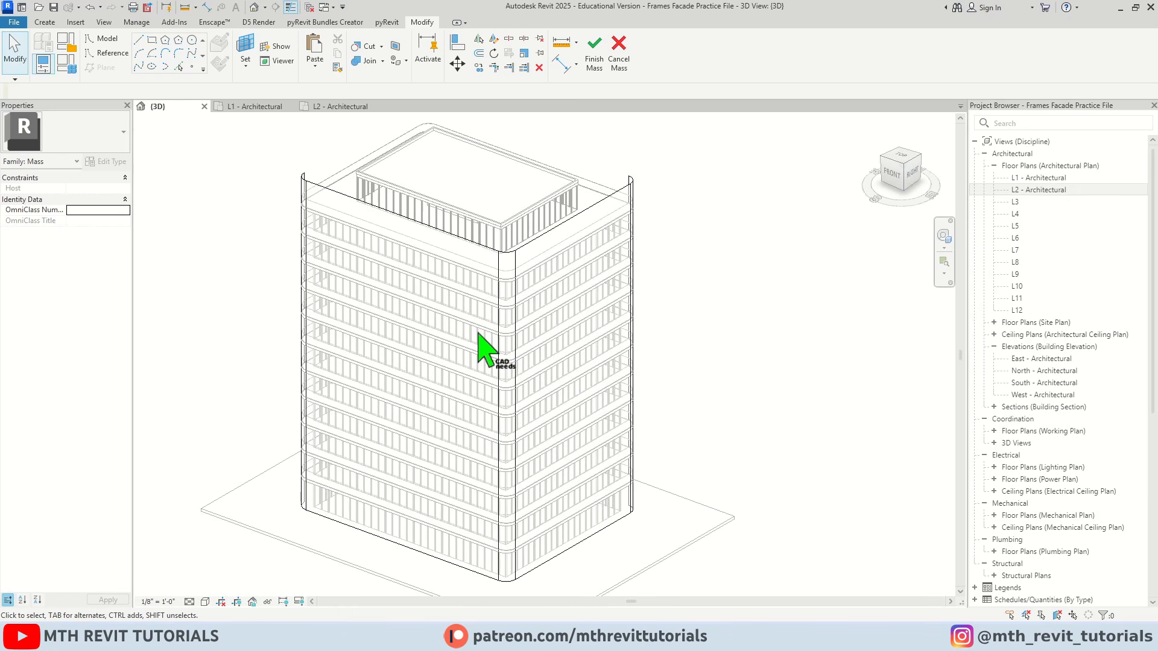
middle_click_drag(369, 386, 403, 362)
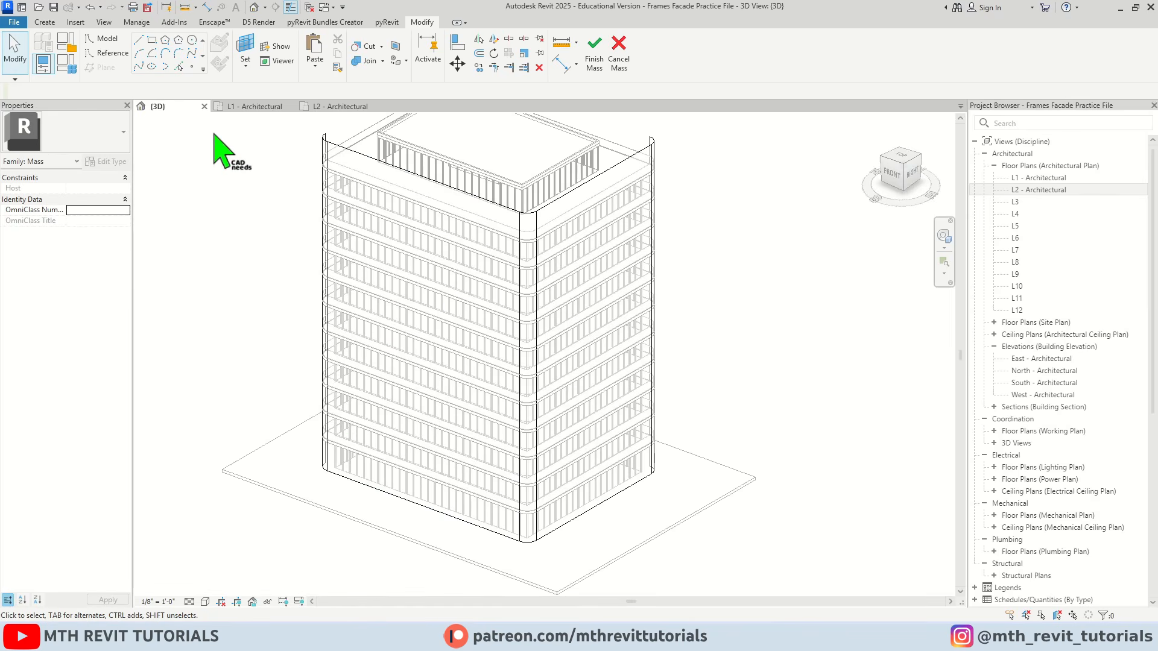
left_click(898, 181)
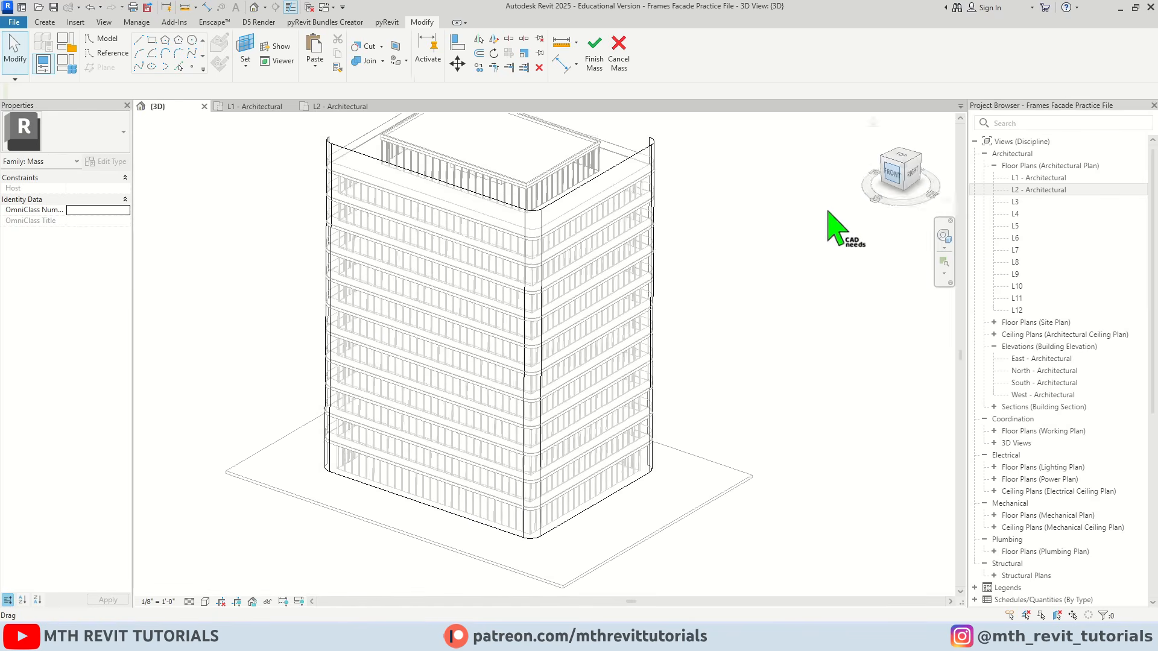
scroll(698, 357, "up", 3)
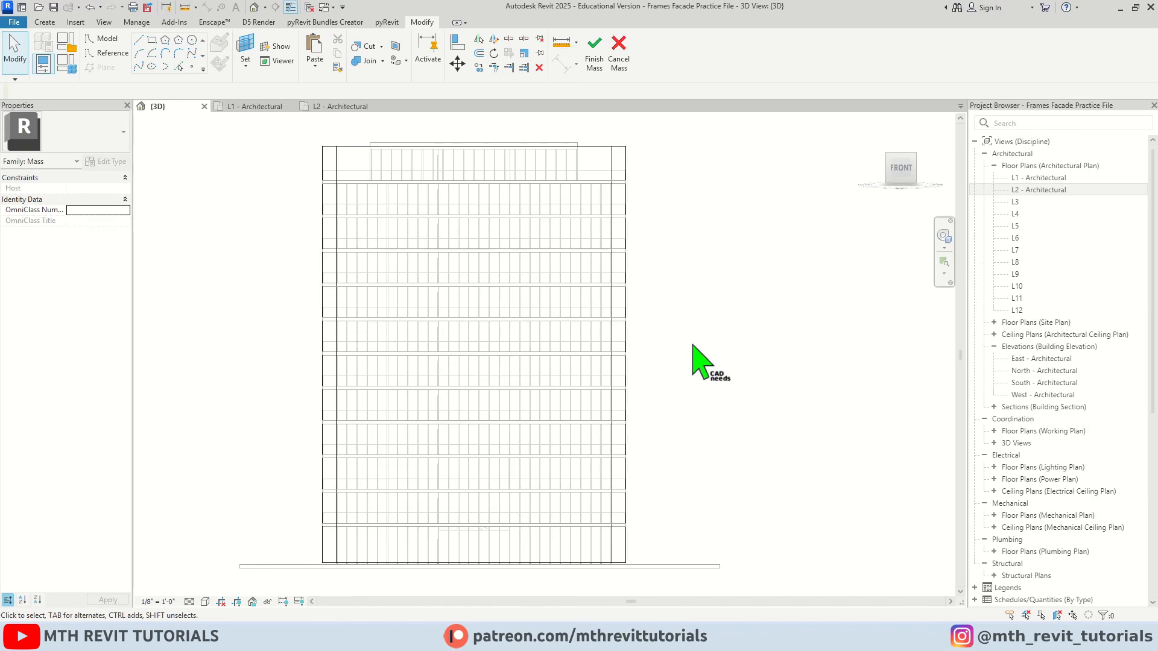
middle_click_drag(697, 357, 640, 324)
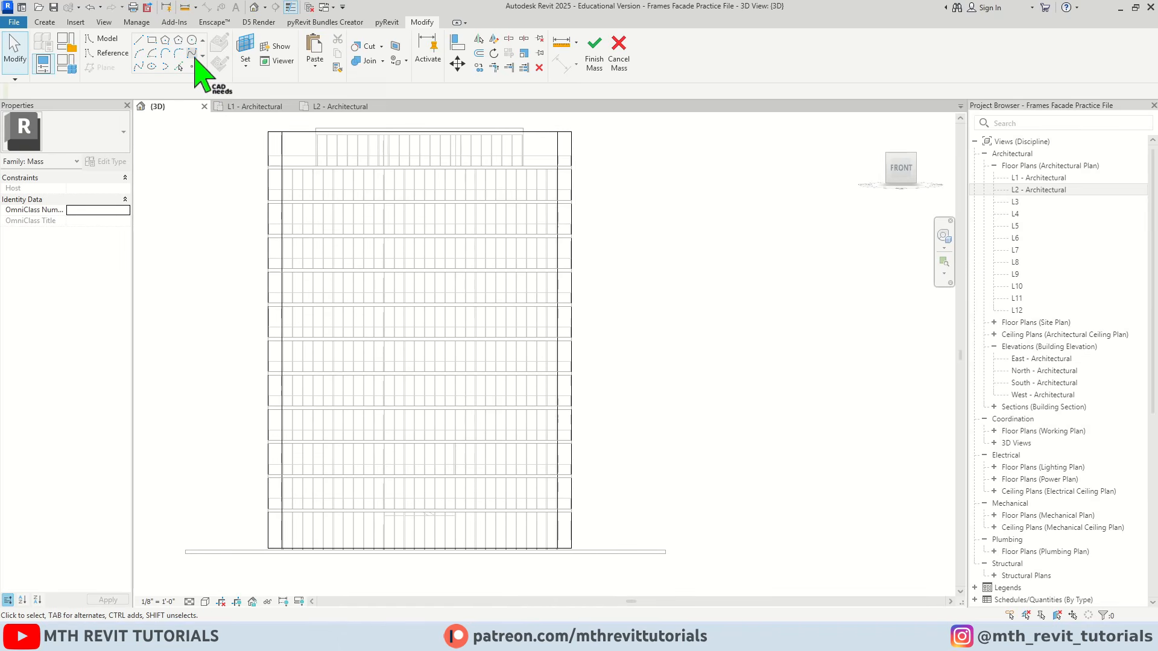
Set the work plane for a model spline to the face of a glazed curtain panel on the front facade
left_click(192, 54)
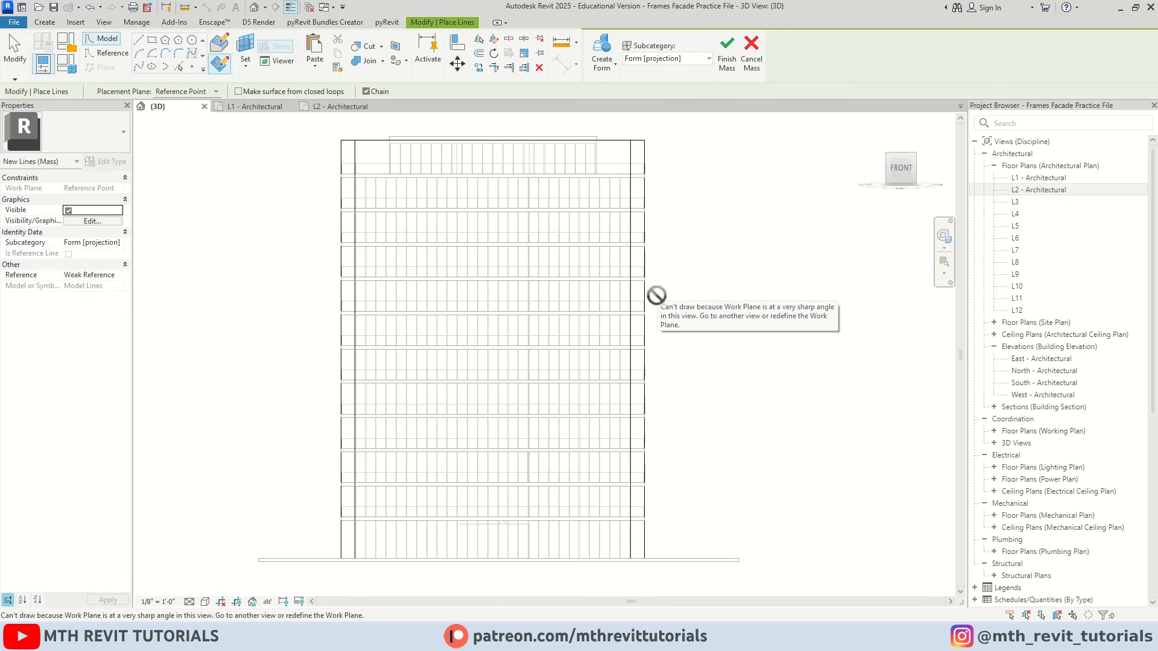
middle_click_drag(583, 309, 566, 279)
scroll(495, 408, "up", 1)
middle_click_drag(497, 406, 516, 433)
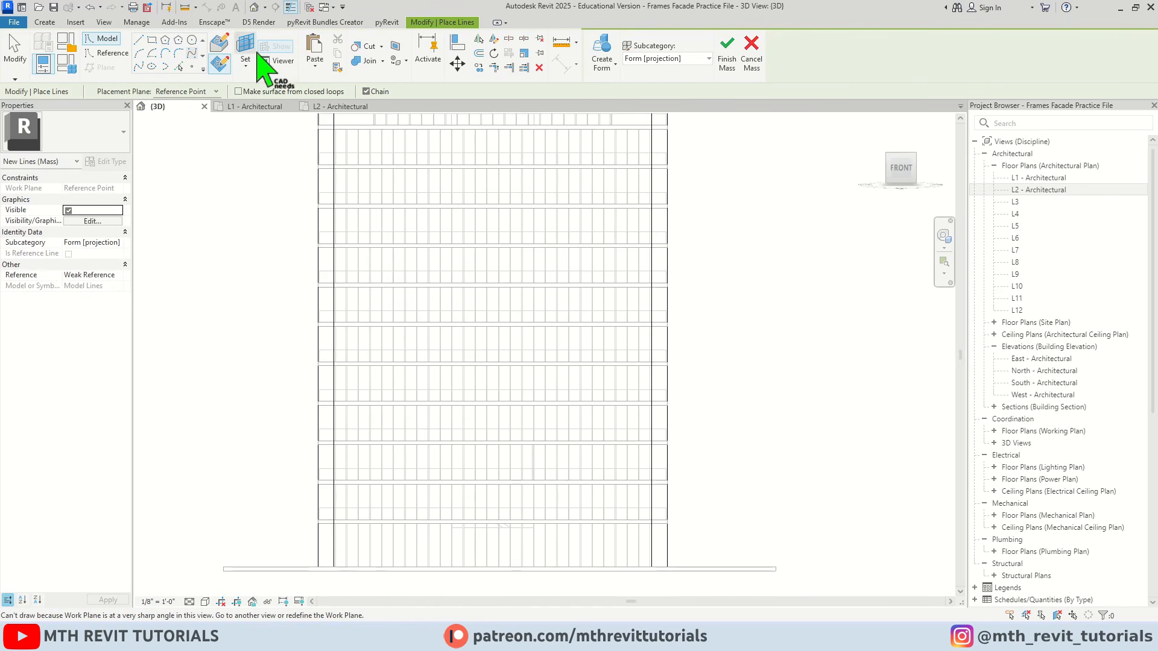
key("Escape")
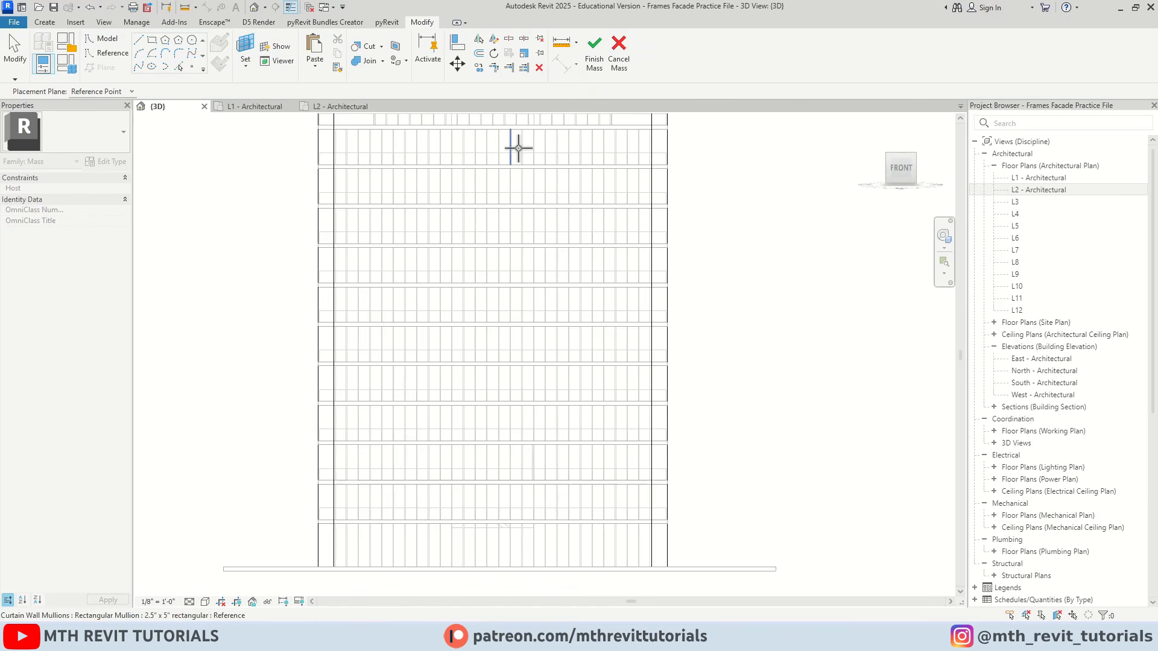
scroll(615, 155, "up", 2)
scroll(579, 255, "up", 2)
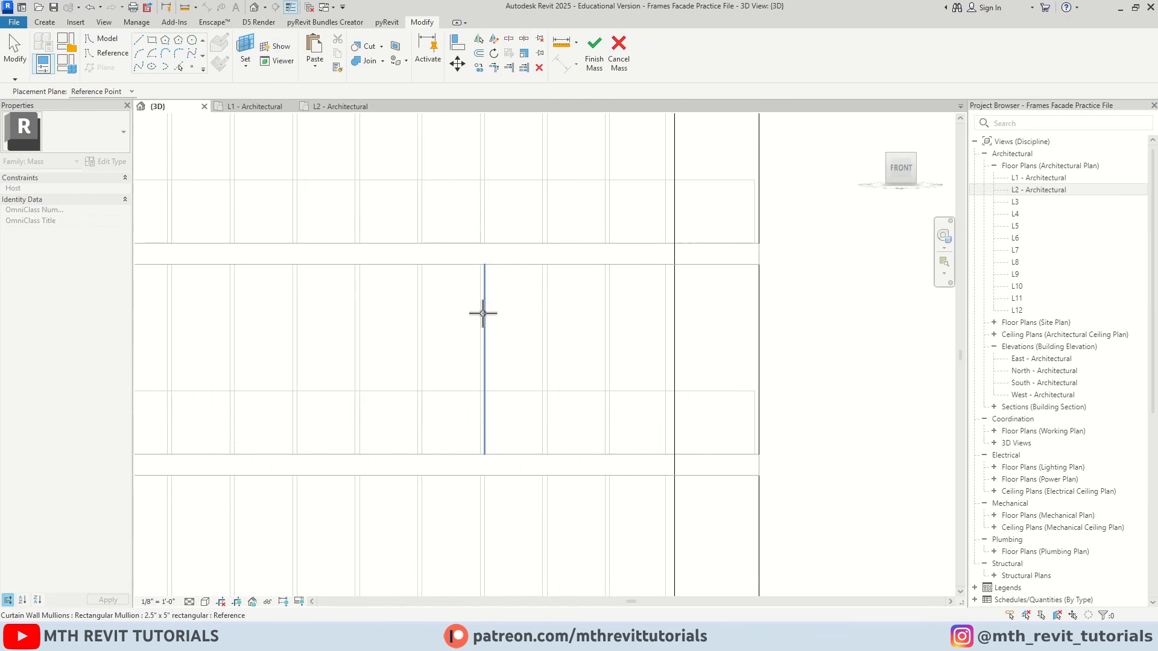
key("Tab")
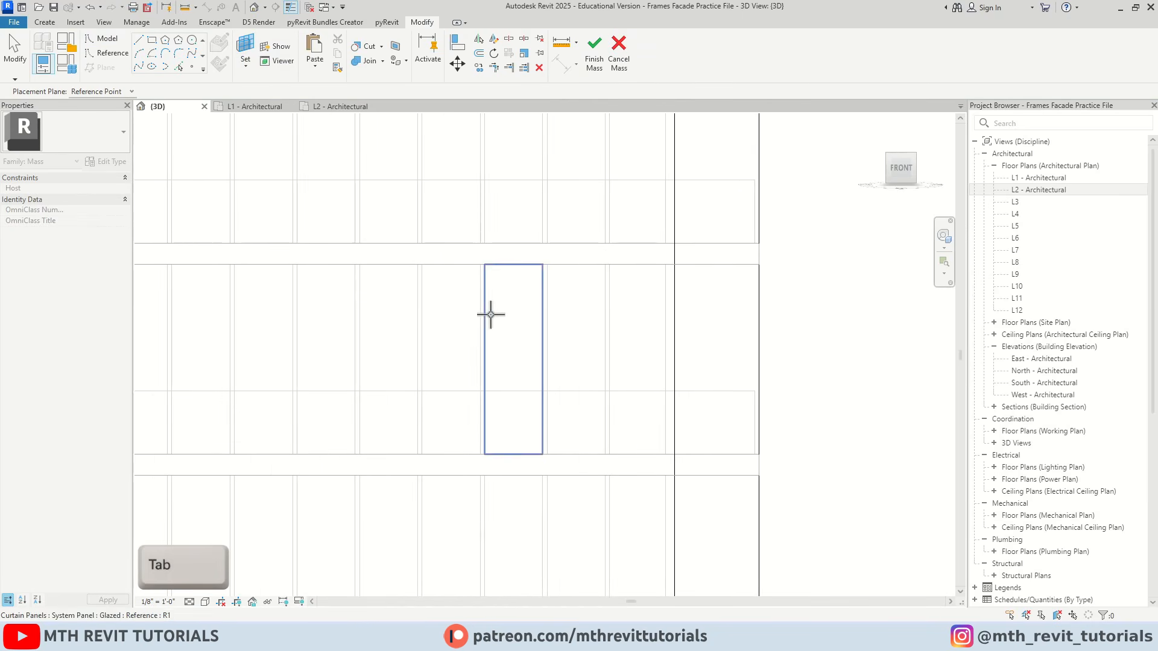
key("Tab")
key("Tab")
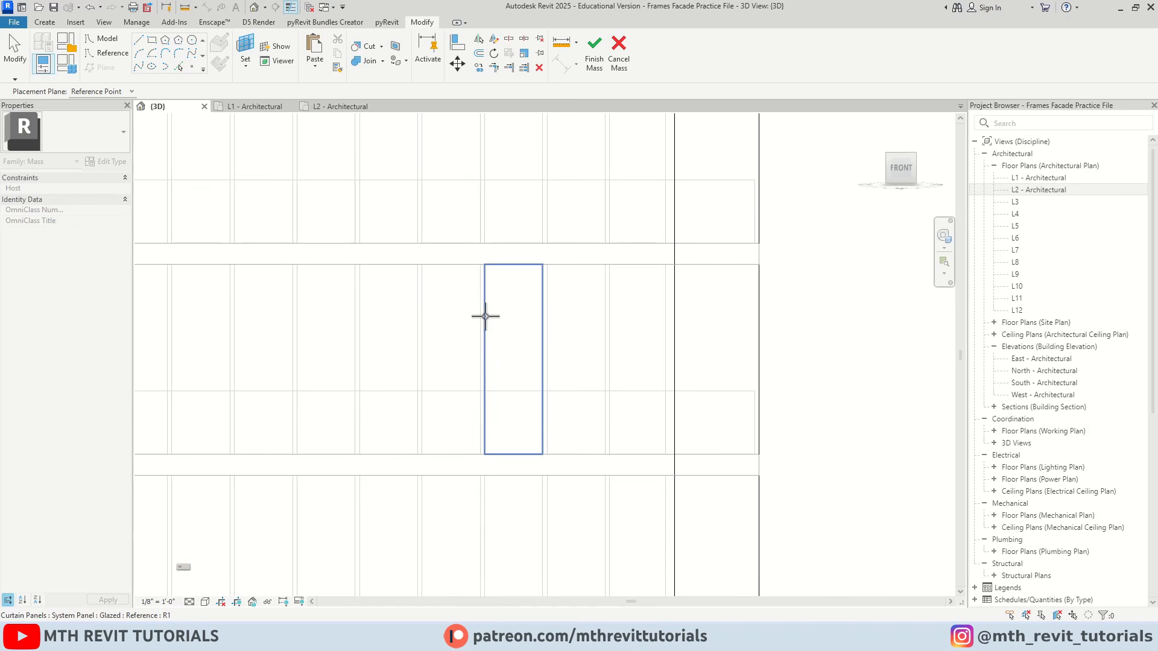
left_click(485, 316)
scroll(568, 272, "down", 1)
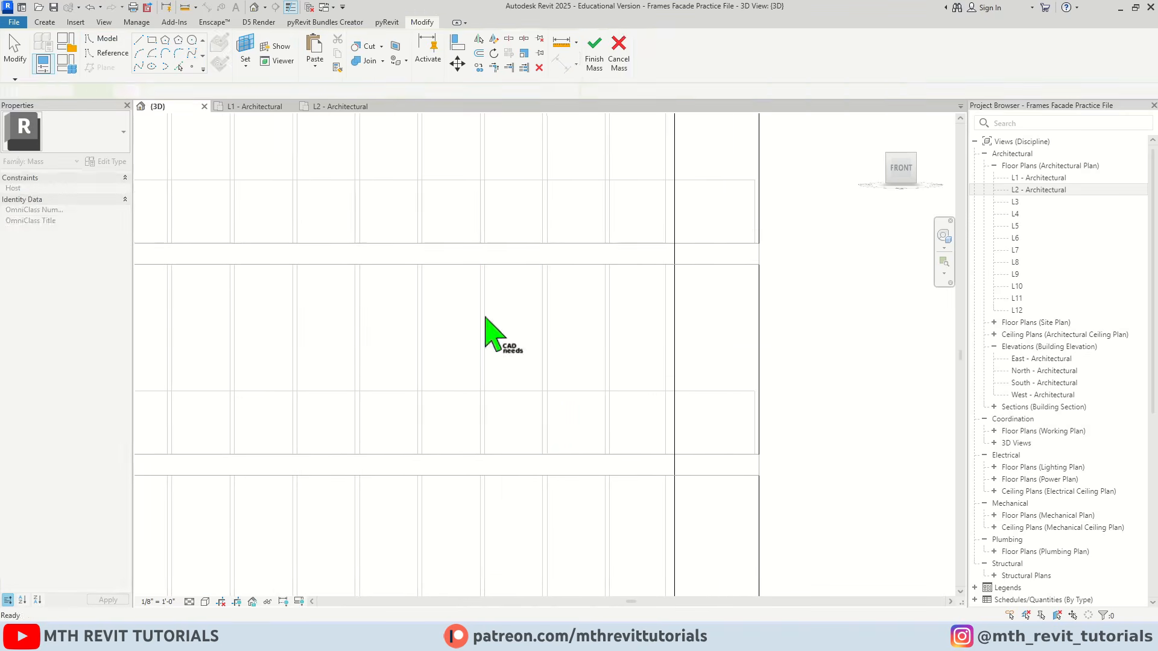
left_click(486, 318)
scroll(565, 275, "down", 8)
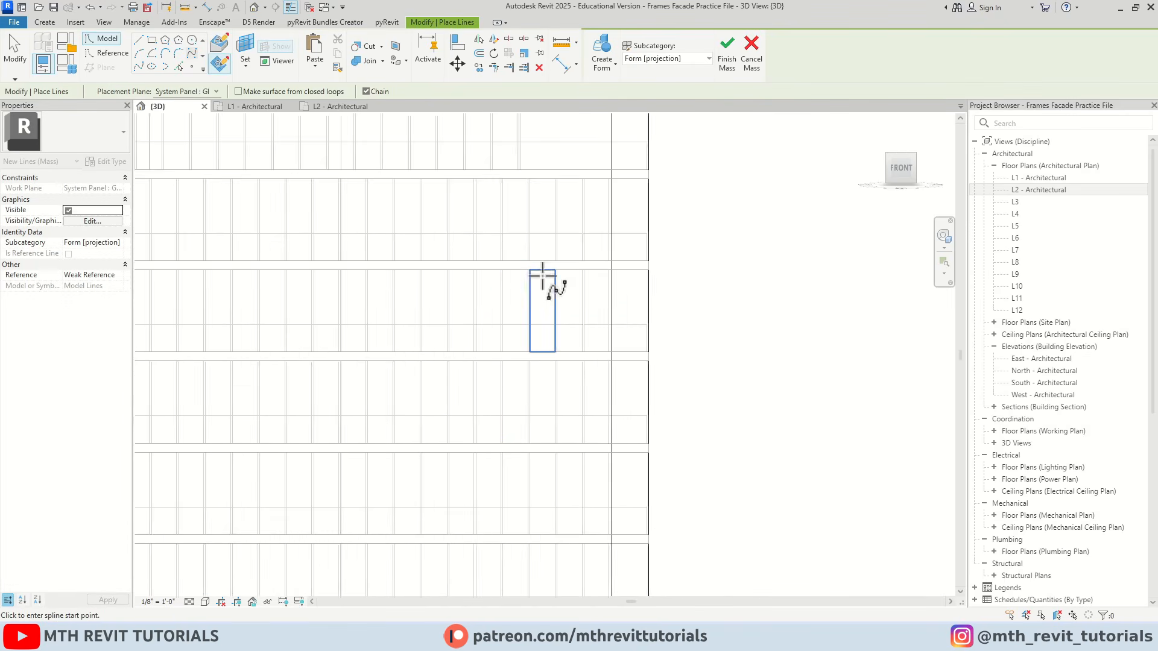
Draw a spline across the front facade from the east corner, three floors below the top, dipping near the ground and ending past the west edge four floors up
mouse_move(451, 292)
middle_mouse_down()
mouse_move(535, 238)
mouse_move(504, 217)
middle_mouse_up()
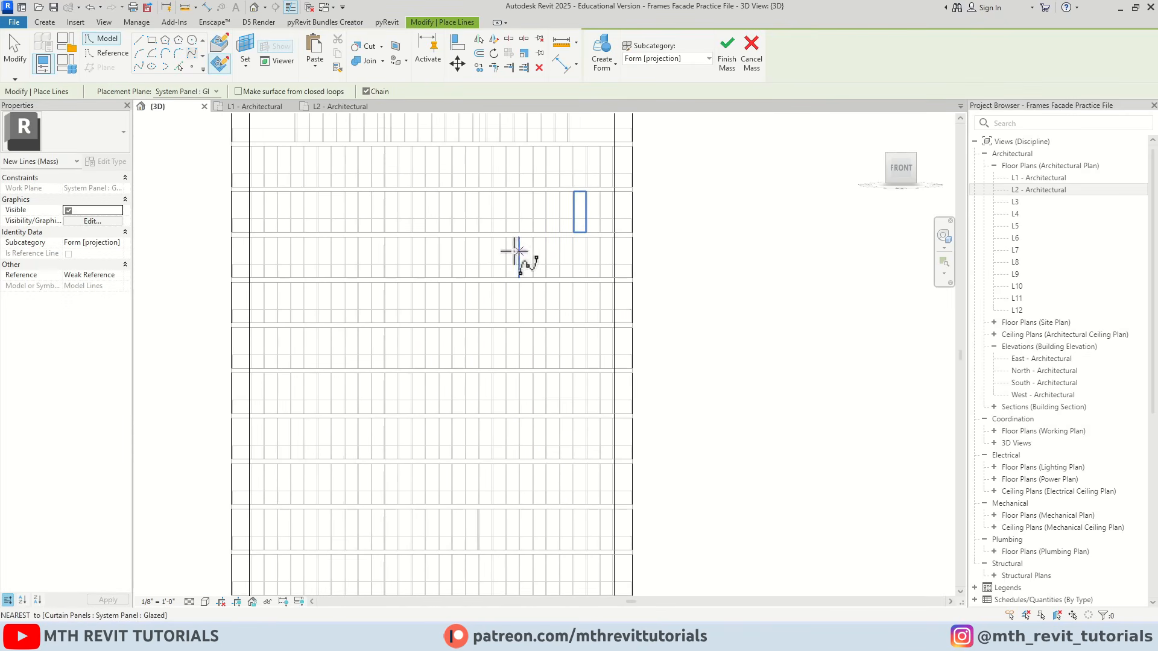
scroll(523, 257, "down", 3)
middle_click_drag(599, 284, 613, 278)
scroll(594, 260, "up", 1)
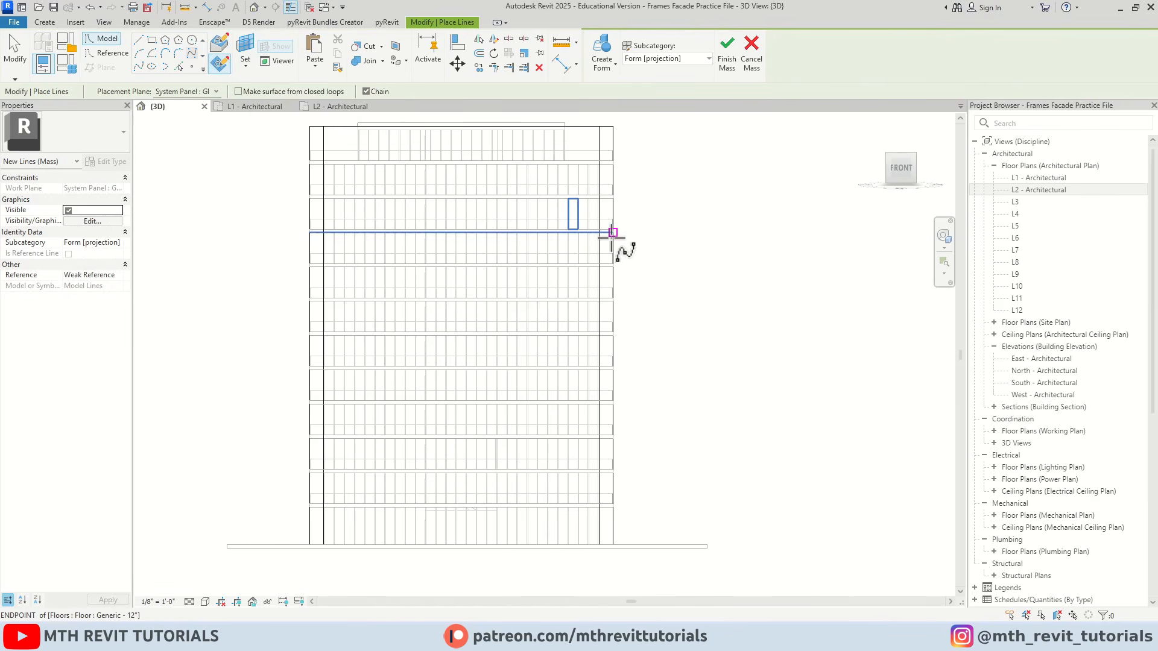
scroll(600, 233, "up", 1)
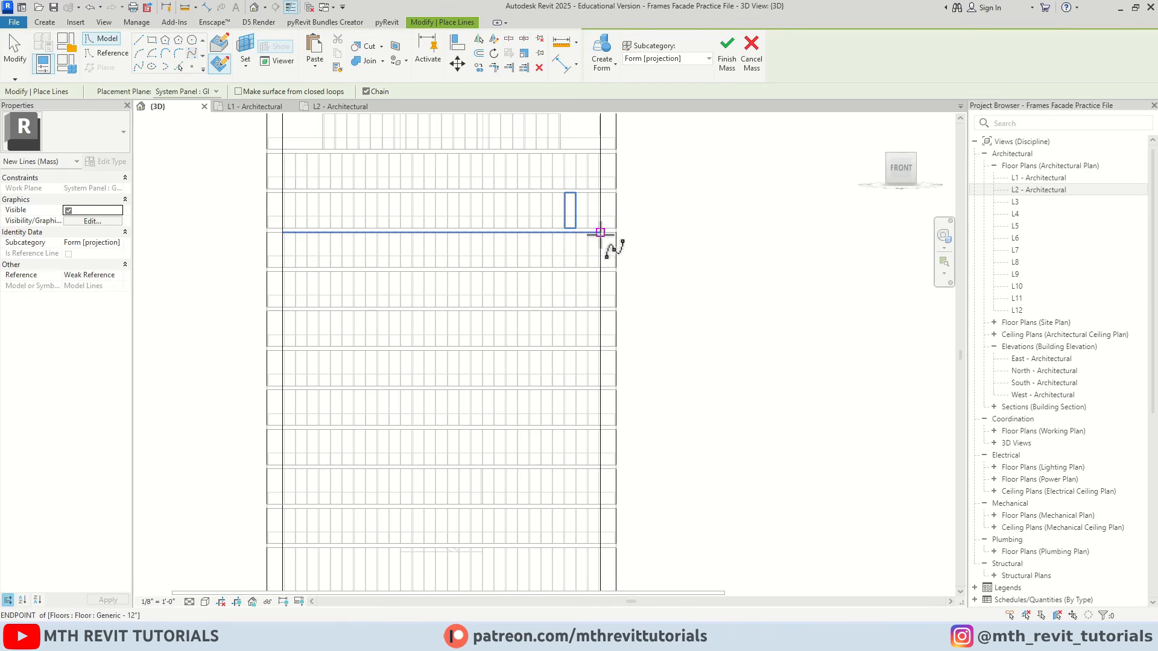
scroll(600, 233, "up", 1)
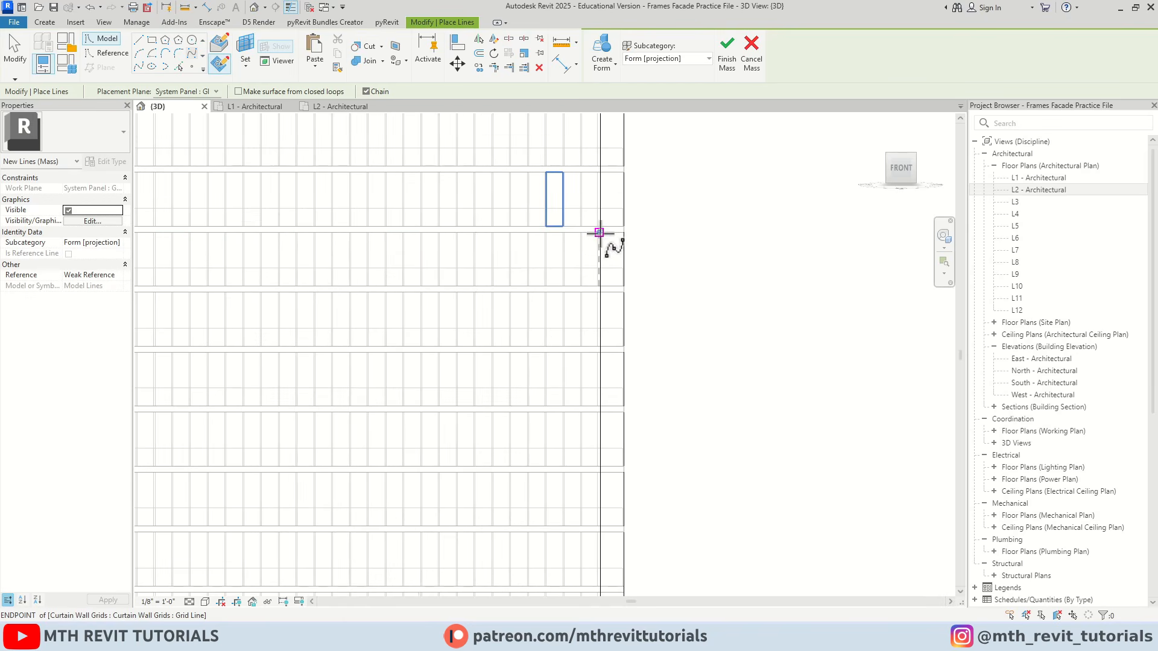
scroll(604, 235, "up", 4)
left_click(595, 230)
scroll(542, 354, "up", 2)
scroll(583, 199, "down", 5)
left_click(564, 276)
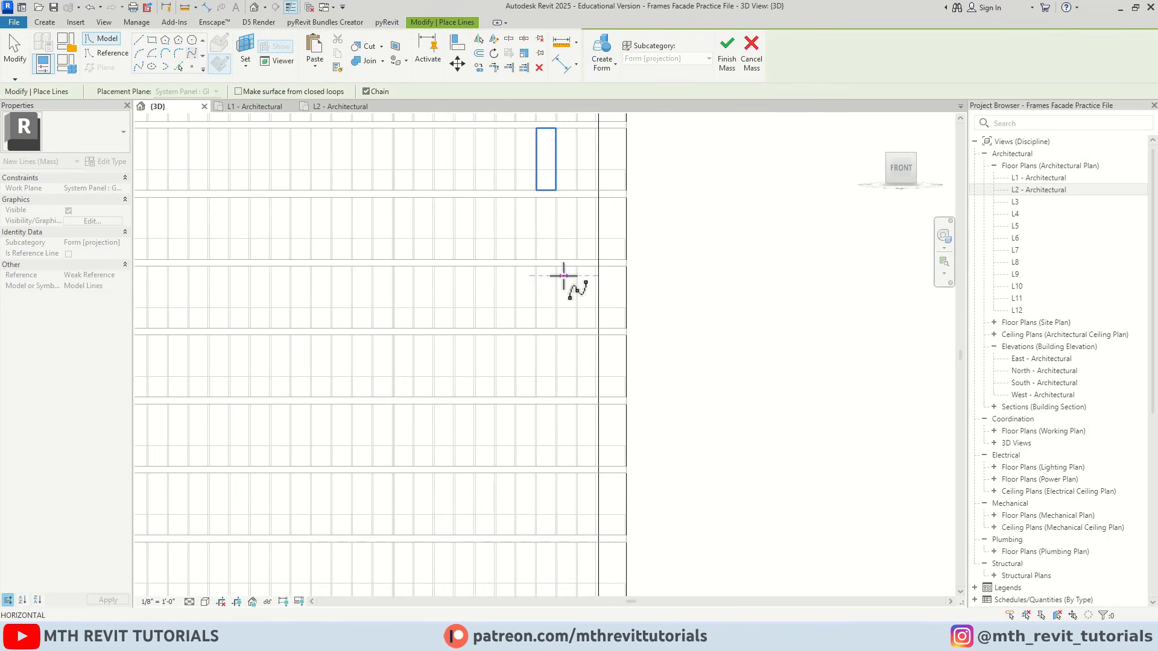
scroll(564, 276, "down", 2)
left_click(552, 422)
left_click(409, 508)
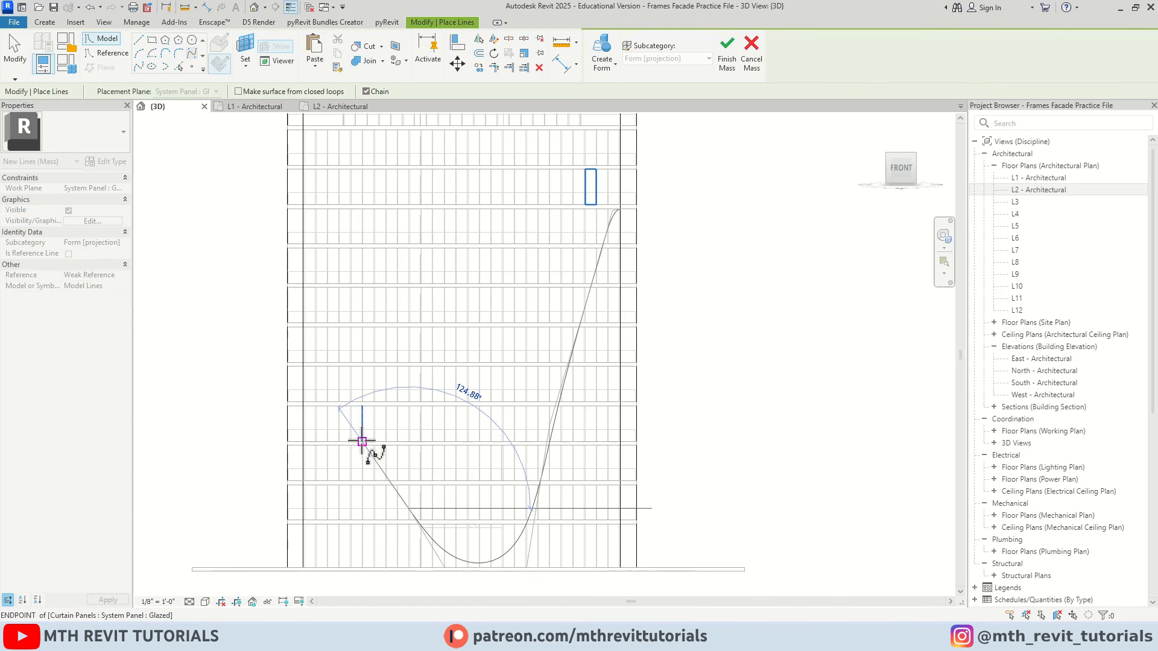
left_click(329, 407)
left_click(270, 402)
key("Escape")
key("Escape")
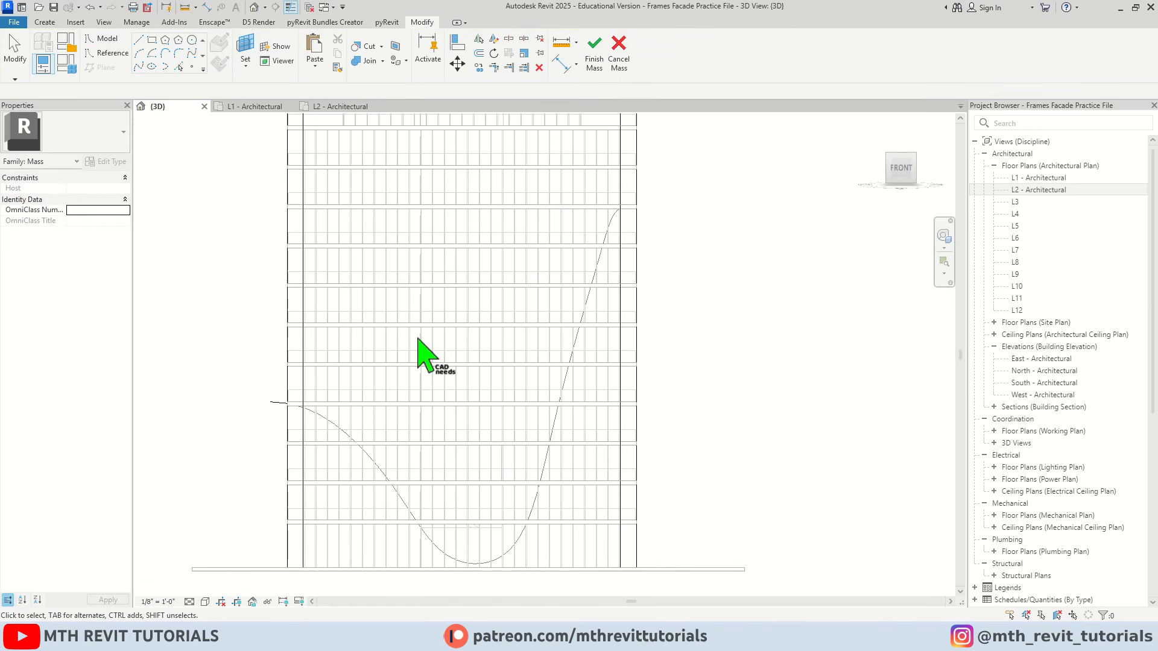
Reshape the spline's western descent by moving its two intermediate control points to form a rounder shoulder and steeper drop
scroll(478, 490, "down", 1)
scroll(421, 480, "up", 1)
left_click(407, 466)
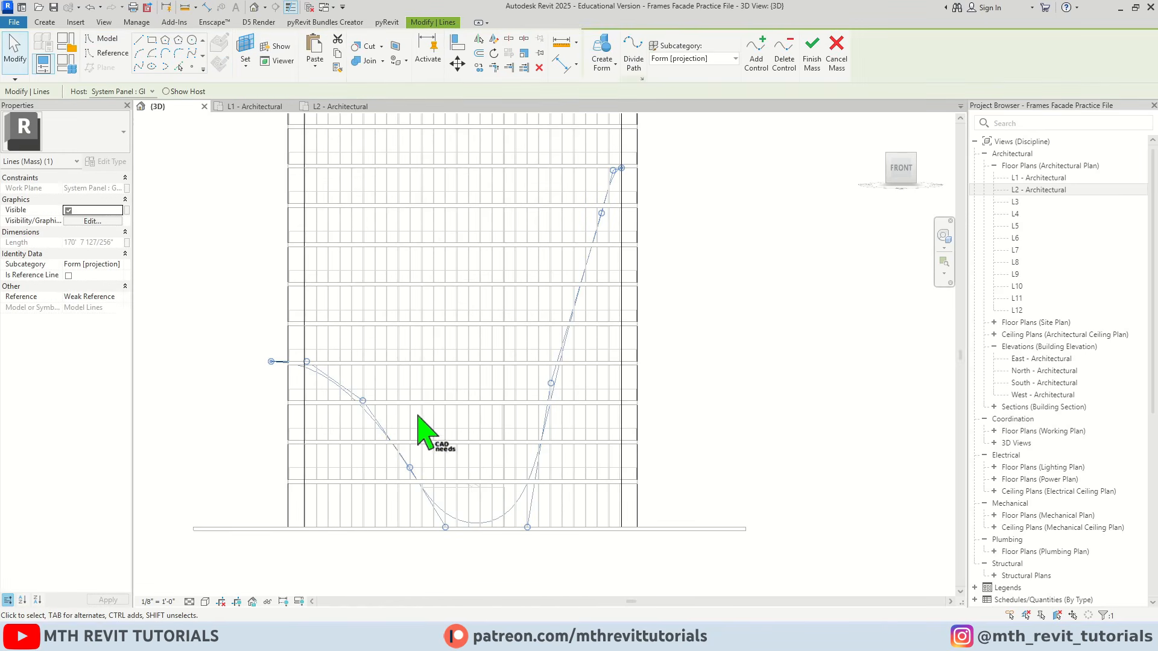
scroll(364, 406, "up", 1)
left_click_drag(363, 399, 375, 389)
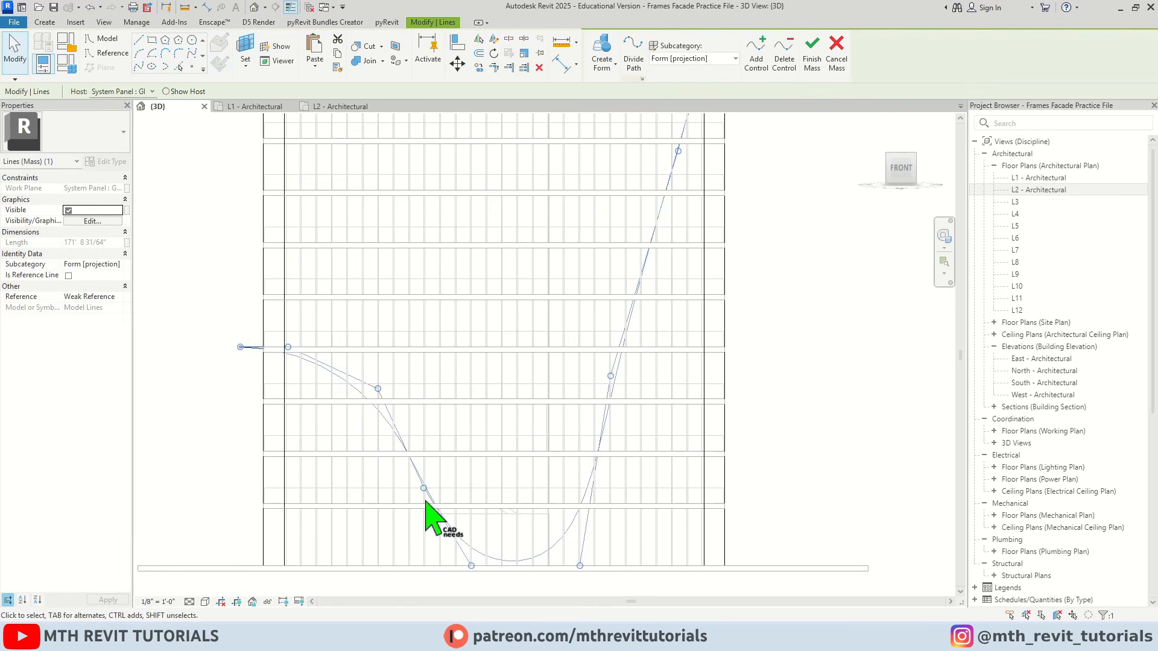
left_click_drag(426, 490, 409, 487)
left_click(430, 370)
scroll(430, 369, "down", 2)
middle_click_drag(430, 370, 469, 389)
scroll(469, 389, "up", 3)
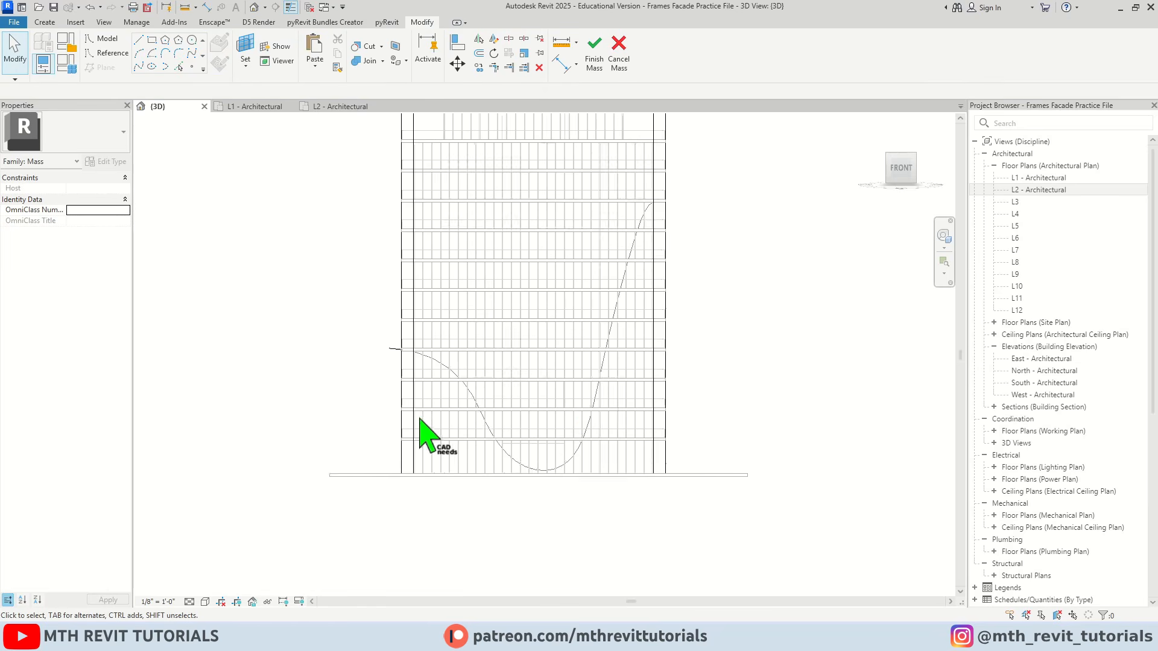
Draw chained lines from the spline's west end about 48'-6" down below ground, across beneath the tower, and up beyond its east edge
left_click(138, 40)
left_click(323, 332)
left_click(324, 499)
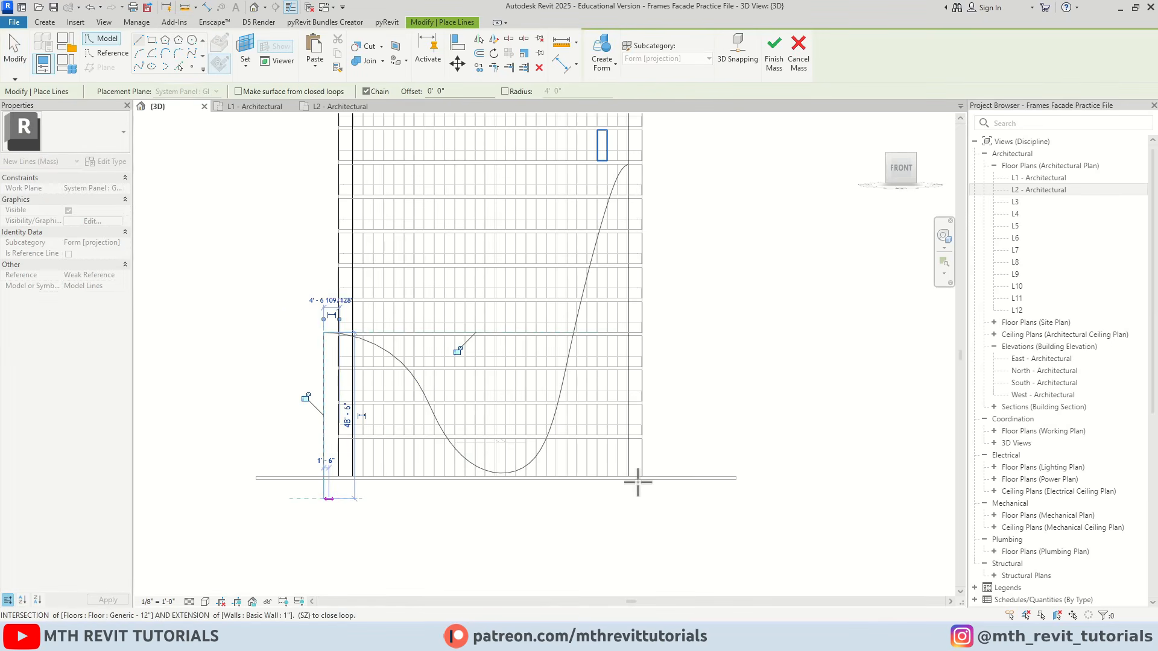
left_click(650, 499)
left_click(649, 166)
scroll(649, 166, "up", 6)
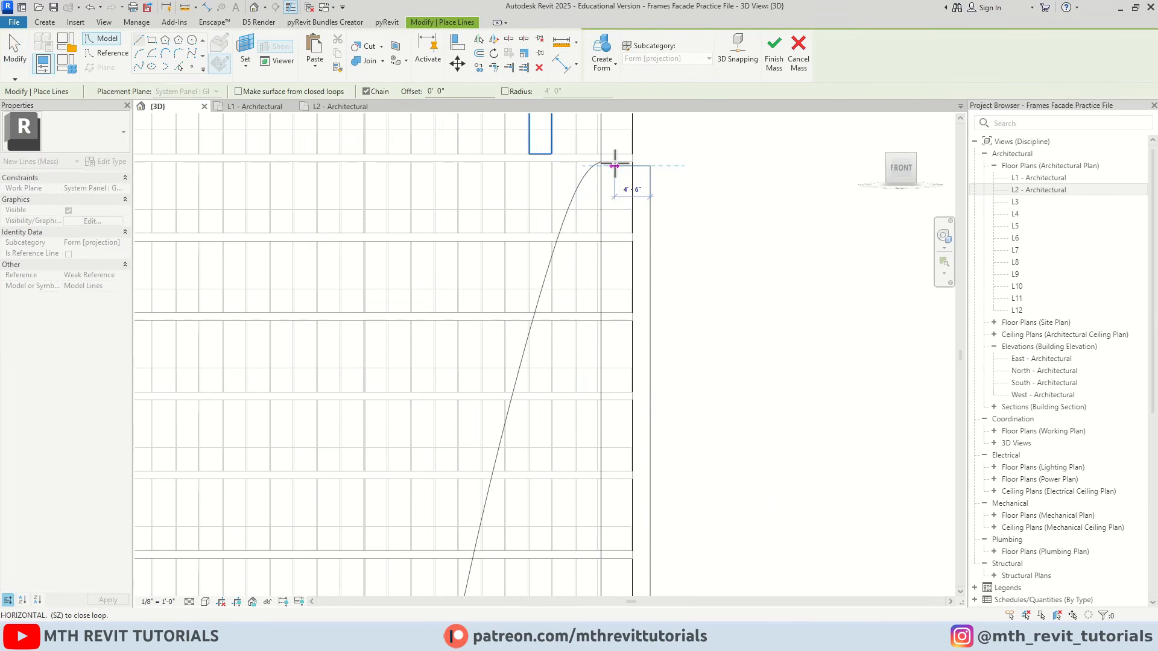
key("Escape")
Close the loop with a short horizontal line between the spline's east end and the top of the east vertical line
scroll(614, 162, "up", 3)
left_click(595, 161)
left_click(668, 162)
scroll(671, 169, "up", 2)
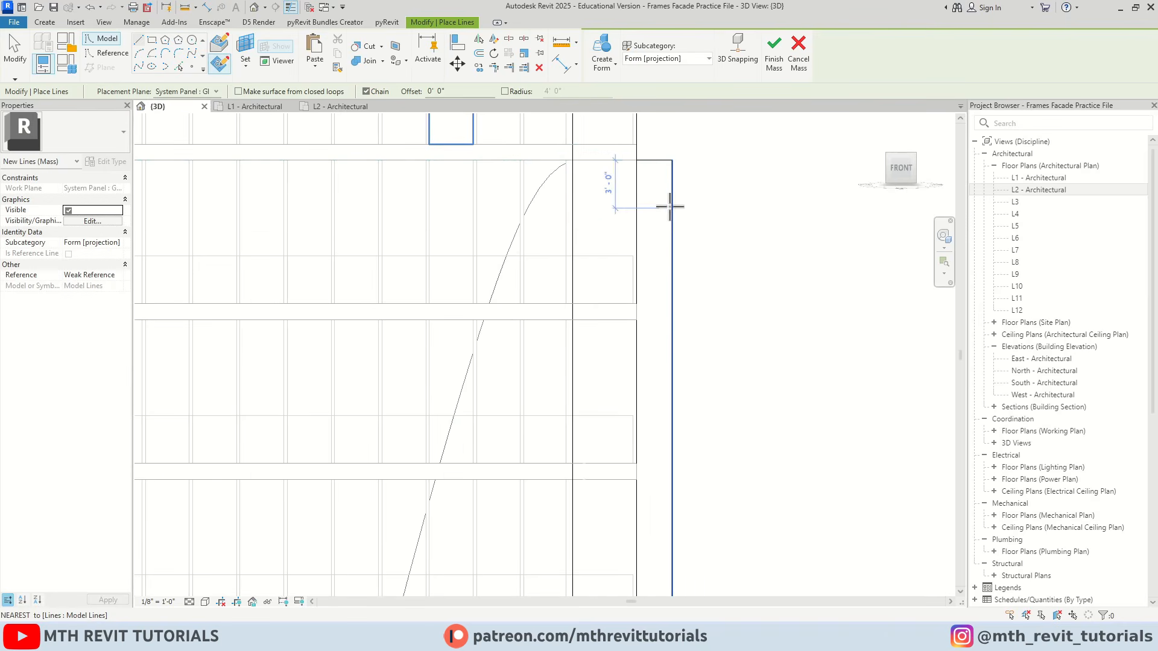
key("Escape")
key("Escape")
scroll(651, 206, "down", 4)
scroll(640, 202, "up", 2)
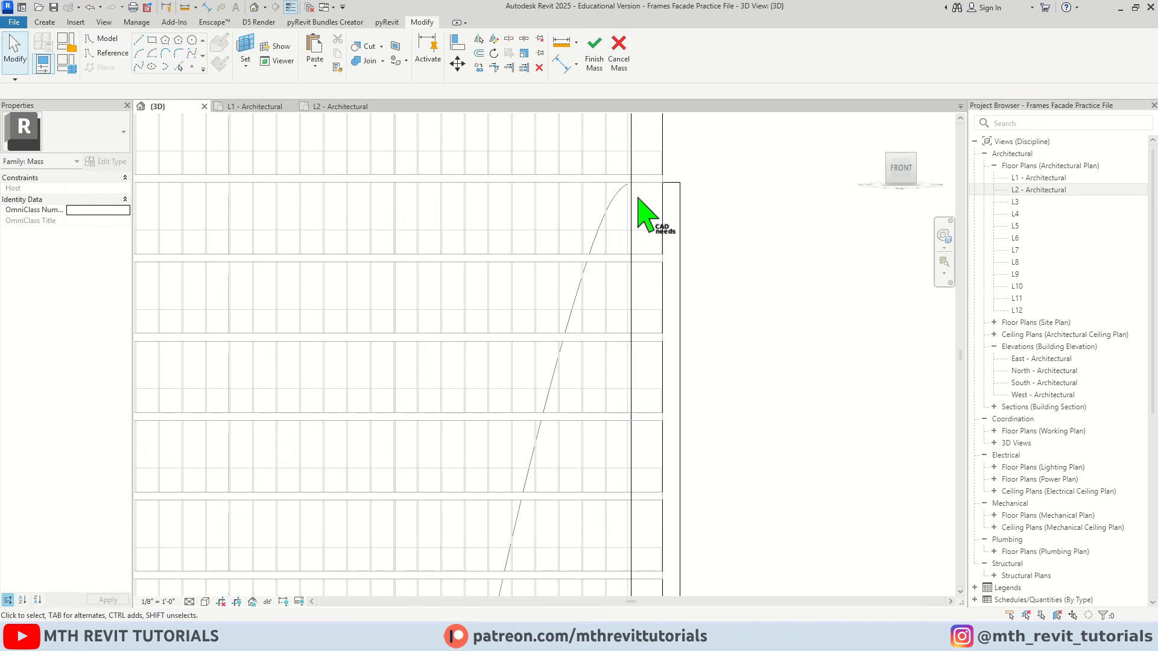
Select the whole closed chain of the spline and boundary lines and create a void form from it
scroll(638, 241, "down", 2)
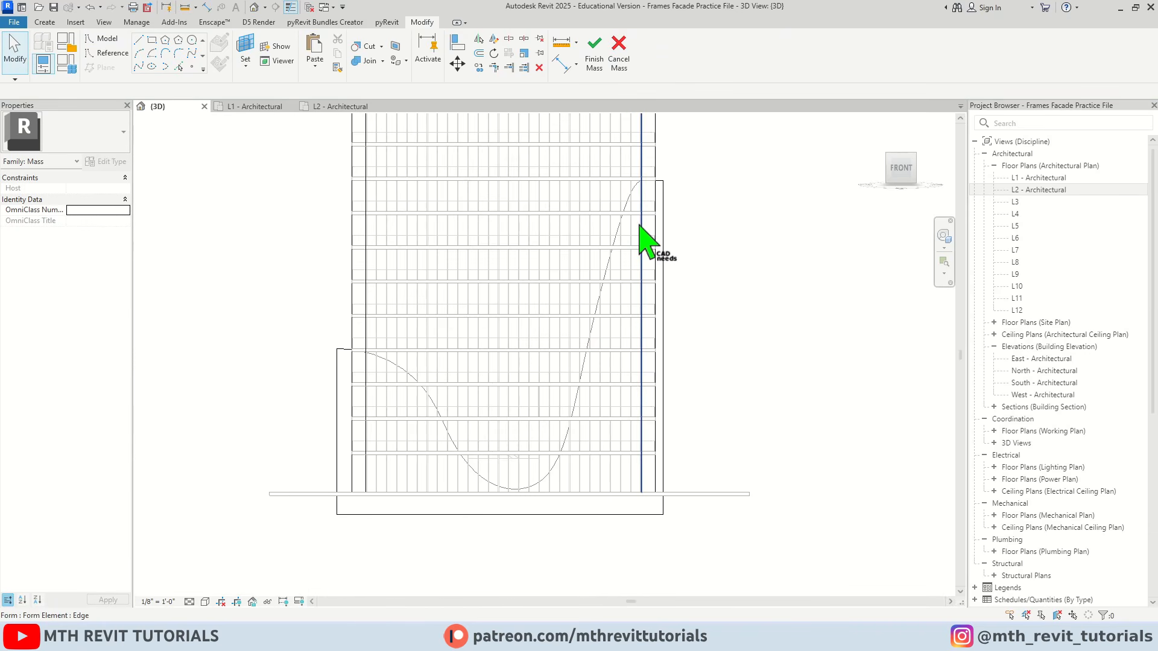
key("Tab")
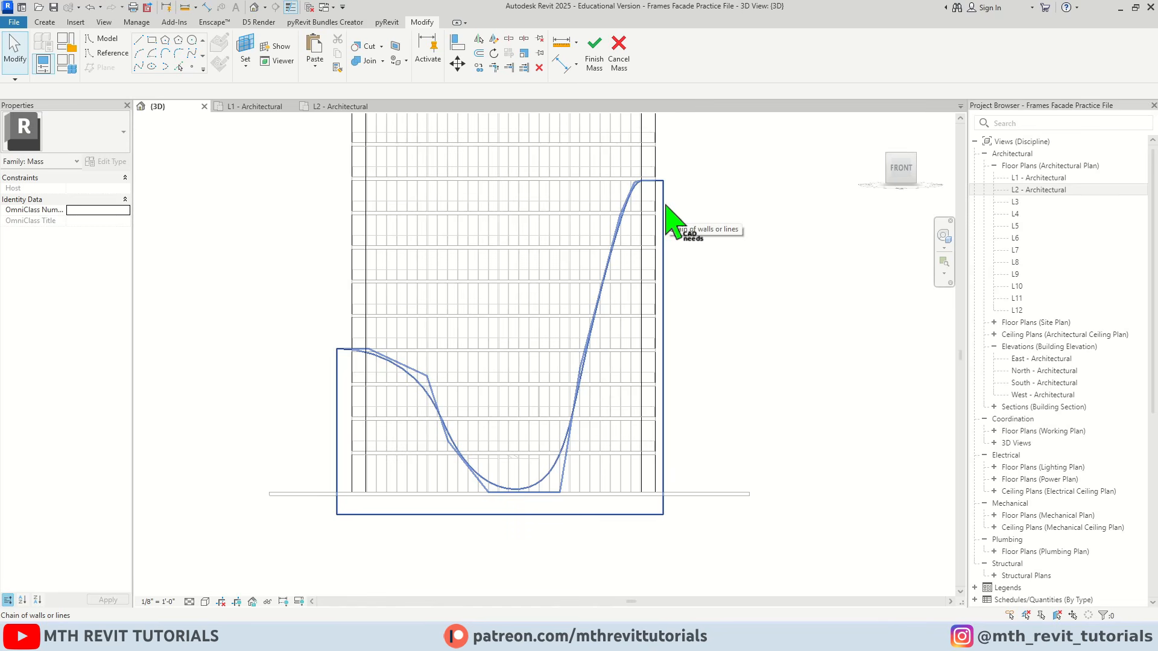
left_click(666, 207)
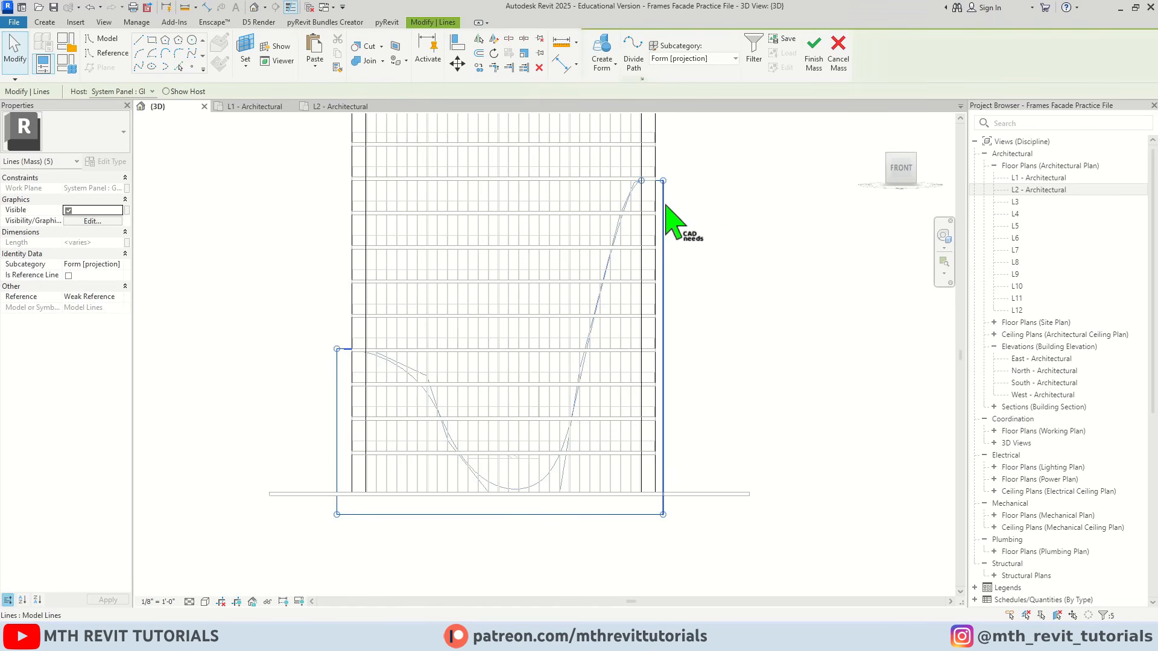
middle_click_drag(685, 190, 564, 326, "shift")
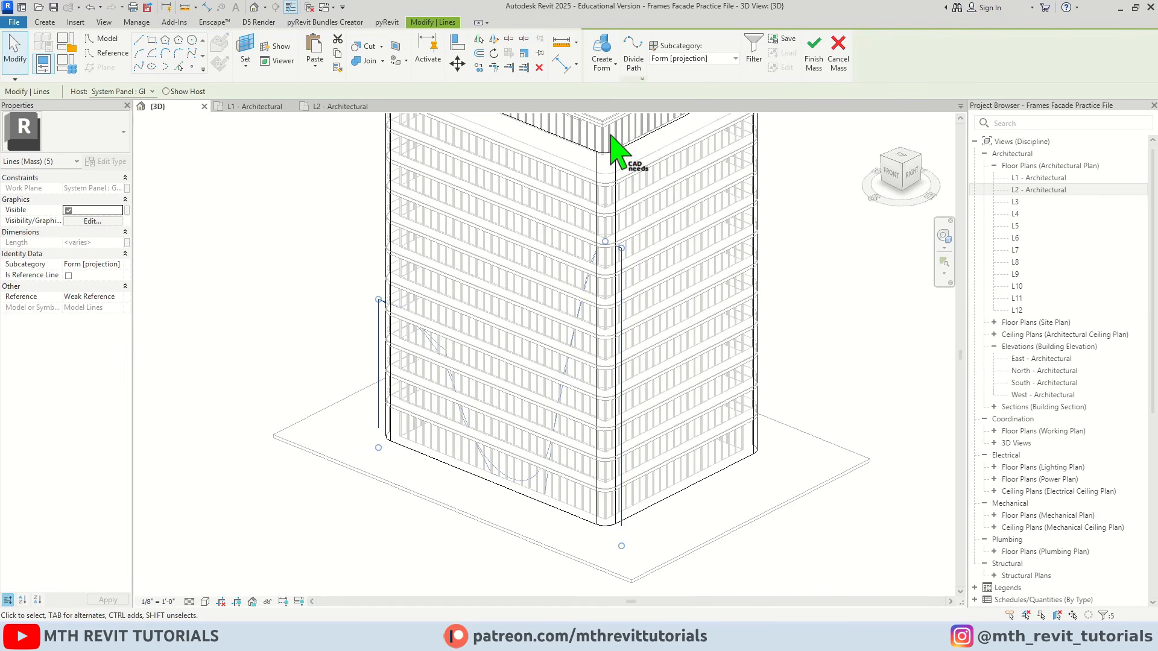
left_click(614, 66)
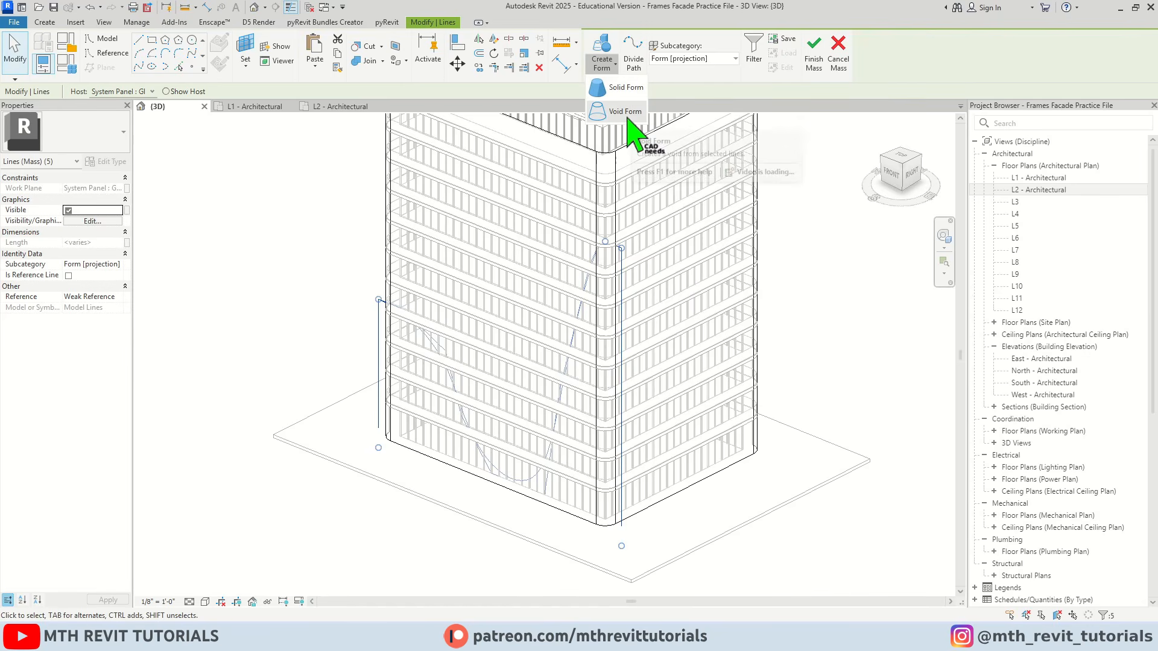
left_click(629, 118)
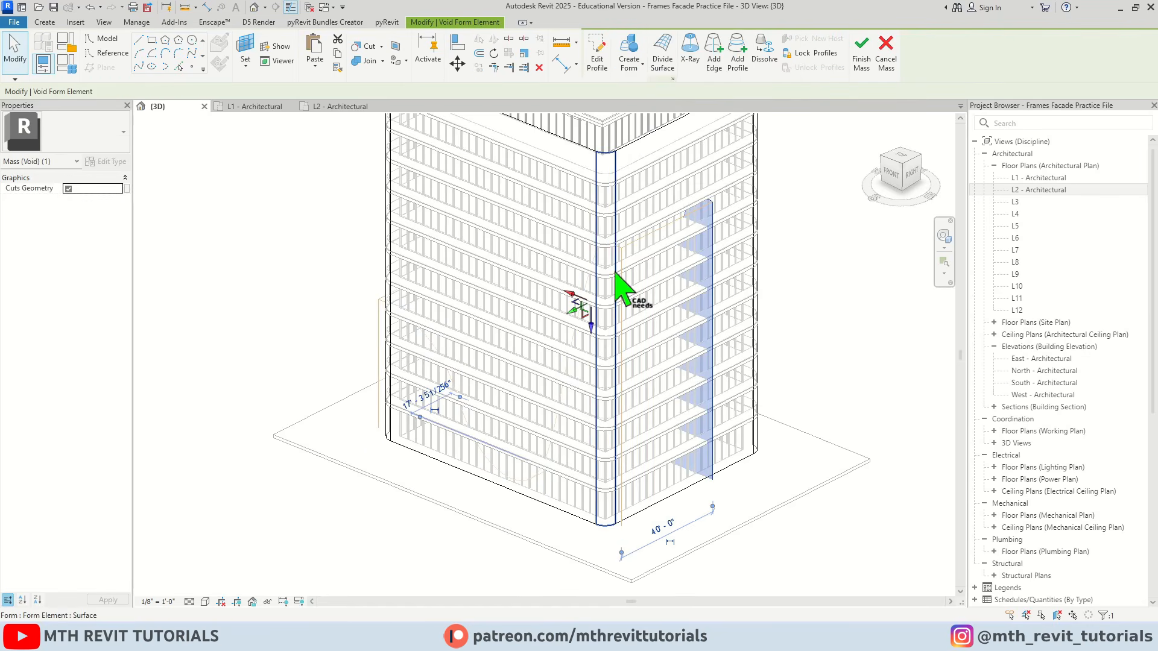
Pull the void's inner end face out through the front facade to about 33'-8" in front of it, and deselect the void
middle_click_drag(621, 292, 551, 304, "shift")
scroll(602, 323, "up", 3)
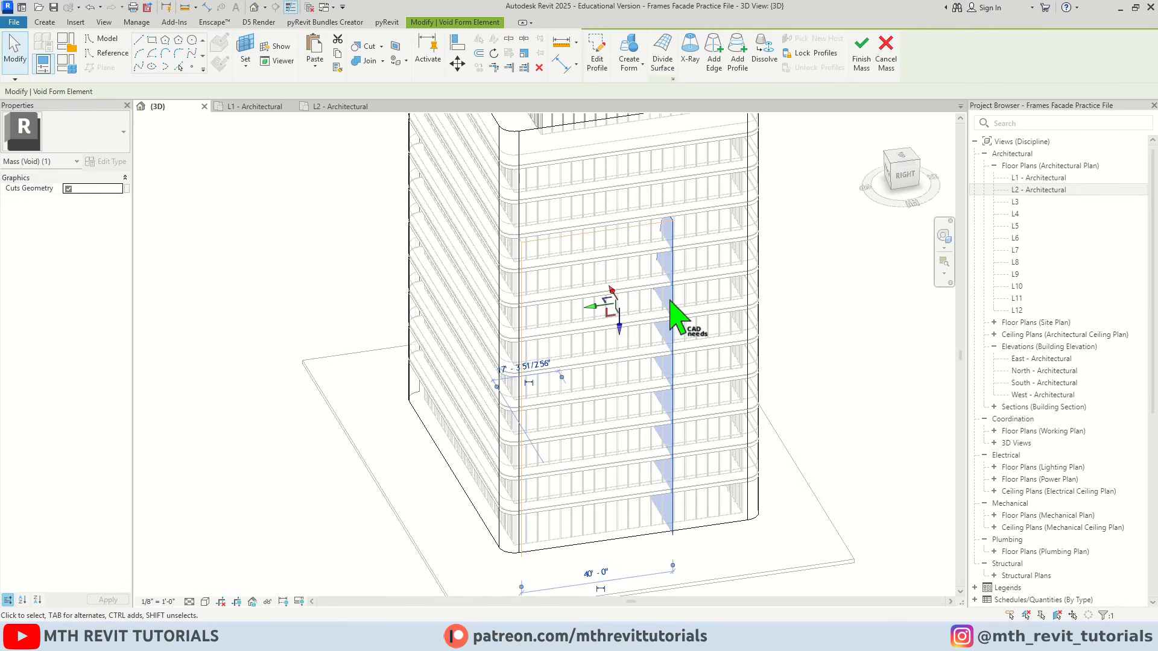
scroll(747, 301, "down", 2)
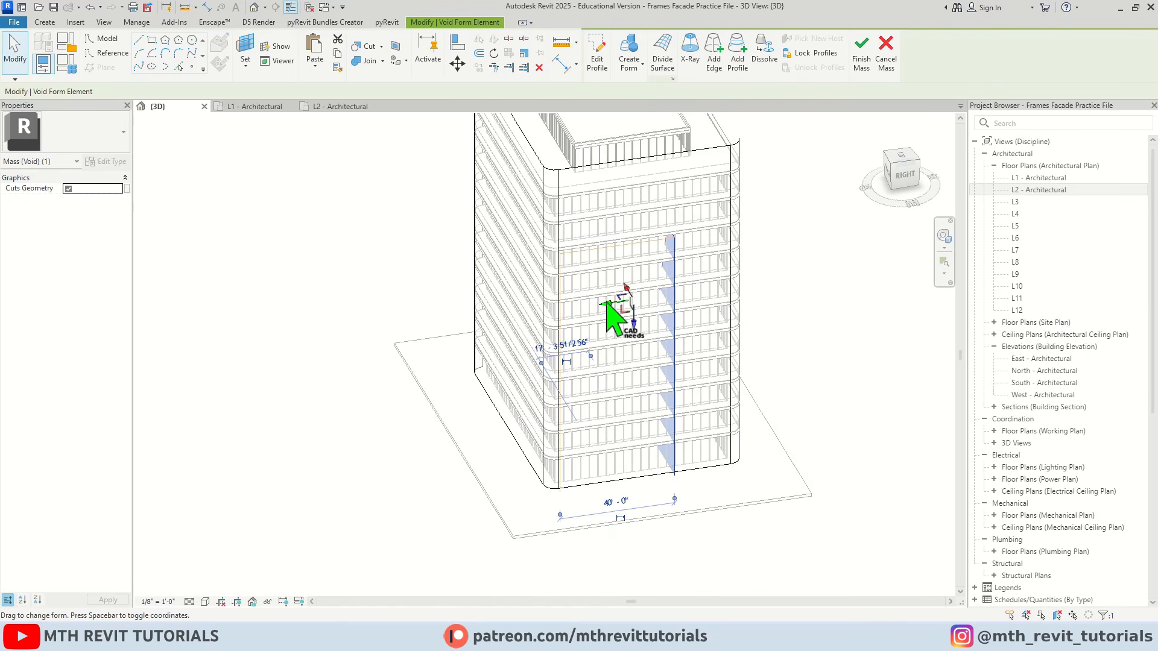
left_click_drag(608, 303, 393, 312)
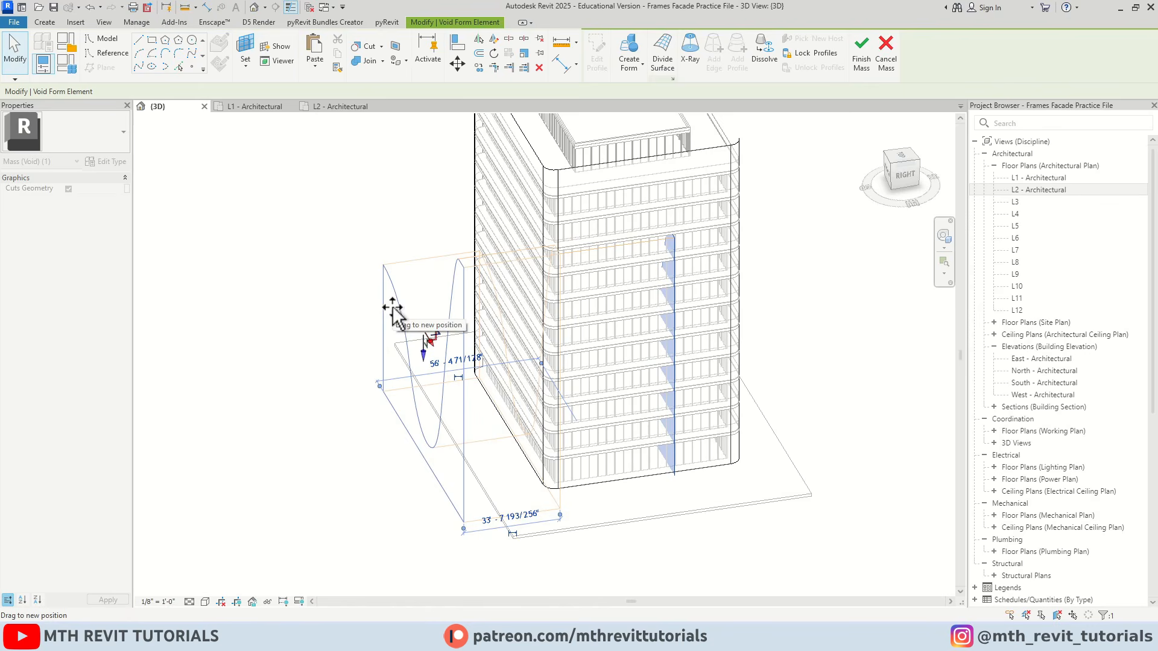
middle_click_drag(382, 344, 529, 366, "shift")
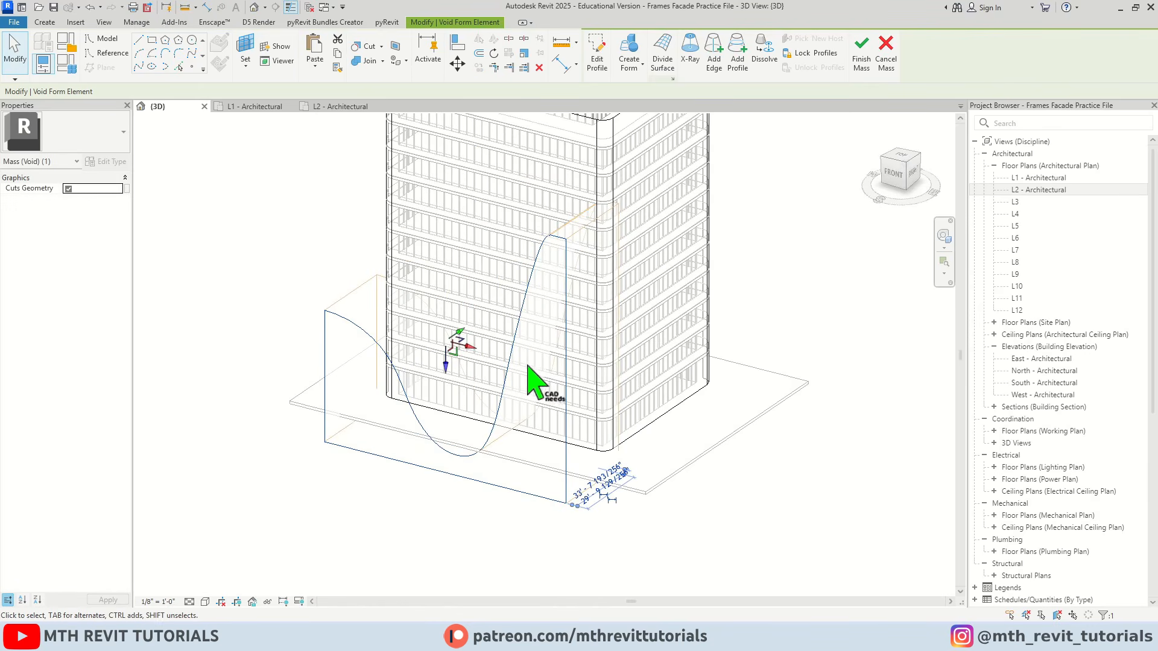
scroll(344, 259, "up", 1)
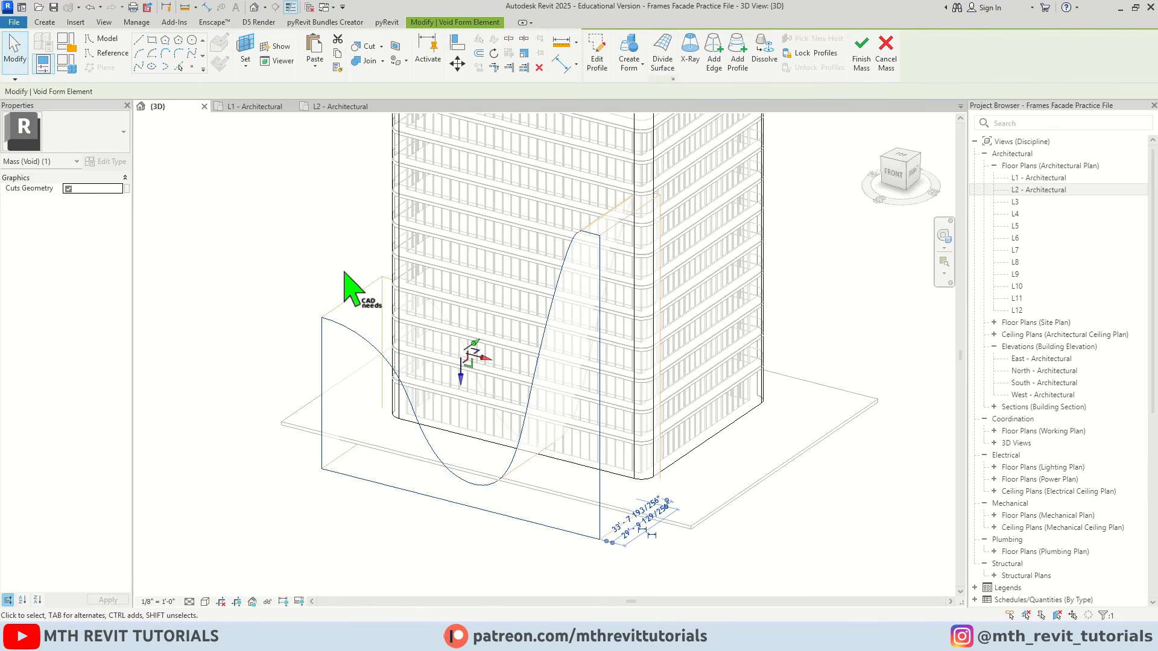
left_click(309, 281)
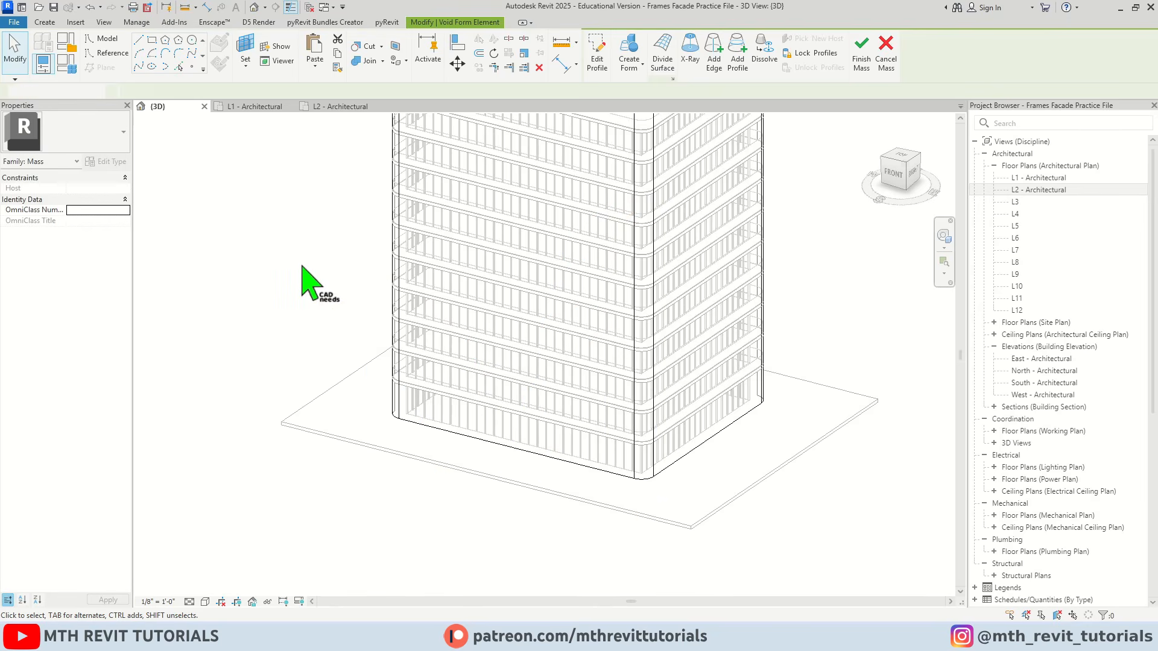
Cut the front mass surface with the void form using Cut Geometry
scroll(551, 349, "down", 2)
middle_click_drag(555, 350, 536, 374, "shift")
scroll(513, 360, "up", 3)
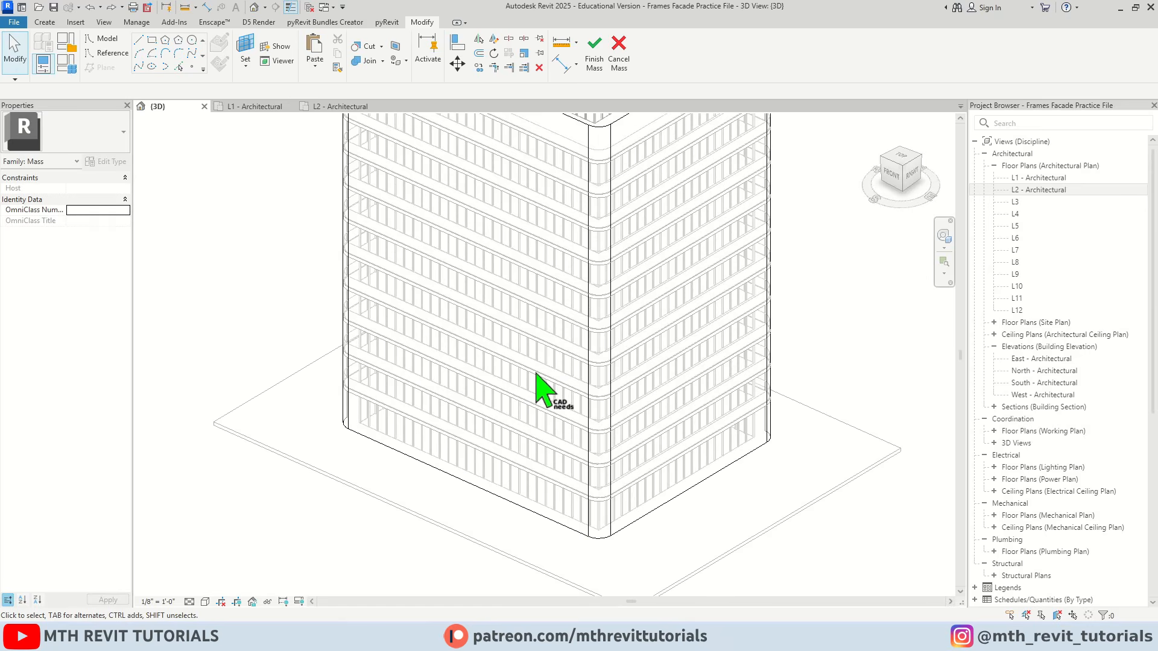
left_click(381, 47)
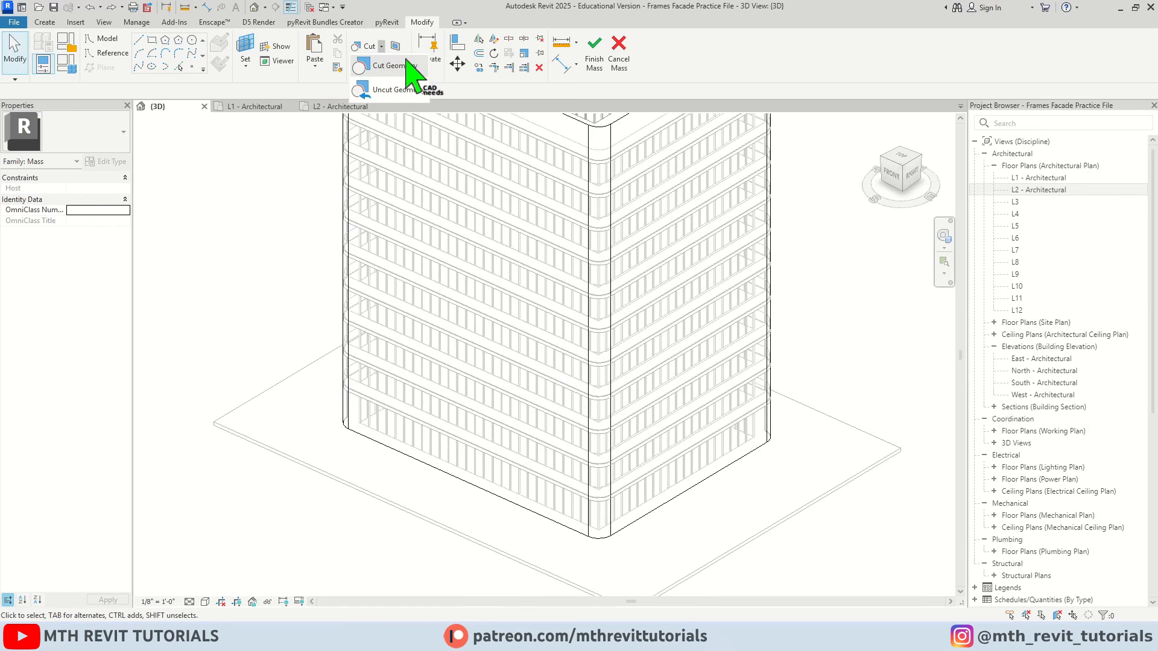
left_click(410, 65)
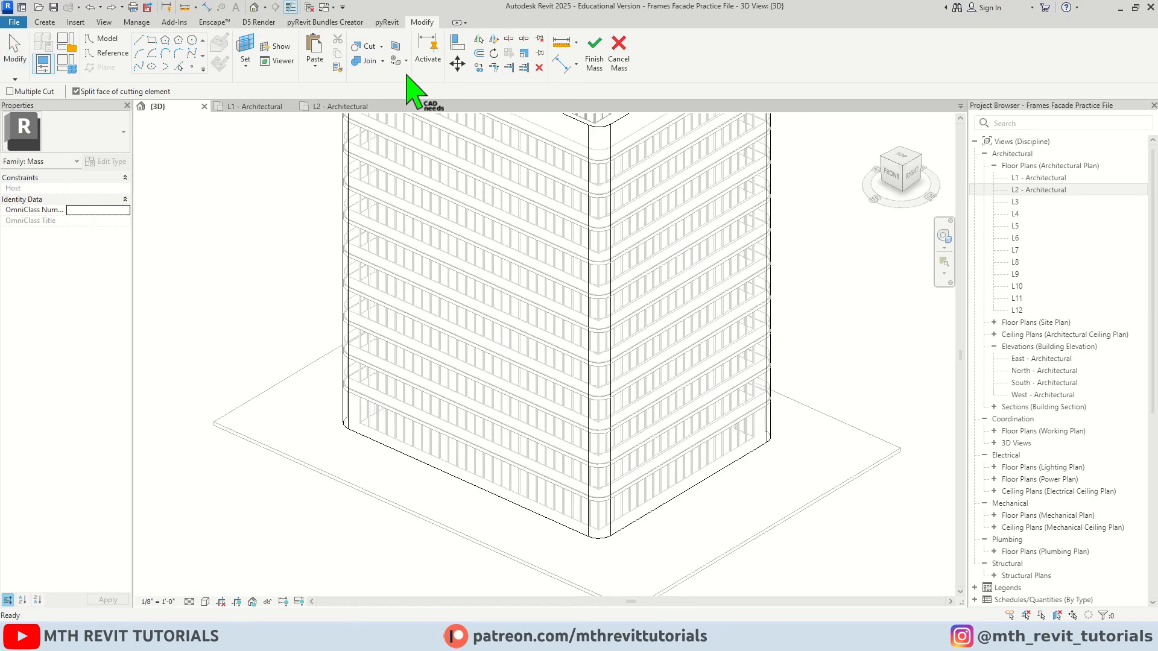
middle_click_drag(480, 202, 476, 262)
scroll(475, 252, "down", 1)
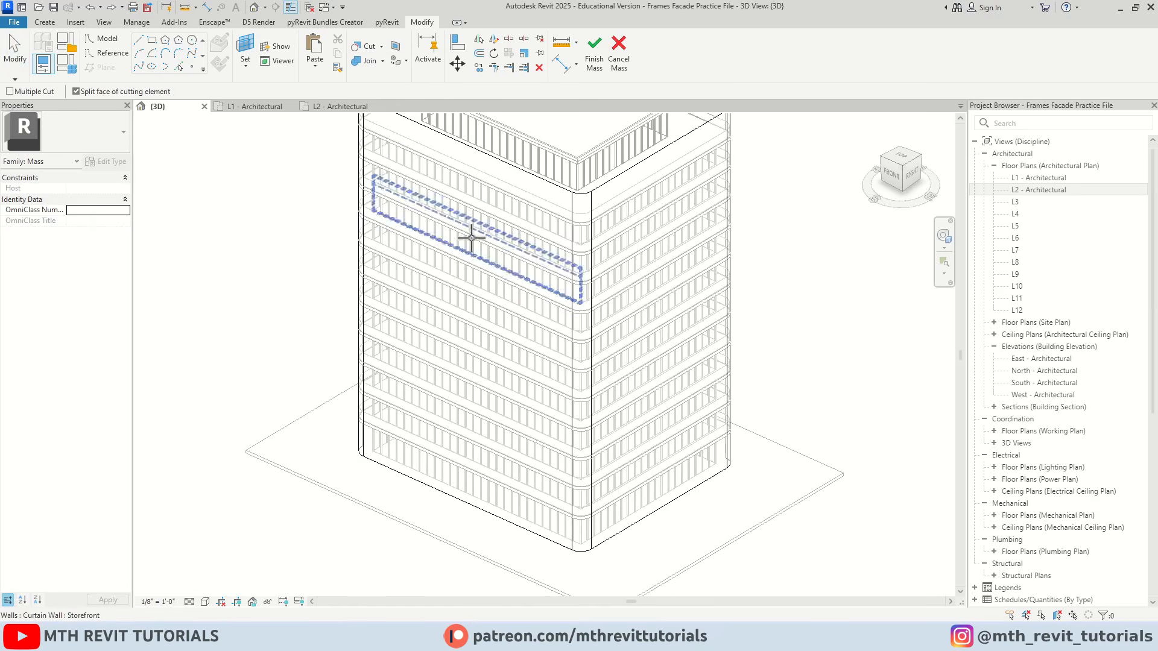
left_click(433, 132)
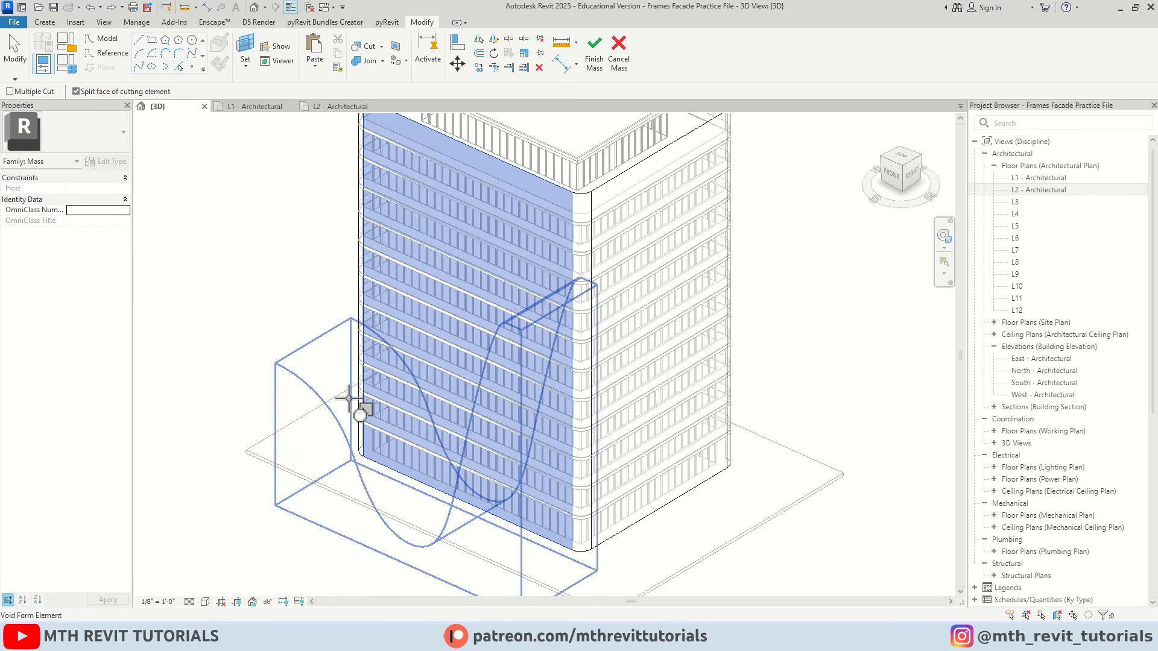
left_click(349, 398)
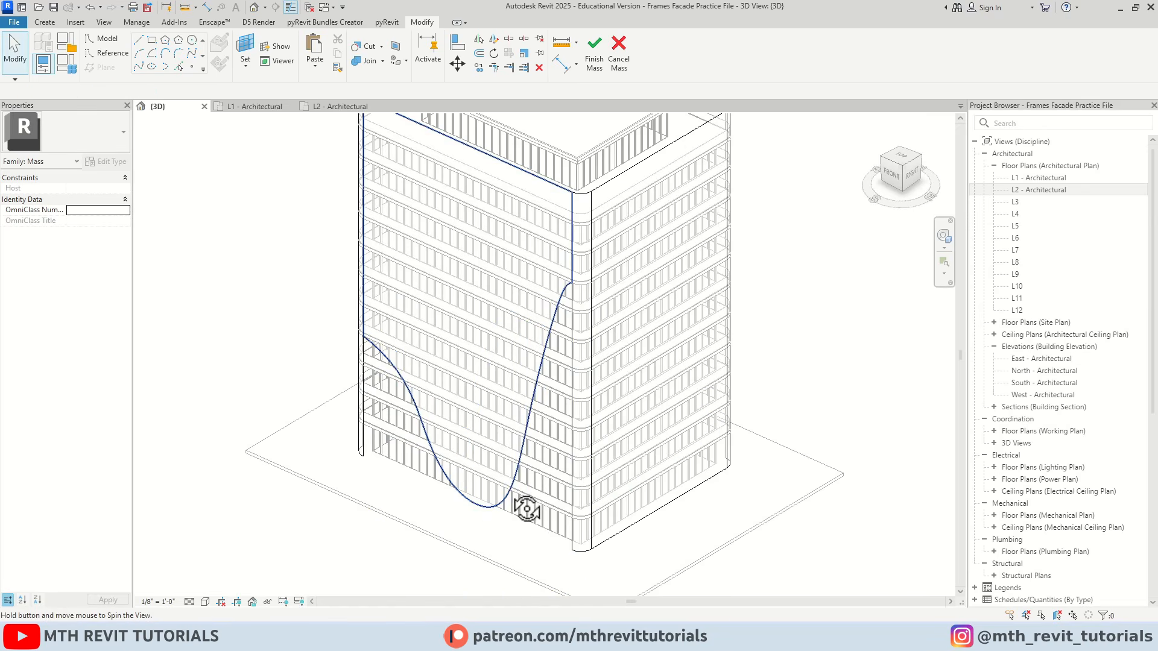
Examine the curved cut in the front mass surface from straight ahead and around the tower's corners
middle_click_drag(526, 509, 622, 370, "shift")
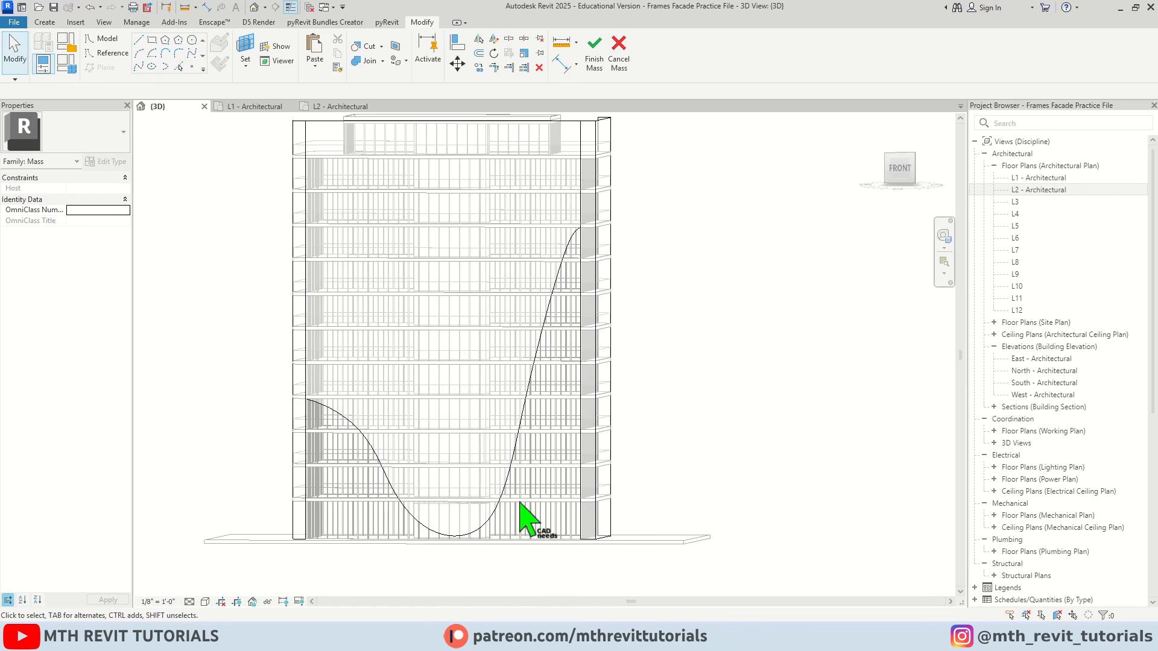
middle_click_drag(520, 502, 439, 555, "shift")
scroll(633, 362, "up", 3)
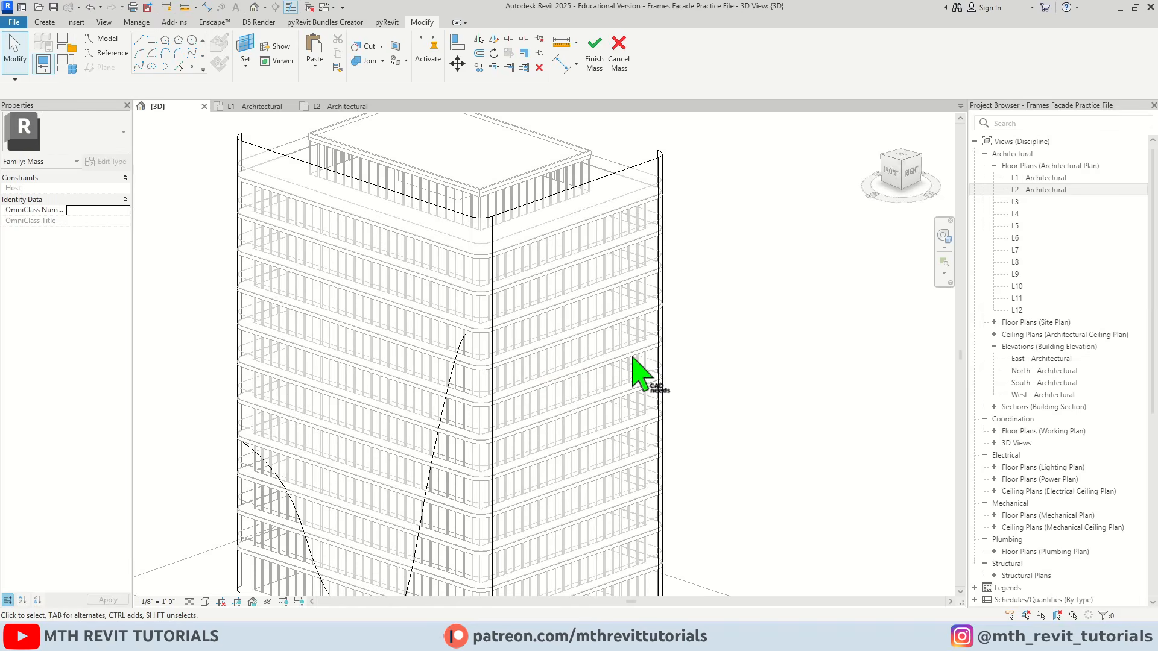
scroll(503, 346, "down", 2)
middle_click_drag(503, 346, 517, 396, "shift")
scroll(463, 406, "up", 4)
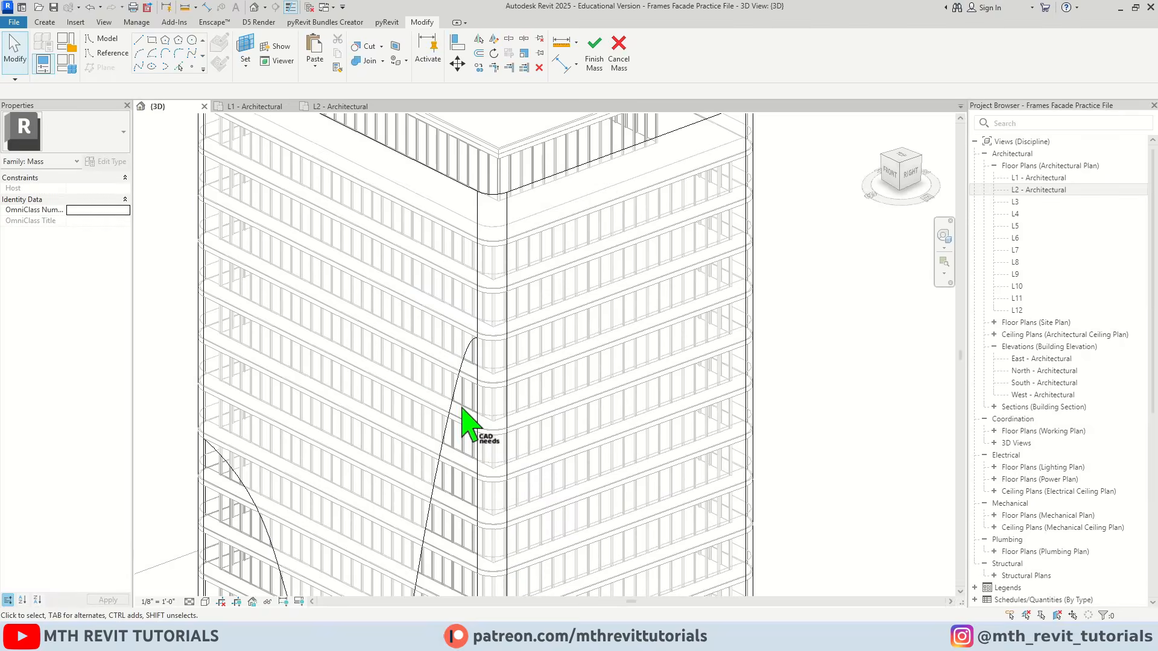
scroll(453, 416, "down", 1)
middle_click_drag(387, 489, 426, 381)
scroll(518, 283, "down", 2)
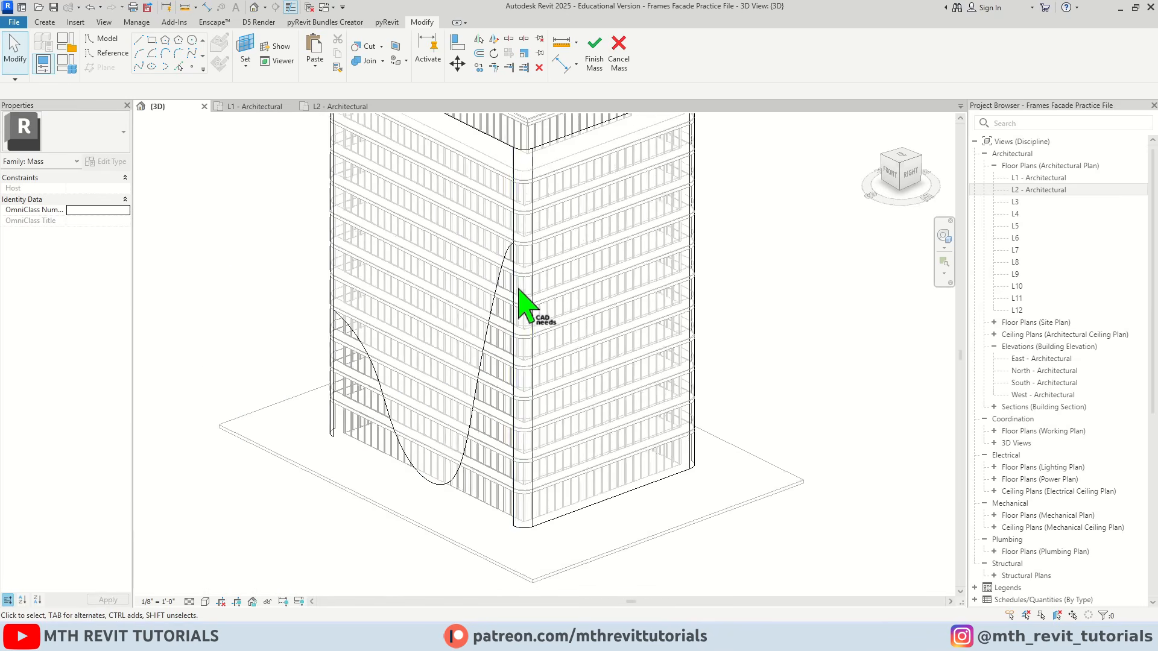
middle_click_drag(516, 289, 343, 382, "shift")
Select the void form in front of the tower and inspect its ends at the facade corners from the front
scroll(303, 357, "up", 3)
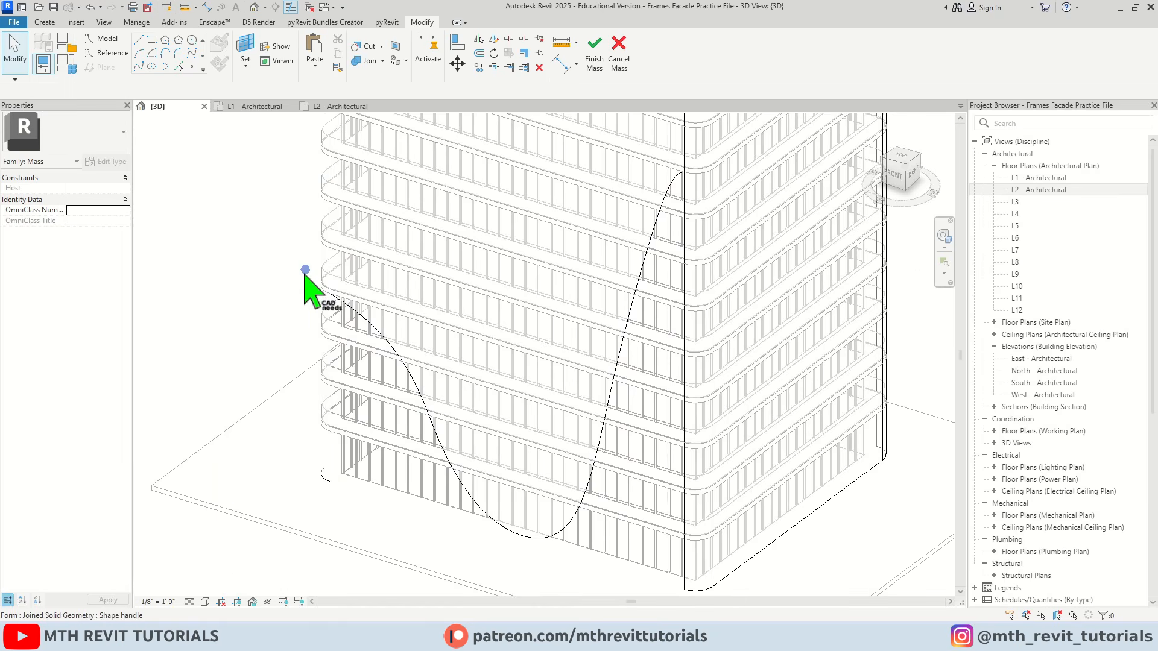
key("Tab")
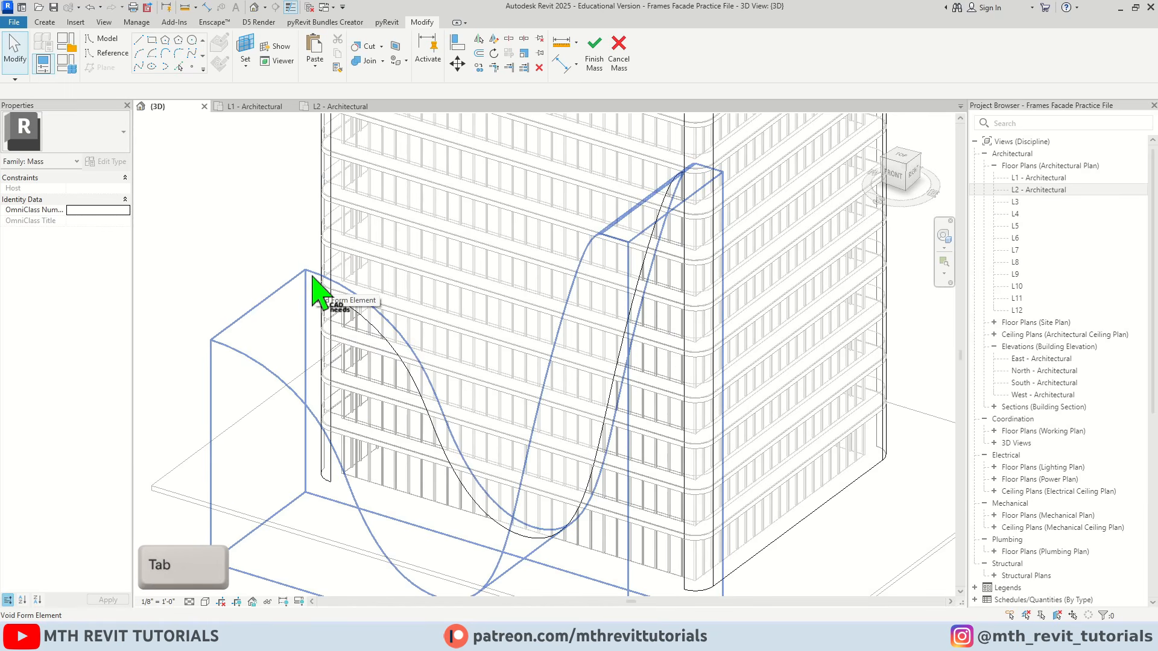
left_click(313, 279)
middle_click_drag(313, 278, 252, 295, "shift")
scroll(296, 336, "up", 3)
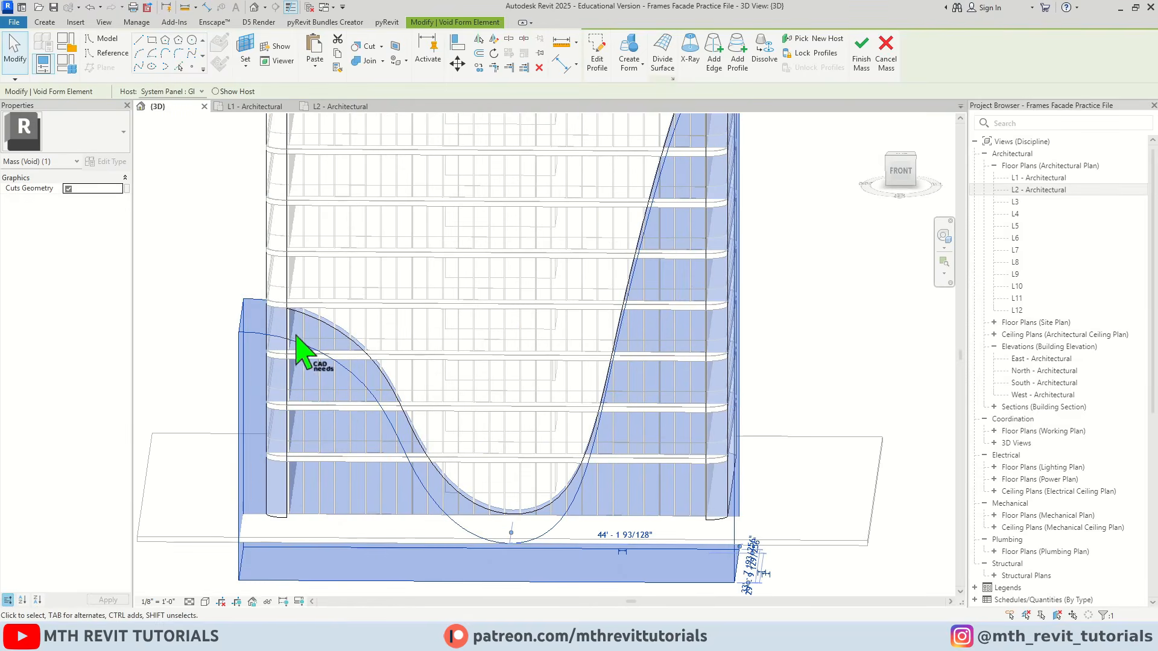
scroll(563, 297, "up", 4)
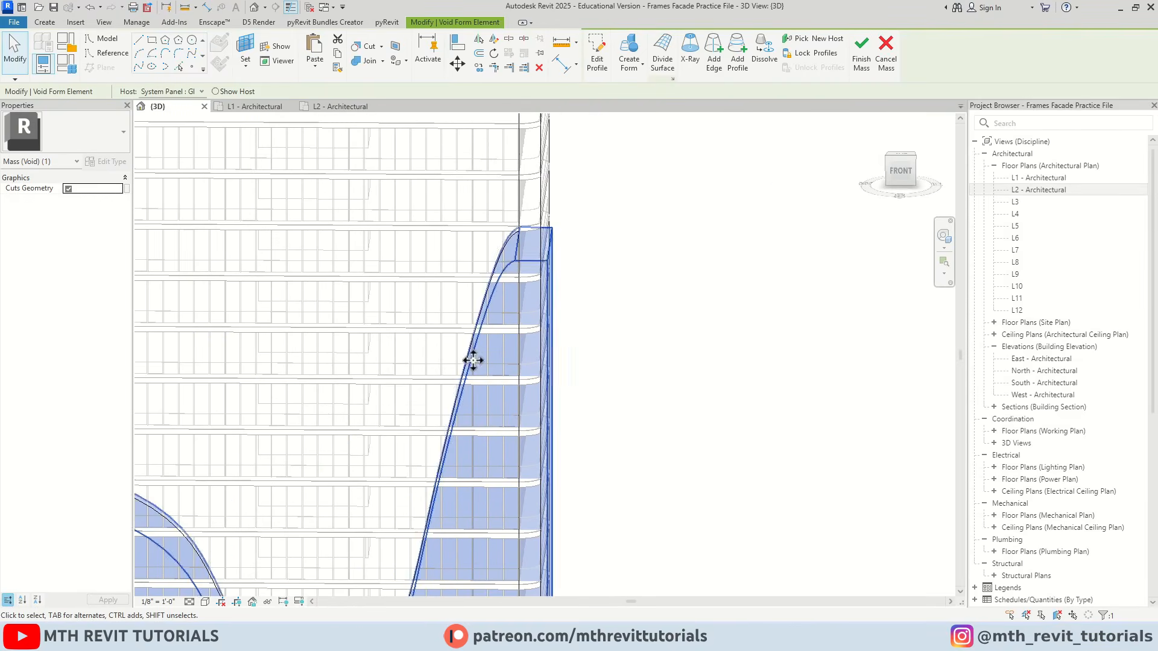
mouse_move(545, 225)
middle_mouse_down("shift")
mouse_move(635, 310)
mouse_move(612, 264)
mouse_move(545, 261)
mouse_move(547, 241)
middle_mouse_up("shift")
left_click(597, 60)
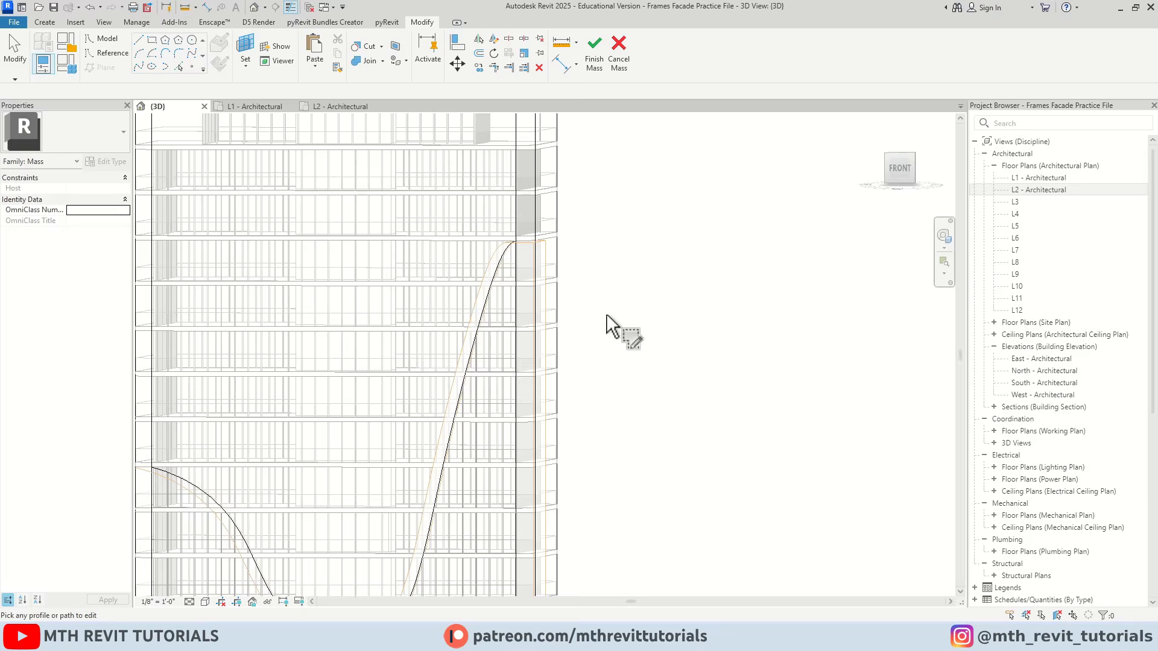
scroll(567, 297, "down", 3)
middle_click_drag(567, 299, 536, 246, "shift")
scroll(560, 323, "up", 2)
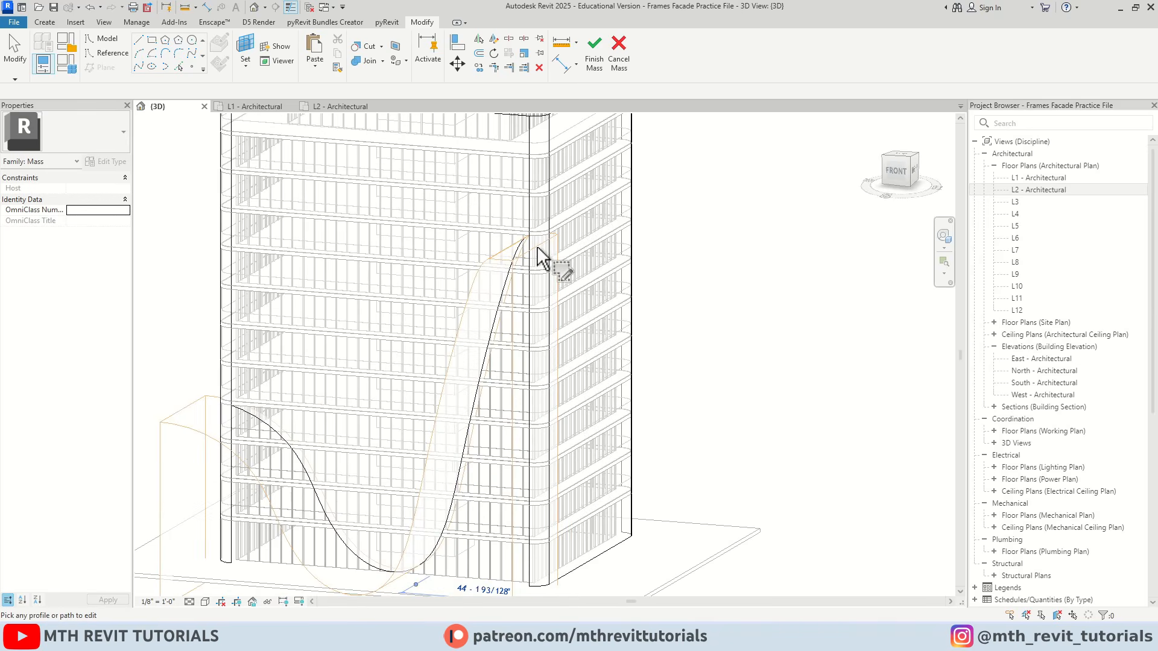
Pull the void's east and west end faces outward beyond the tower's corners, to an overall width of about 112'-10"
left_click(528, 258)
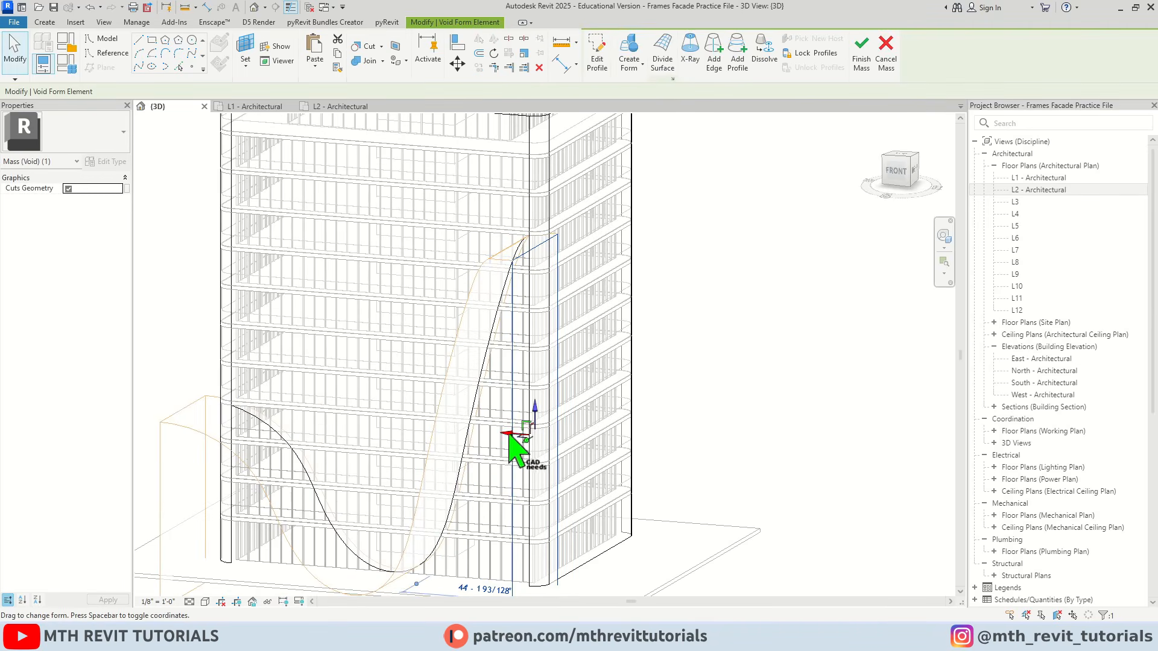
middle_click_drag(384, 321, 547, 319)
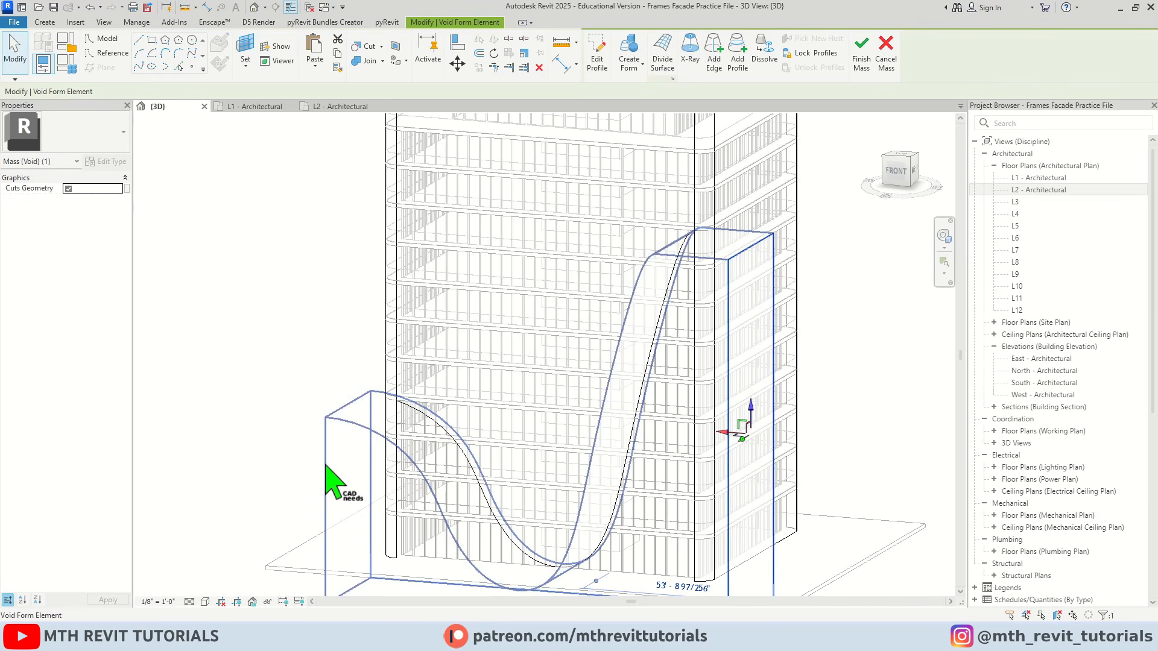
left_click(327, 464)
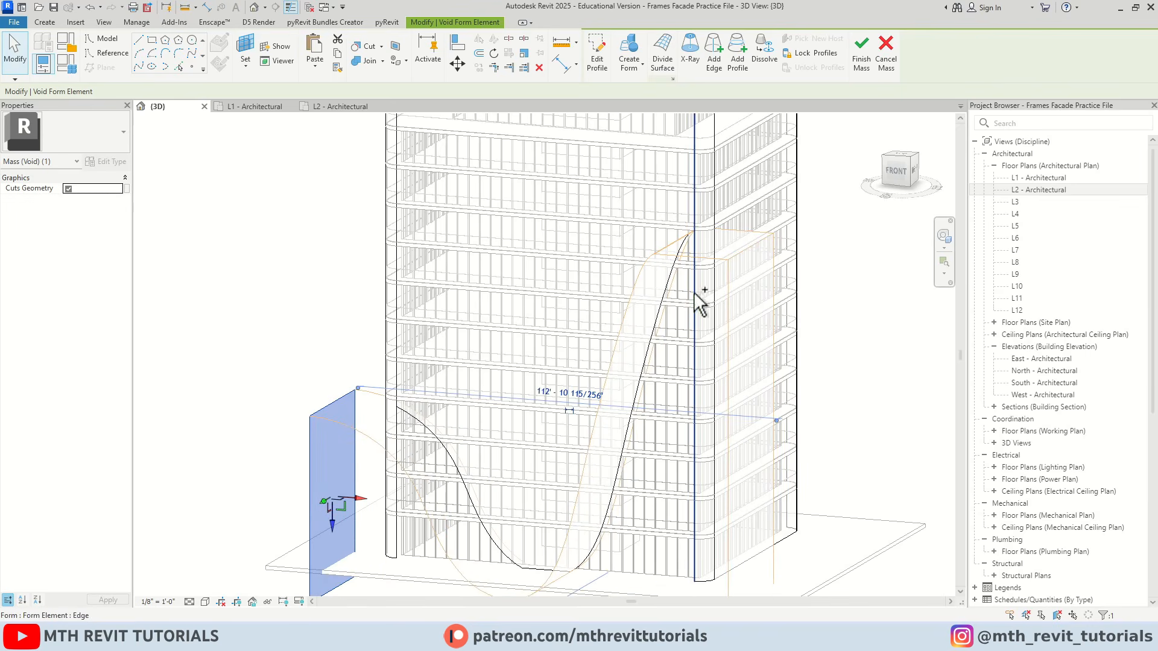
Cut the rounded corner surface between the tower's front and right faces with the void form using Cut Geometry
key("Escape")
middle_click_drag(719, 332, 670, 357, "shift")
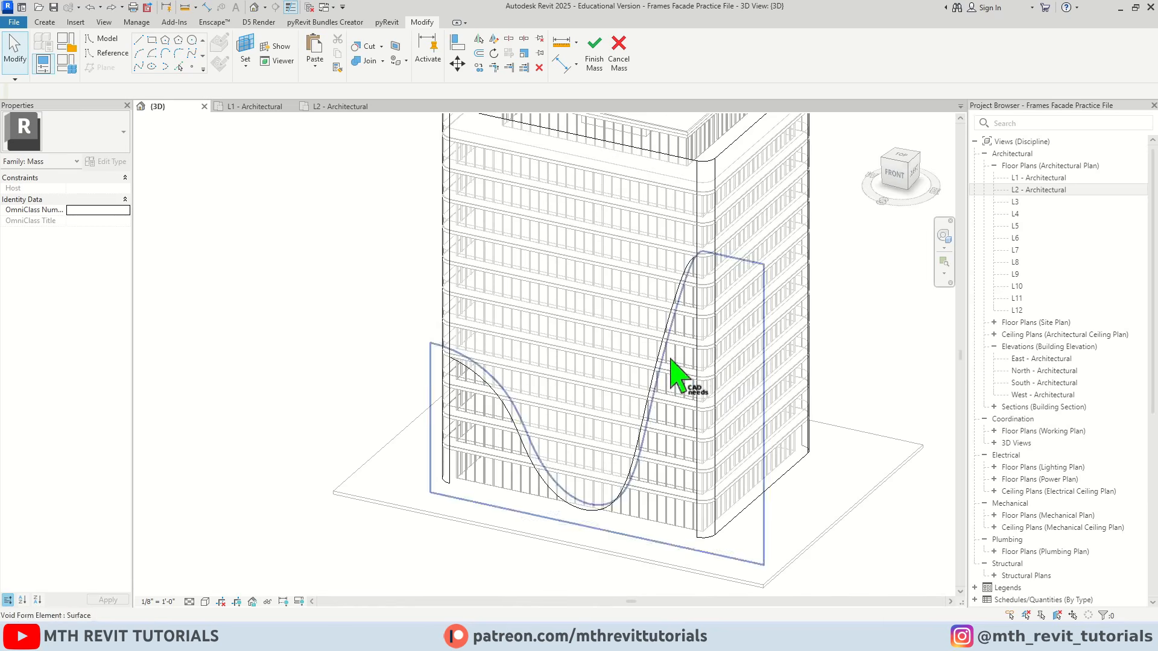
scroll(780, 331, "up", 1)
middle_click_drag(780, 331, 644, 341)
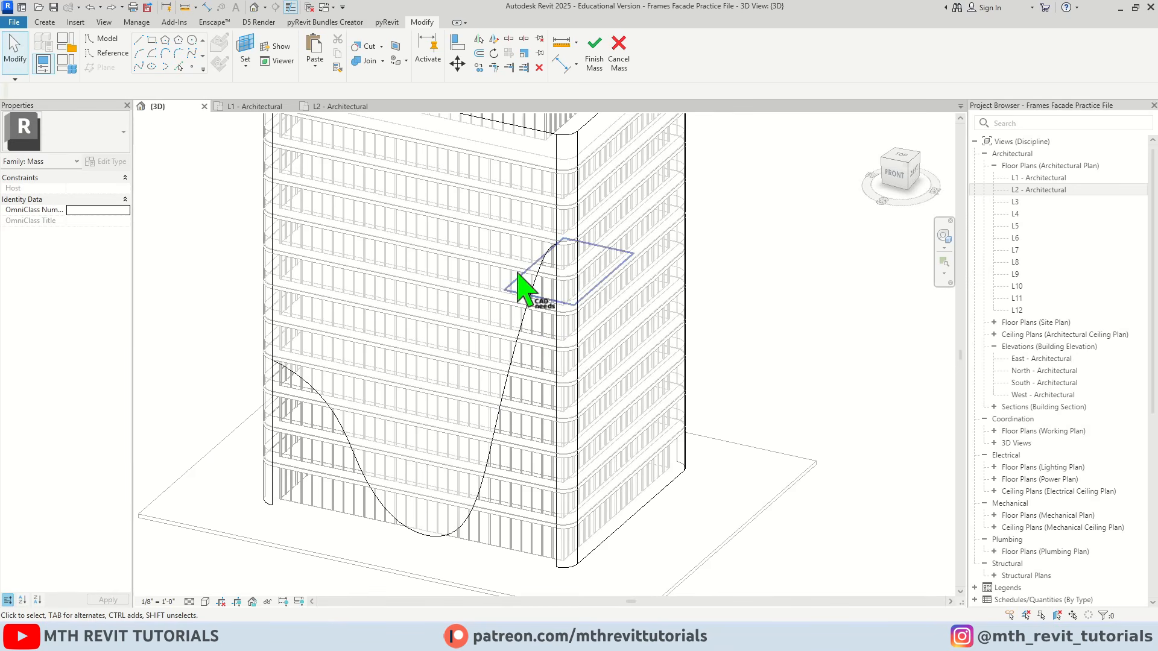
scroll(558, 247, "up", 5)
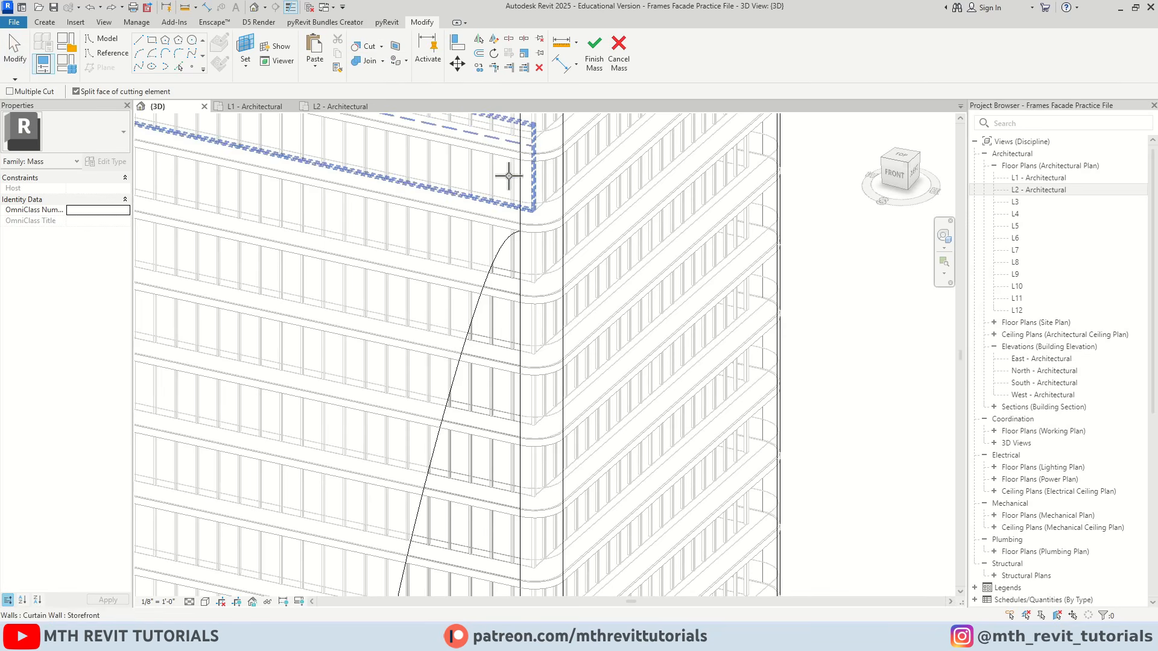
scroll(517, 242, "down", 1)
middle_click_drag(514, 264, 501, 319)
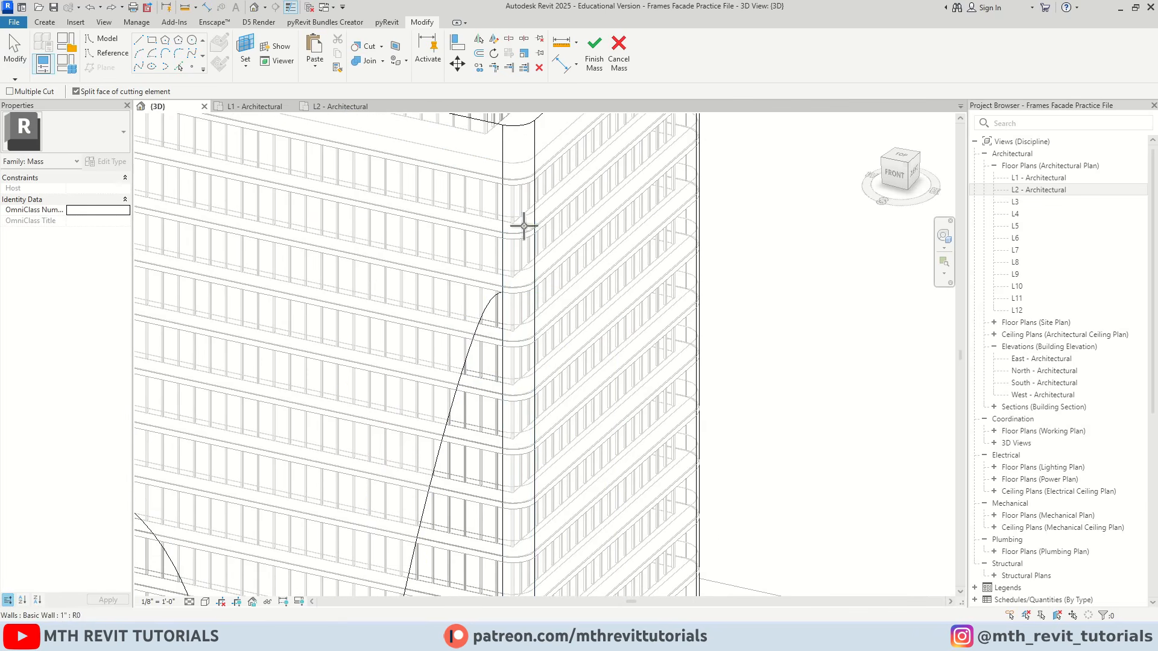
left_click(520, 129)
scroll(531, 279, "down", 2)
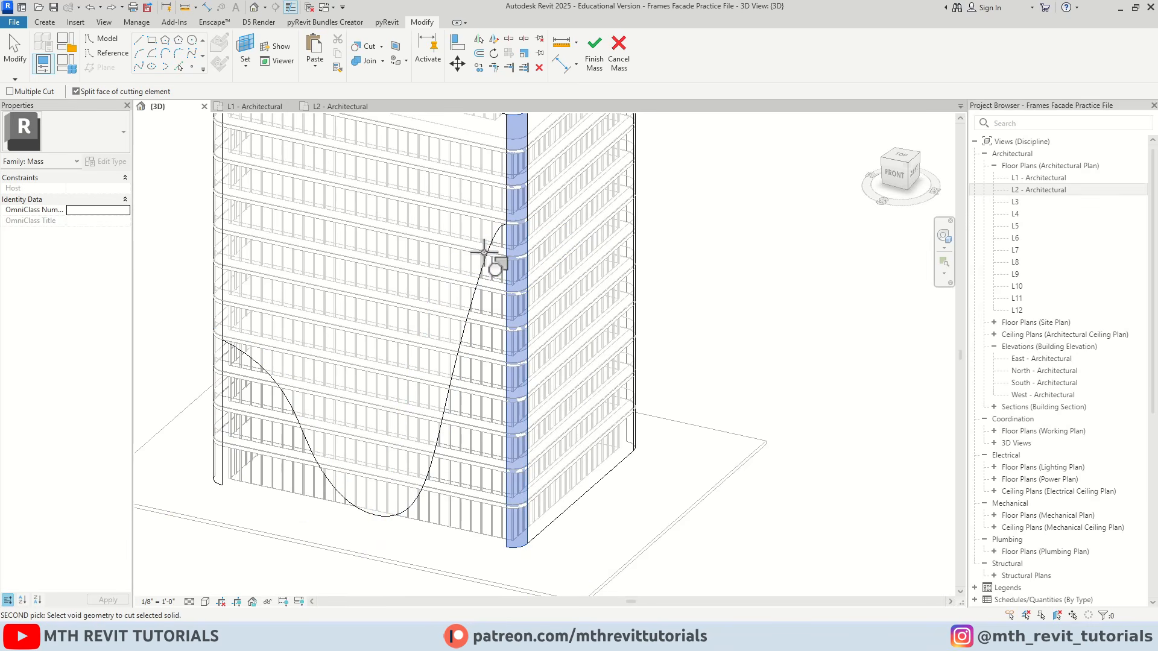
left_click(480, 248)
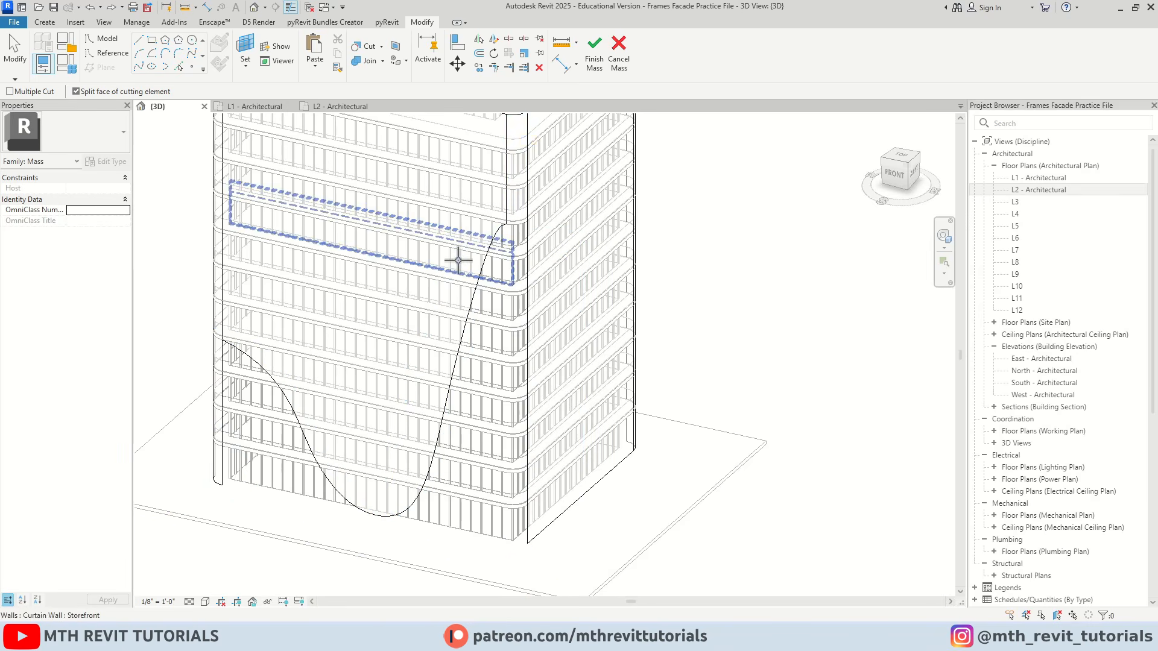
Cut the rounded corner surface between the front and left faces with the same void form
scroll(361, 265, "up", 2)
scroll(450, 277, "down", 2)
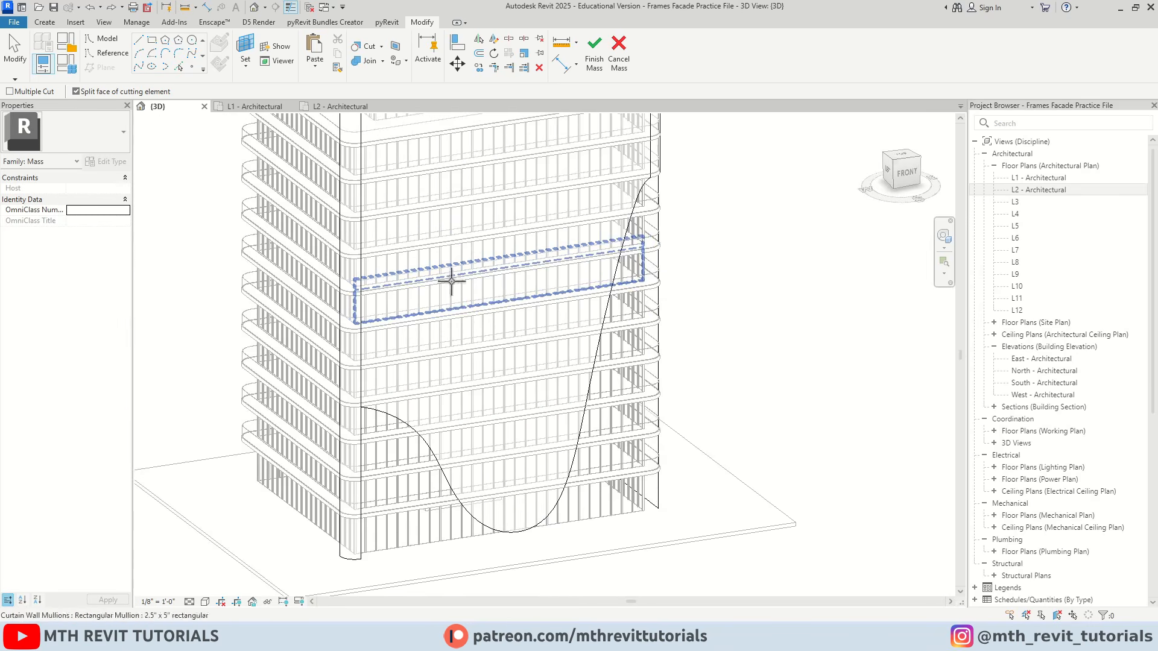
scroll(360, 152, "up", 4)
left_click(360, 152)
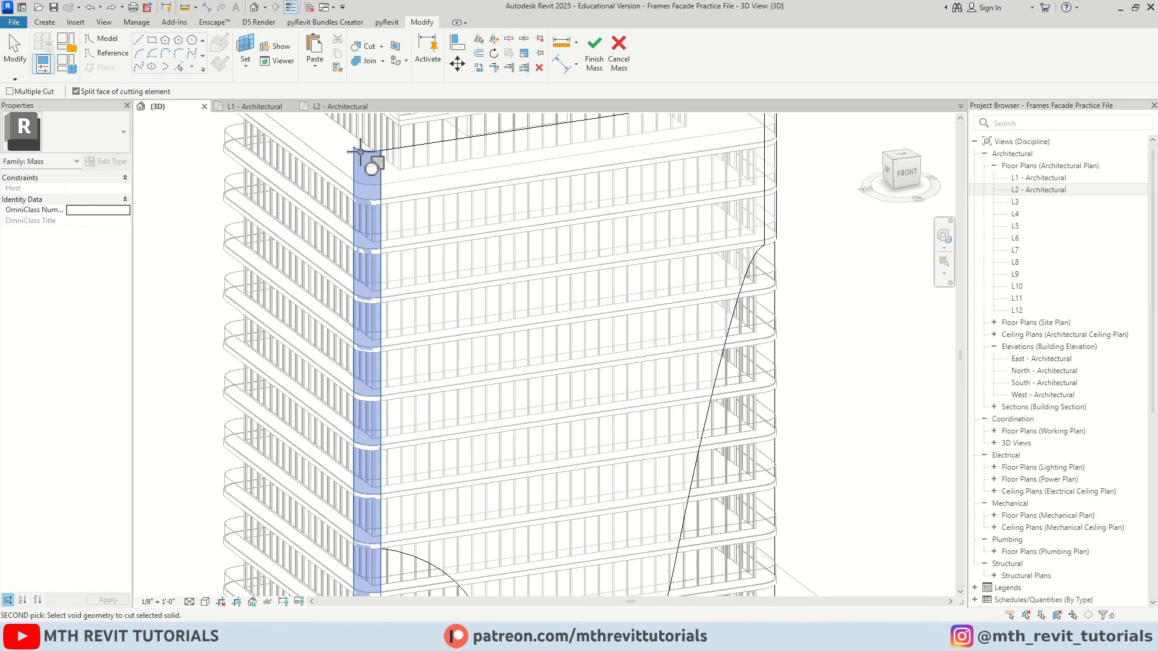
scroll(384, 201, "down", 3)
scroll(363, 339, "up", 1)
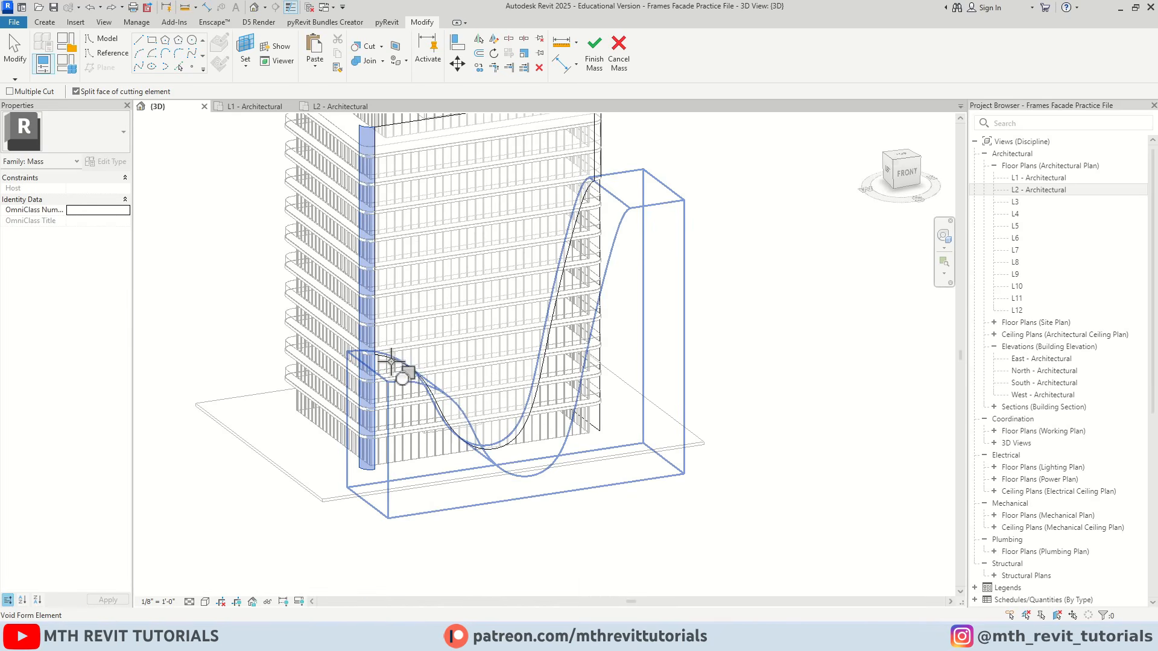
left_click(392, 361)
key("Escape")
Examine the cut edges of the front and corner surfaces from several angles around the tower
scroll(423, 404, "down", 2)
middle_click_drag(507, 439, 418, 431, "shift")
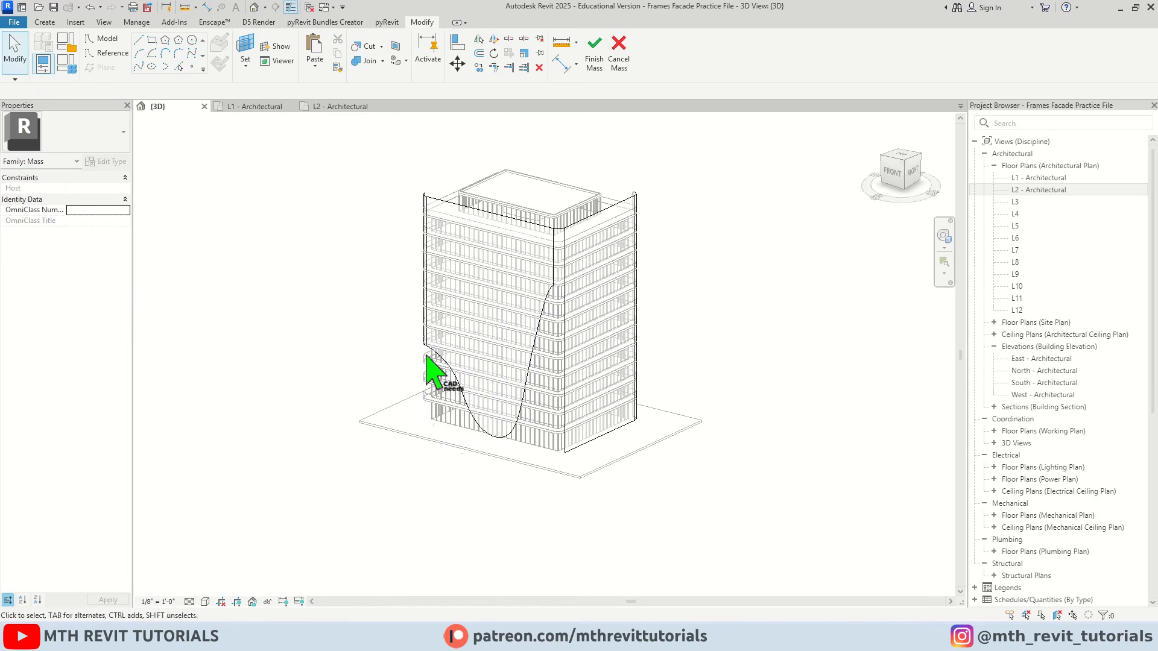
middle_click_drag(425, 357, 517, 408, "shift")
scroll(421, 400, "up", 3)
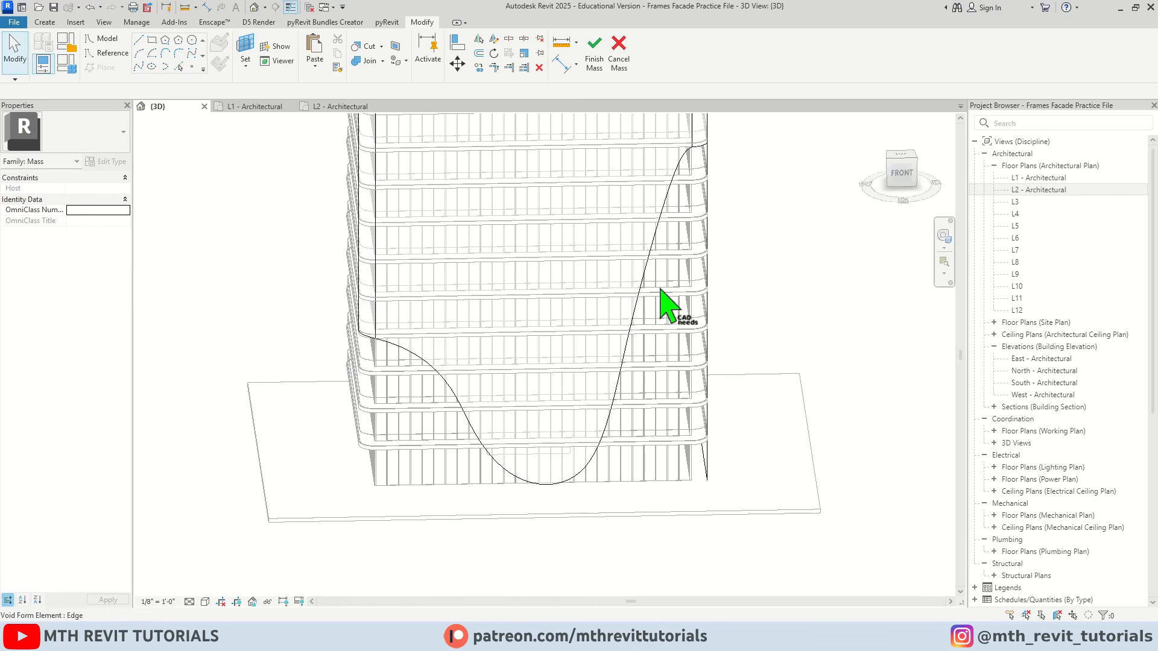
scroll(427, 392, "down", 2)
middle_click_drag(426, 393, 416, 284, "shift")
scroll(434, 364, "down", 1)
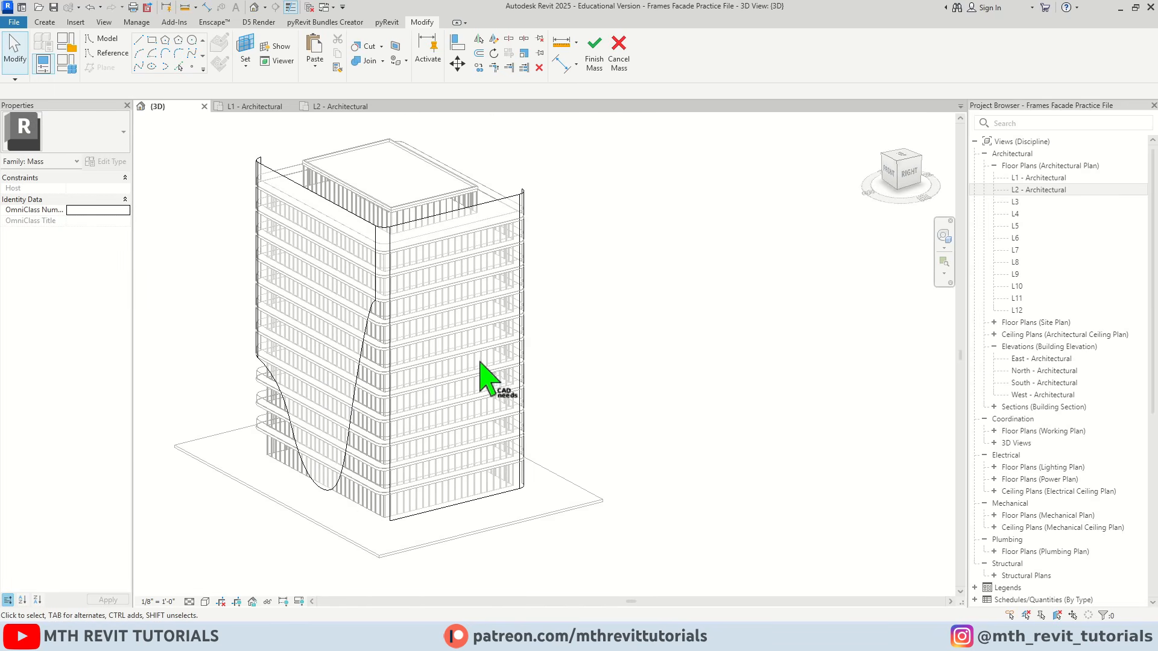
middle_click_drag(480, 362, 450, 363, "shift")
Orient the 3D view to the tower's right face and set the work plane on one of its glazed curtain panels
left_click(898, 174)
scroll(640, 327, "up", 3)
middle_click_drag(641, 328, 584, 305)
scroll(584, 305, "down", 2)
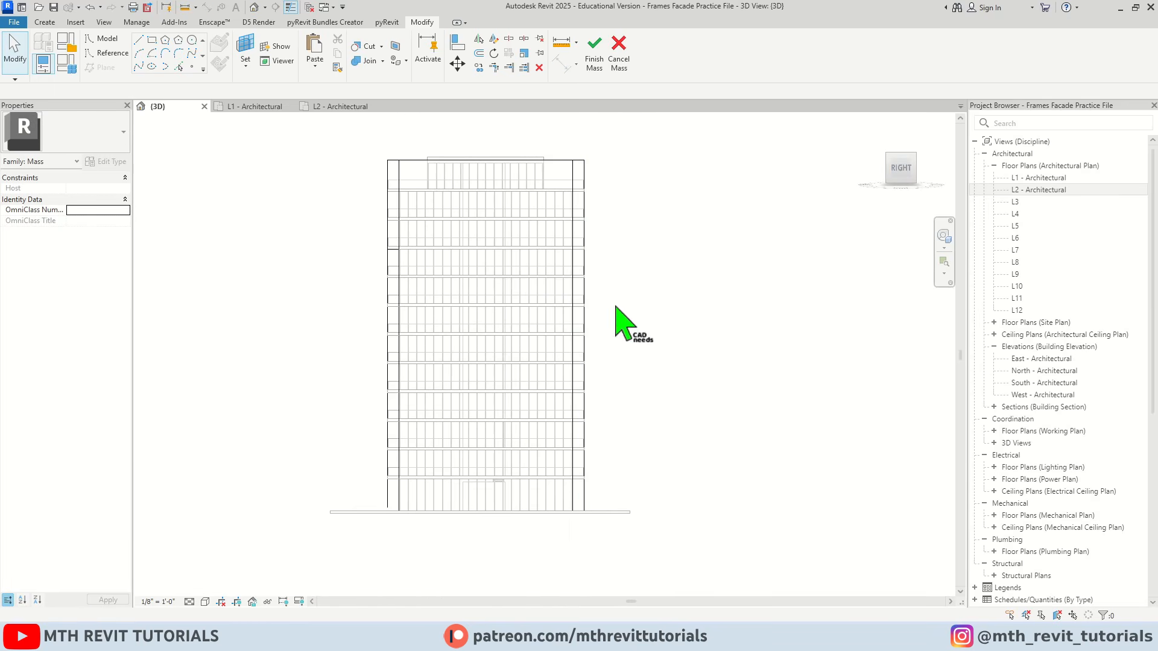
left_click(246, 48)
scroll(540, 208, "up", 5)
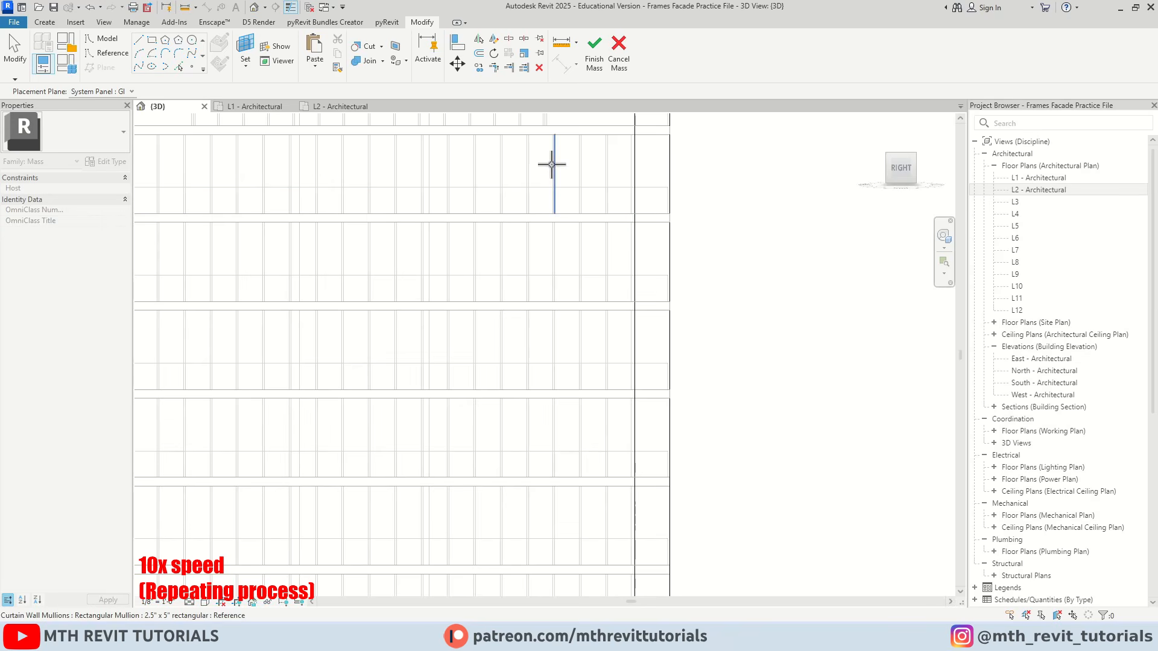
left_click(541, 182)
Draw a spline across the right face from the front cut's end, down near the base and up past the rear corner
scroll(531, 178, "down", 3)
scroll(361, 246, "down", 2)
left_click(192, 54)
scroll(289, 220, "up", 7)
left_click(471, 294)
scroll(458, 282, "down", 6)
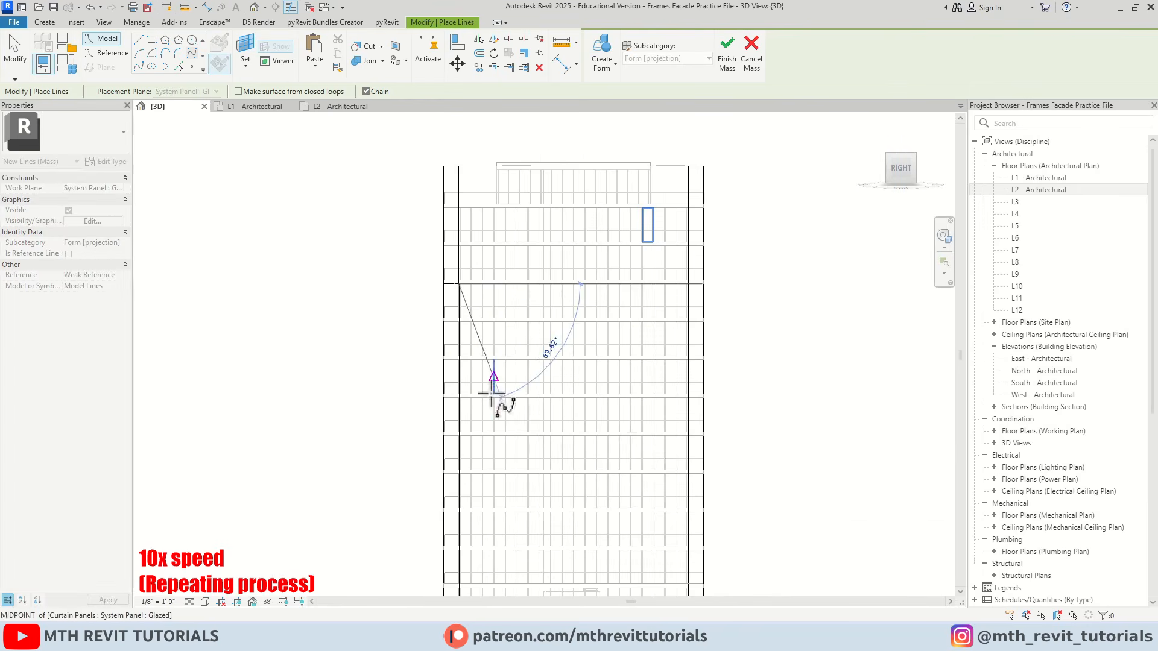
left_click(494, 318)
middle_click_drag(535, 432, 468, 305)
left_click(439, 385)
left_click(467, 446)
left_click(532, 467)
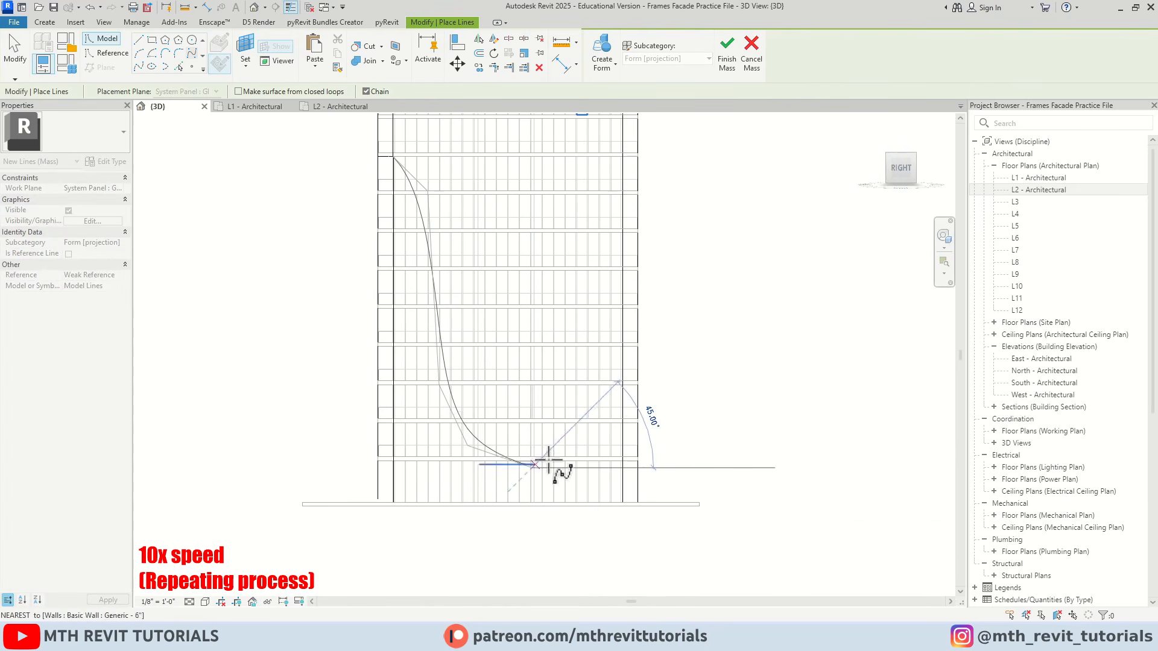
left_click(577, 402)
left_click(611, 334)
left_click(647, 317)
key("Escape")
key("Escape")
Draw lines from the spline's rear end down below ground, about 76'-0" across, and about 95'-10" up beside the front corner
scroll(647, 318, "up", 2)
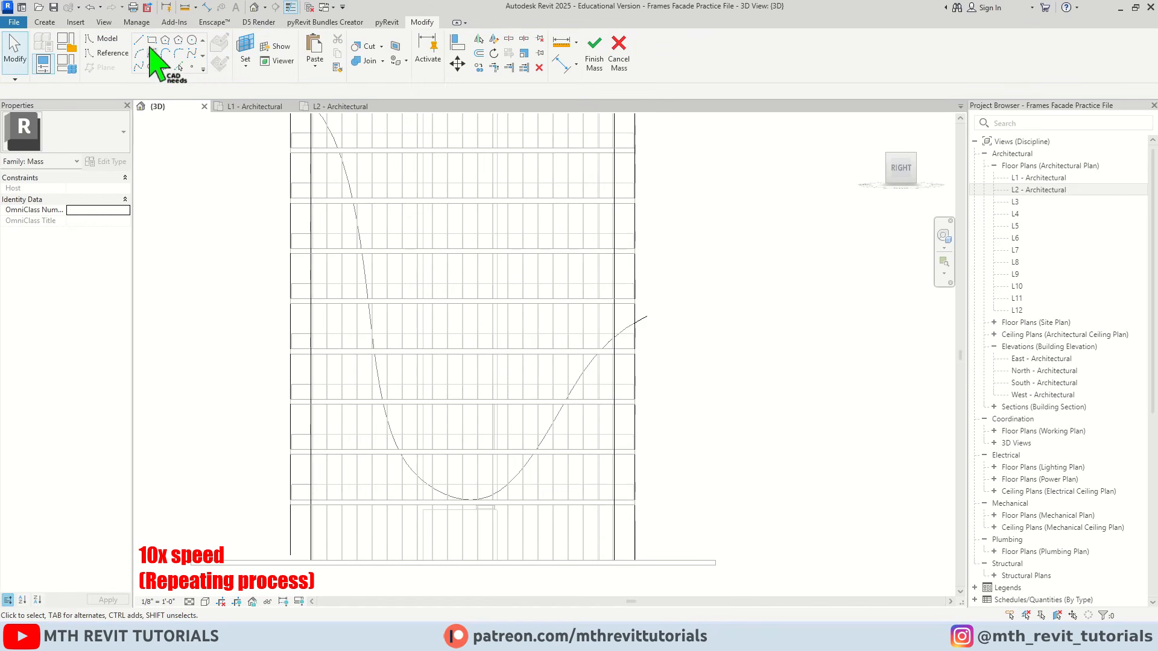
left_click(139, 39)
left_click(647, 318)
scroll(648, 318, "down", 2)
left_click(647, 519)
left_click(358, 519)
left_click(359, 156)
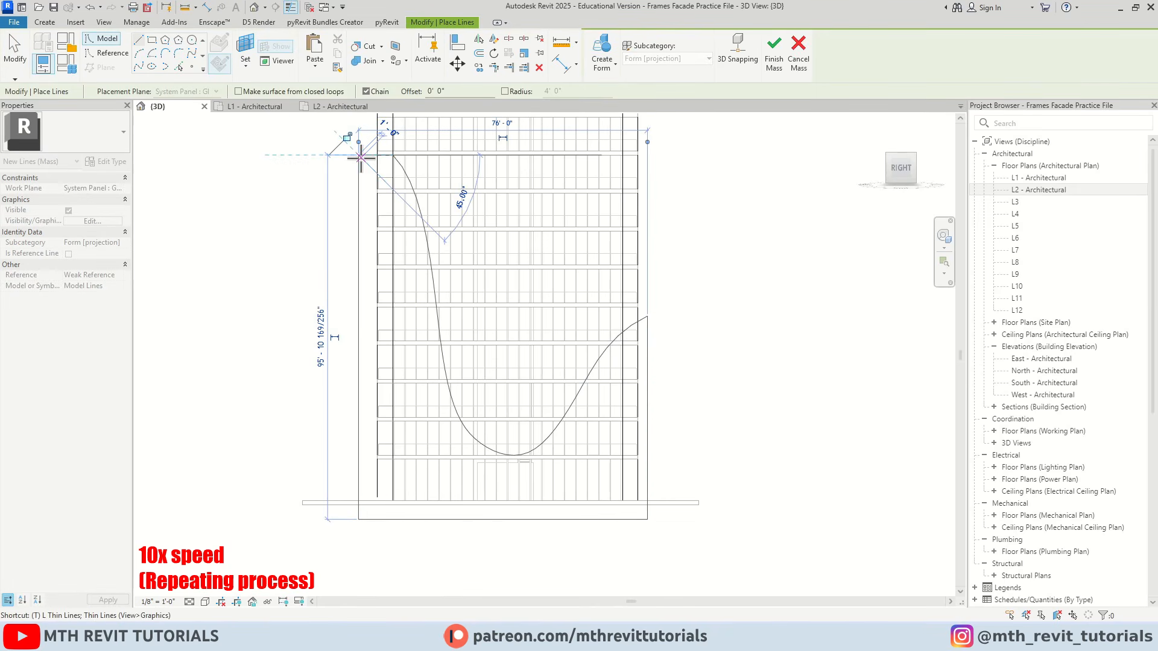
key("t")
key("Escape")
key("Escape")
Close the profile with a short horizontal line between the spline's upper start and the front vertical line
scroll(376, 155, "up", 3)
key("Tab")
left_click(339, 161)
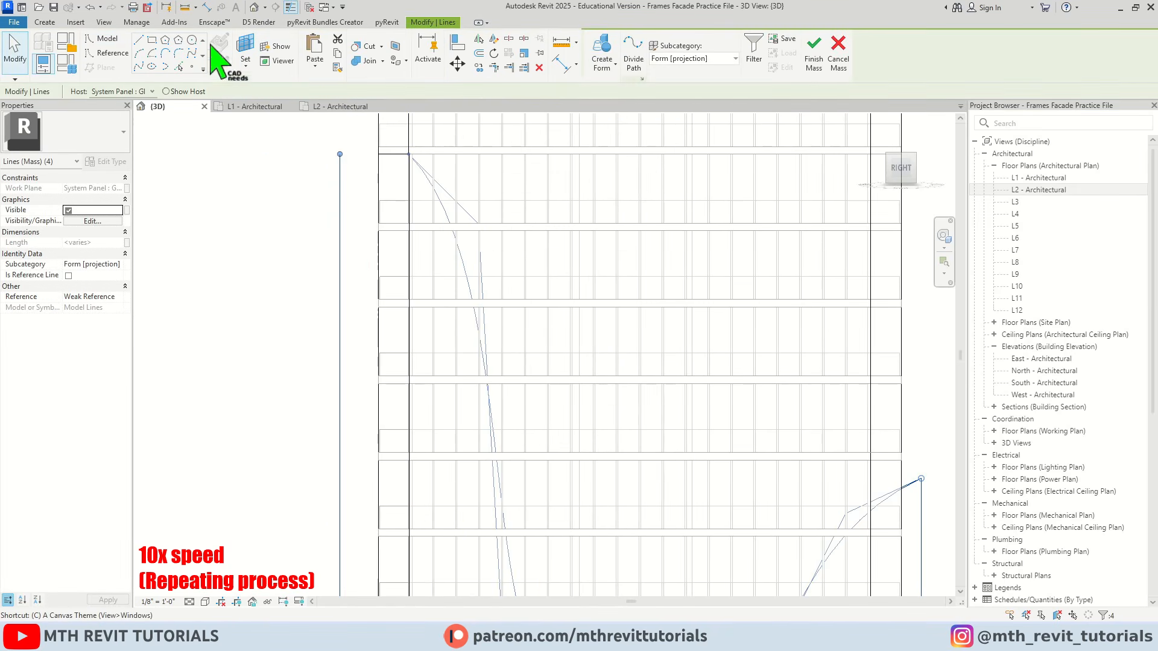
left_click(139, 40)
left_click(409, 155)
left_click(340, 155)
key("Escape")
key("Escape")
Create a void form 40'-0" deep from the closed spline profile to cut the right face's mass surfaces
key("Tab")
left_click(340, 184)
middle_click_drag(344, 186, 537, 372, "shift")
left_click(601, 54)
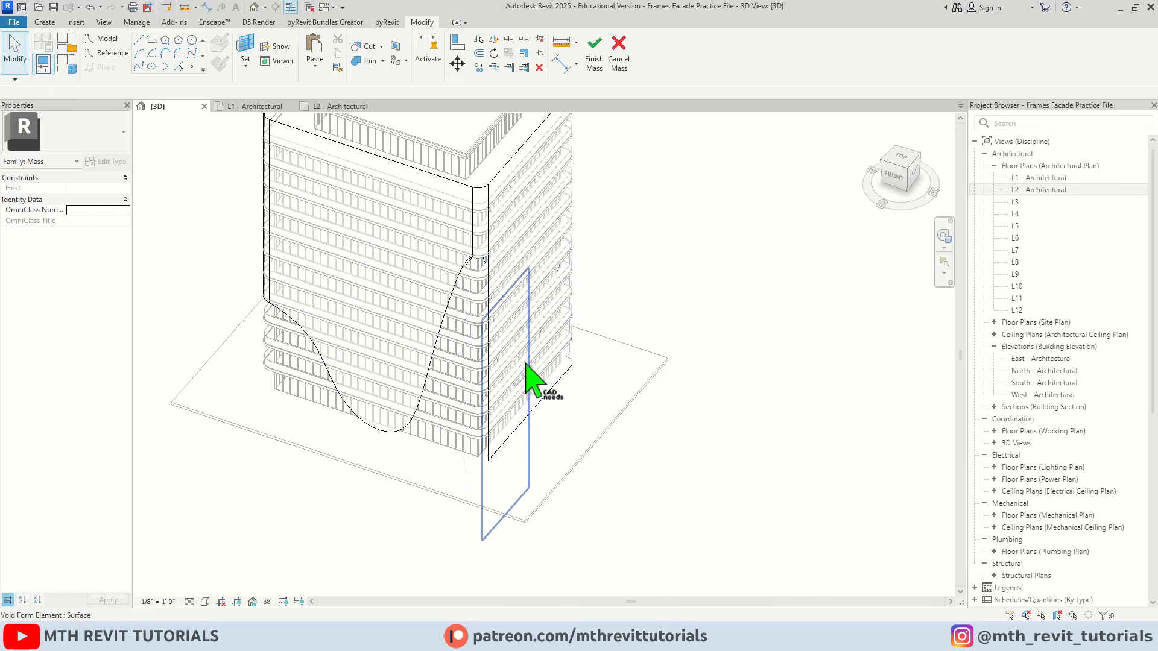
scroll(470, 468, "up", 1)
key("Tab")
scroll(472, 467, "up", 1)
left_click(471, 468)
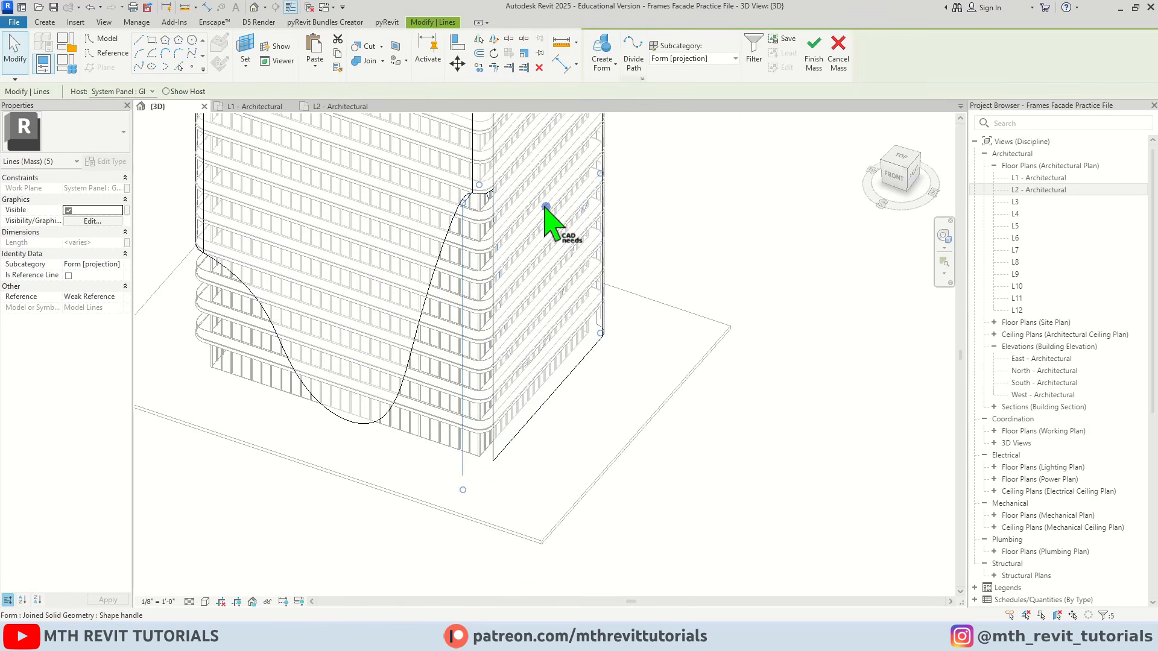
left_click(614, 64)
left_click(631, 108)
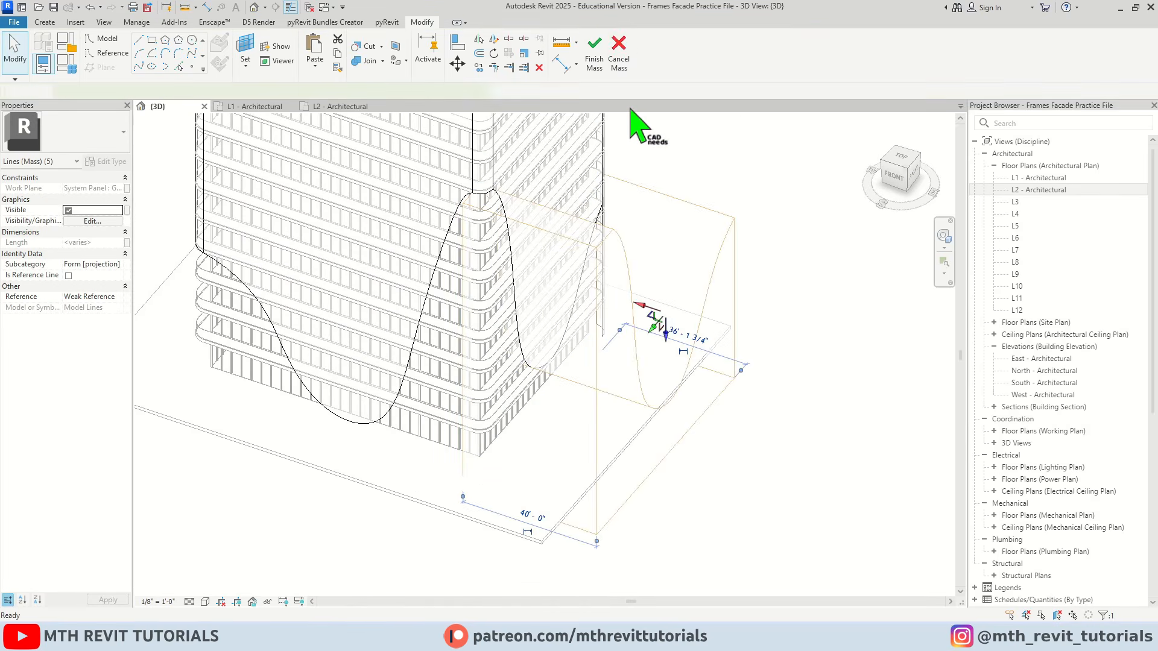
left_click(767, 330)
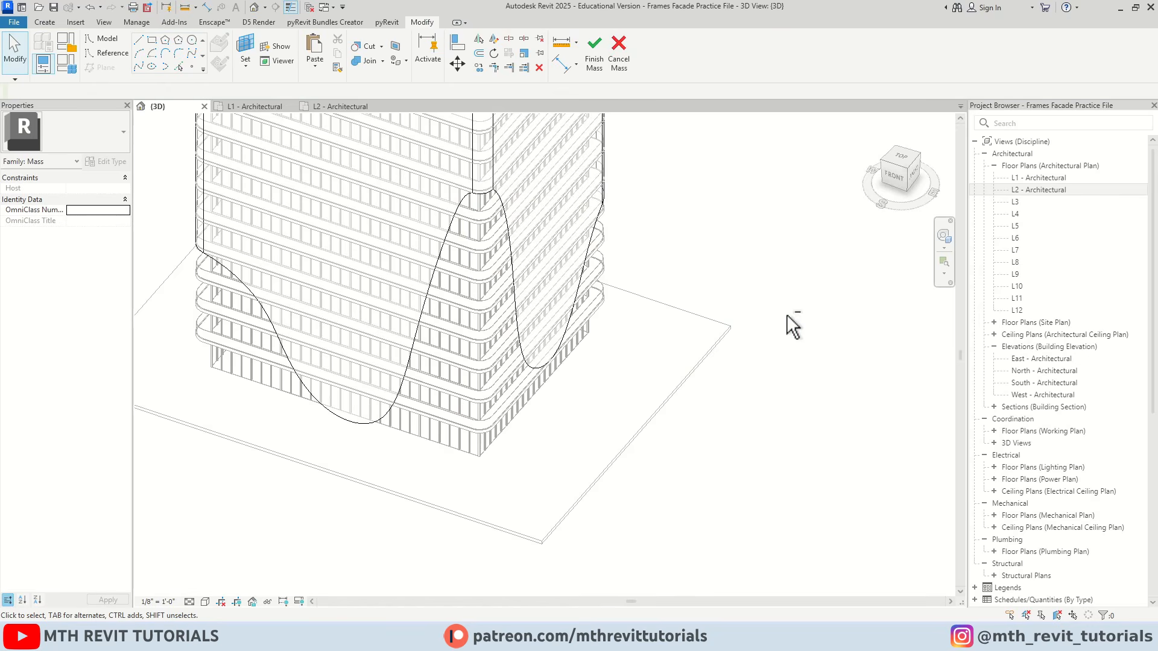
Examine the curved cuts in the right face and at the tower's corners from several angles
middle_click_drag(788, 316, 634, 336, "shift")
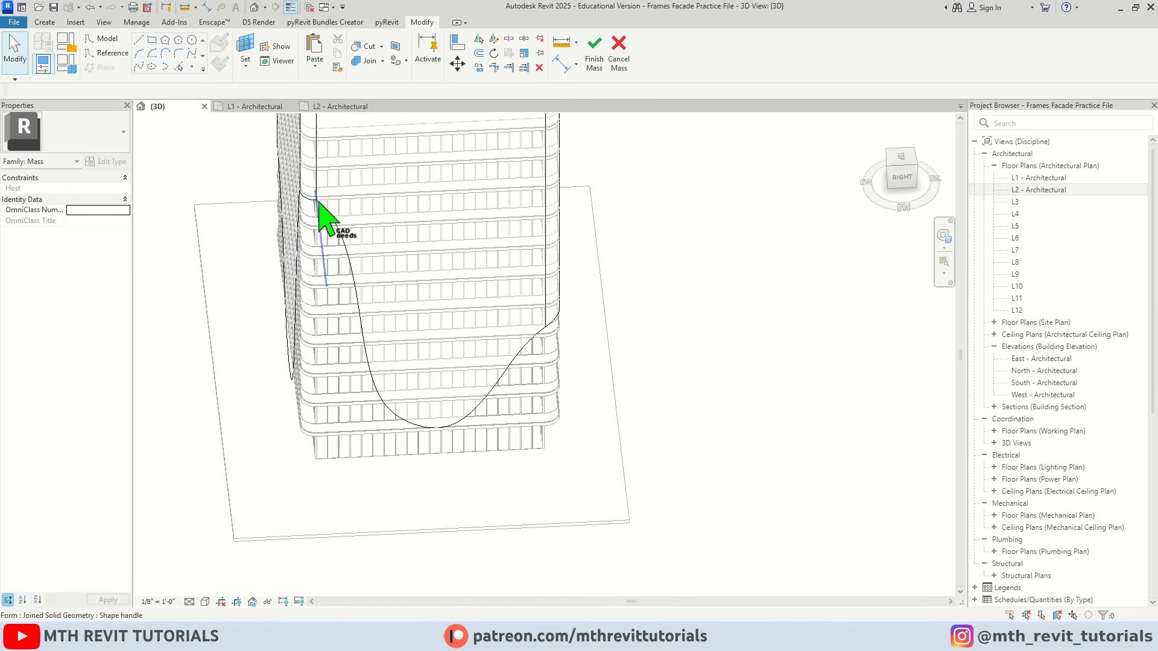
middle_click_drag(440, 238, 445, 298, "shift")
scroll(406, 284, "up", 3)
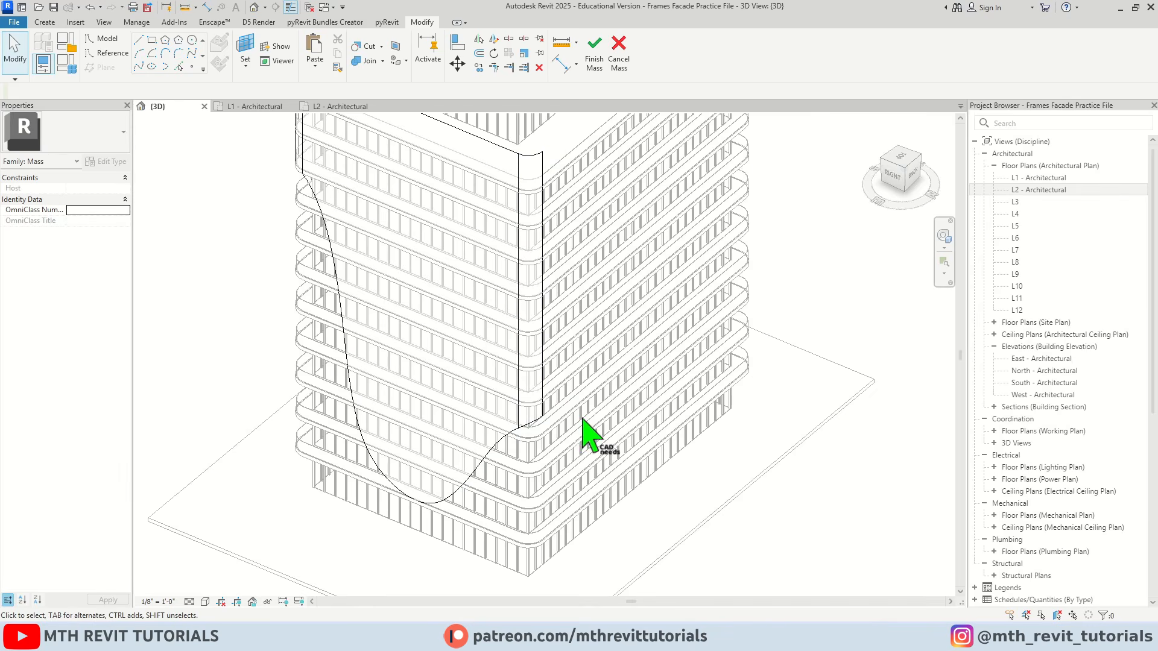
scroll(422, 365, "down", 3)
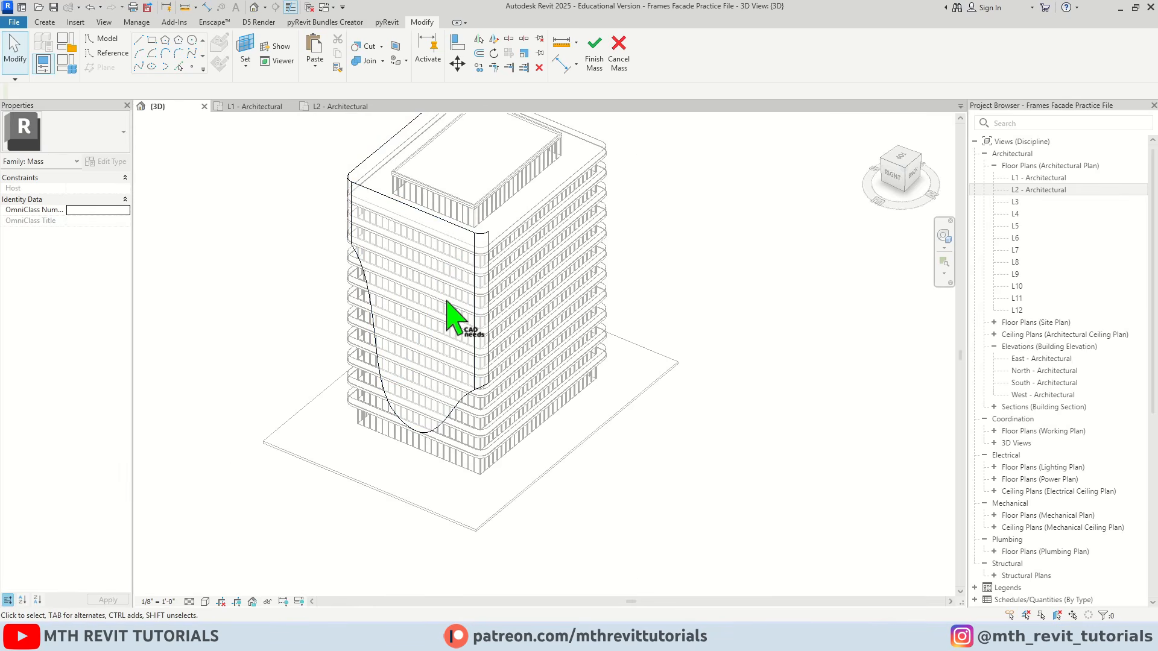
middle_click_drag(455, 315, 535, 401, "shift")
scroll(375, 186, "up", 3)
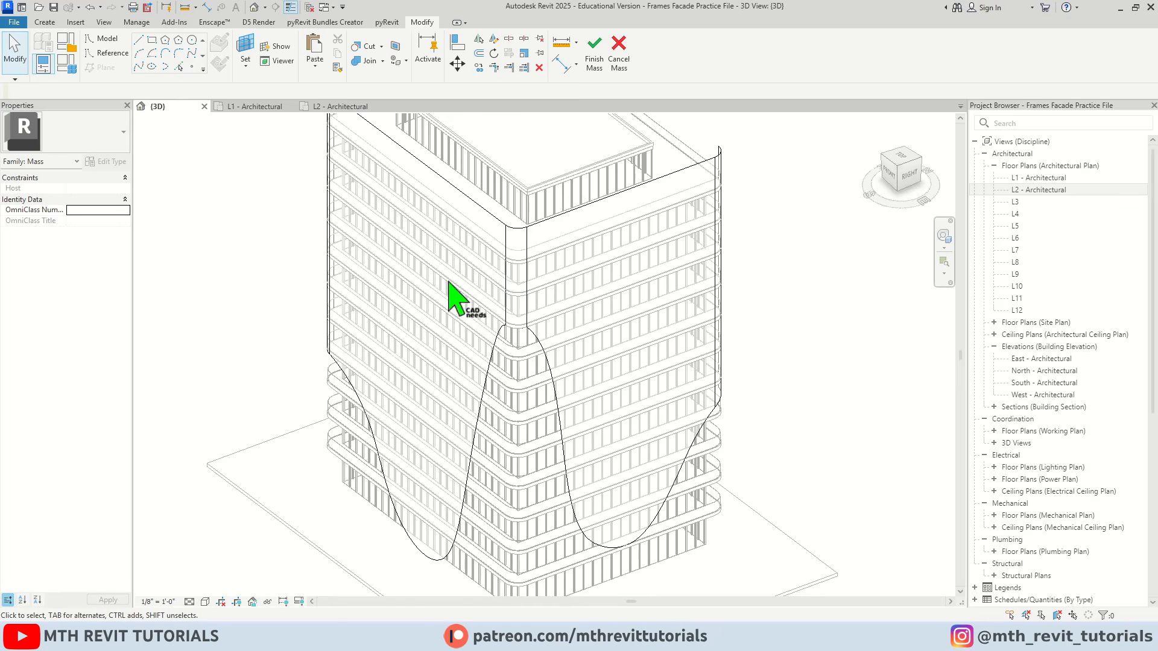
scroll(449, 284, "down", 1)
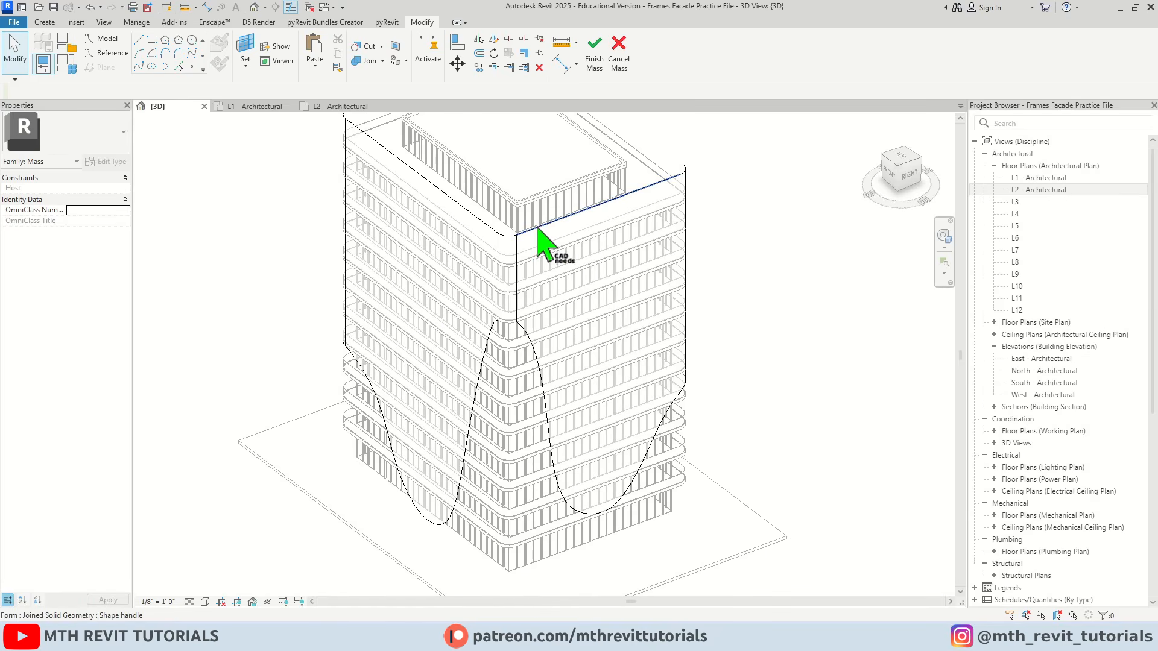
middle_click_drag(543, 246, 574, 251)
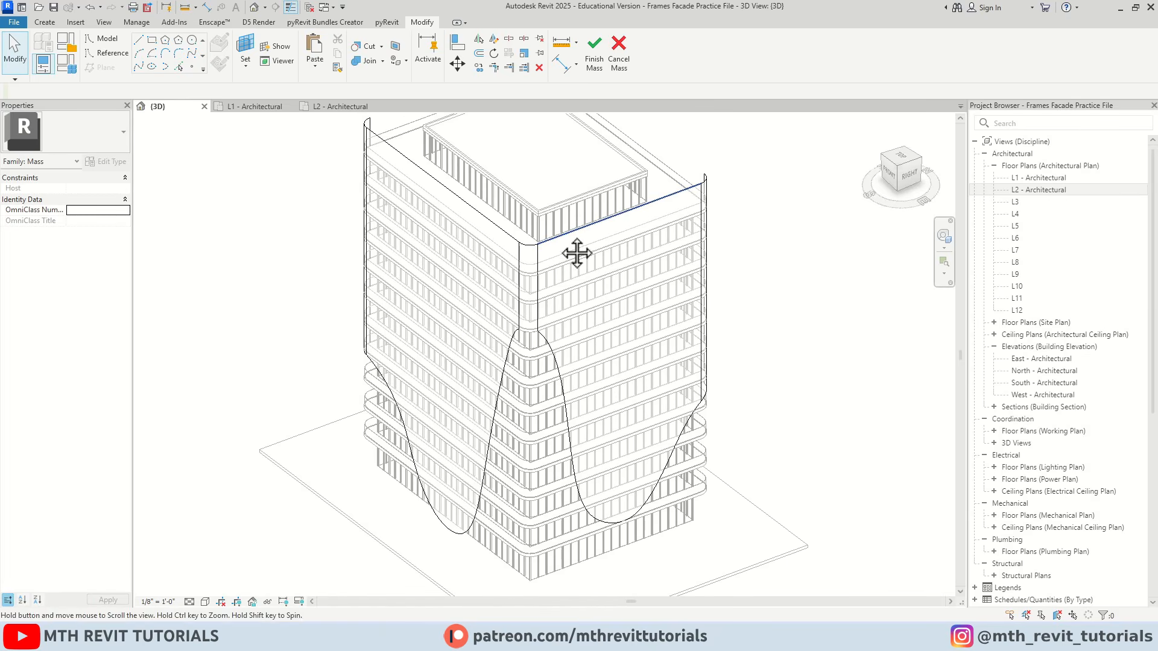
Finish the in-place mass and dismiss the warning
left_click(594, 57)
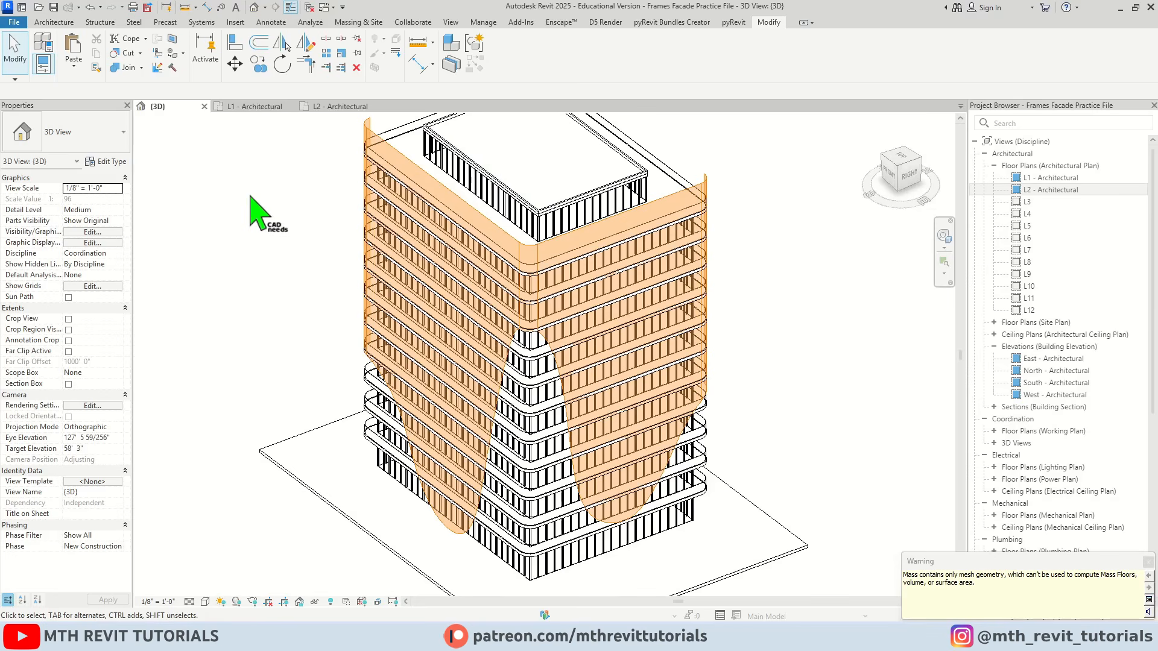
left_click(1148, 562)
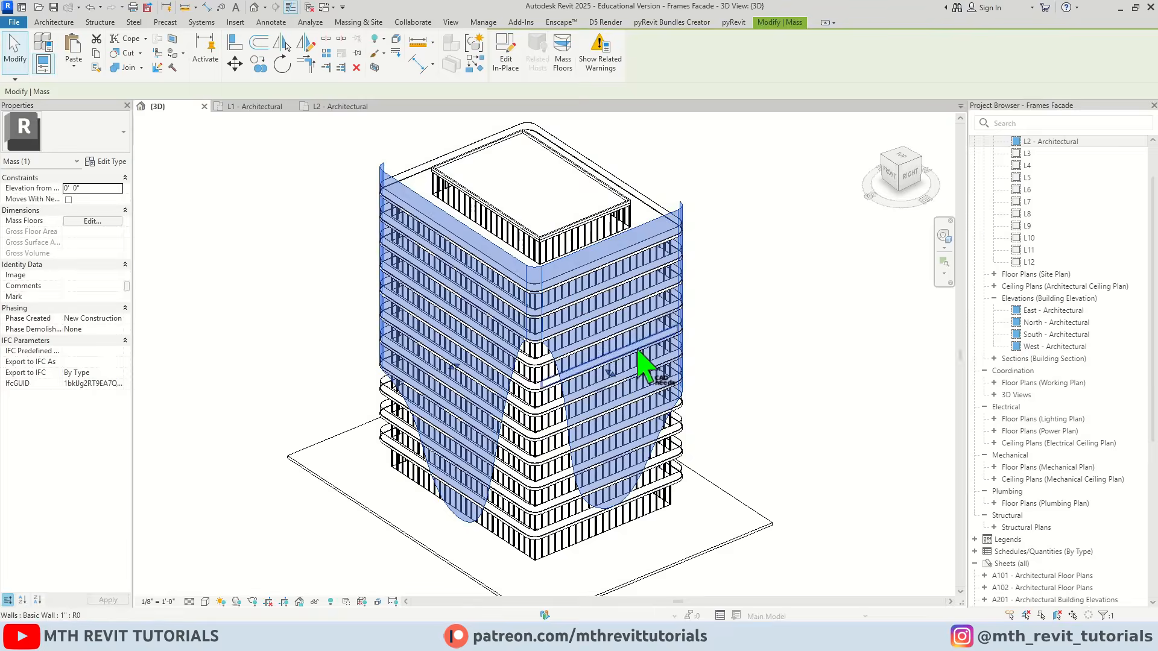
key("Escape")
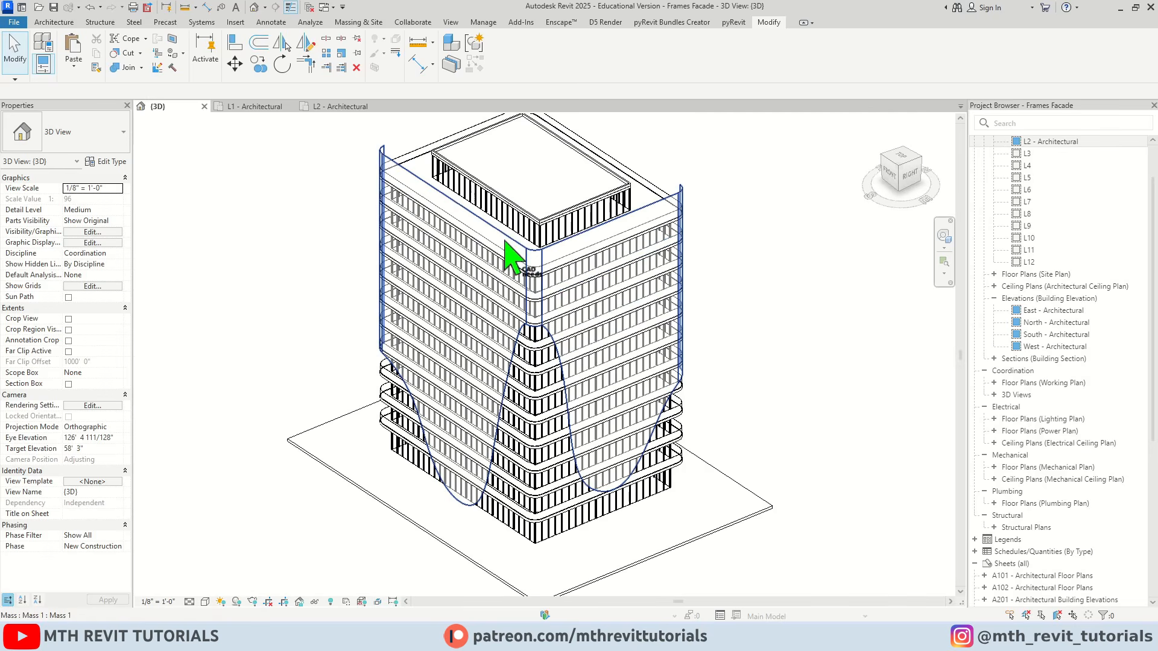
Temporarily isolate the finished mass in the 3D view
scroll(531, 270, "up", 1)
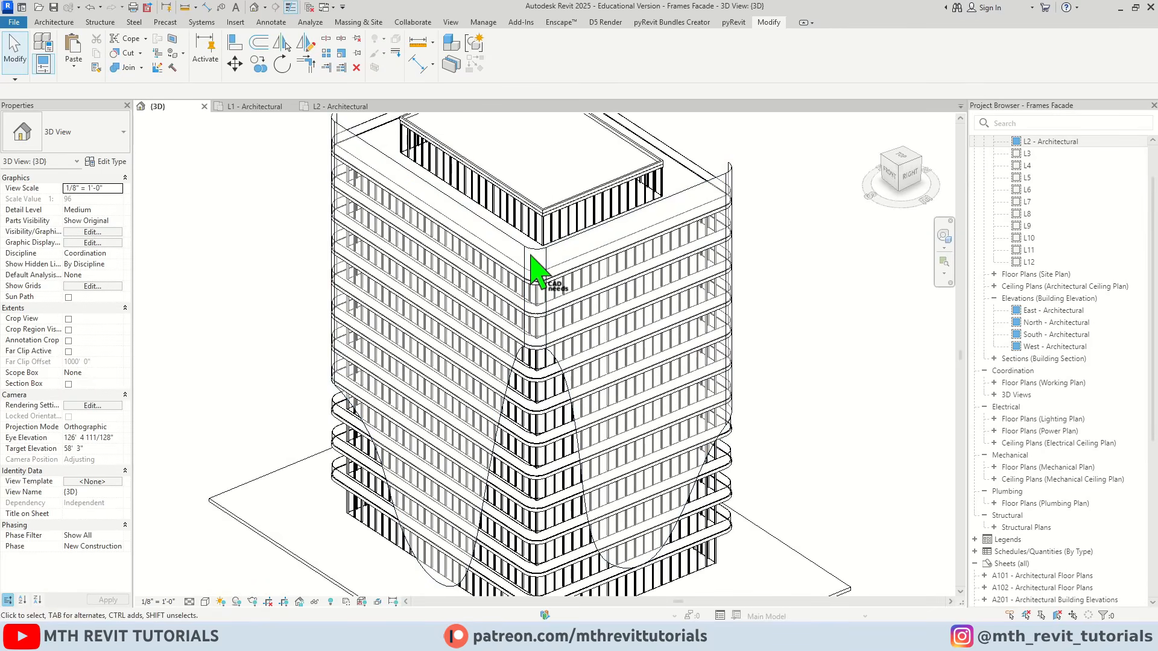
scroll(537, 265, "up", 1)
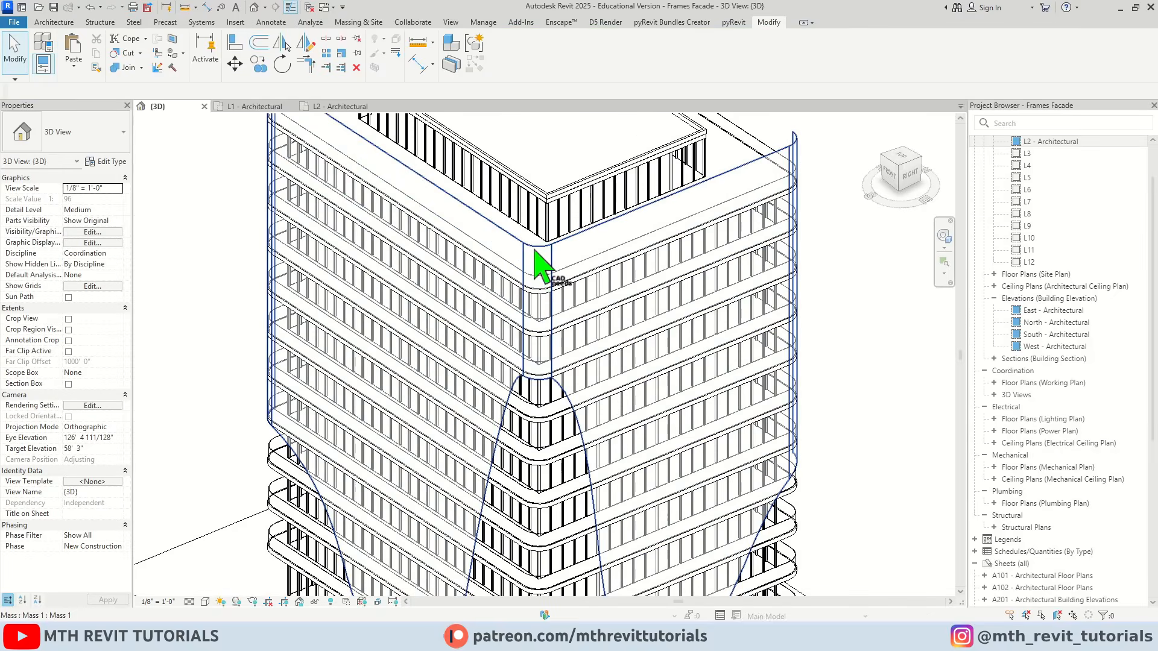
left_click(537, 265)
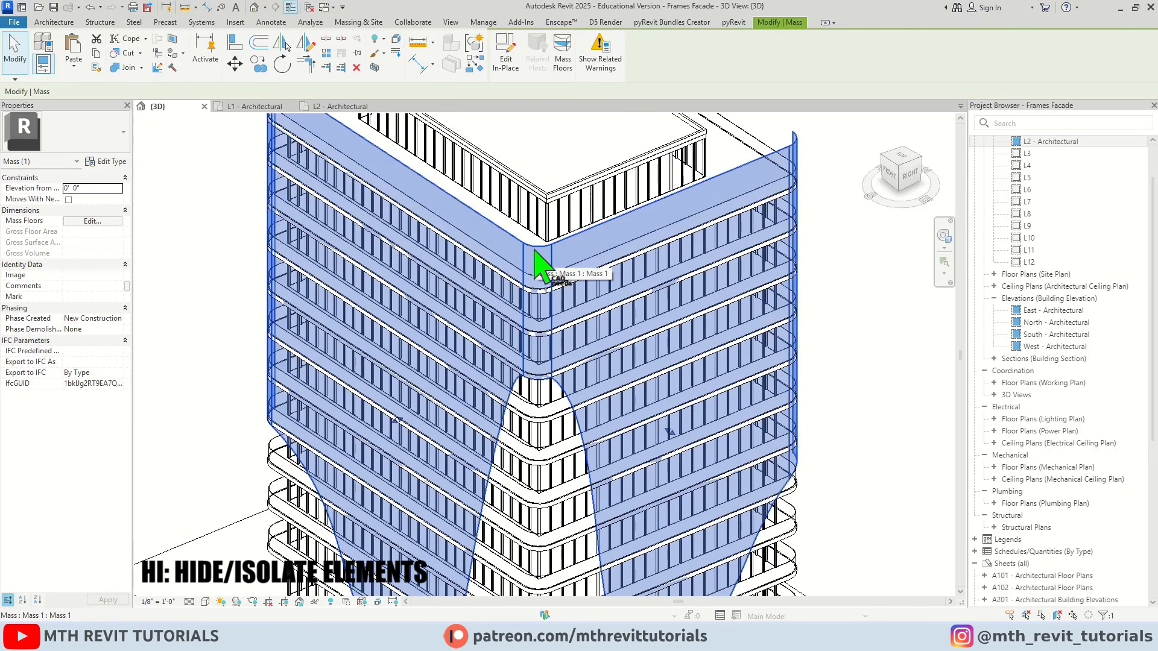
key("i")
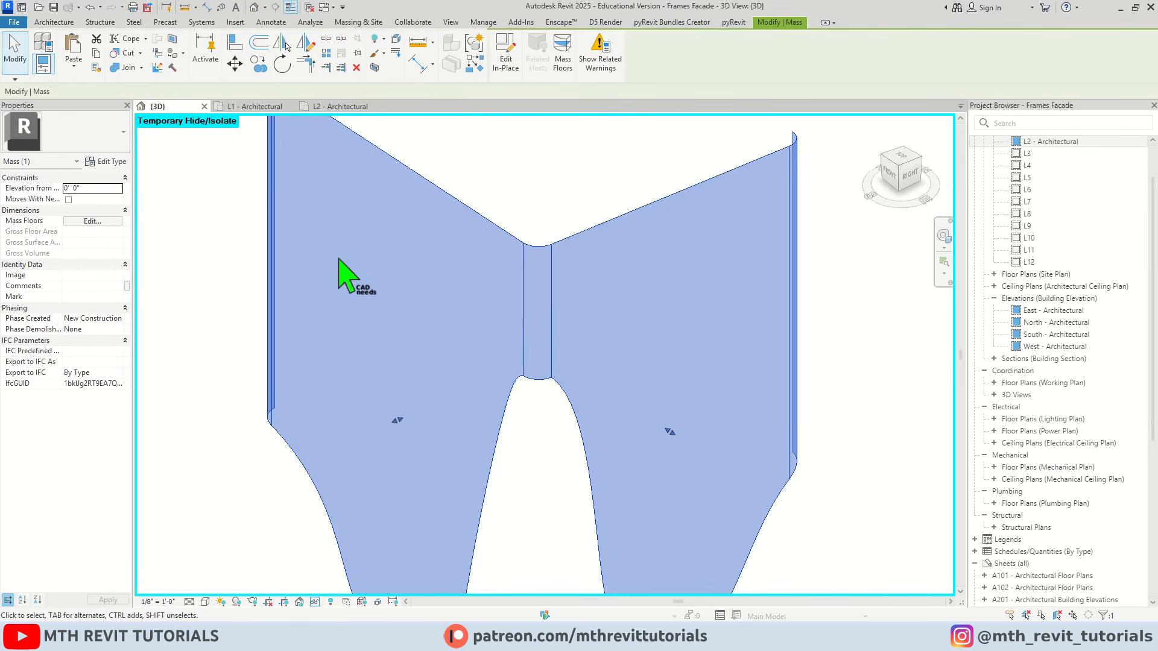
key("Escape")
middle_click_drag(621, 289, 576, 291, "shift")
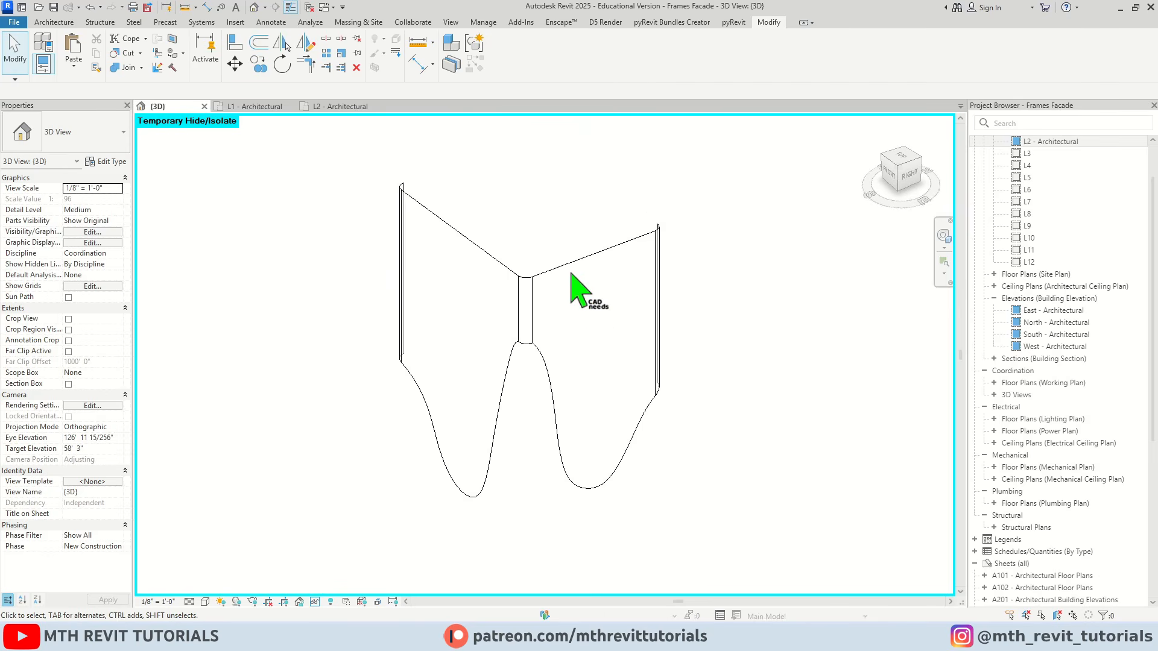
middle_click_drag(503, 263, 551, 292, "shift")
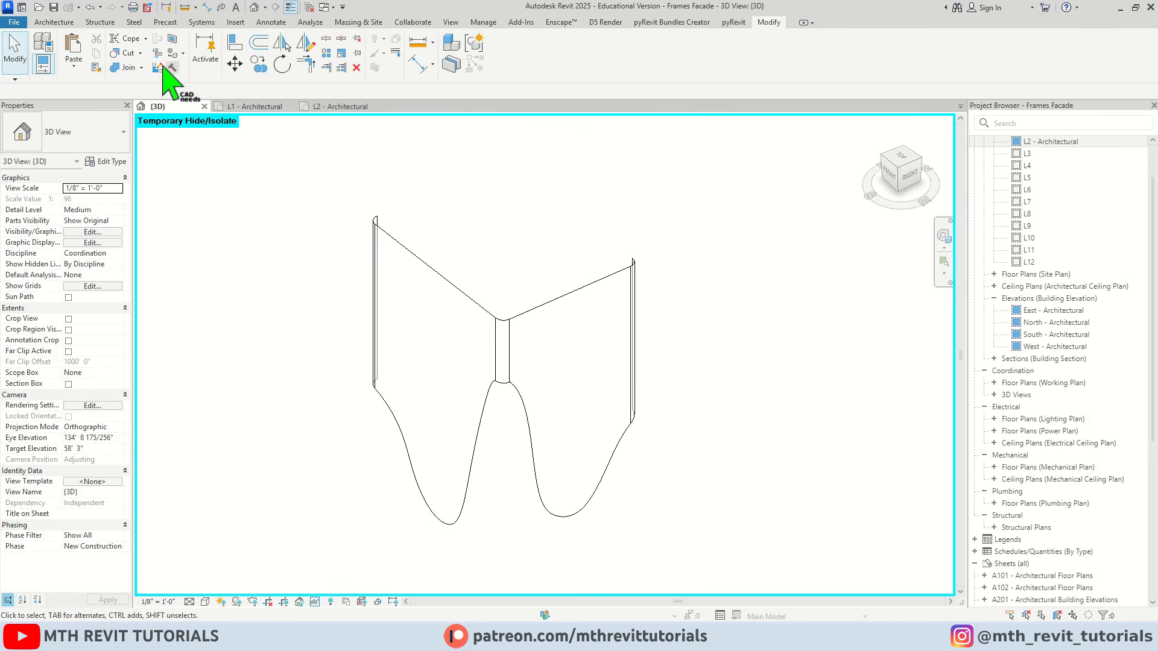
Start a curtain system by face and select the mass's front face, its curved corners on both sides, and the right face
left_click(63, 24)
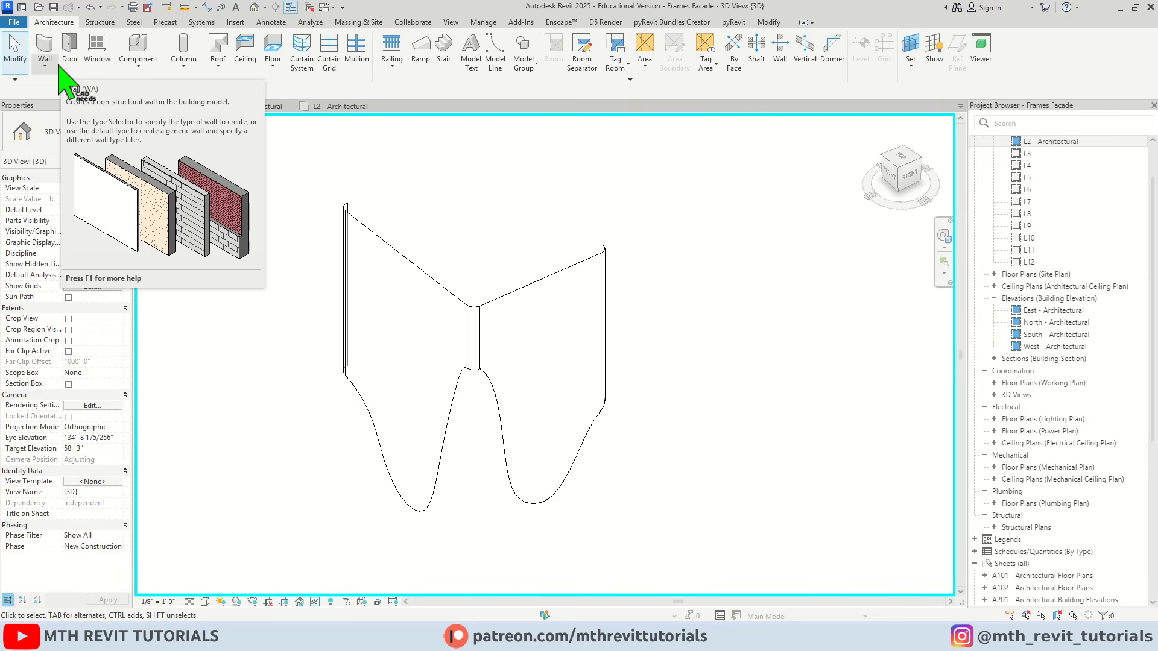
left_click(305, 63)
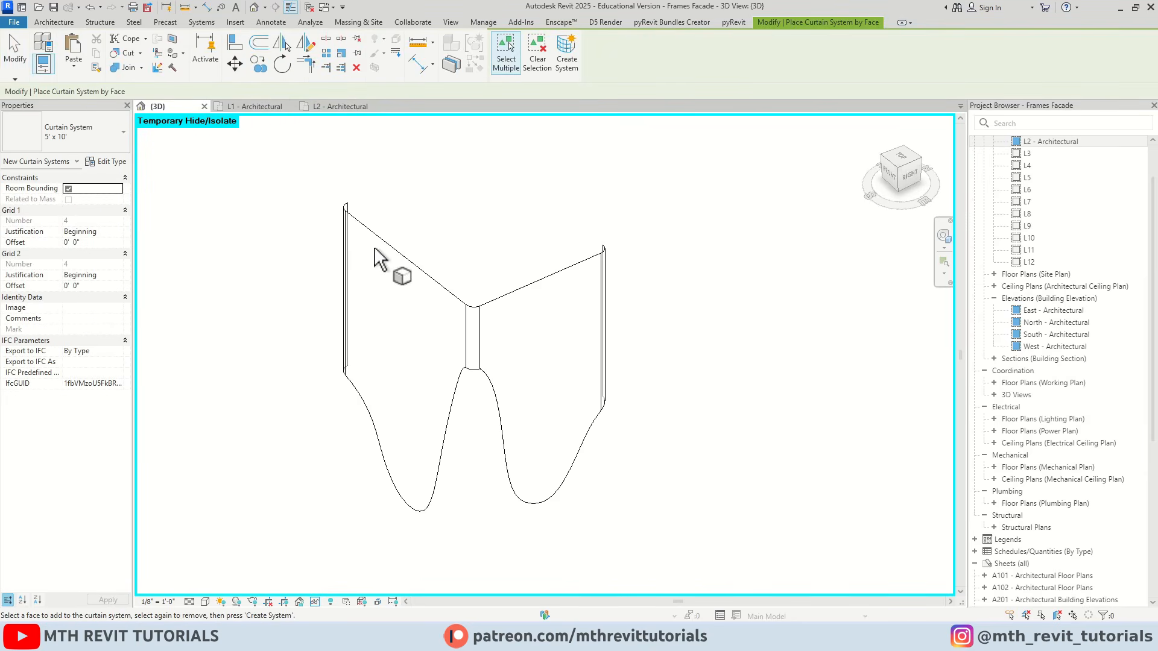
scroll(374, 247, "up", 5)
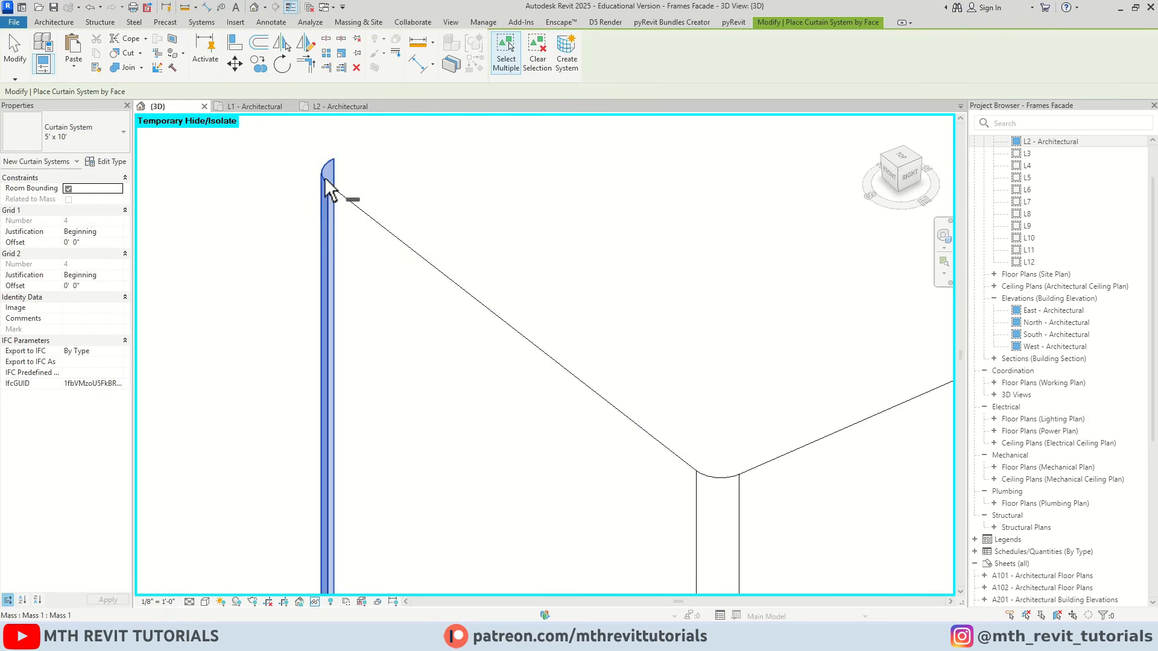
scroll(370, 205, "down", 3)
left_click(416, 261, "ctrl")
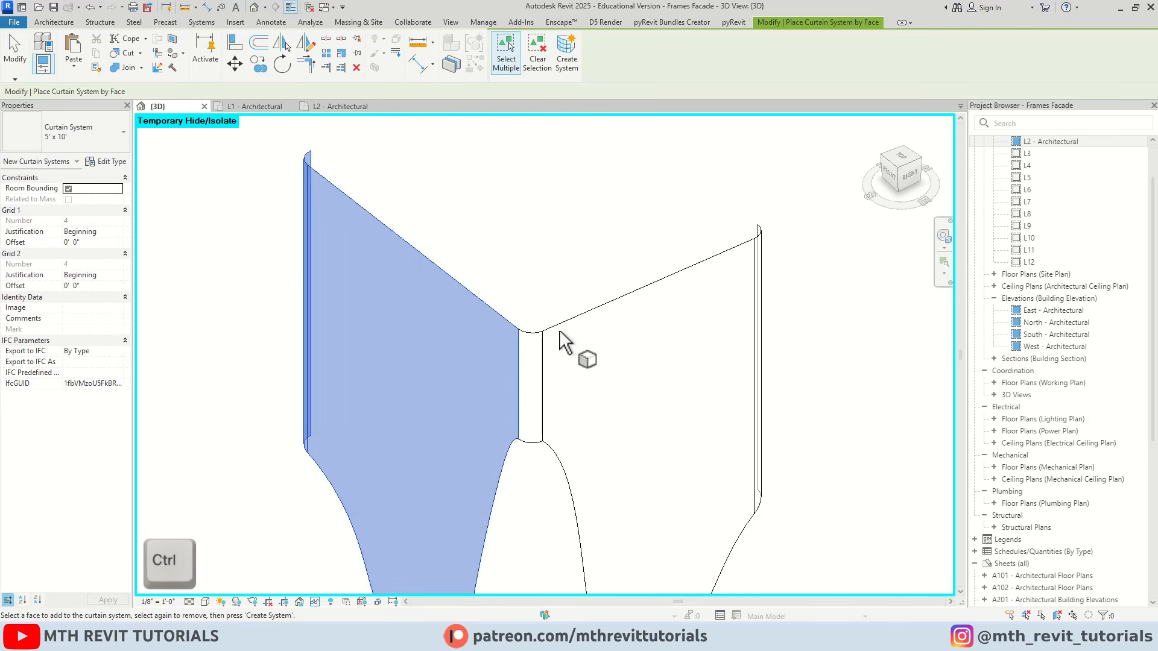
left_click(534, 332, "ctrl")
left_click(587, 312, "ctrl")
Add the curved corner face at the right face's far end and create the curtain system from the selected faces
scroll(597, 317, "down", 2)
middle_click_drag(615, 322, 552, 320, "shift")
scroll(582, 306, "up", 3)
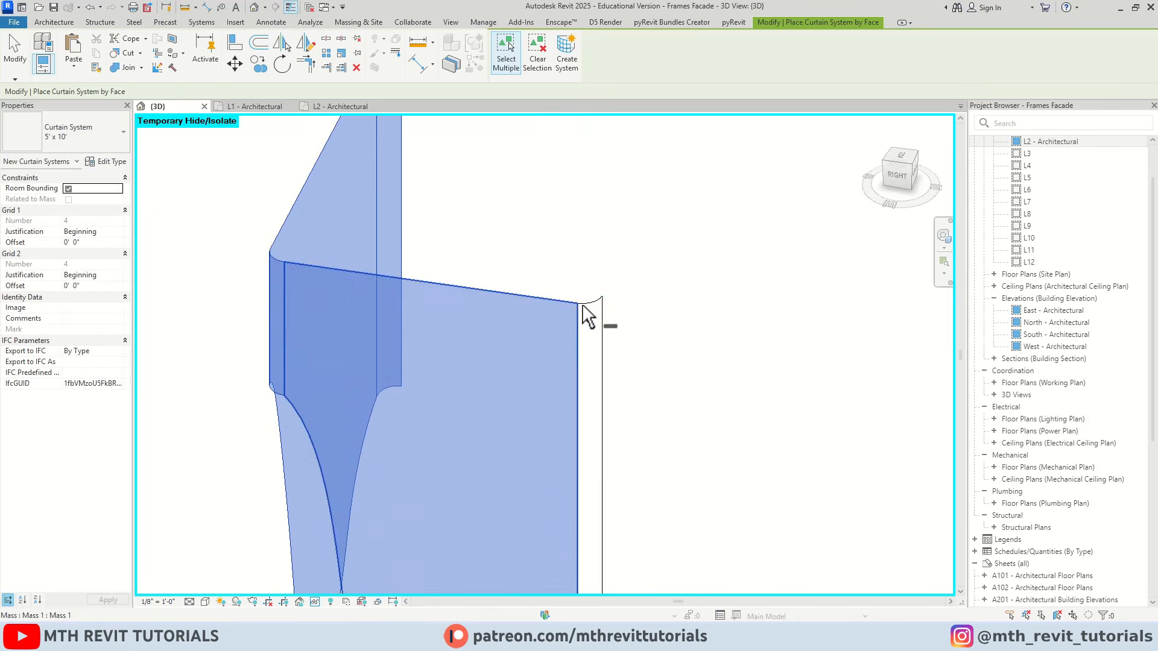
left_click(584, 303)
scroll(584, 309, "down", 3)
middle_click_drag(476, 320, 620, 305, "shift")
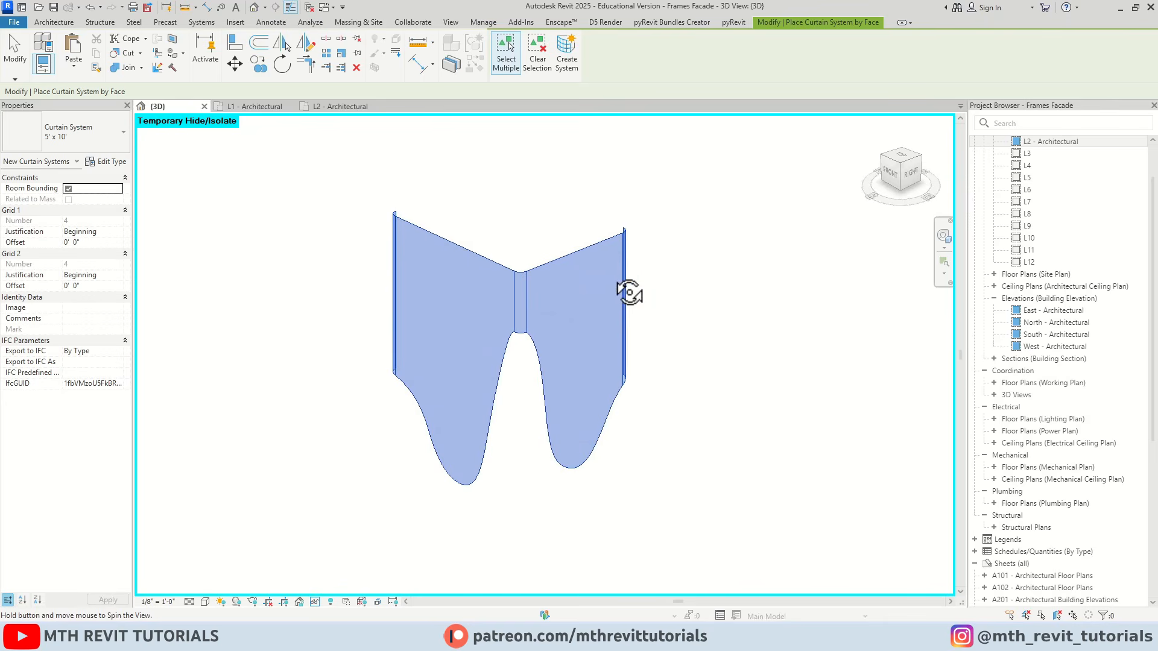
scroll(525, 202, "up", 1)
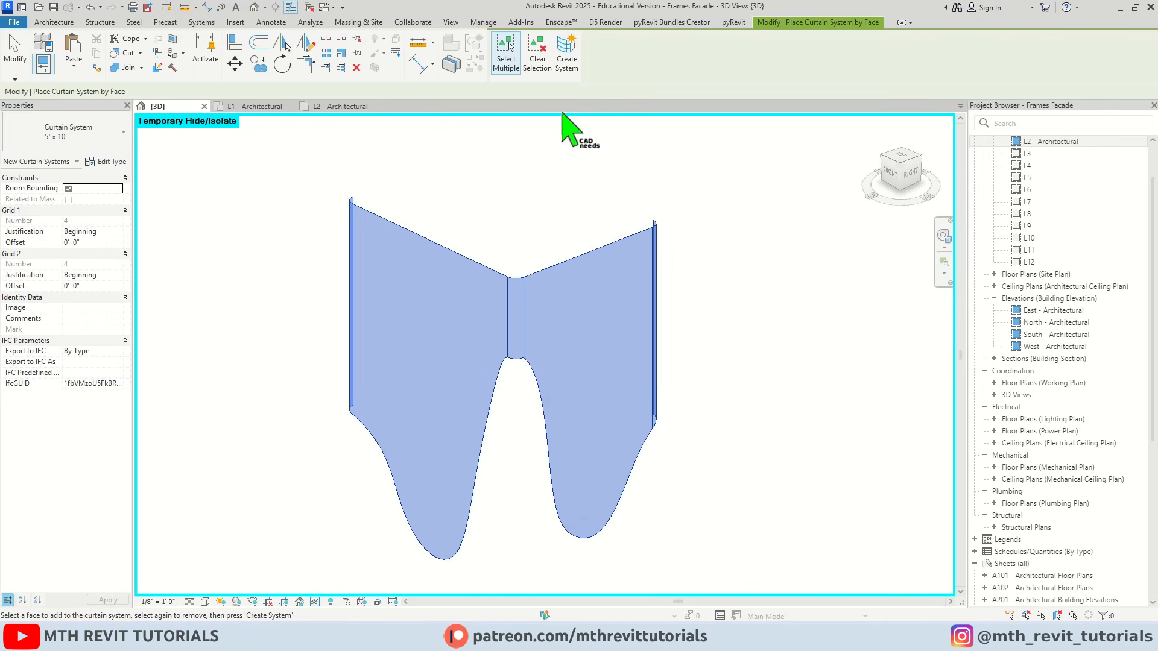
left_click(571, 74)
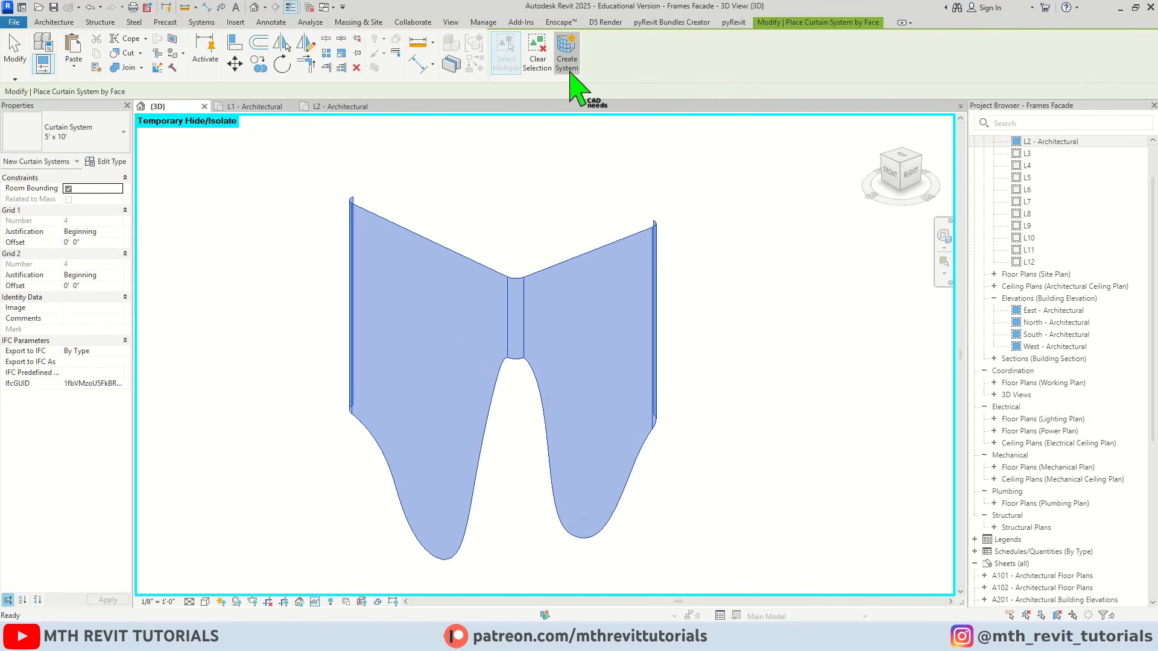
middle_click_drag(529, 329, 649, 334, "shift")
scroll(492, 326, "up", 2)
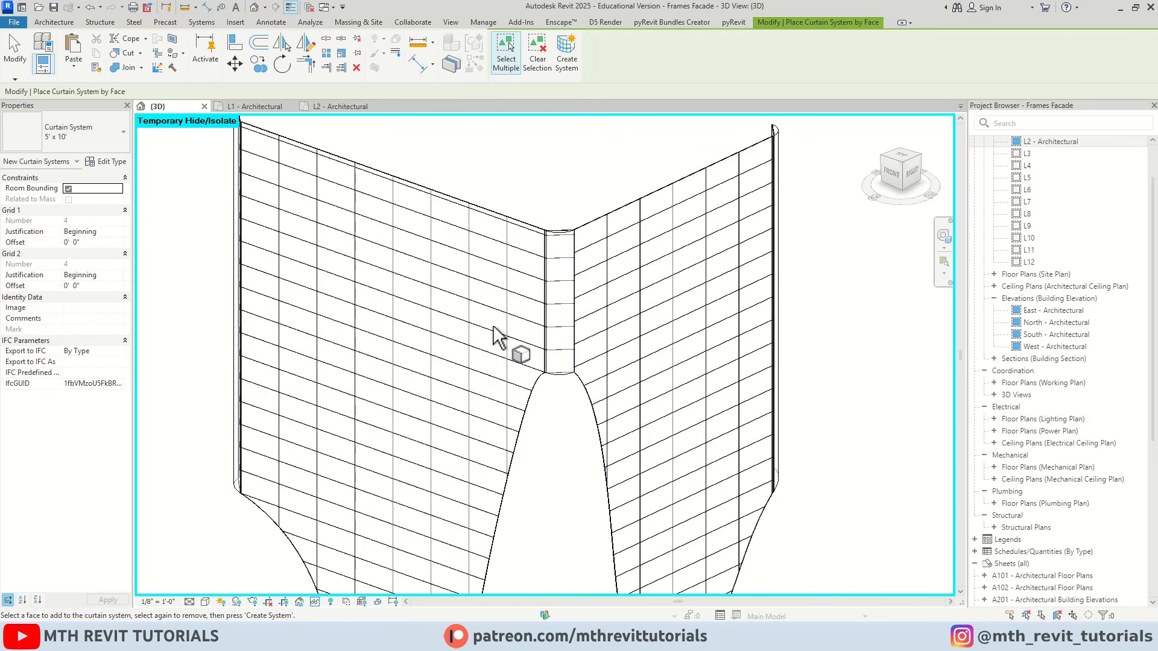
scroll(345, 261, "down", 1)
key("Escape")
Duplicate the curtain system's type as Frame, with 4' 0" spacing for Grid 1 and 10' 0" for Grid 2
scroll(386, 251, "up", 2)
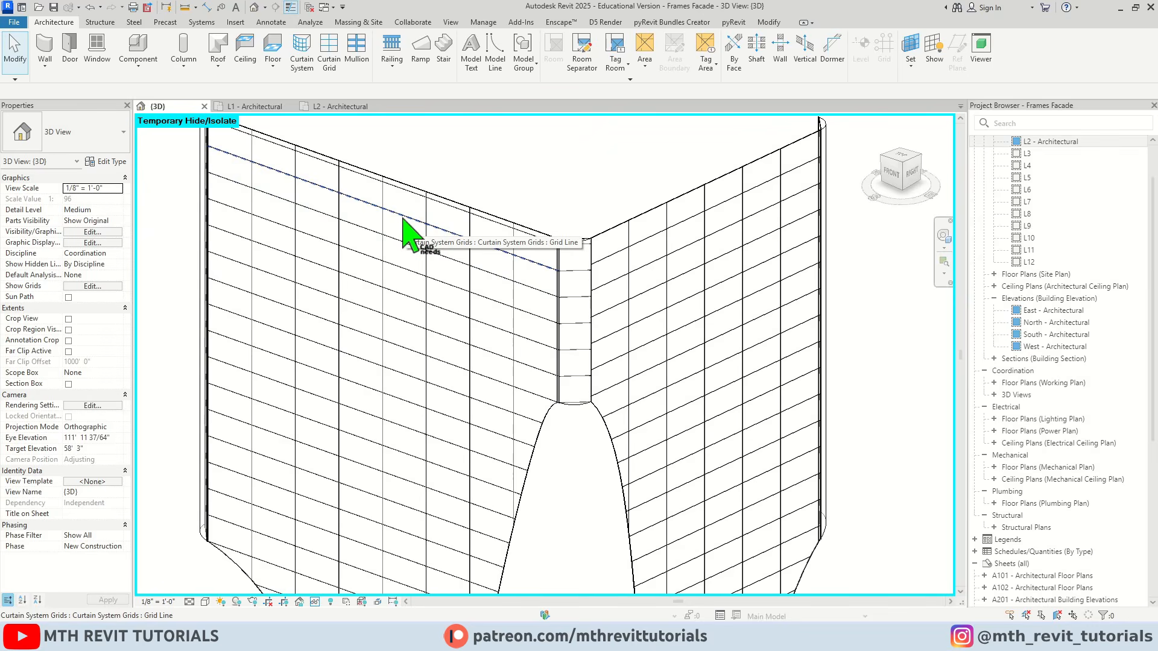
scroll(410, 214, "up", 1)
key("Tab")
key("Tab")
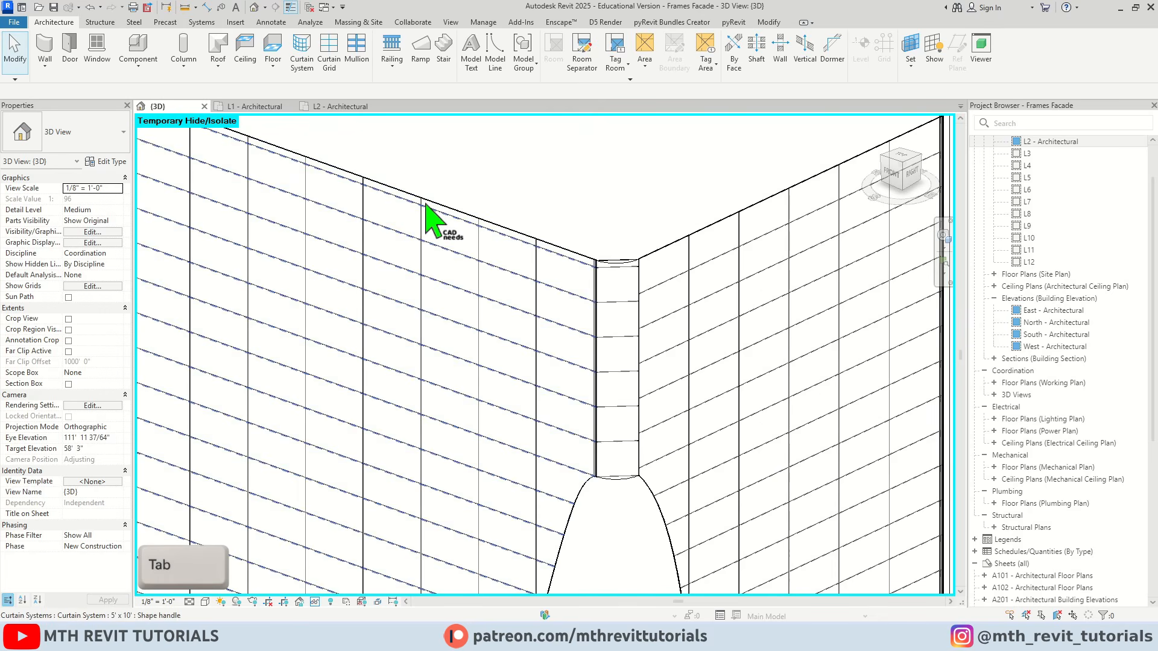
left_click(426, 205)
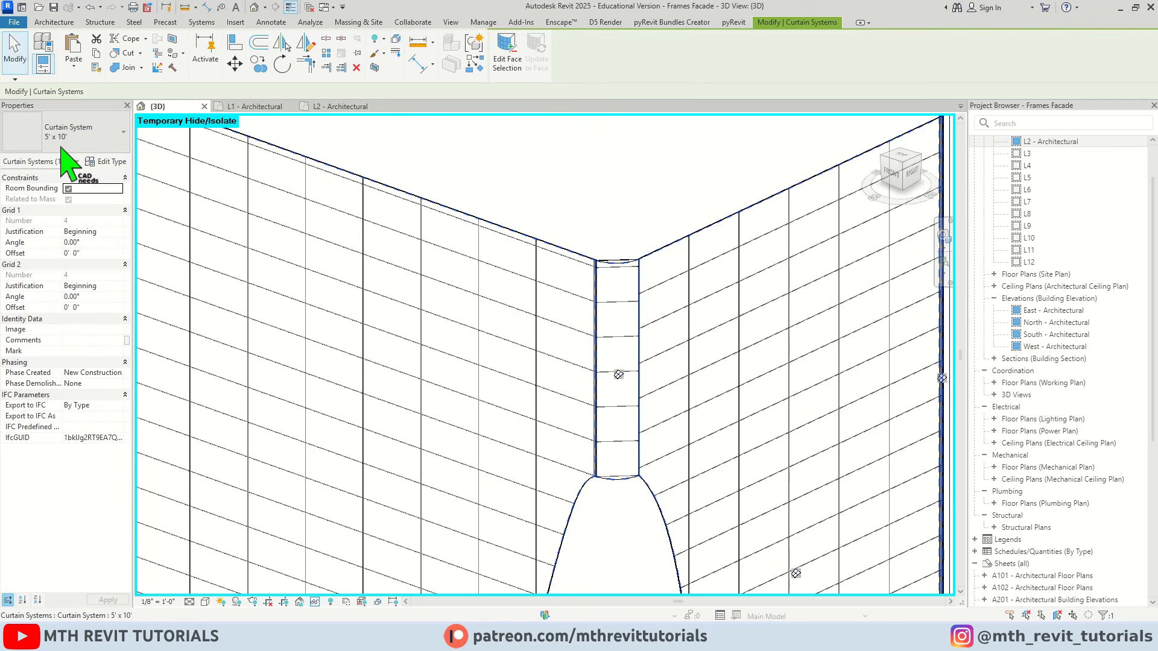
left_click(107, 162)
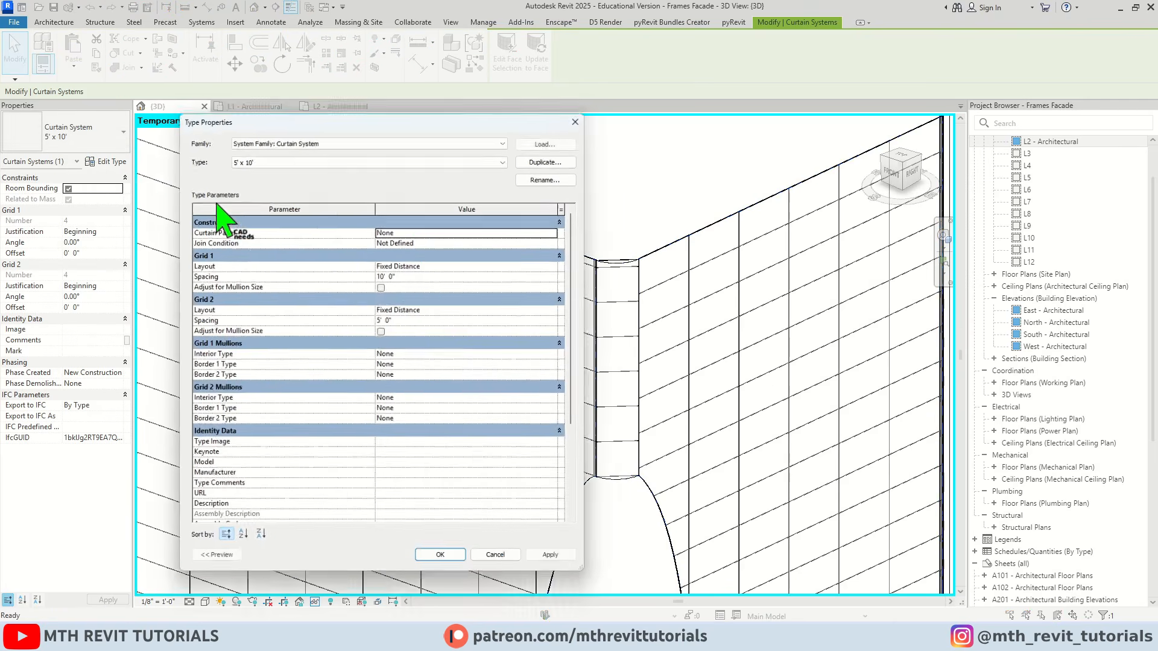
left_click(552, 155)
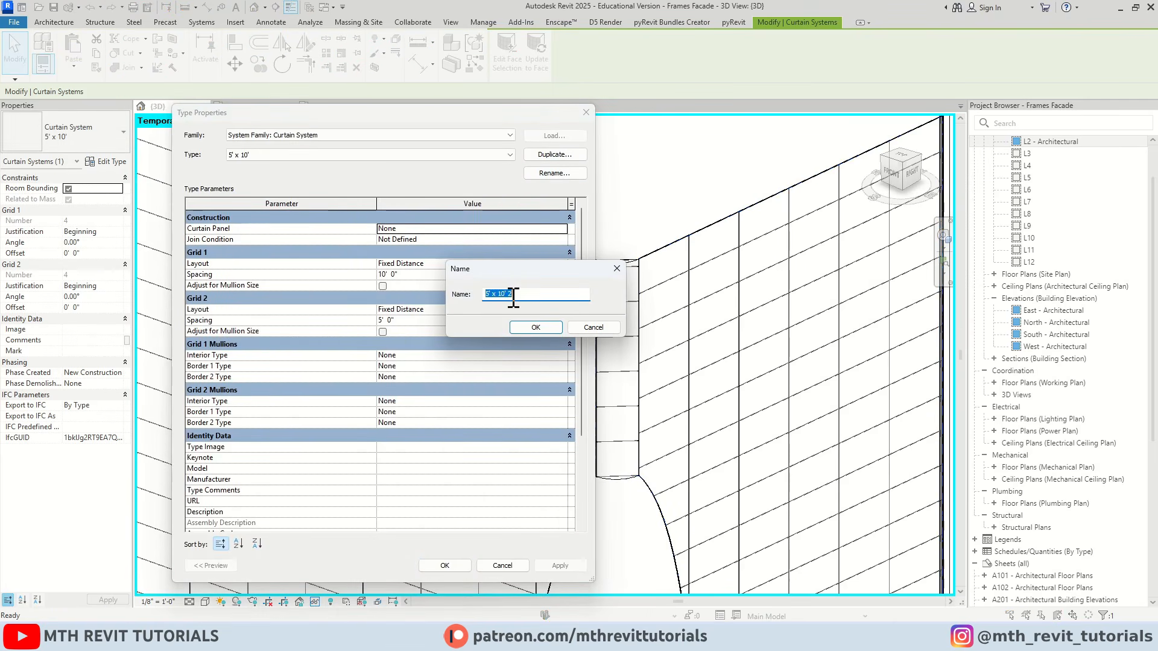
type("Frame")
left_click(536, 328)
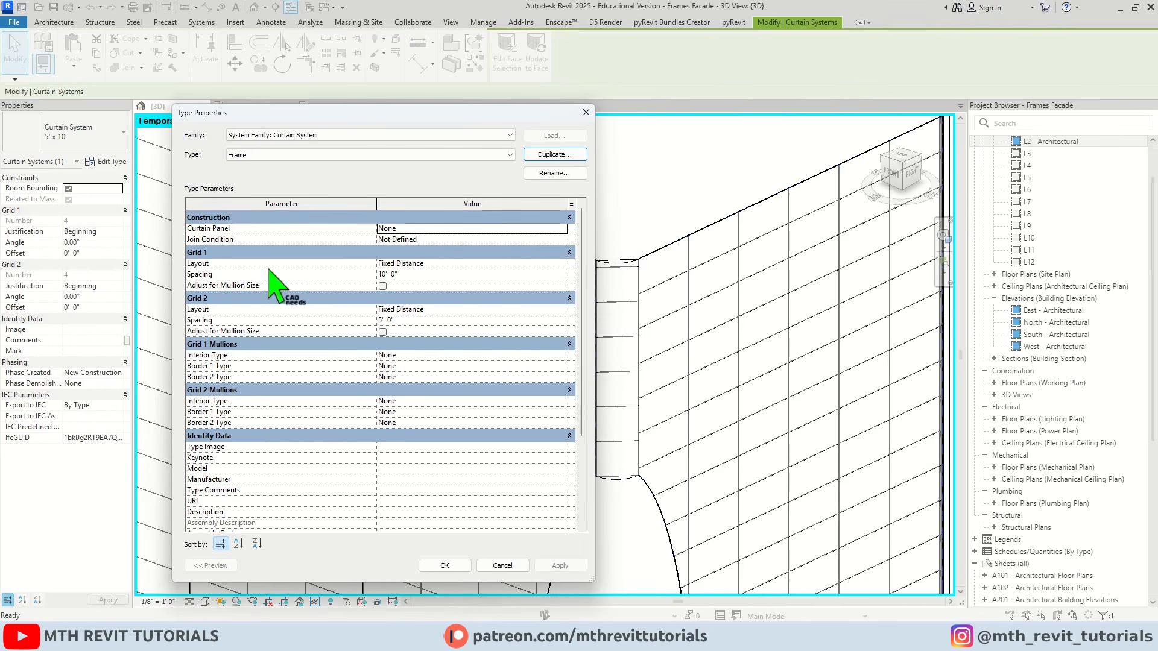
left_click(561, 264)
left_click(402, 284)
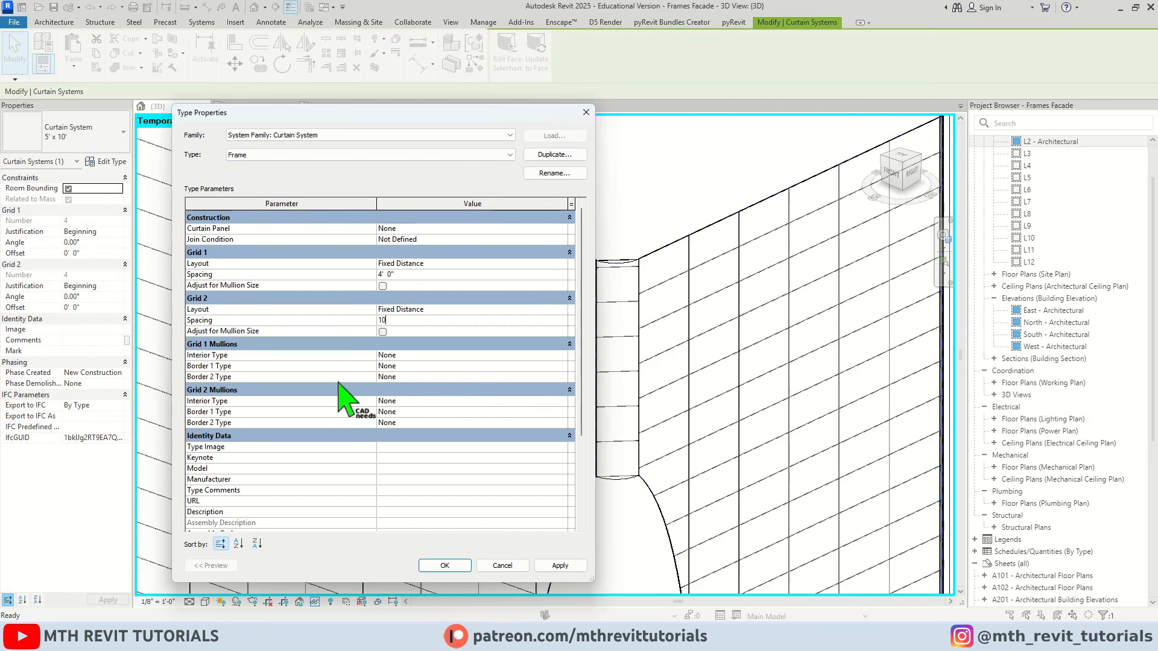
Set the Grid 1 interior and both border mullions to Rectangular Mullion : 2.5" x 5" rectangular
left_click(560, 356)
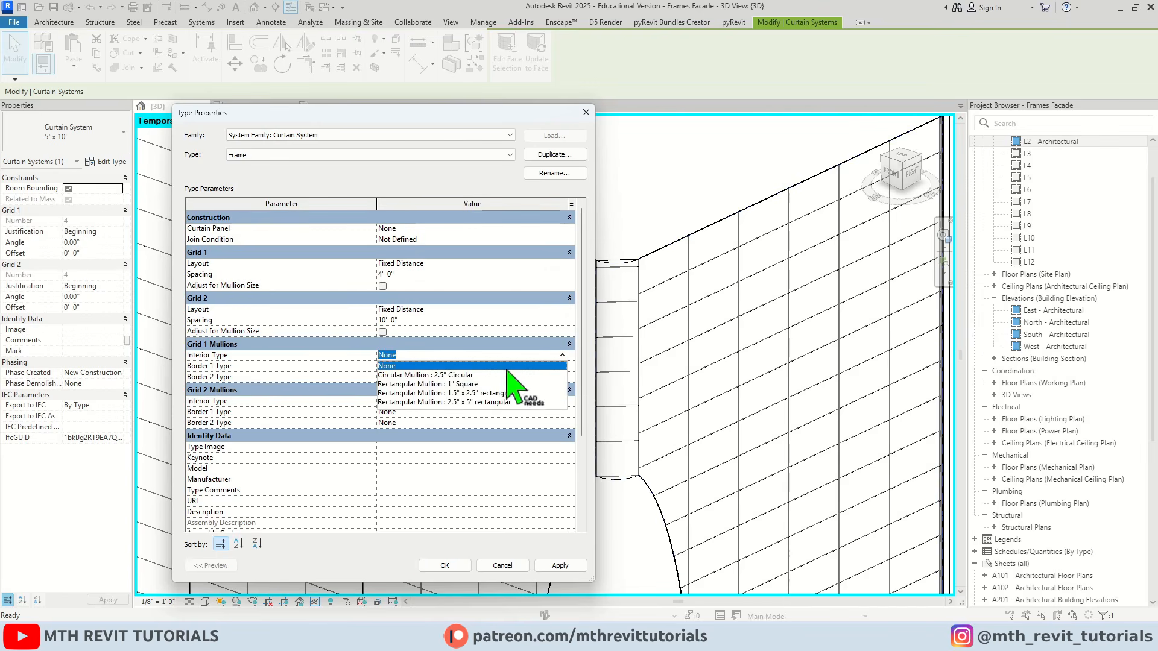
left_click(465, 401)
left_click(562, 366)
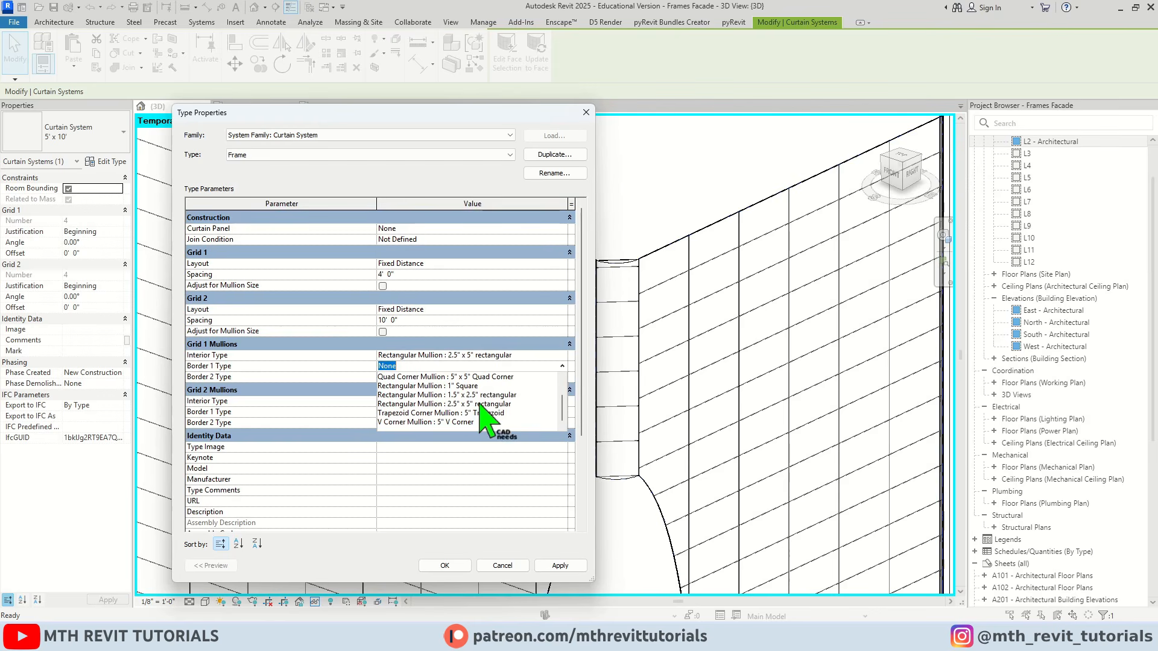
left_click(479, 404)
left_click(562, 377)
left_click(481, 415)
Set the Grid 2 interior and both border mullions to Rectangular Mullion : 2.5" x 5" rectangular, then apply the type and dismiss the warnings
left_click(562, 401)
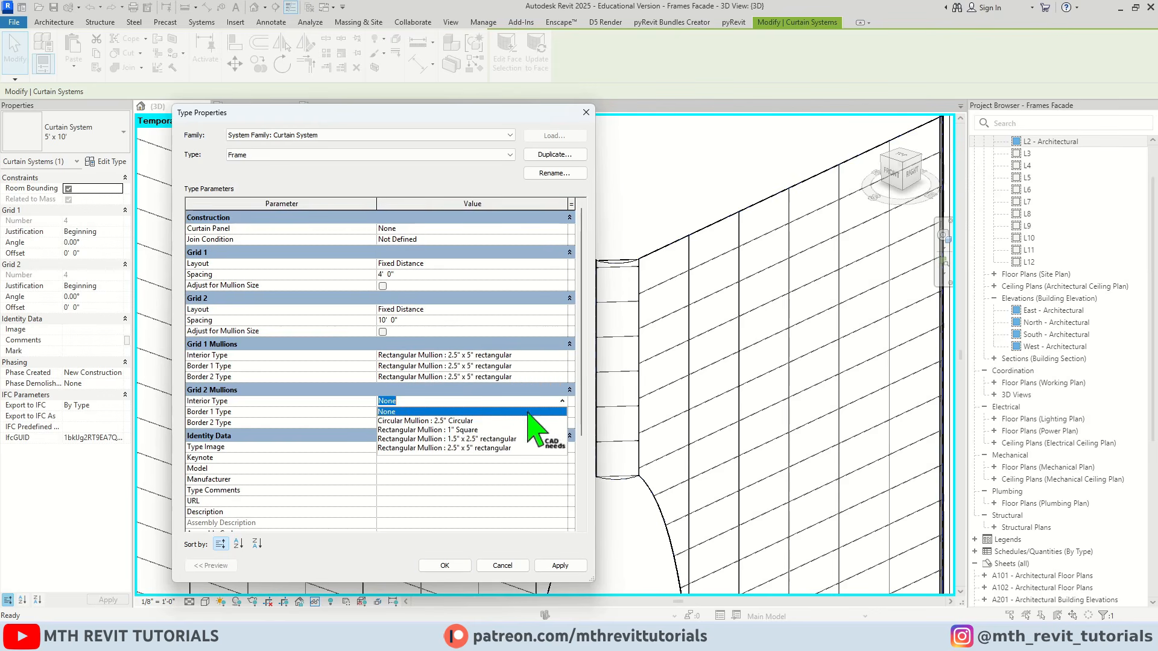
left_click(485, 450)
left_click(562, 412)
left_click(489, 459)
left_click(562, 422)
left_click(485, 469)
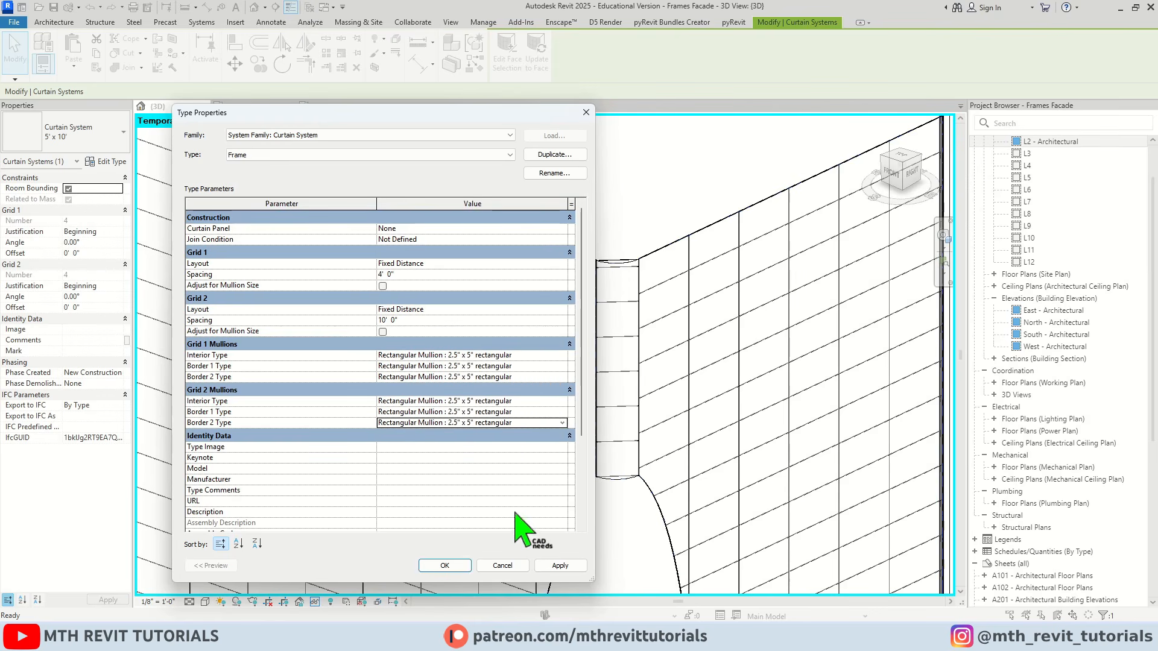
left_click(550, 567)
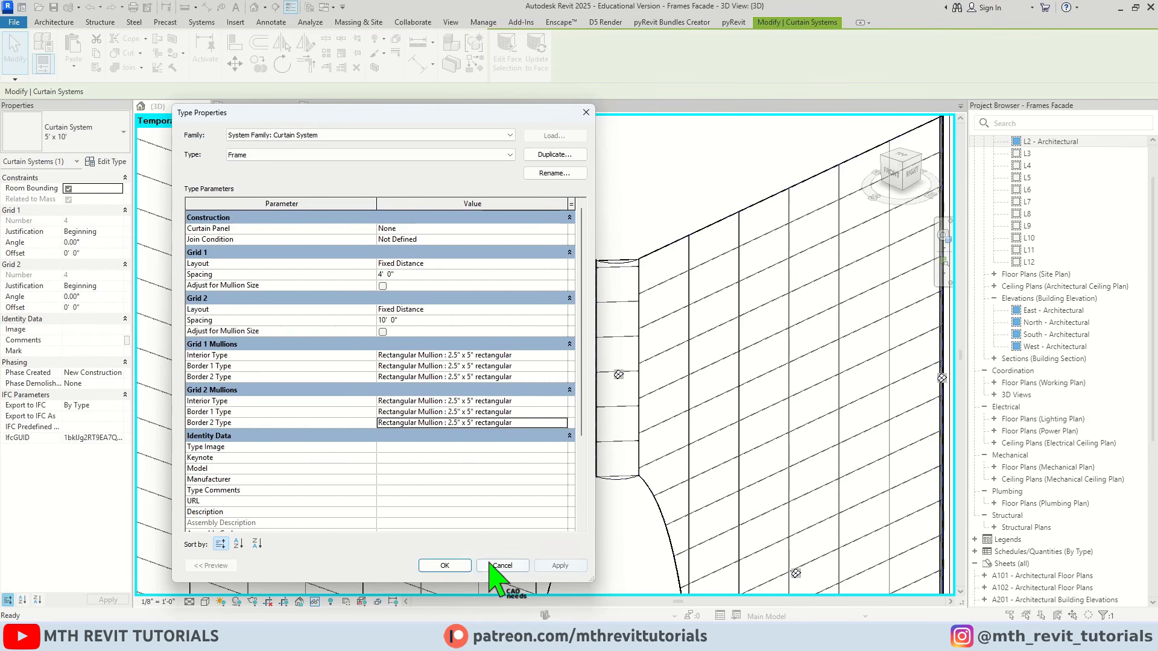
left_click(445, 566)
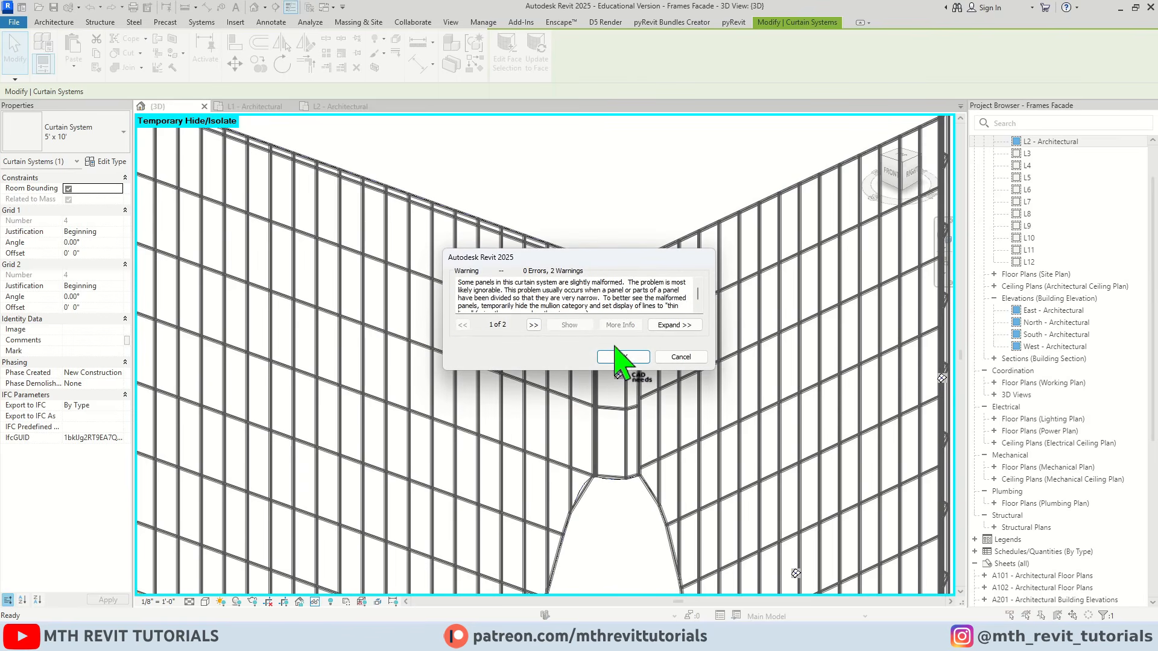
left_click(623, 357)
scroll(491, 322, "down", 5)
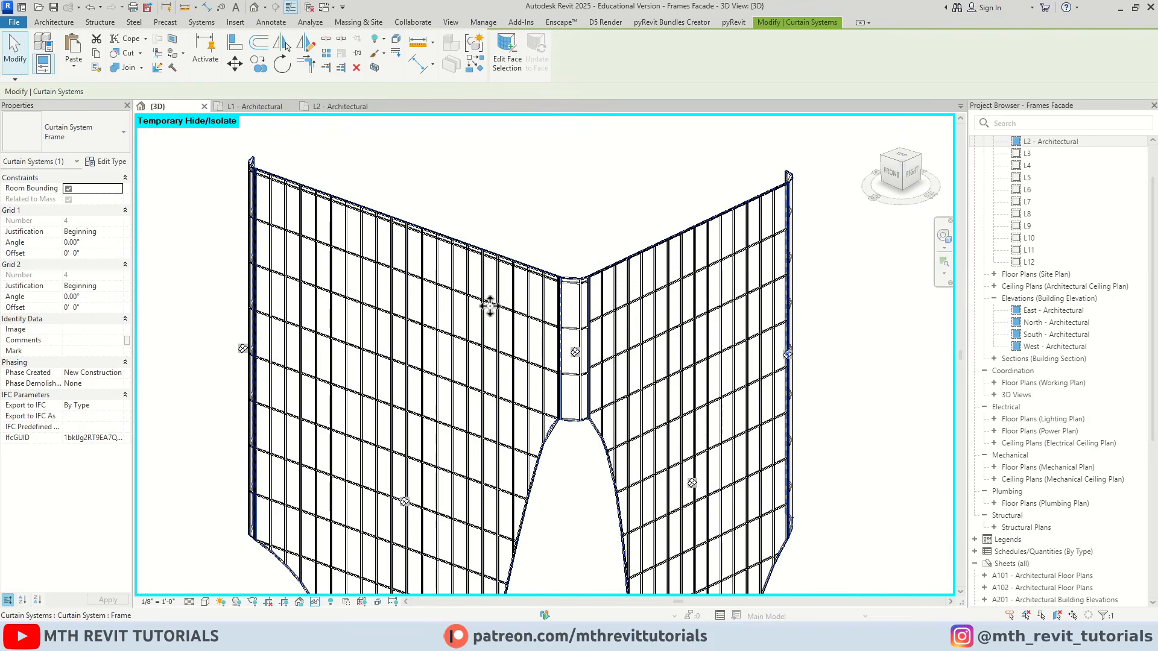
key("Escape")
Set the Grid 1 spacing of the Frame curtain system type to 6' 0"
middle_click_drag(491, 342, 524, 406)
scroll(422, 306, "up", 4)
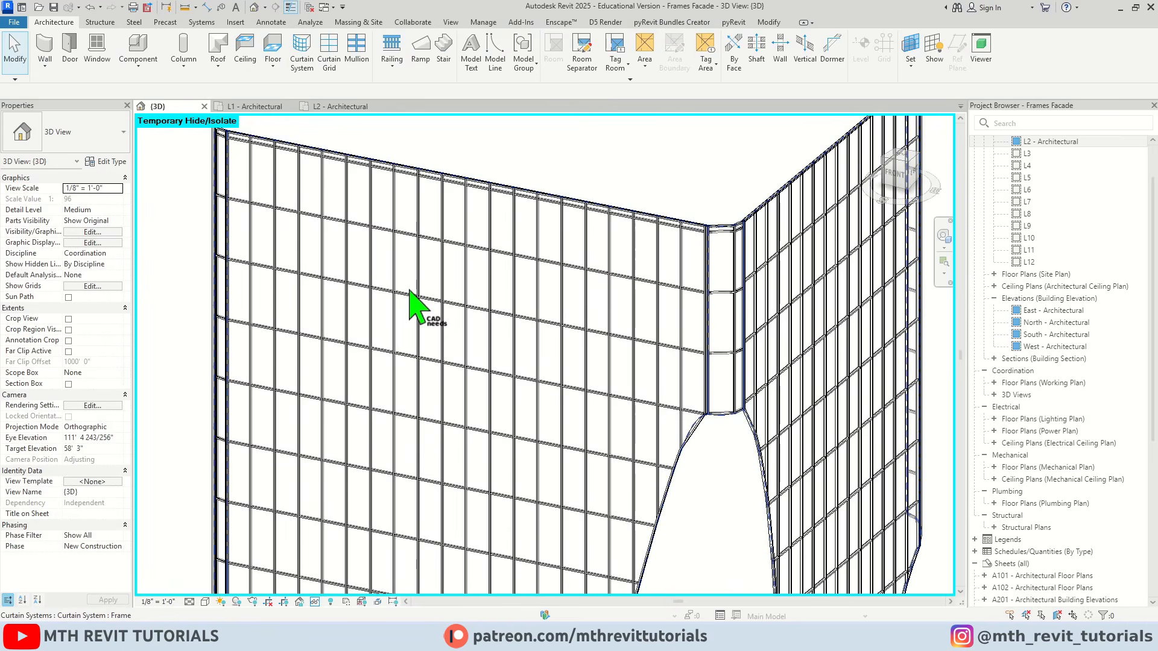
scroll(481, 276, "up", 2)
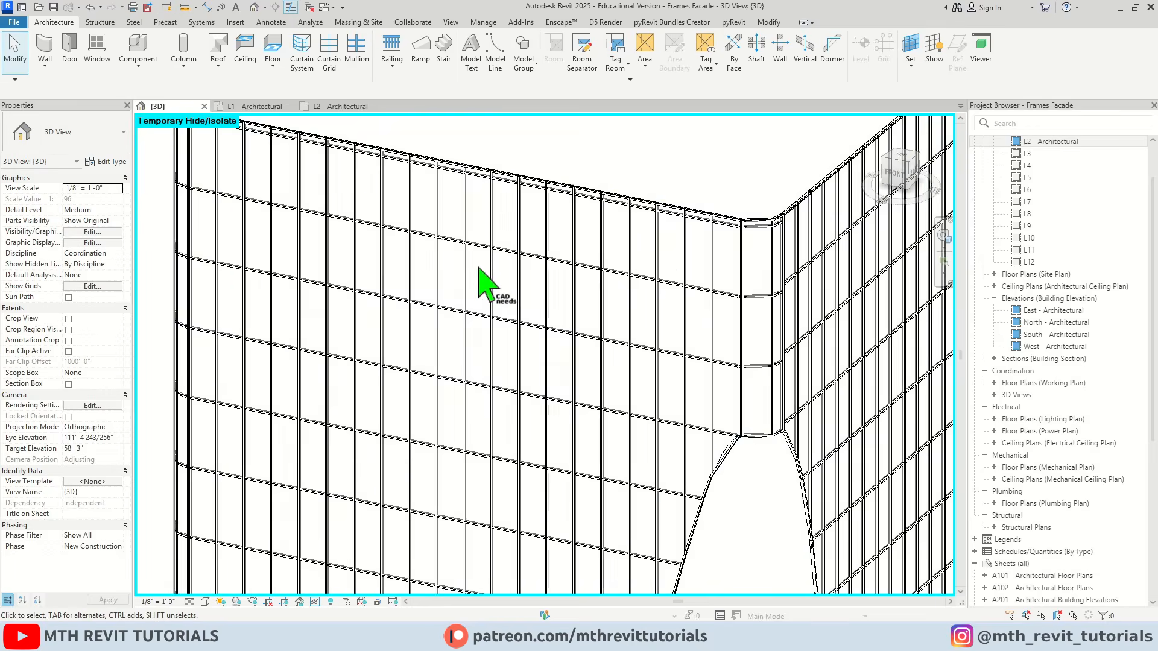
key("Tab")
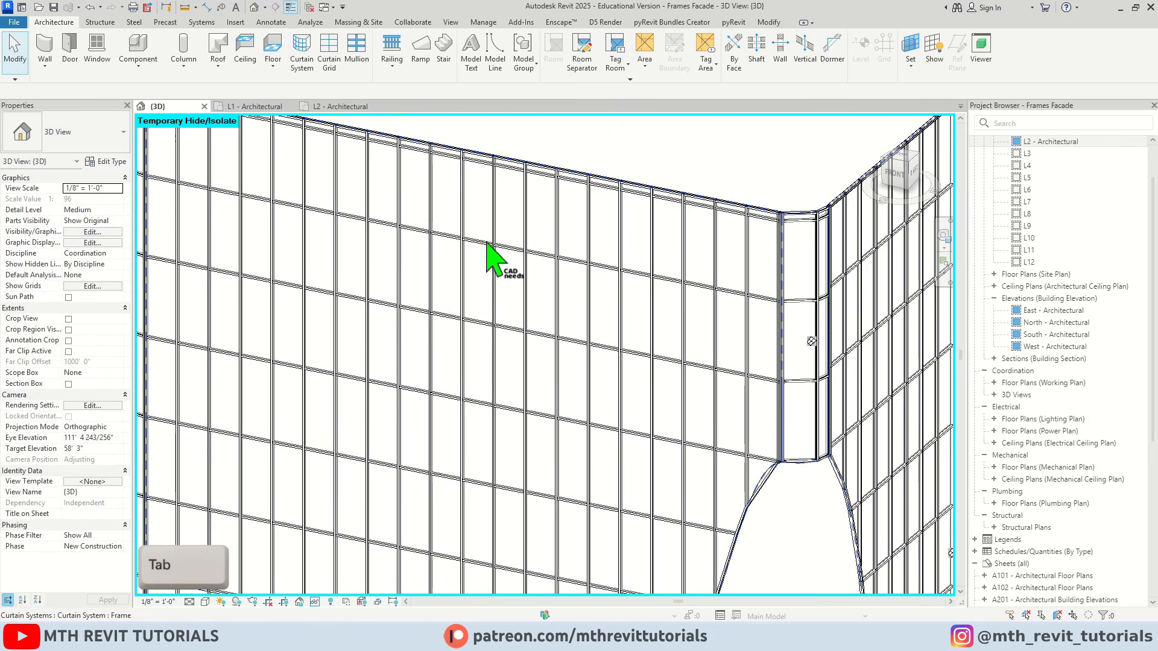
left_click(487, 247)
left_click(106, 161)
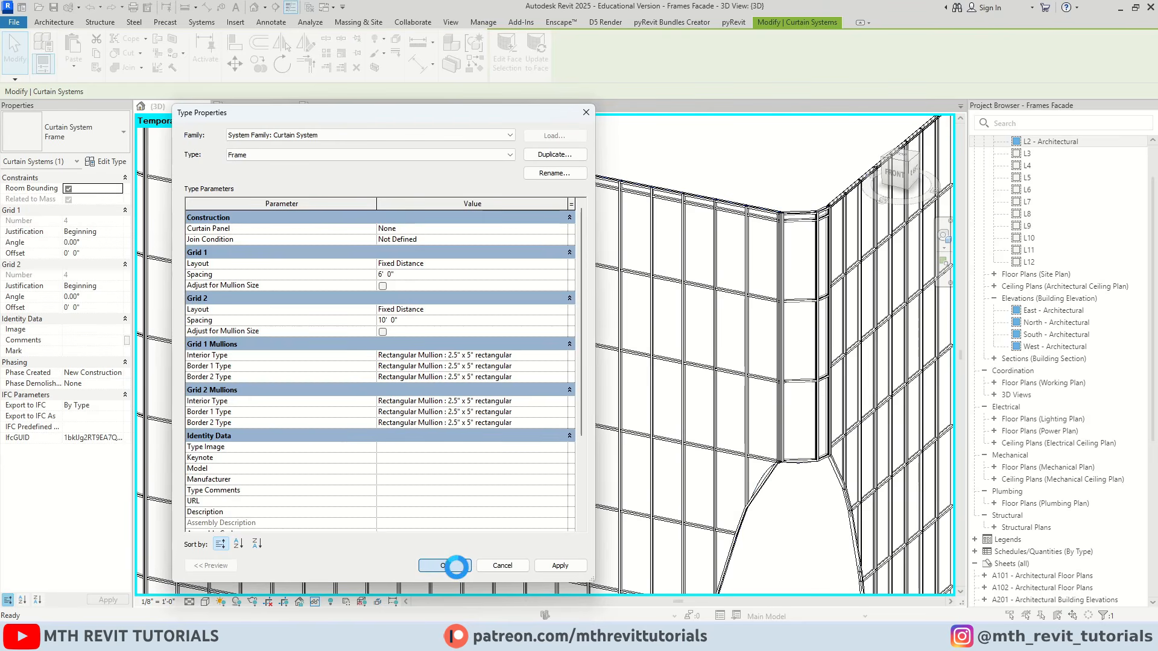
left_click(457, 566)
key("Escape")
scroll(517, 374, "down", 4)
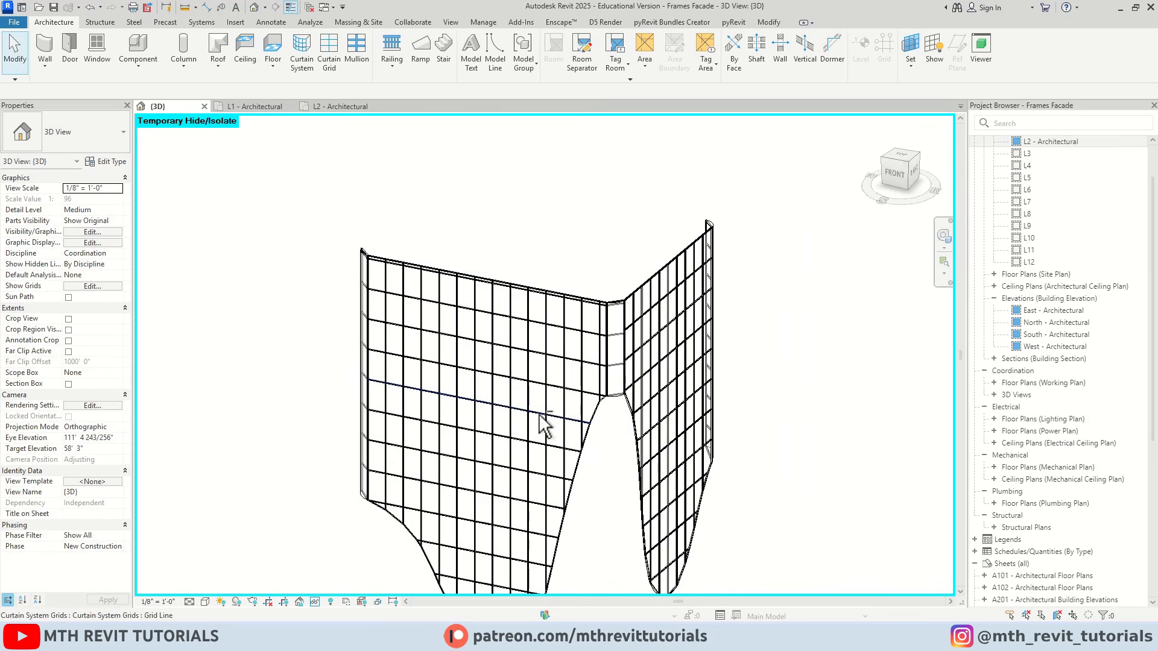
middle_click_drag(539, 416, 527, 444, "shift")
scroll(465, 380, "up", 5)
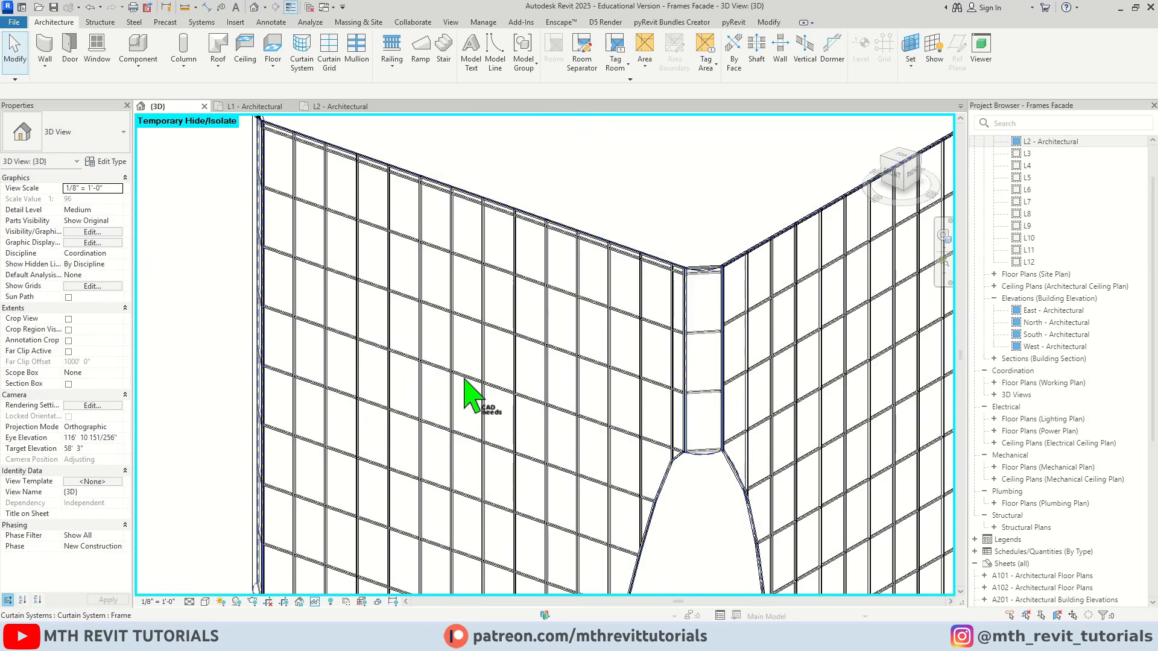
Examine the type parameters of a horizontal Rectangular Mullion on the curtain system, then close them without changes
scroll(464, 335, "up", 2)
scroll(466, 333, "up", 5)
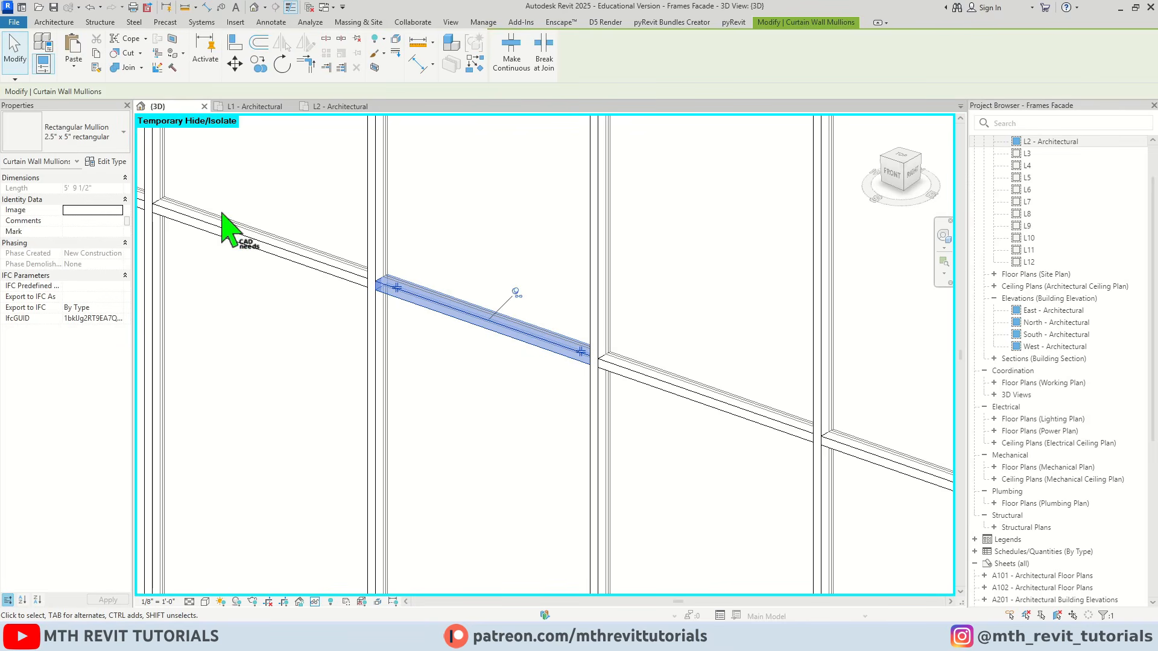
left_click(112, 162)
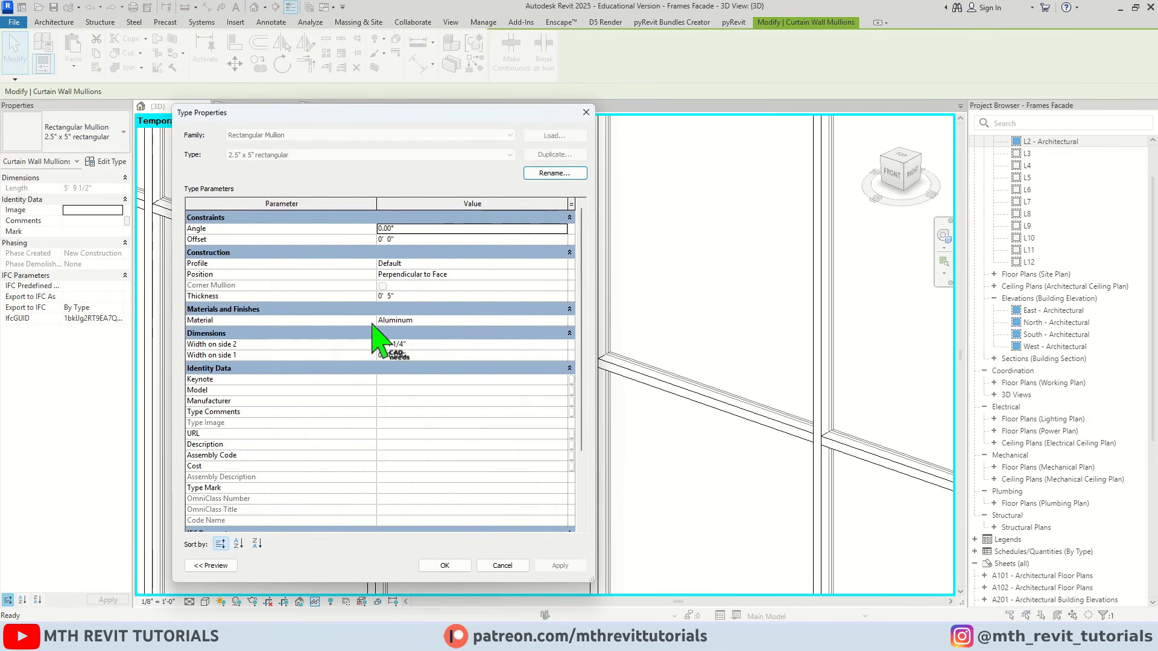
scroll(561, 331, "down", 3)
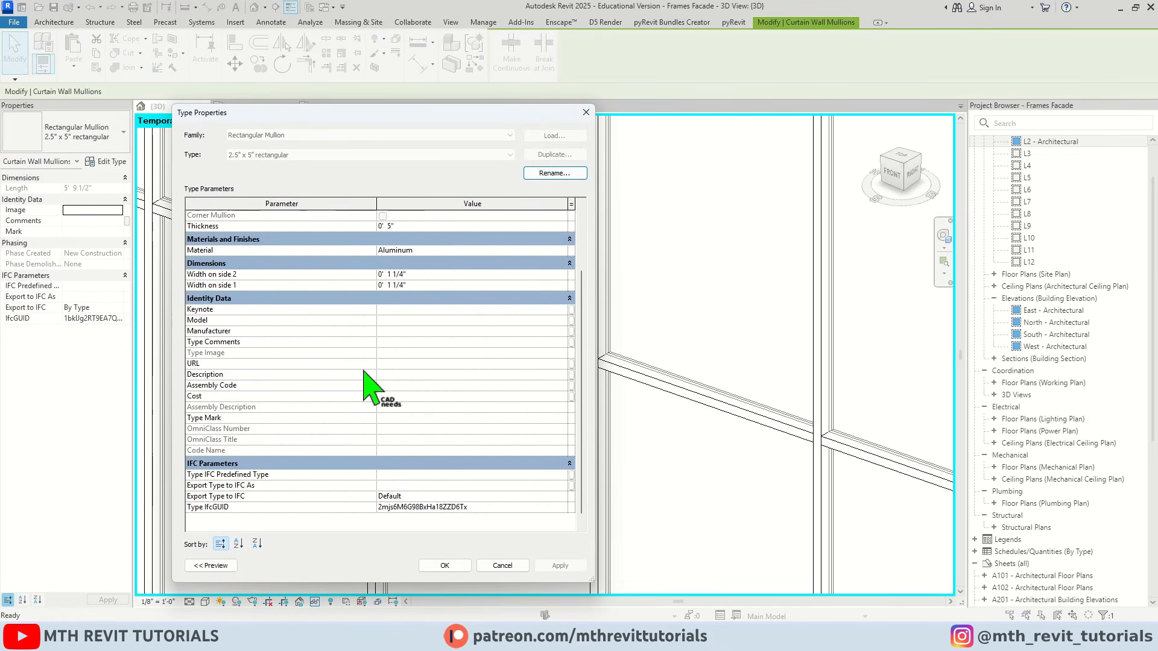
scroll(364, 372, "up", 3)
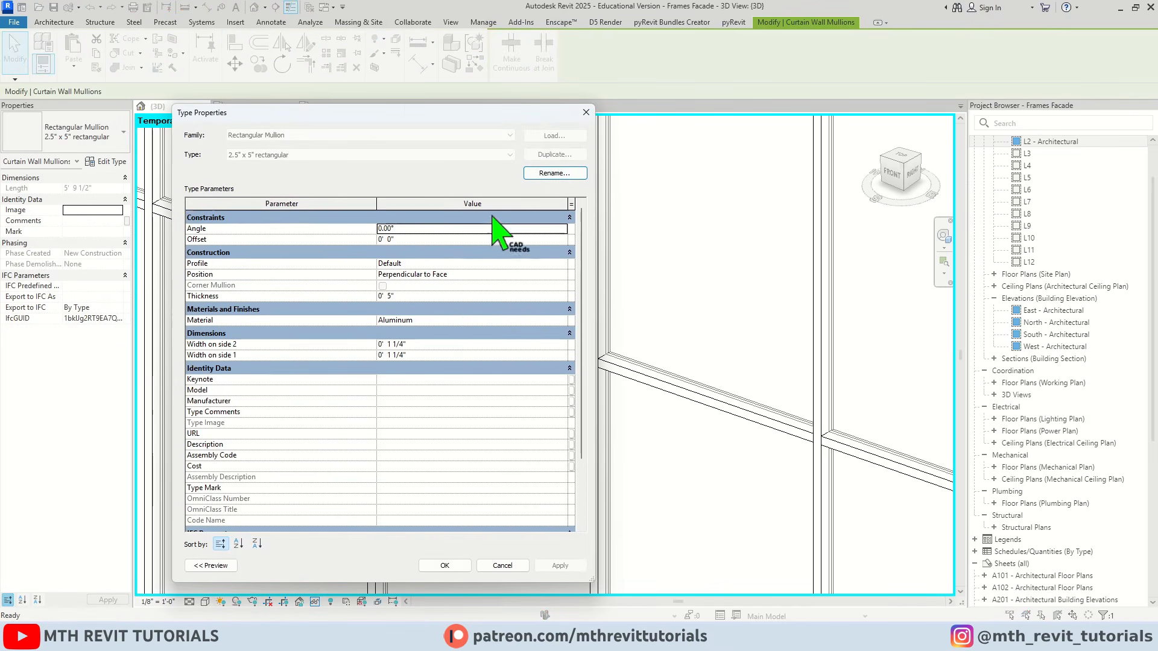
left_click(586, 113)
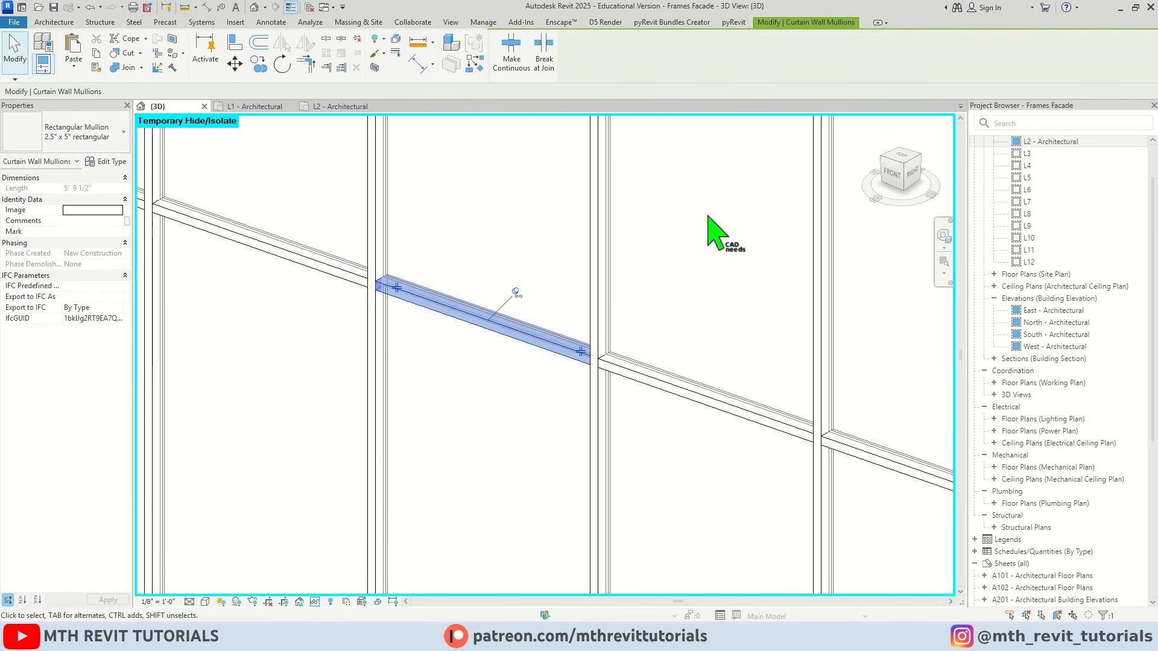
Find the 2.5" x 5" rectangular mullion type in the project and duplicate it as 1' x 6" Frame
left_click(1034, 141)
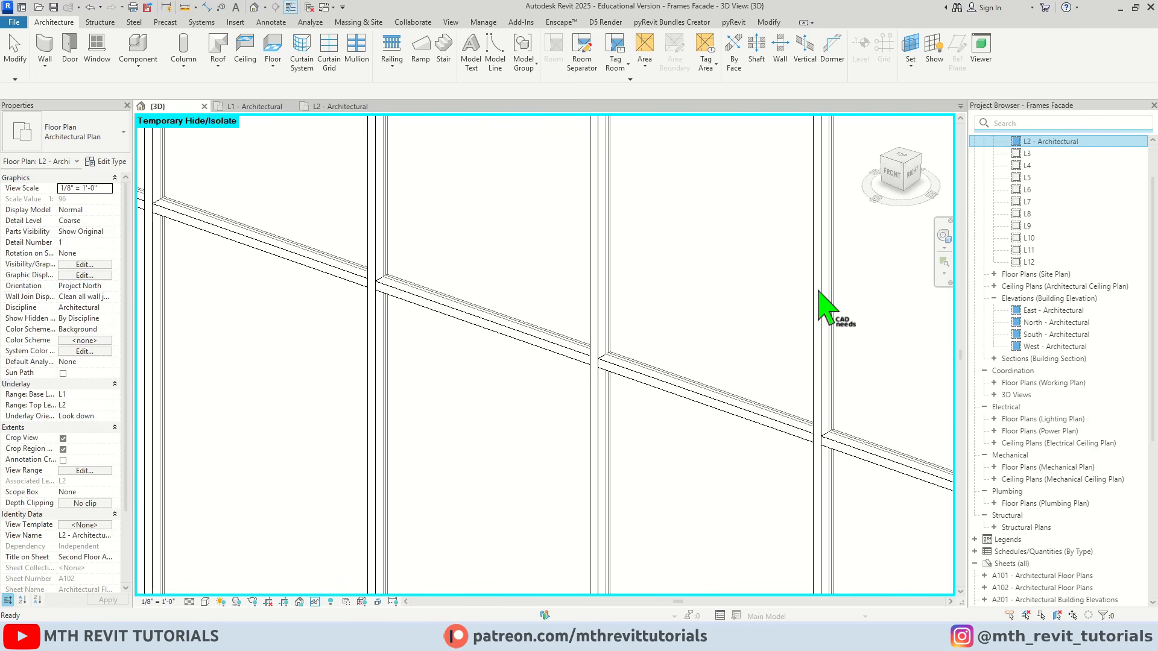
type("2.5\" x 5")
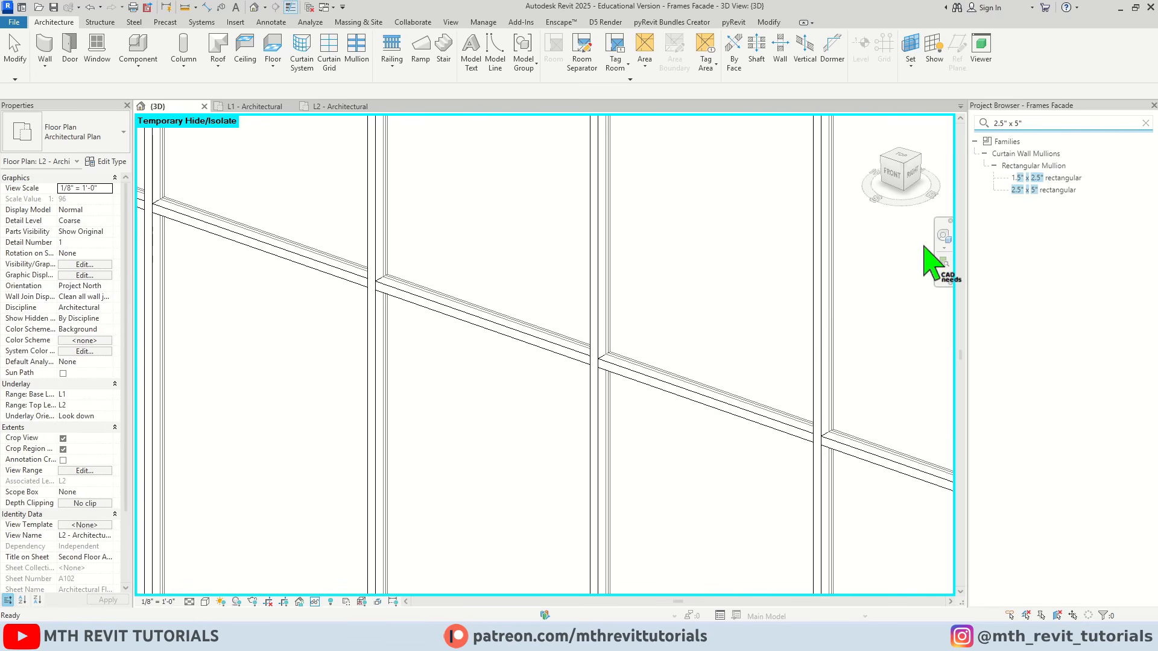
right_click(1032, 189)
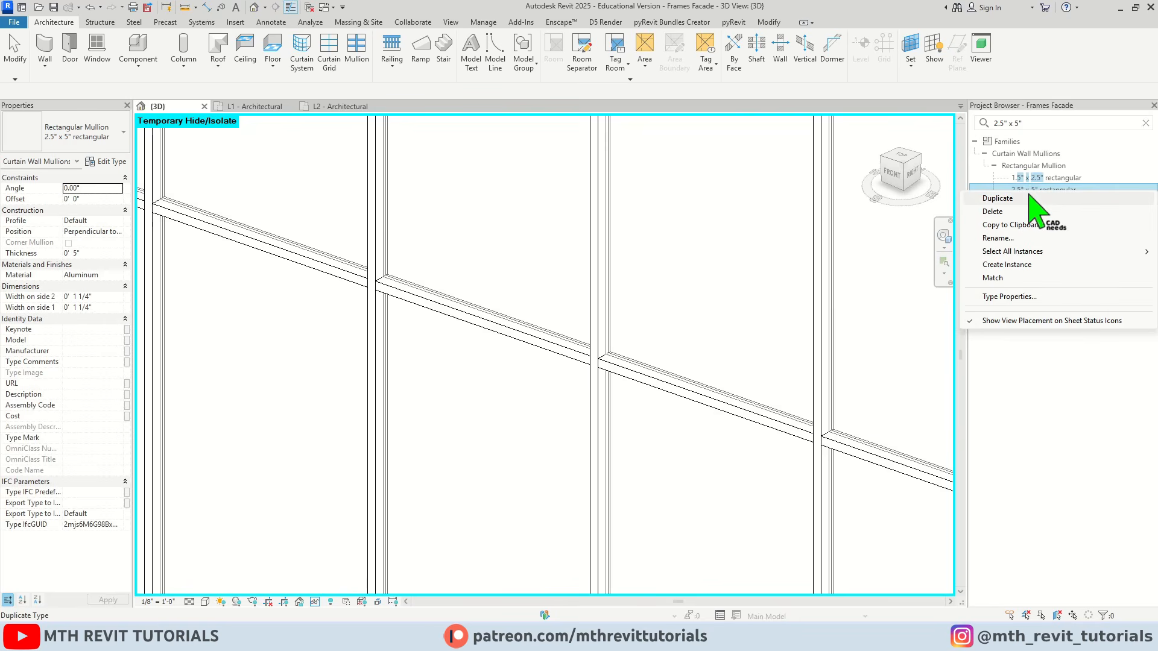
left_click(1049, 198)
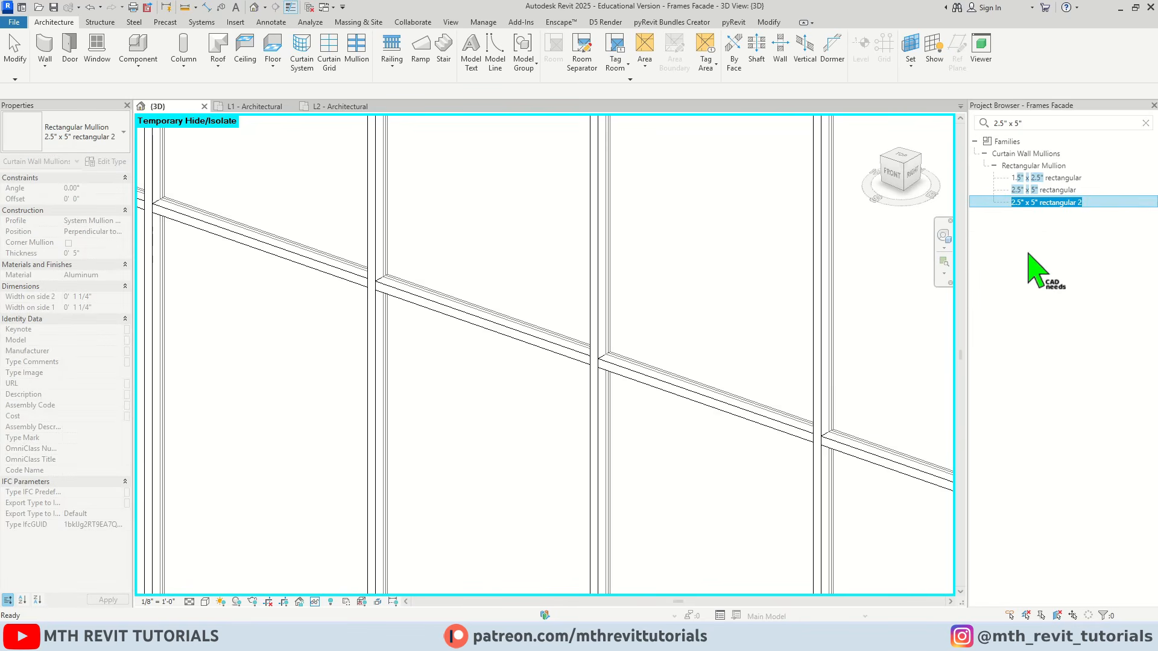
type("1' x 6\" Frame")
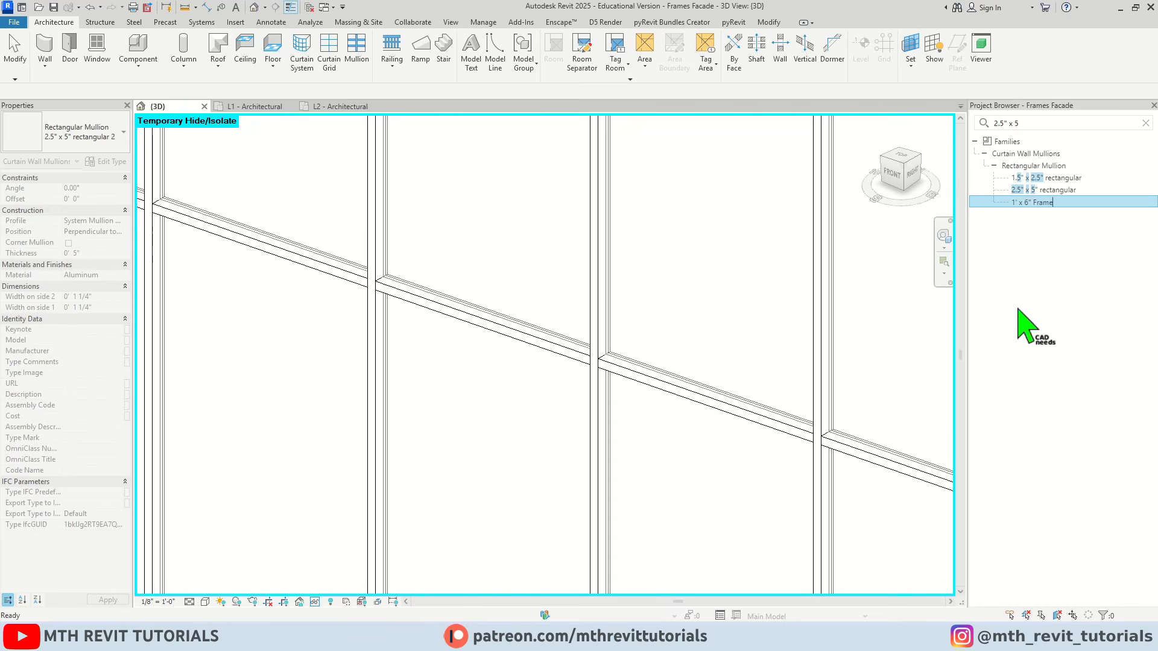
key("Return")
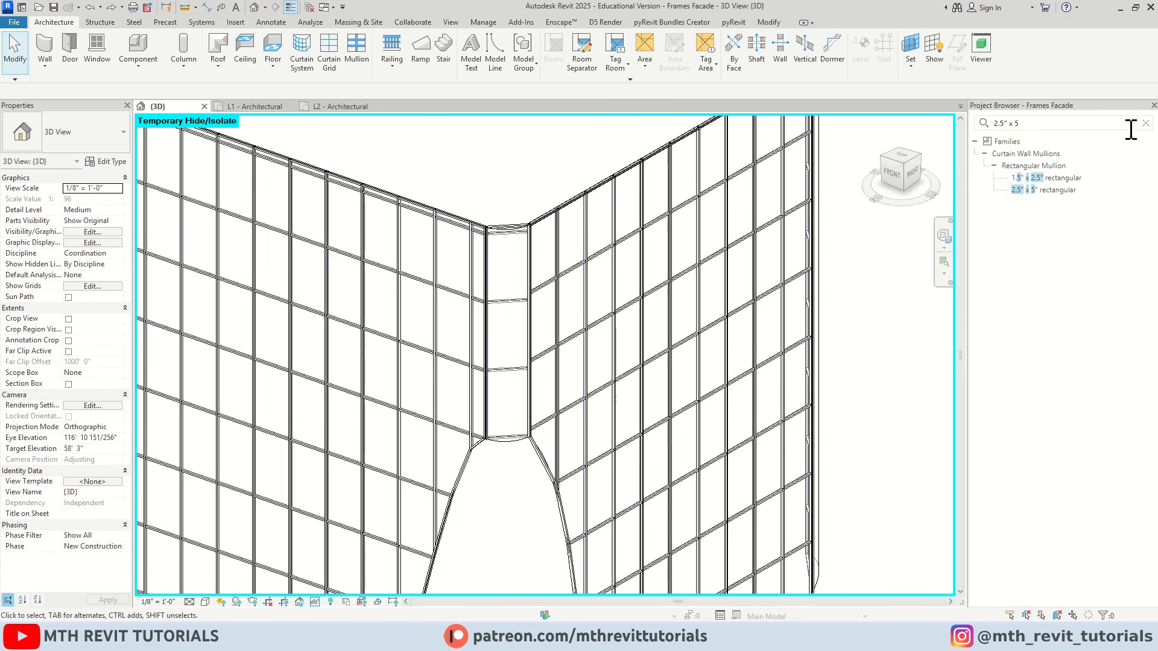
Find the 1' x 6" Frame mullion type and set its thickness and the widths on both sides to 6"
left_click_drag(1109, 123, 866, 107)
type("fra")
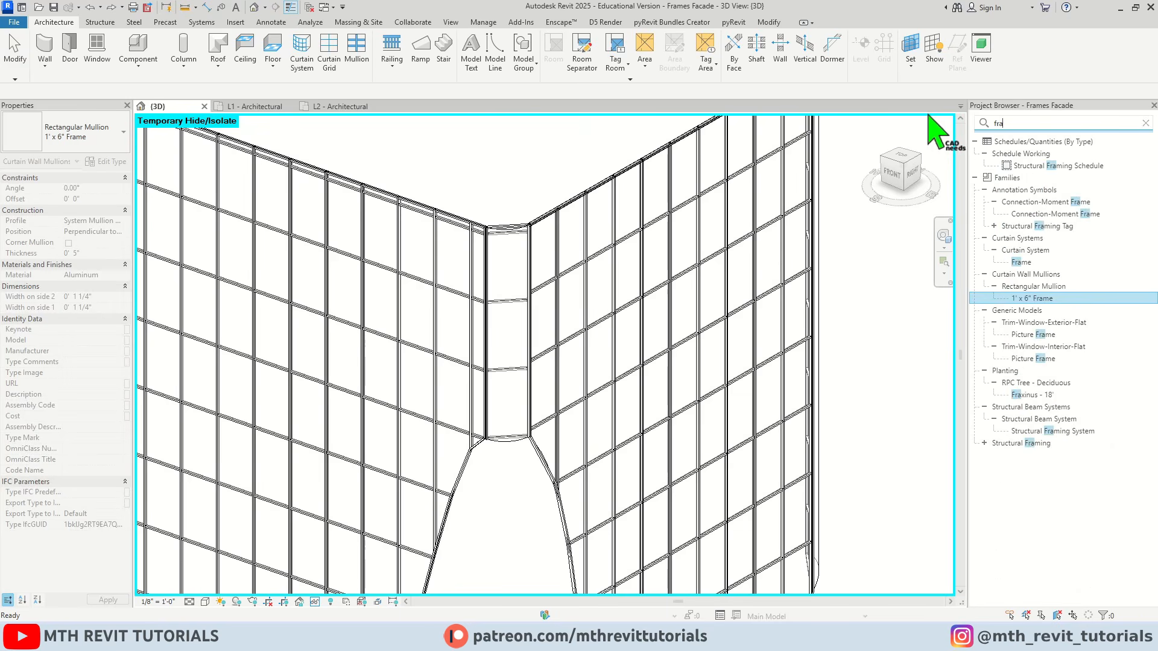
type("me")
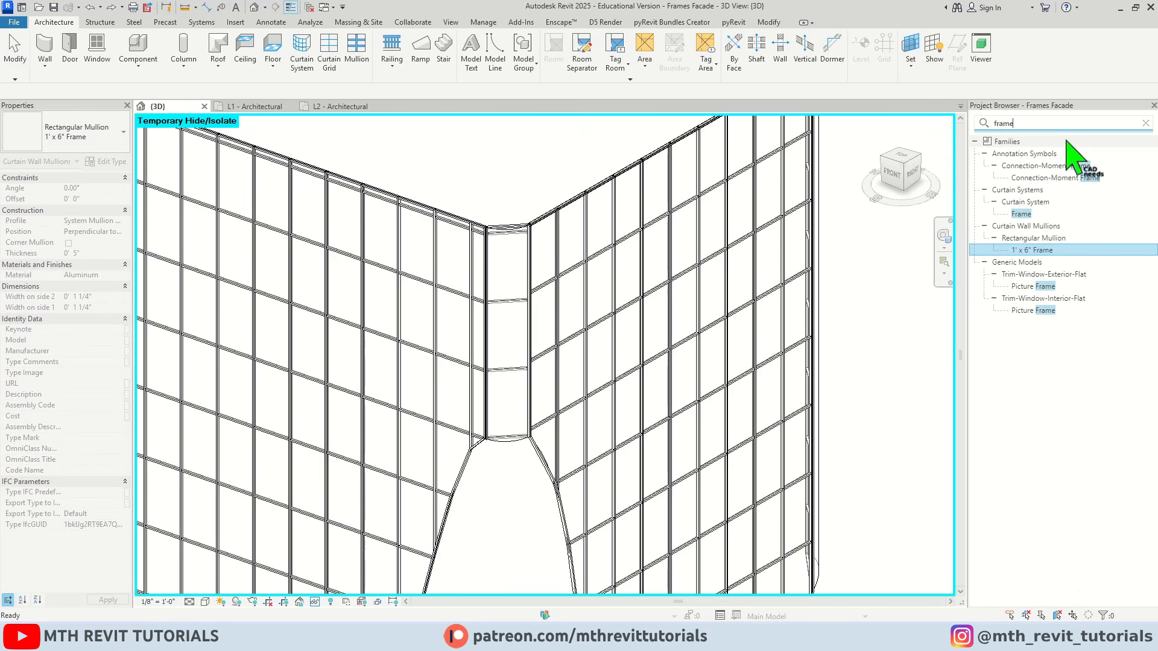
double_click(1042, 250)
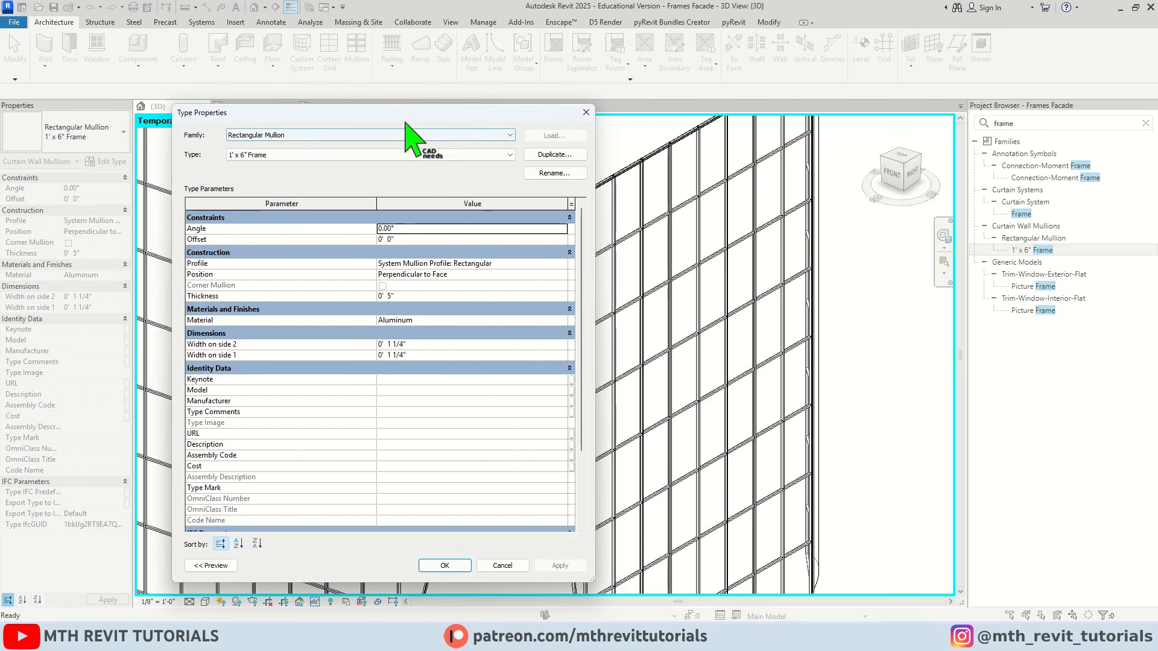
left_click_drag(482, 123, 488, 118)
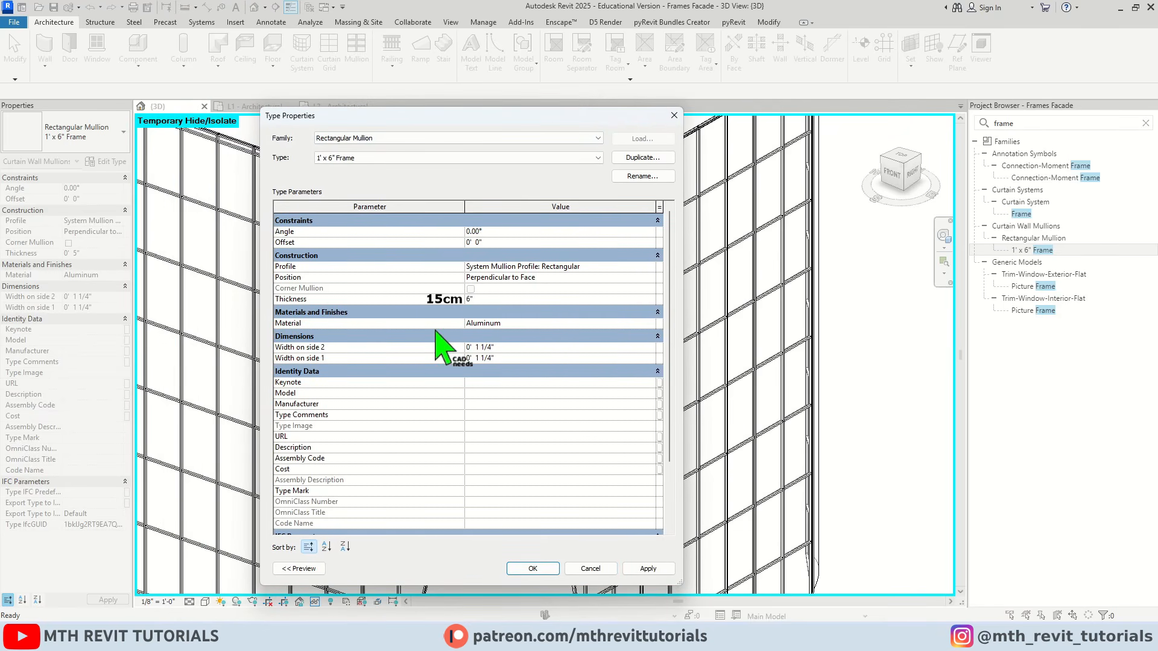
left_click(510, 358)
left_click(532, 570)
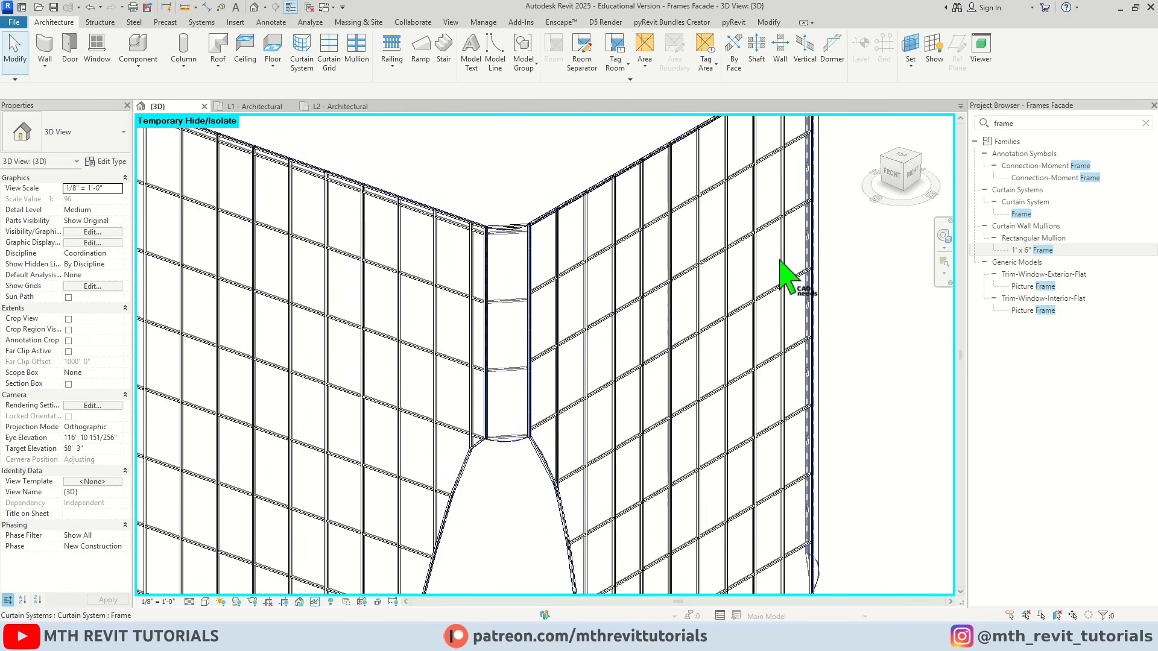
In the Frame curtain system type, set the Grid 1 interior and both border mullions to Rectangular Mullion : 1' x 6" Frame
middle_click_drag(529, 276, 677, 311)
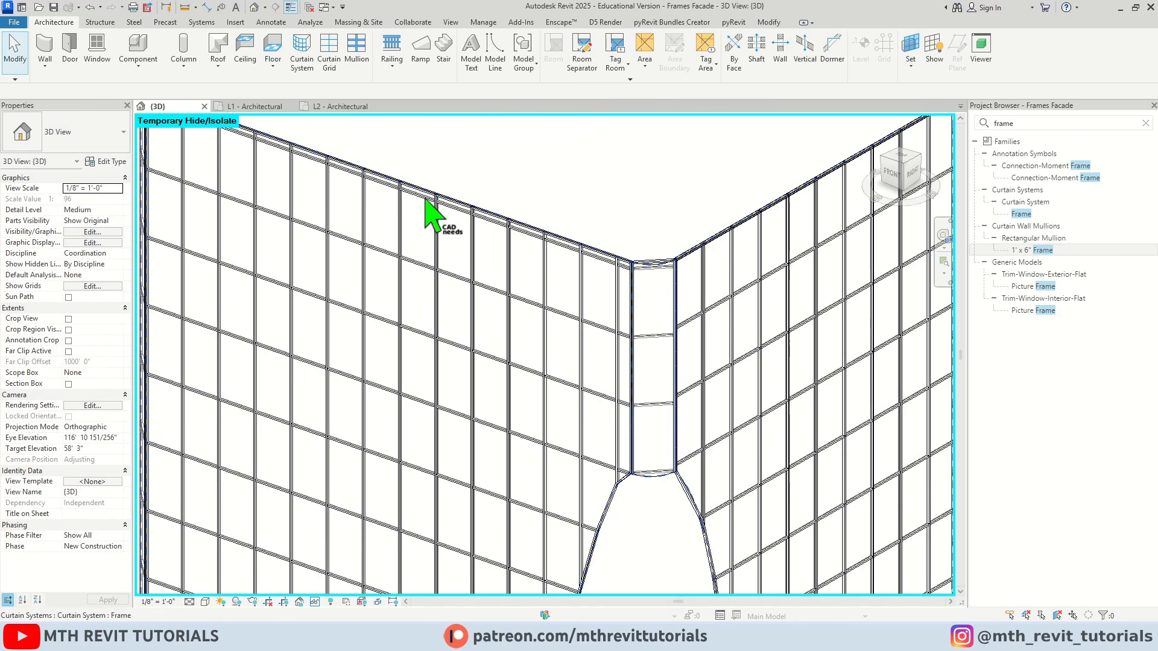
left_click(429, 185)
left_click(111, 161)
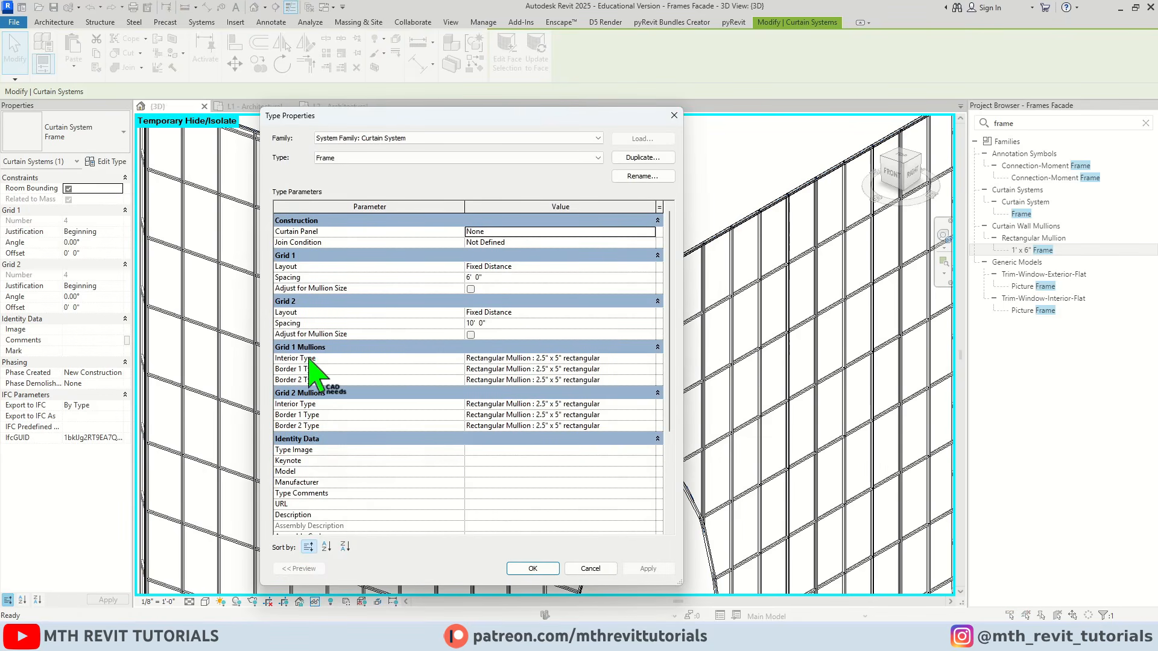
left_click(651, 358)
left_click(650, 359)
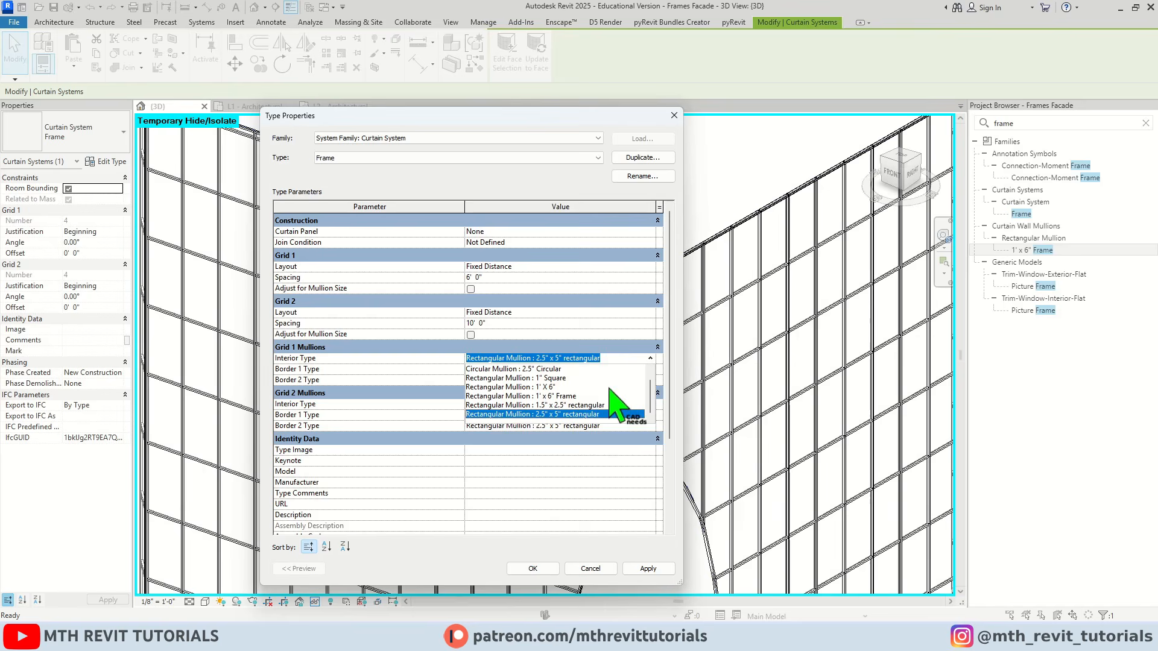
left_click(569, 396)
left_click(650, 369)
left_click(580, 408)
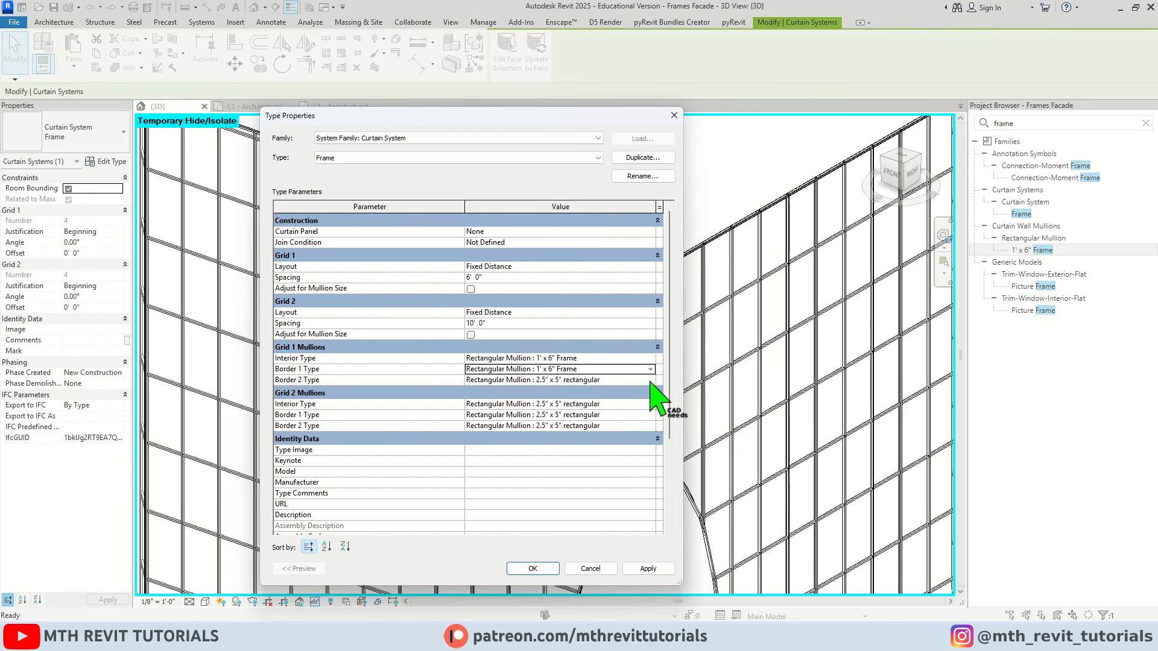
left_click(650, 380)
left_click(569, 416)
Set the Grid 2 interior and both border mullions to Rectangular Mullion : 1' x 6" Frame, then apply the type and dismiss the warnings
left_click(650, 404)
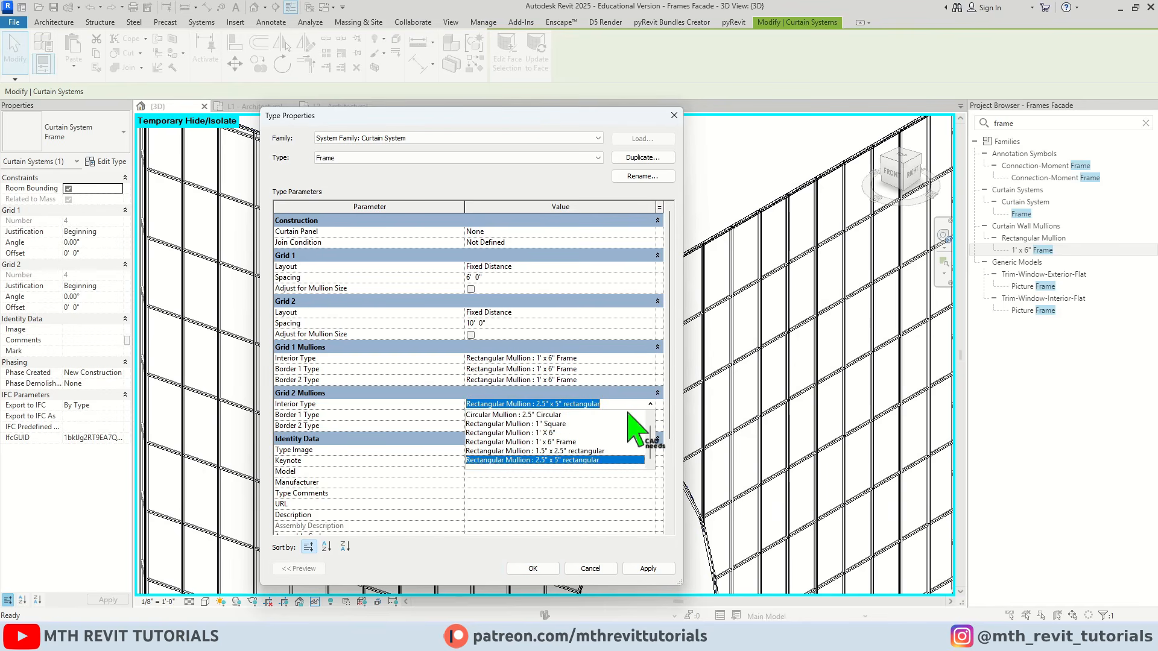
left_click(628, 439)
left_click(650, 415)
left_click(612, 453)
left_click(650, 425)
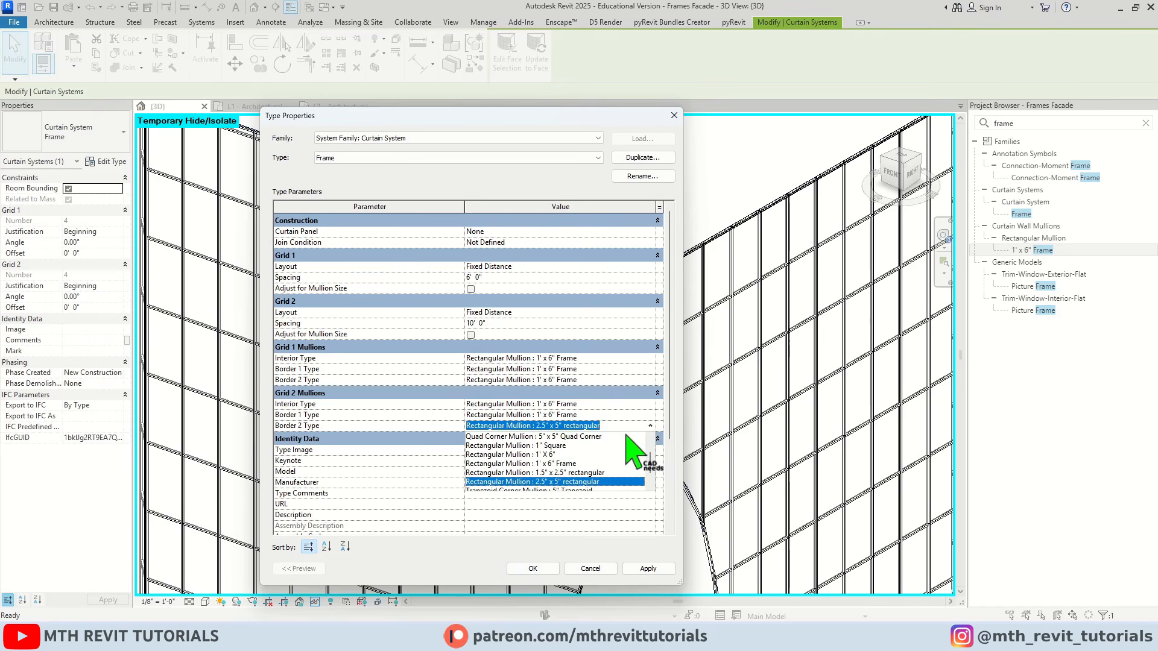
left_click(565, 463)
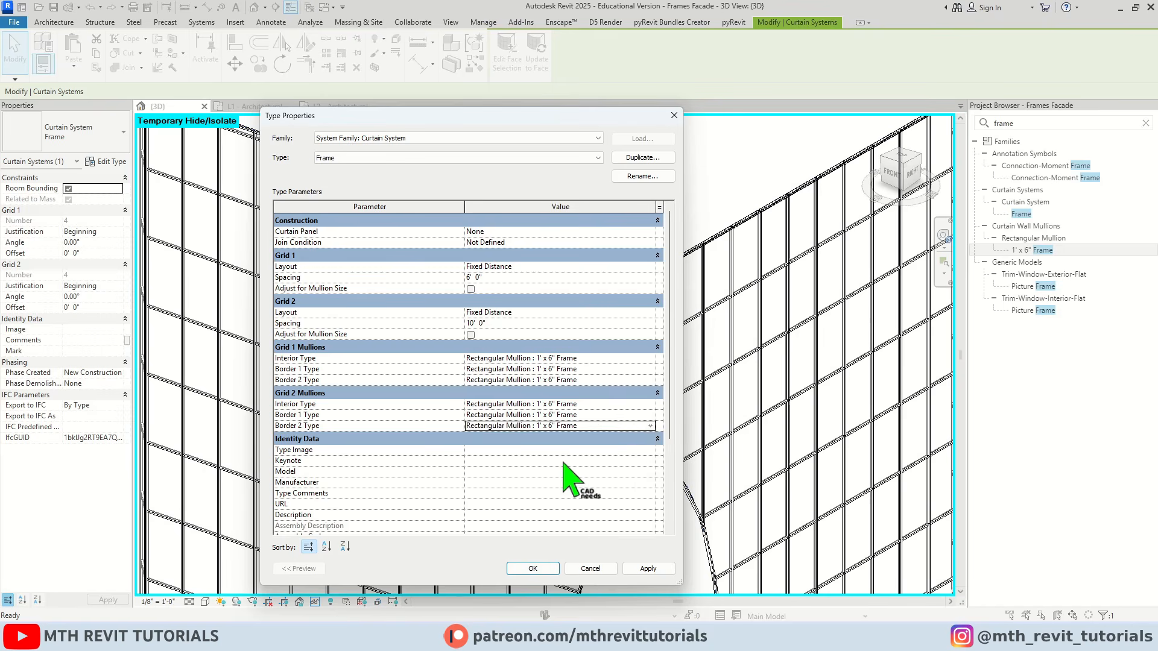
left_click(525, 568)
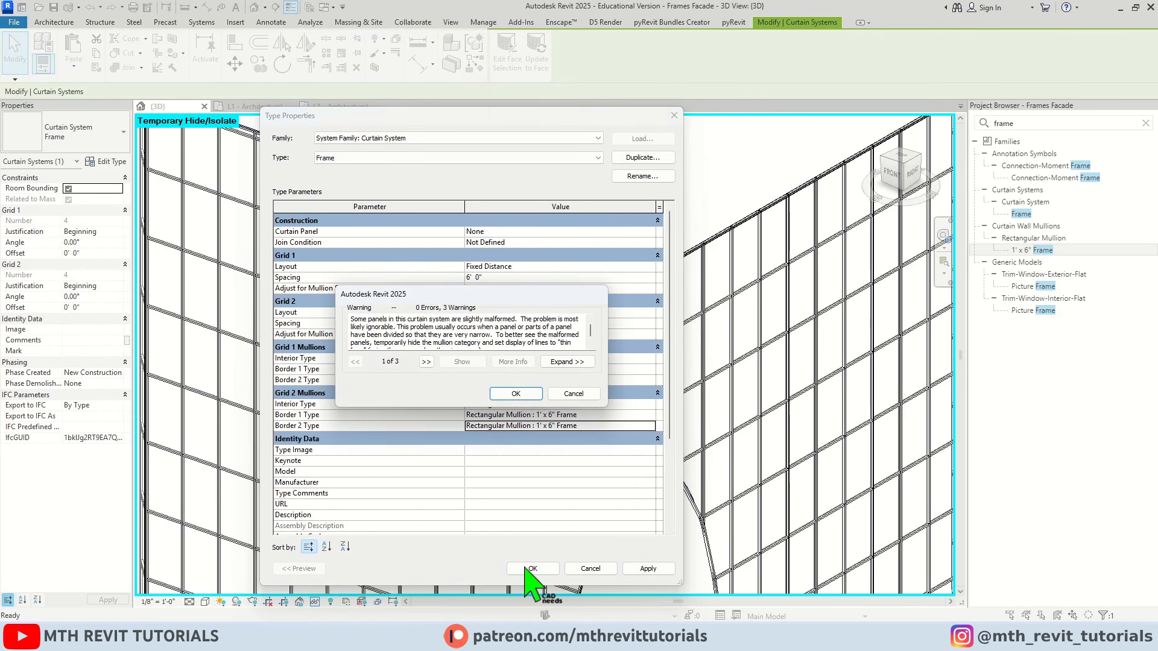
left_click(530, 394)
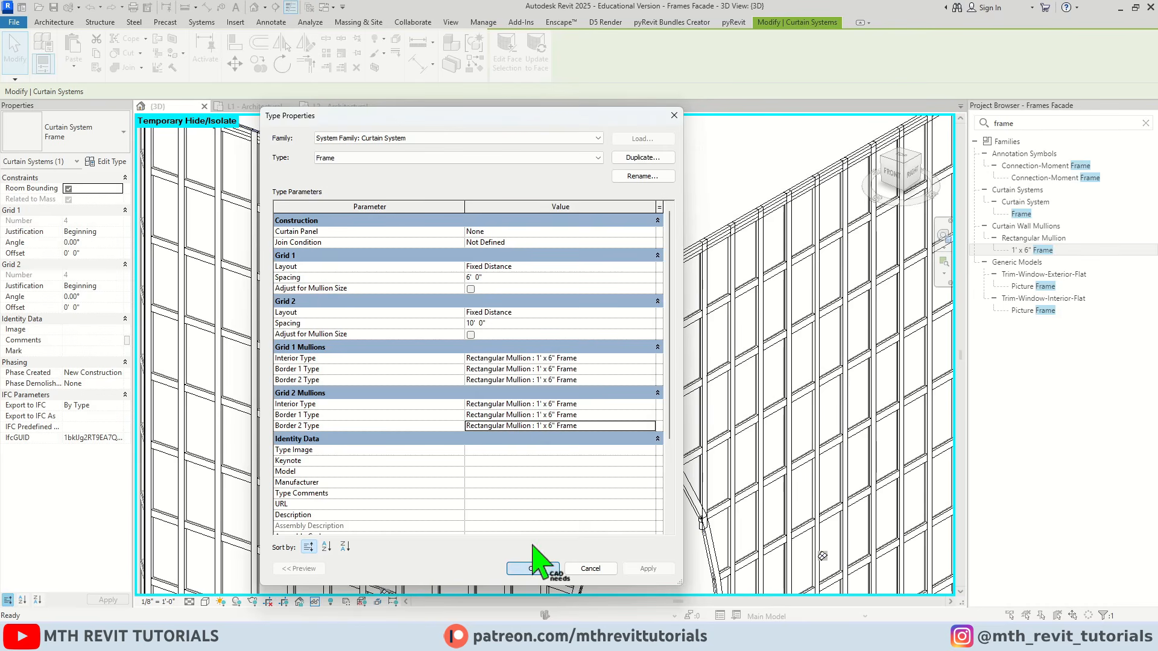
left_click(531, 568)
scroll(466, 259, "down", 5)
key("Escape")
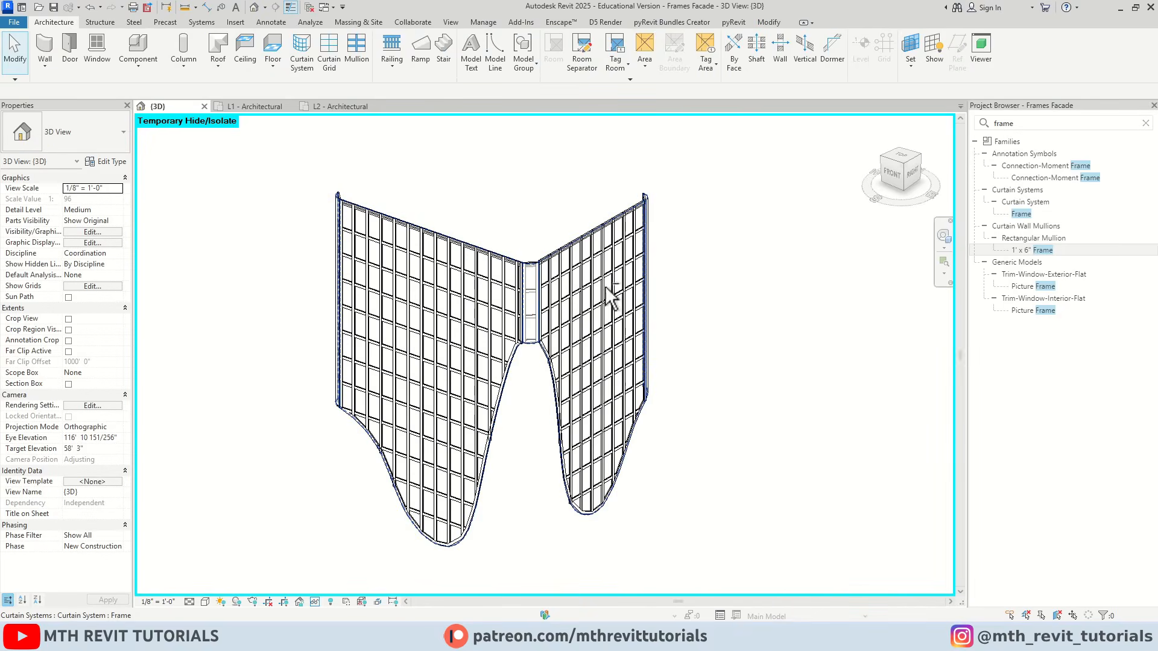
Unpin the uppermost horizontal grid line on the narrow corner strip and nudge it down to 9' 6" above the next grid line
middle_click_drag(611, 295, 468, 362, "shift")
scroll(468, 362, "up", 5)
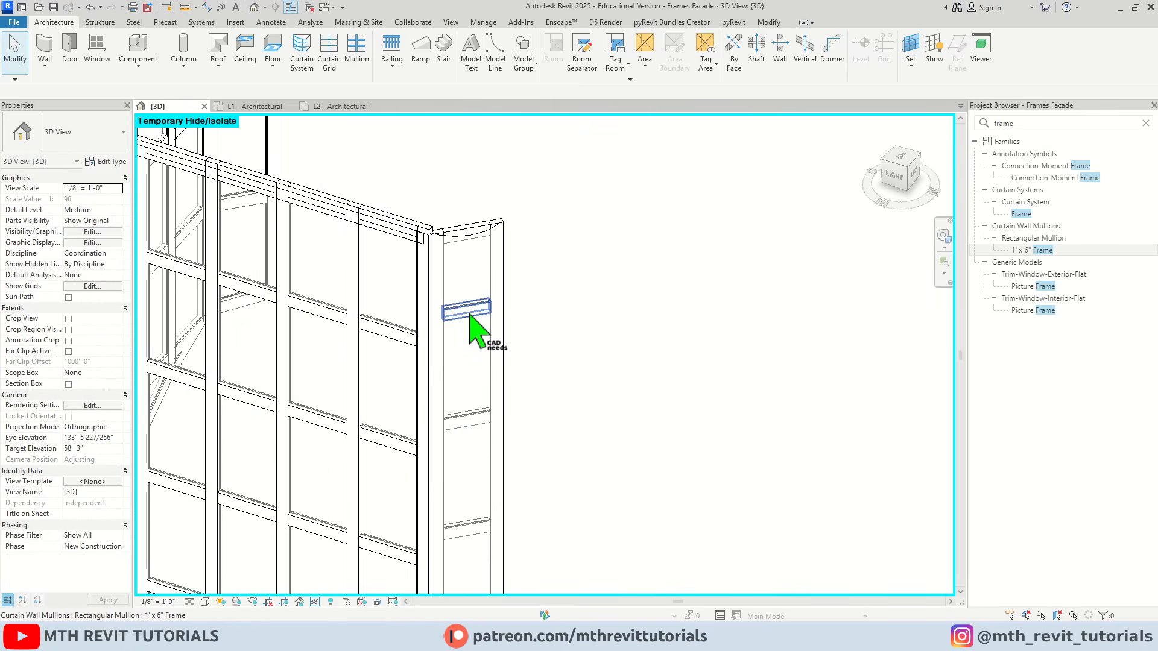
left_click(479, 329)
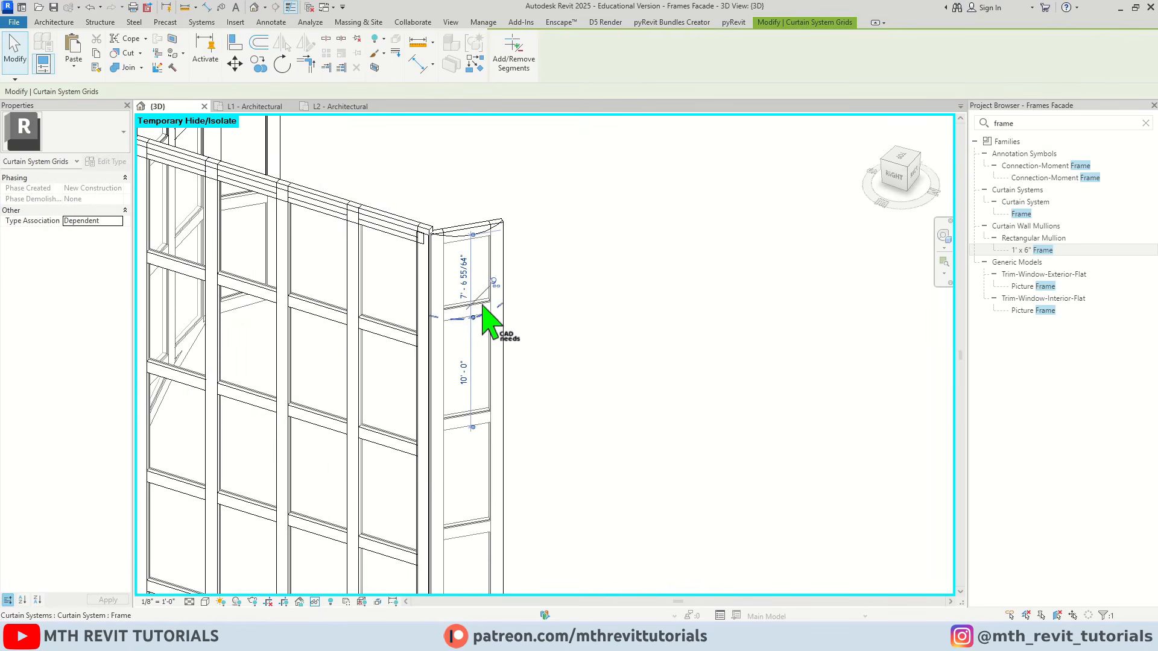
left_click(493, 282)
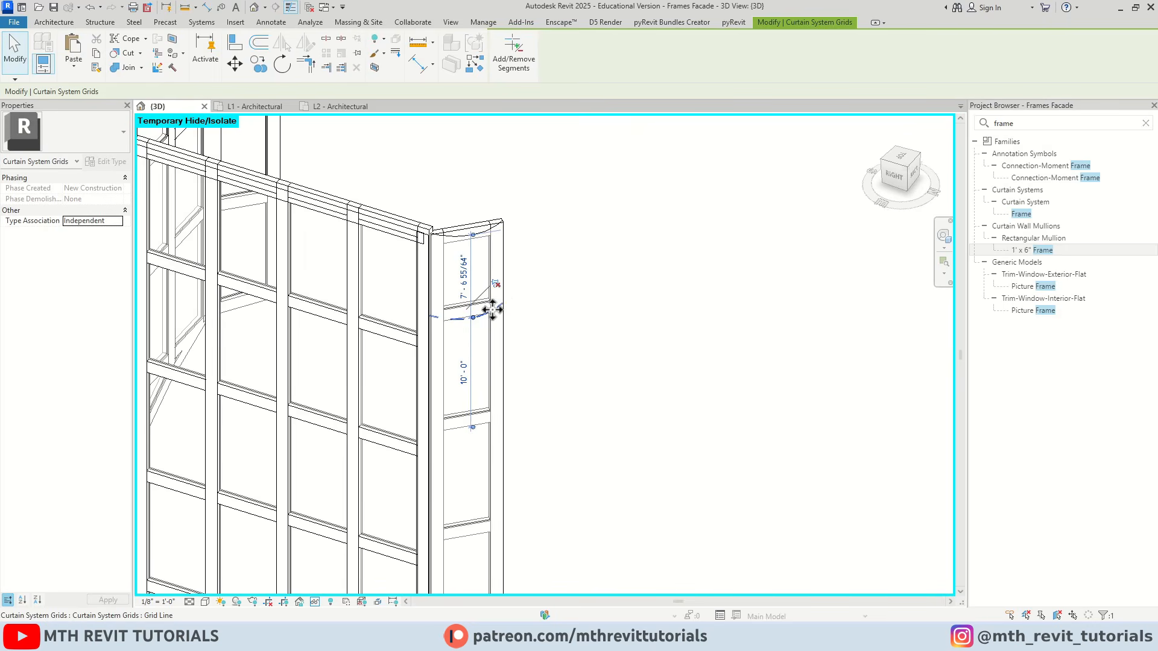
key("Down")
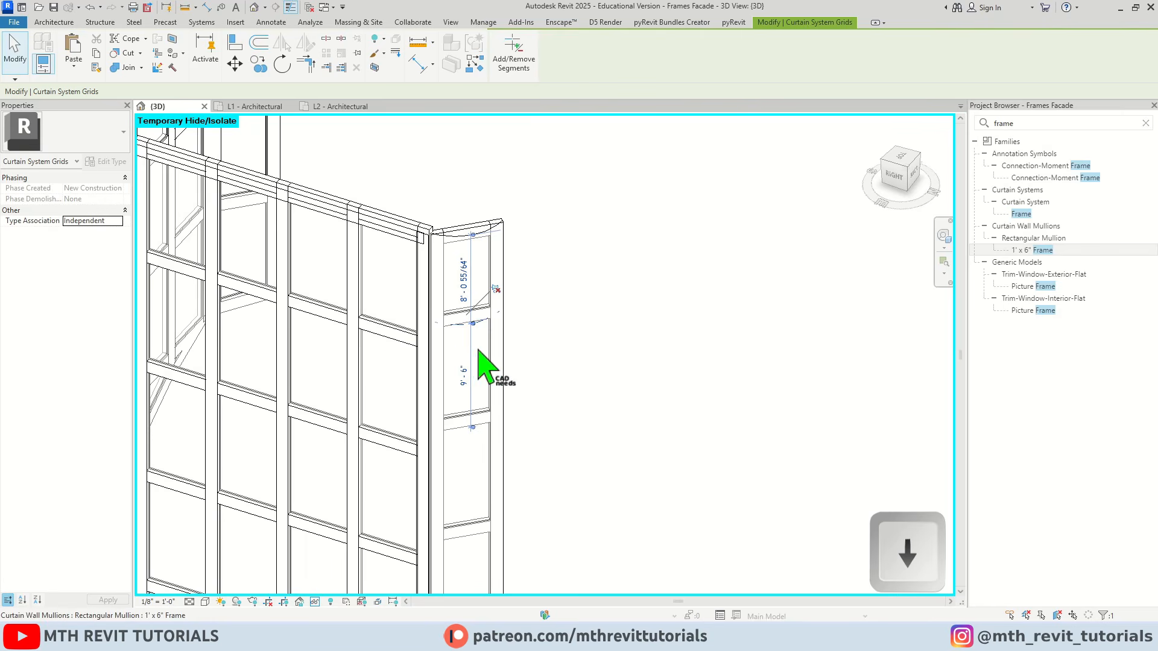
left_click(541, 376)
Unpin the six remaining horizontal grid lines on the narrow corner strip and nudge them down together to align with the adjacent facade grid
scroll(536, 365, "down", 3)
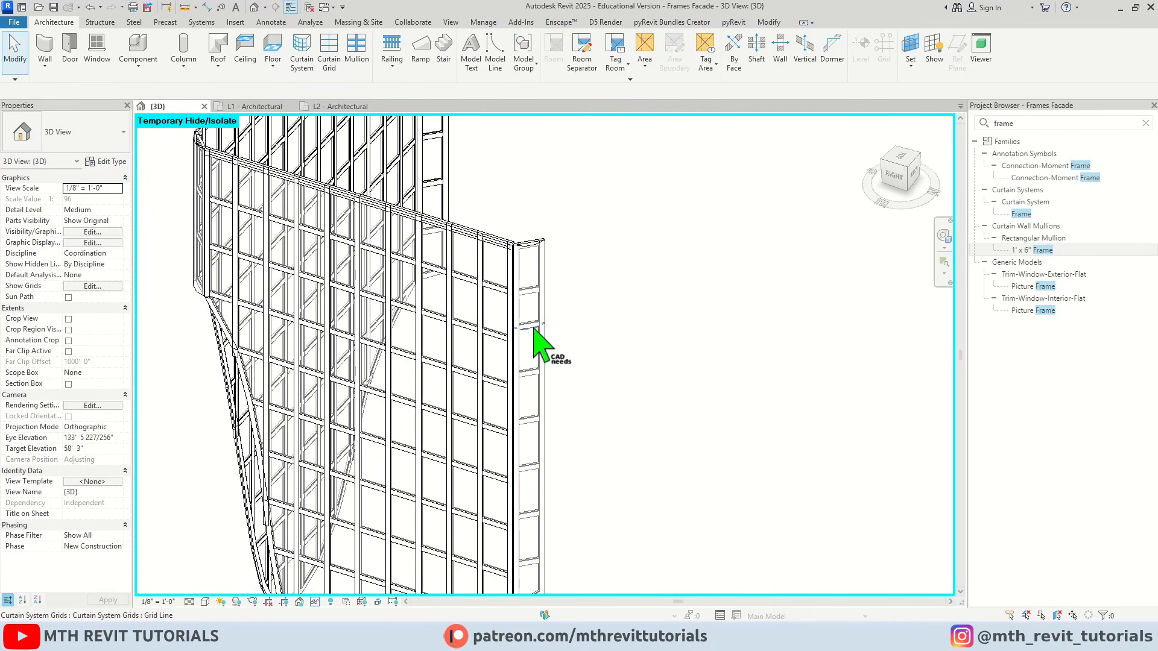
left_click(533, 329)
left_click(525, 374, "ctrl")
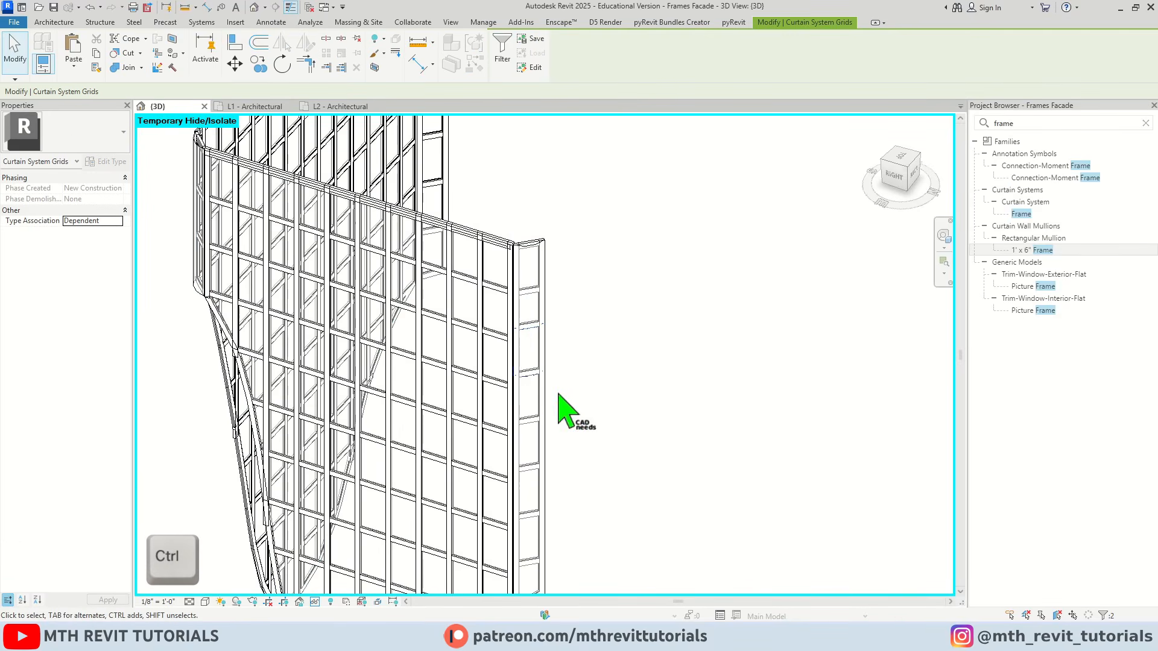
middle_click_drag(558, 395, 520, 326)
left_click(519, 326, "ctrl")
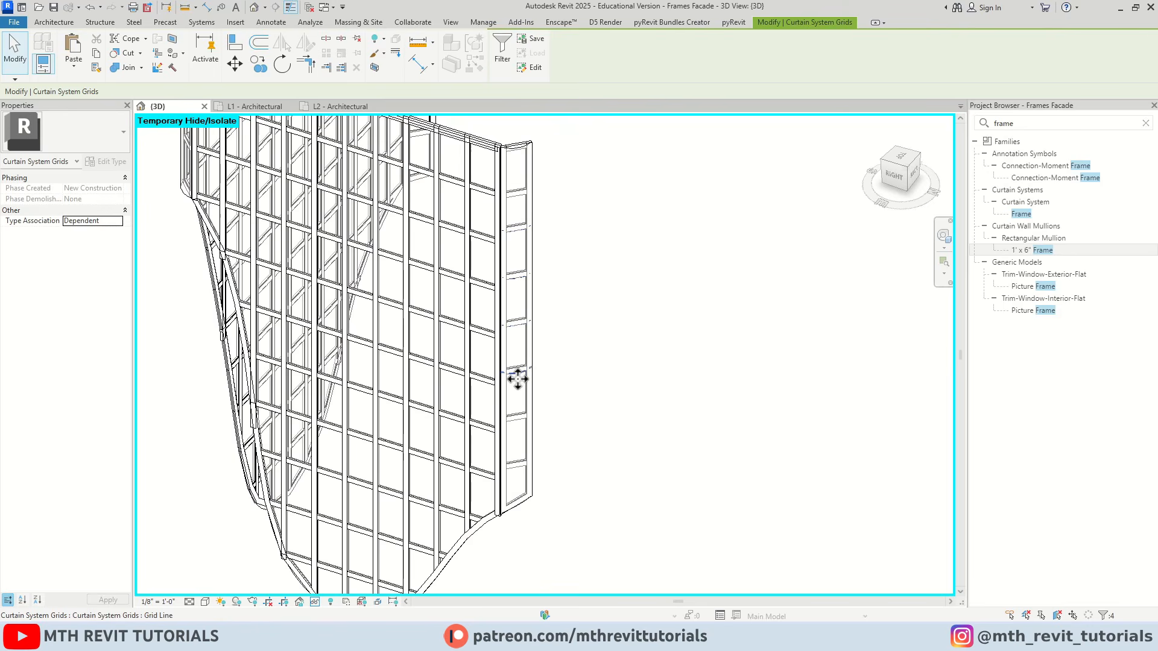
left_click(518, 417, "ctrl")
left_click(521, 470, "ctrl")
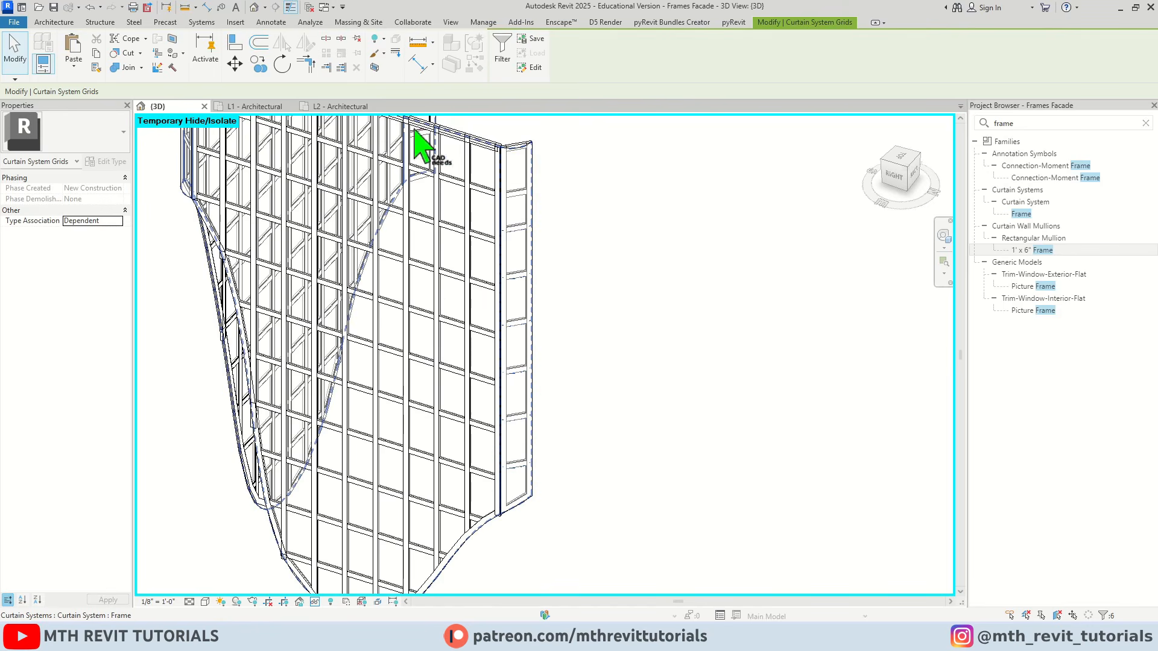
left_click(357, 39)
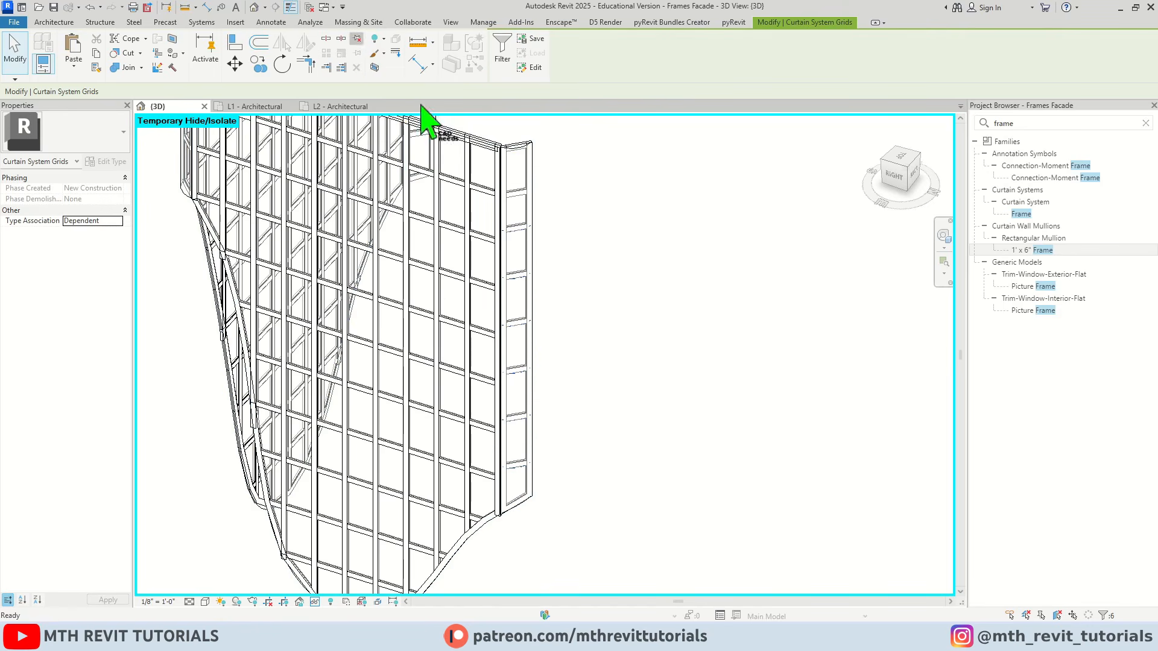
key("Down")
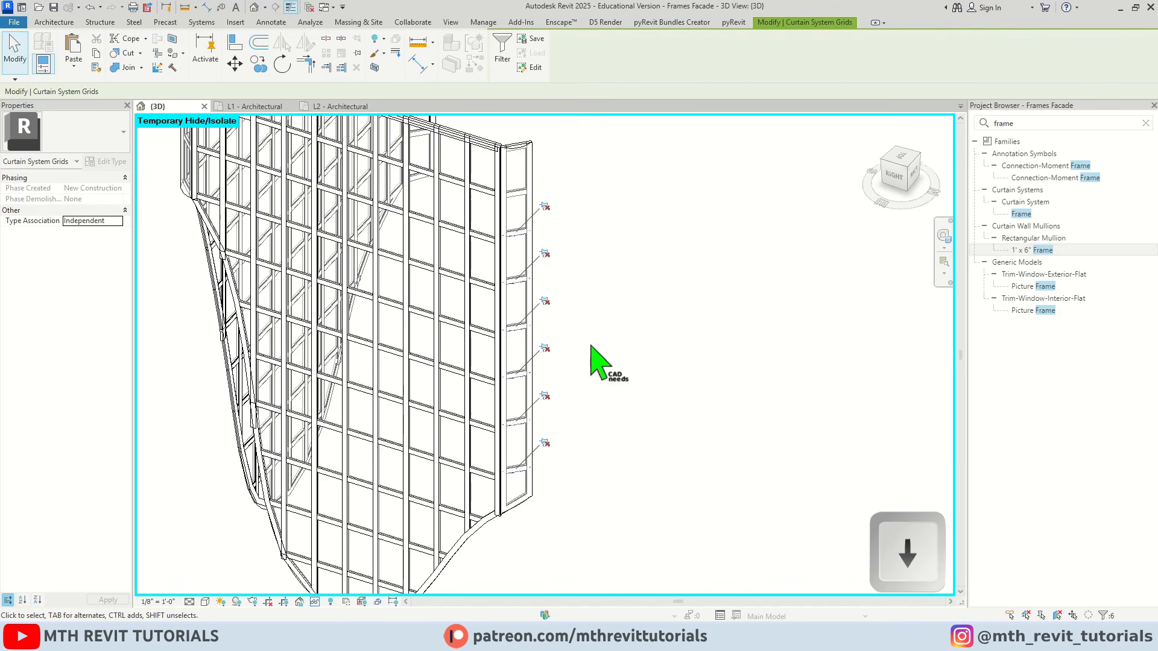
key("Down")
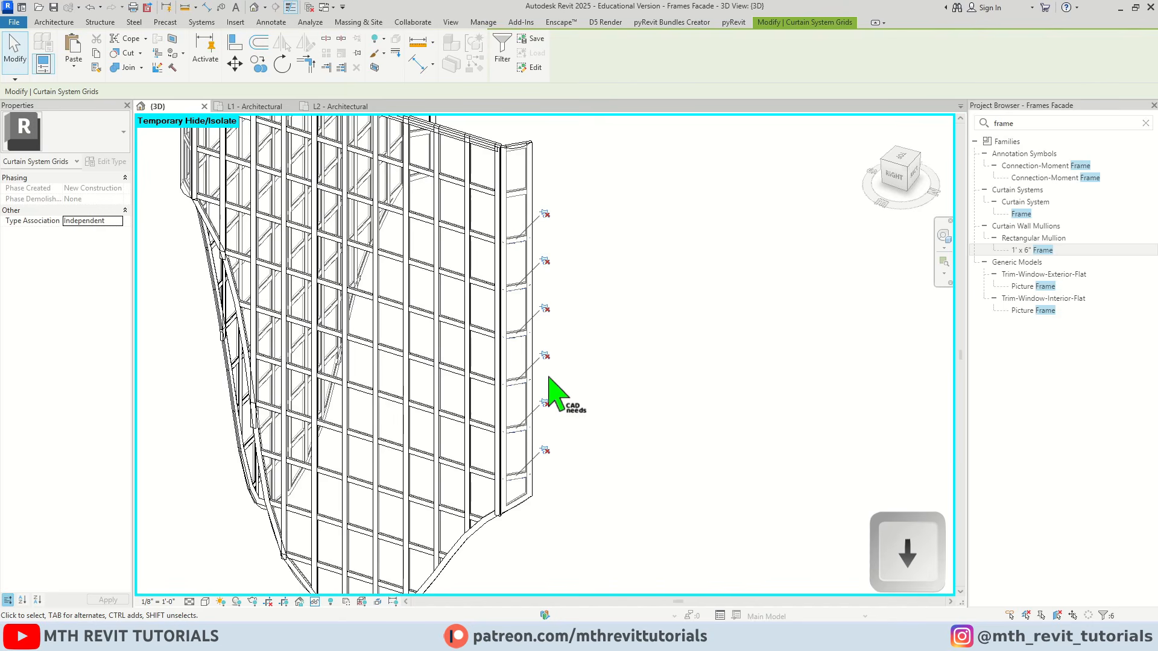
key("Escape")
Unpin the last vertical grid line of the main facade face, directly beside the short curved corner strip
scroll(597, 422, "down", 4)
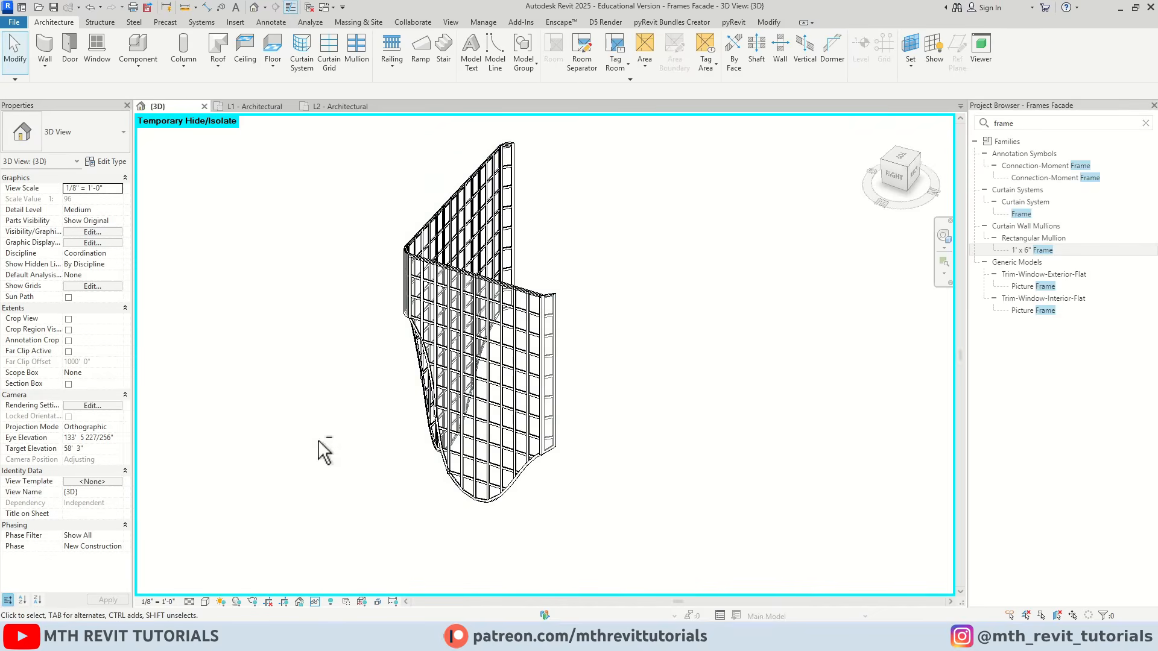
middle_click_drag(323, 447, 551, 431, "shift")
scroll(555, 264, "up", 5)
scroll(555, 284, "up", 2)
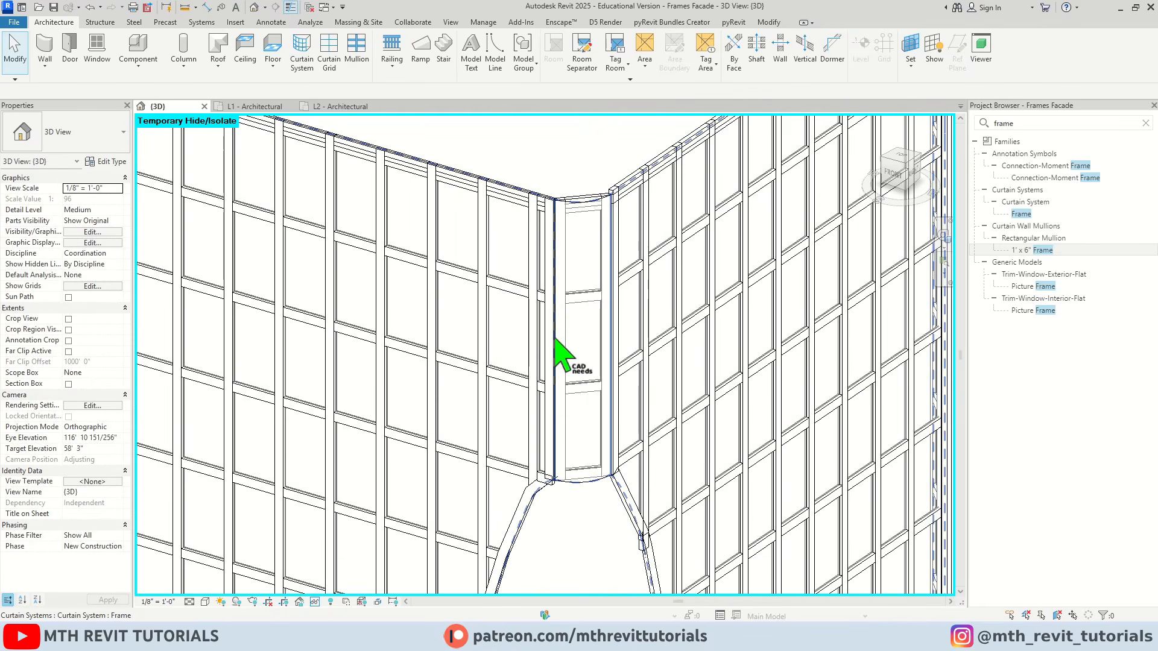
scroll(533, 281, "up", 3)
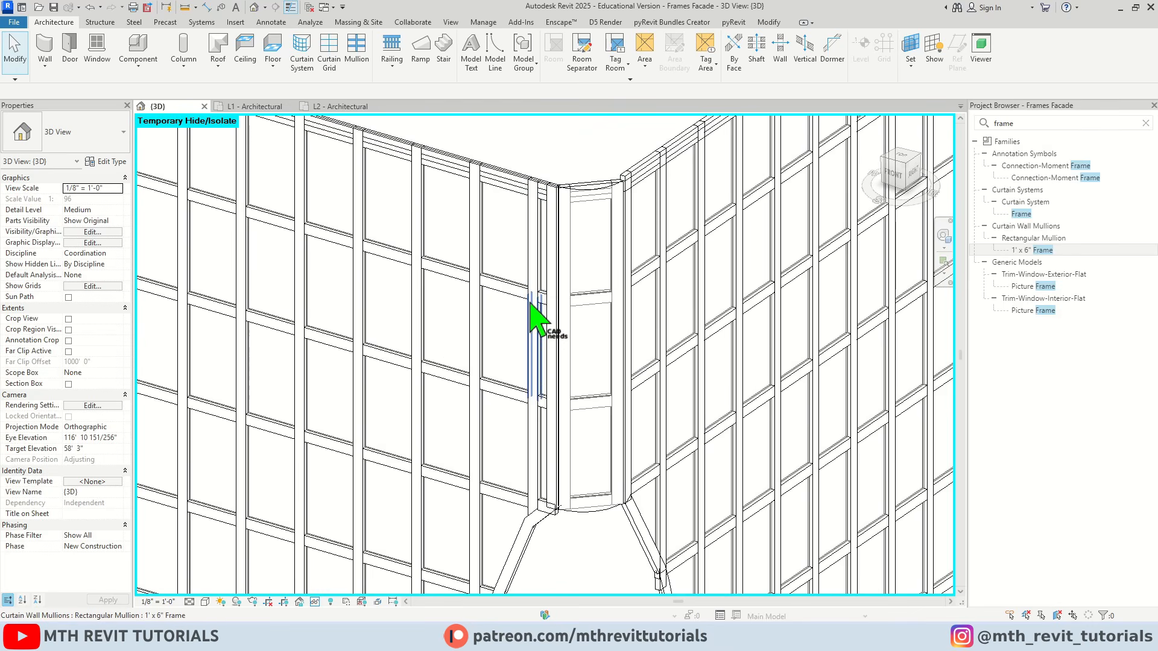
key("Tab")
left_click(536, 241)
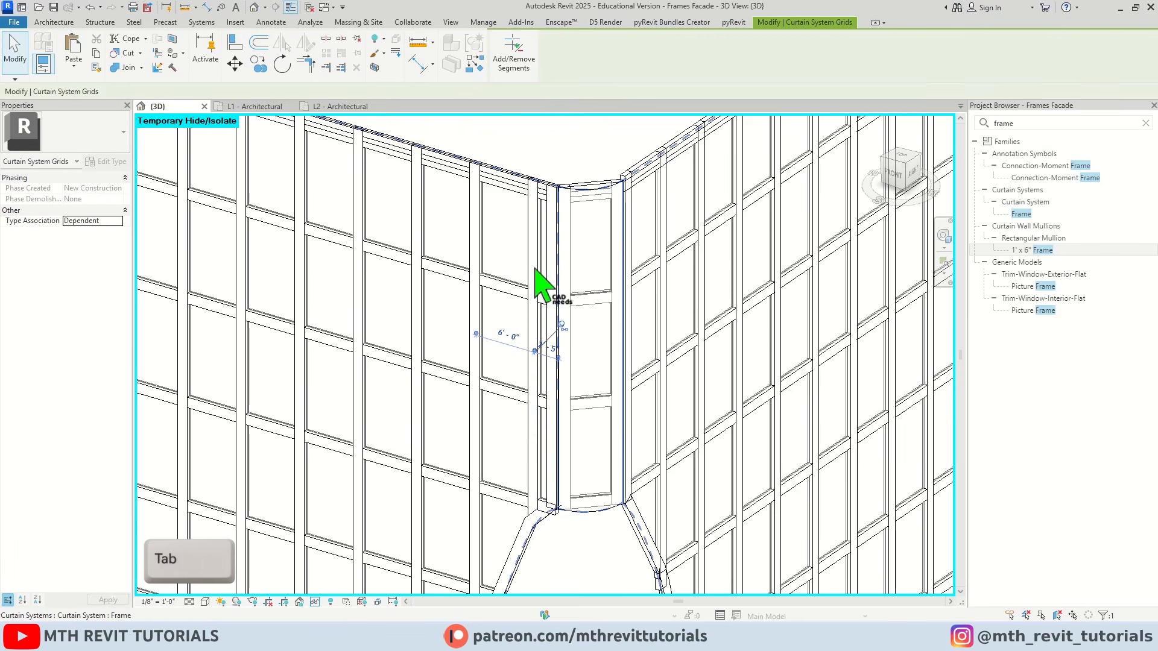
left_click(563, 326)
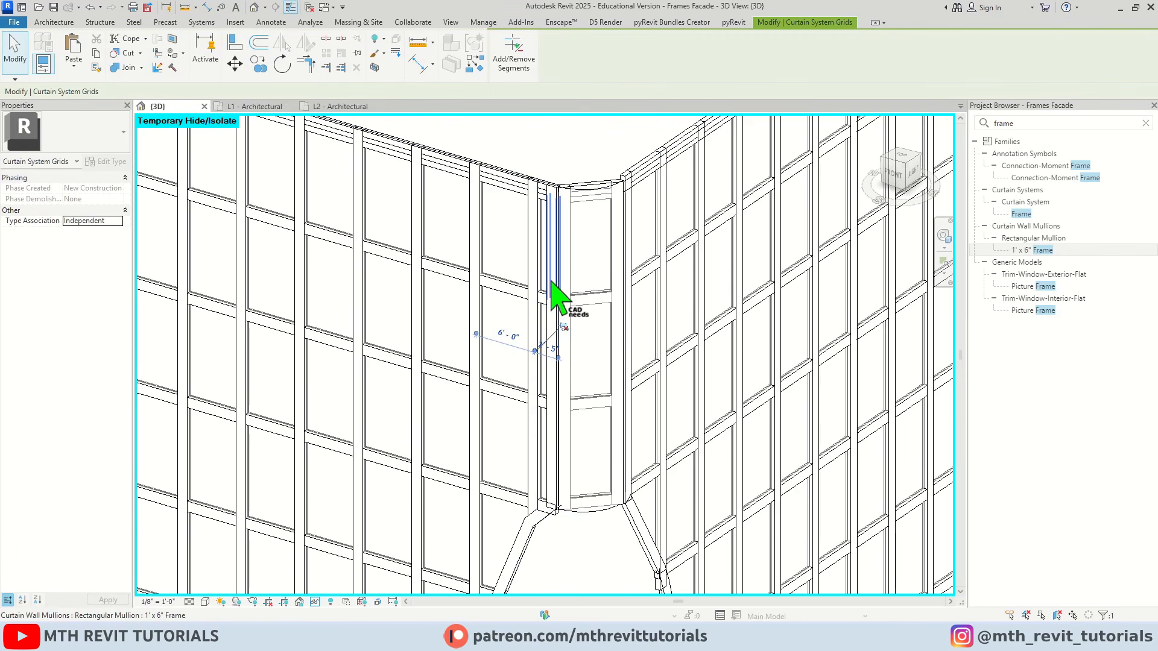
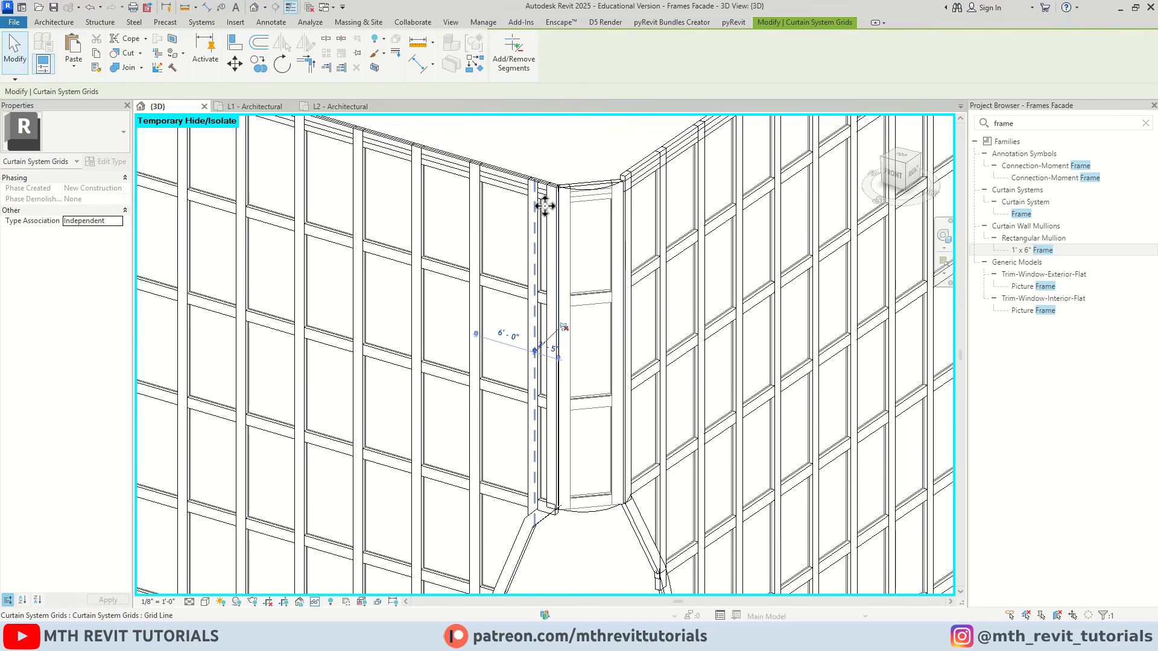
Remove the upper segments of the vertical grid line directly beside the curved corner strip with Add/Remove Segments
left_click(516, 69)
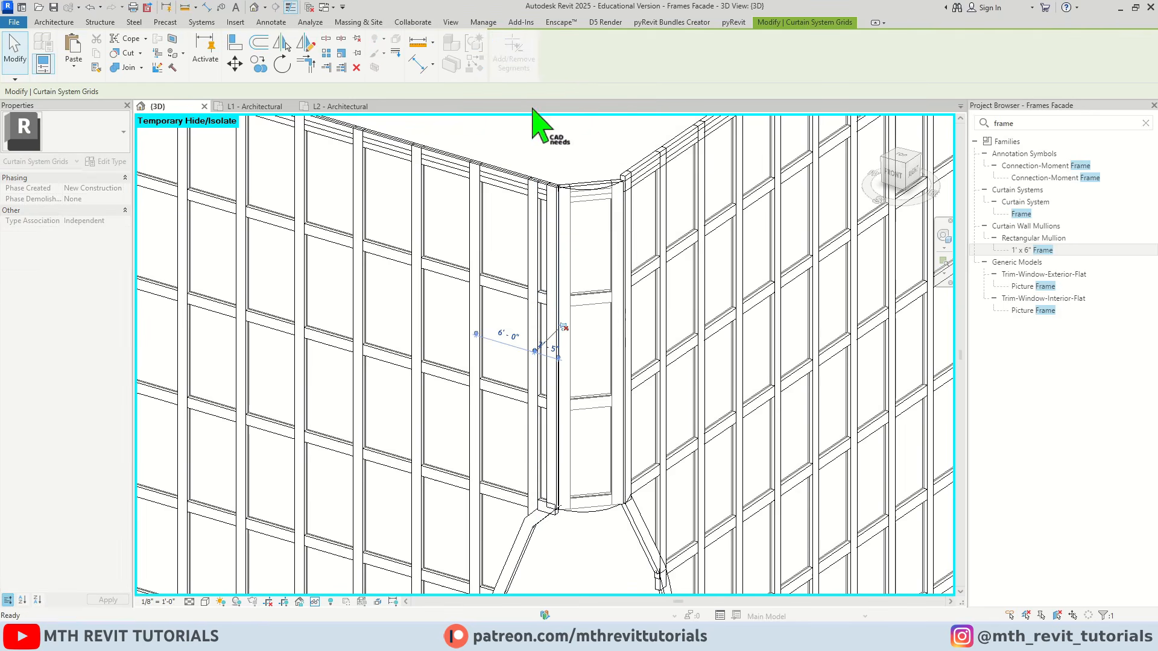
left_click(534, 232)
left_click(547, 386)
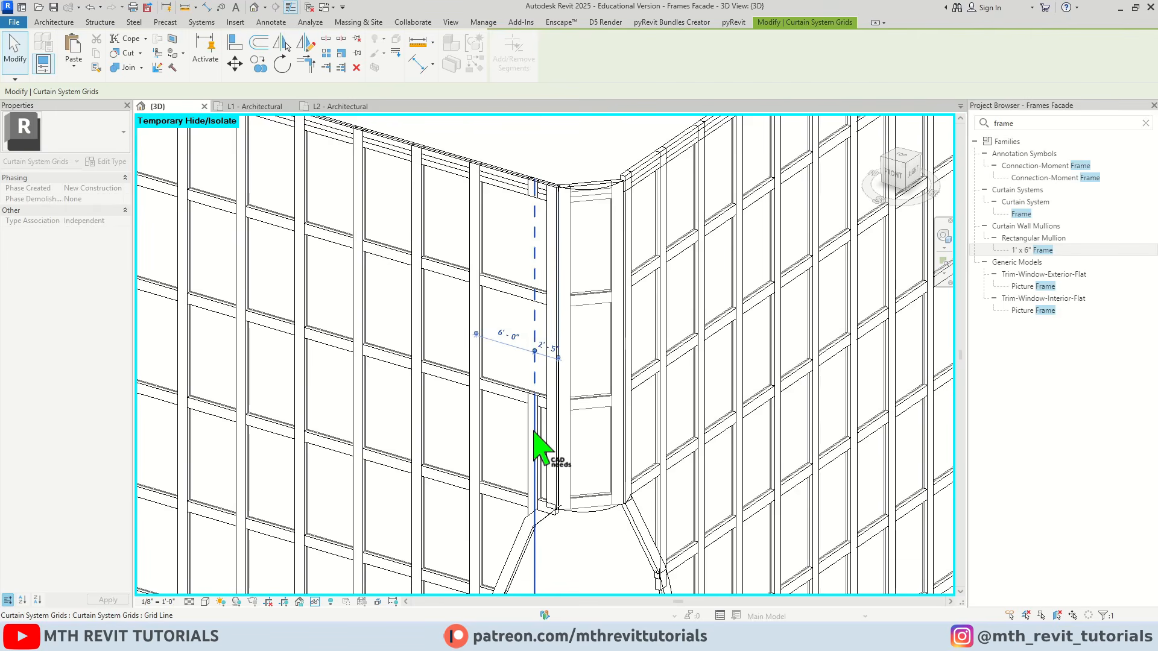
left_click(535, 440)
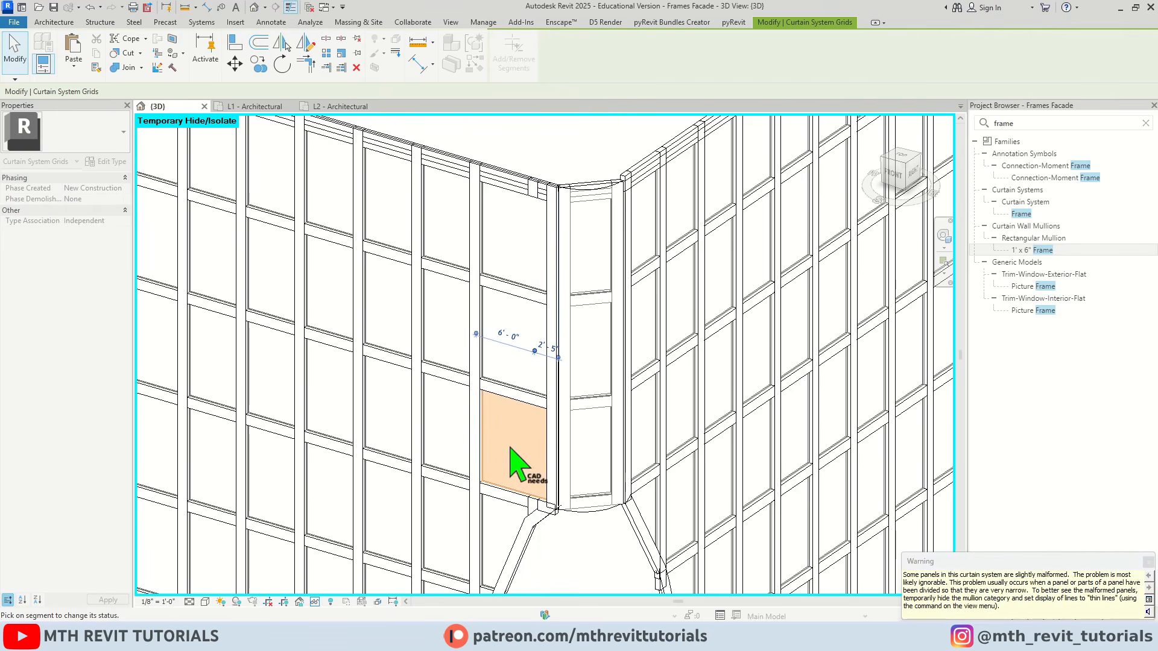
key("Escape")
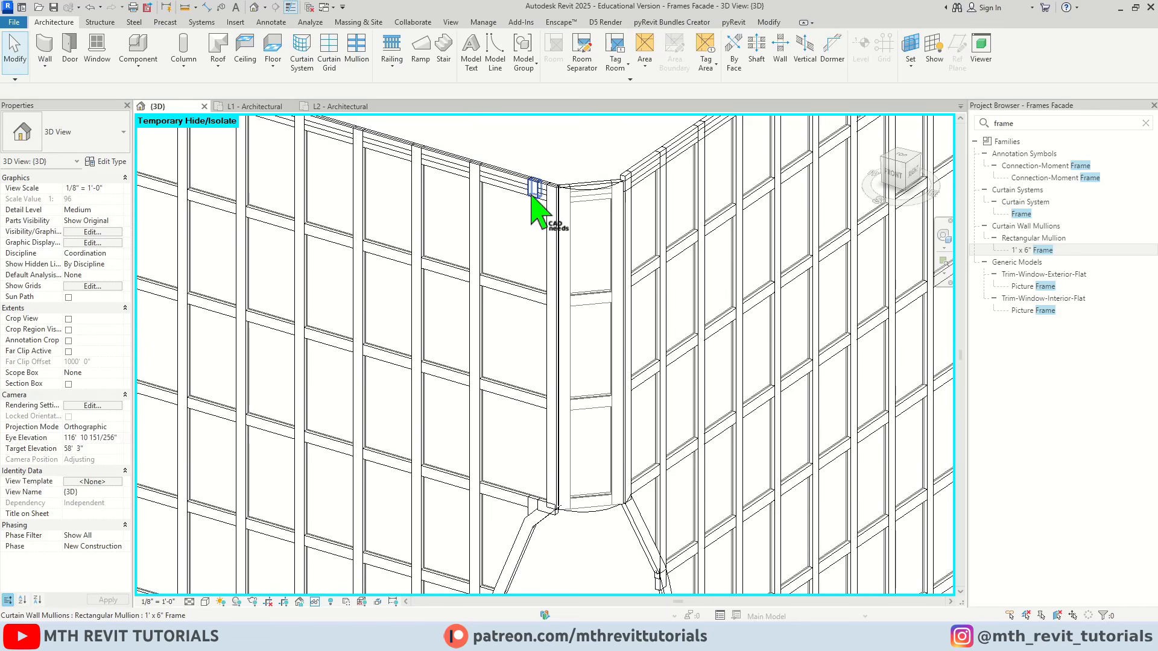
Unpin and delete the two leftover short mullion pieces above and below the removed grid segments beside the corner strip
left_click(536, 192)
left_click(561, 161)
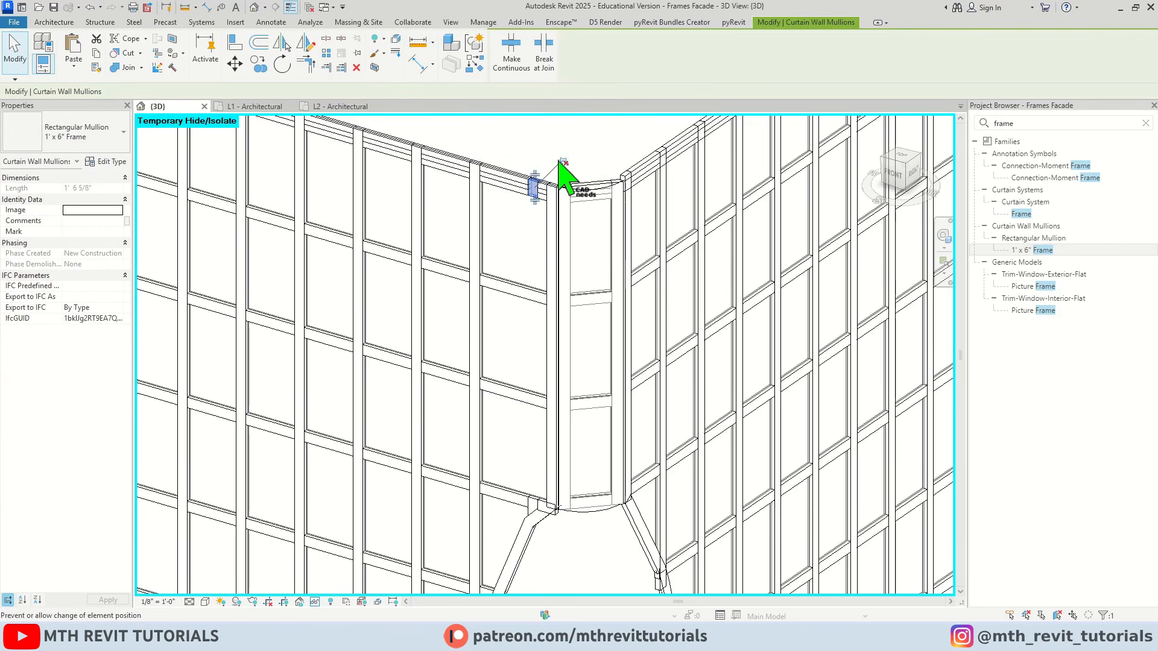
left_click(356, 67)
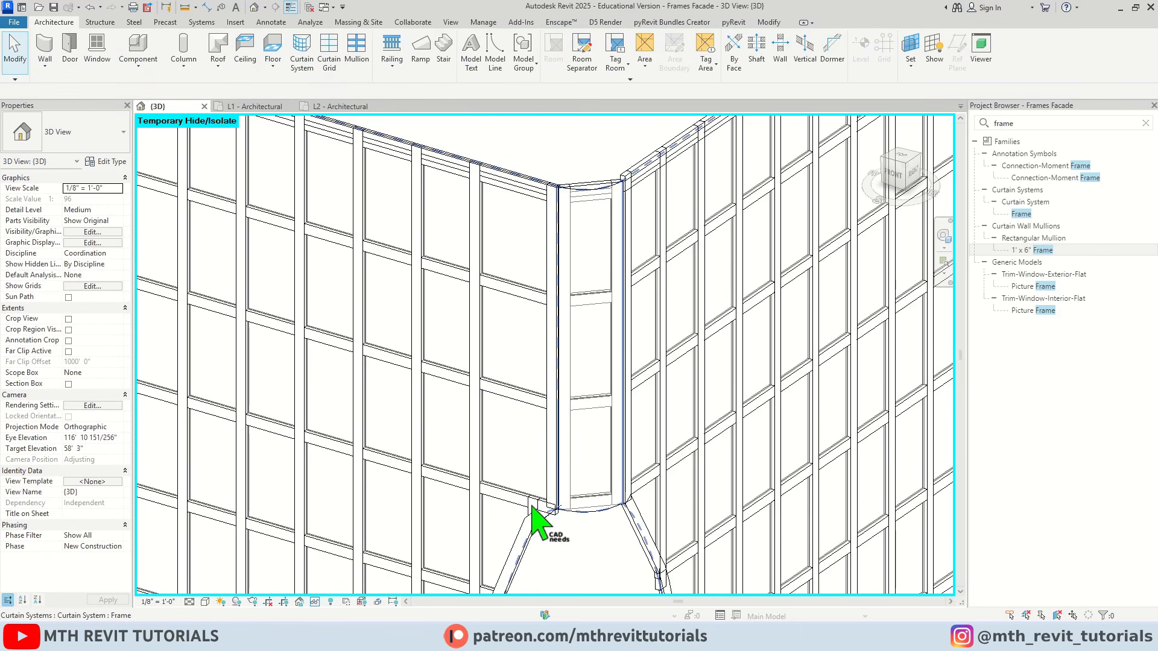
left_click(533, 505)
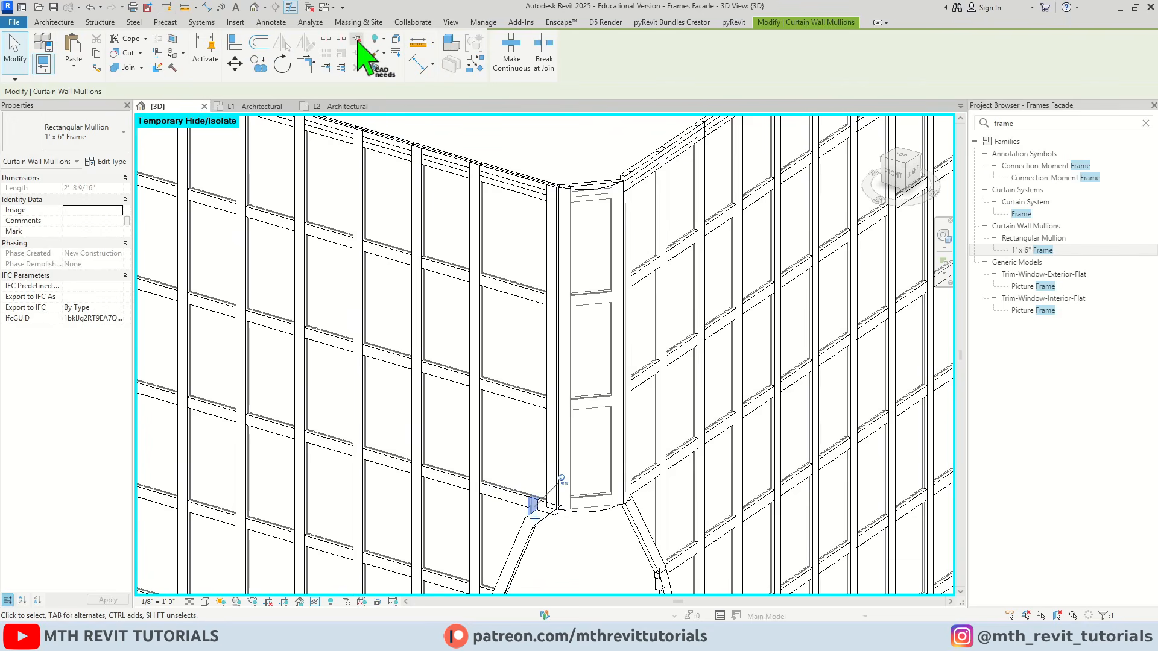
left_click(357, 68)
Remove one panel-high segment from a vertical grid line in the middle of the main facade face
scroll(439, 338, "down", 4)
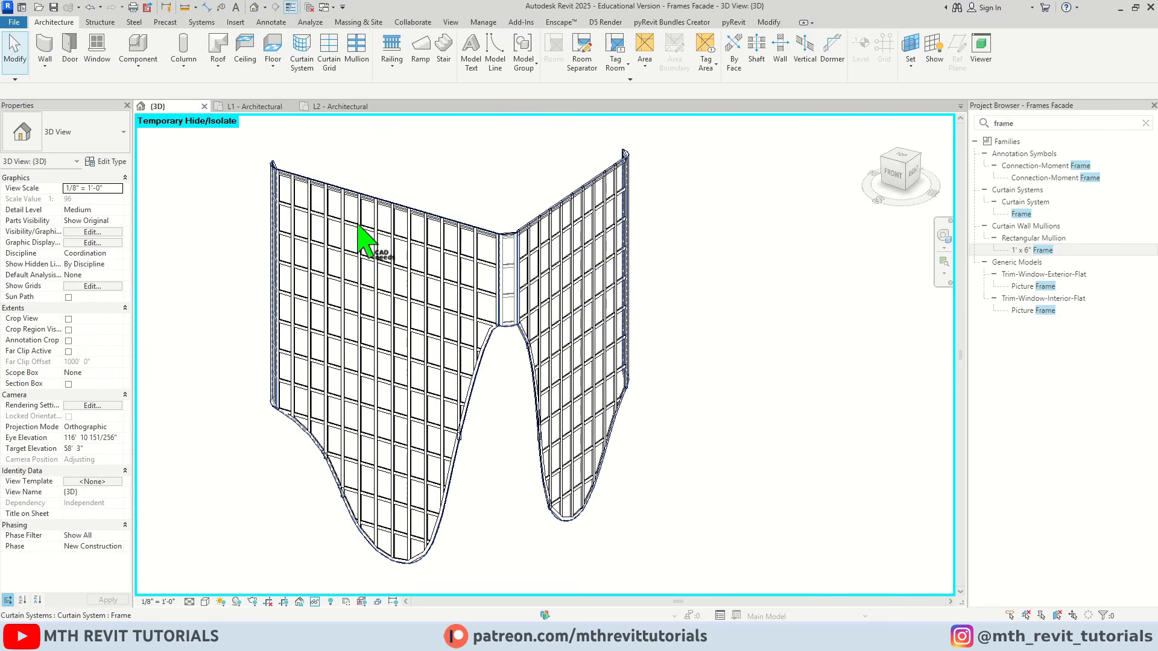
scroll(358, 225, "up", 3)
scroll(451, 360, "down", 1)
middle_click_drag(449, 354, 445, 258)
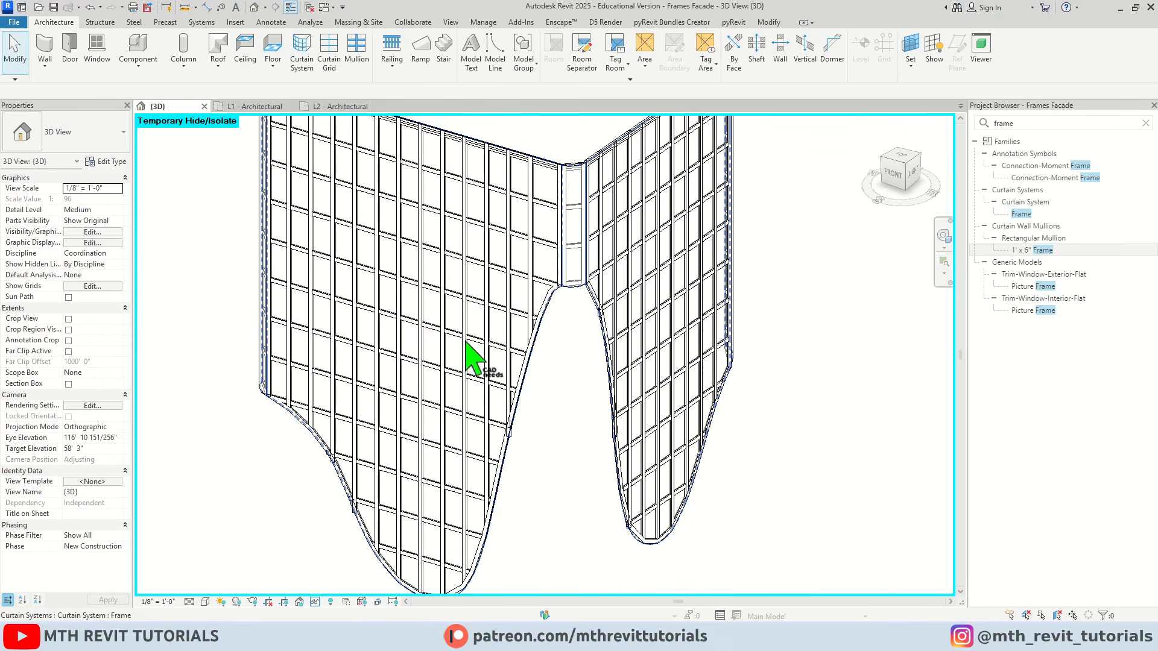
scroll(467, 355, "up", 2)
middle_click_drag(453, 392, 462, 465)
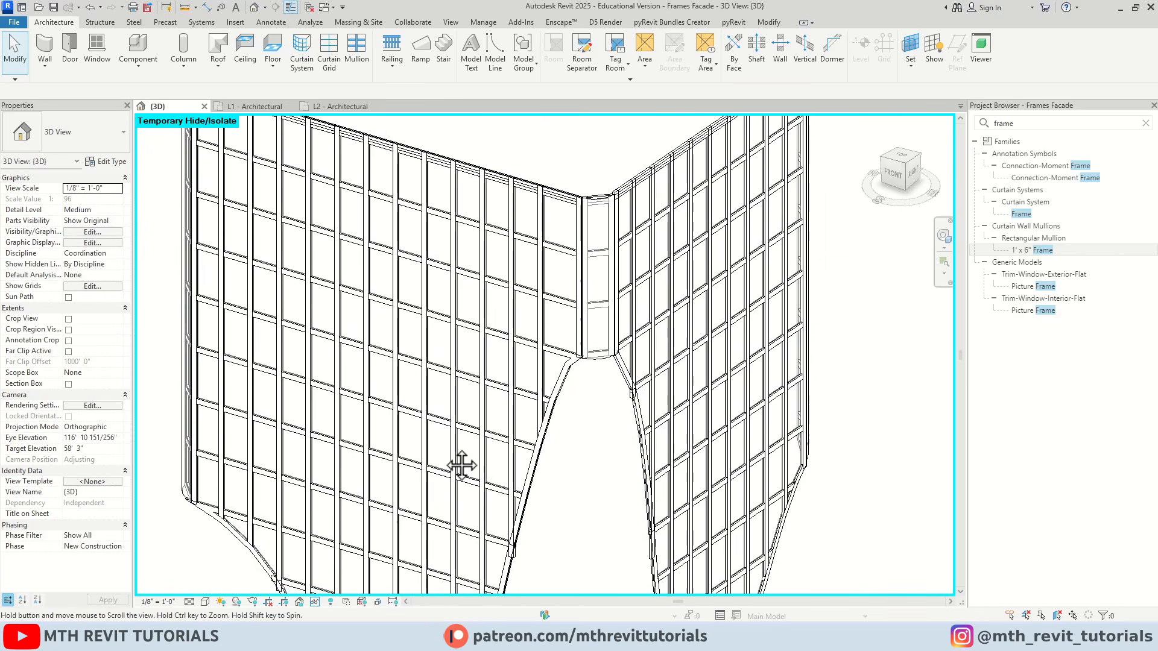
middle_click_drag(492, 326, 558, 303)
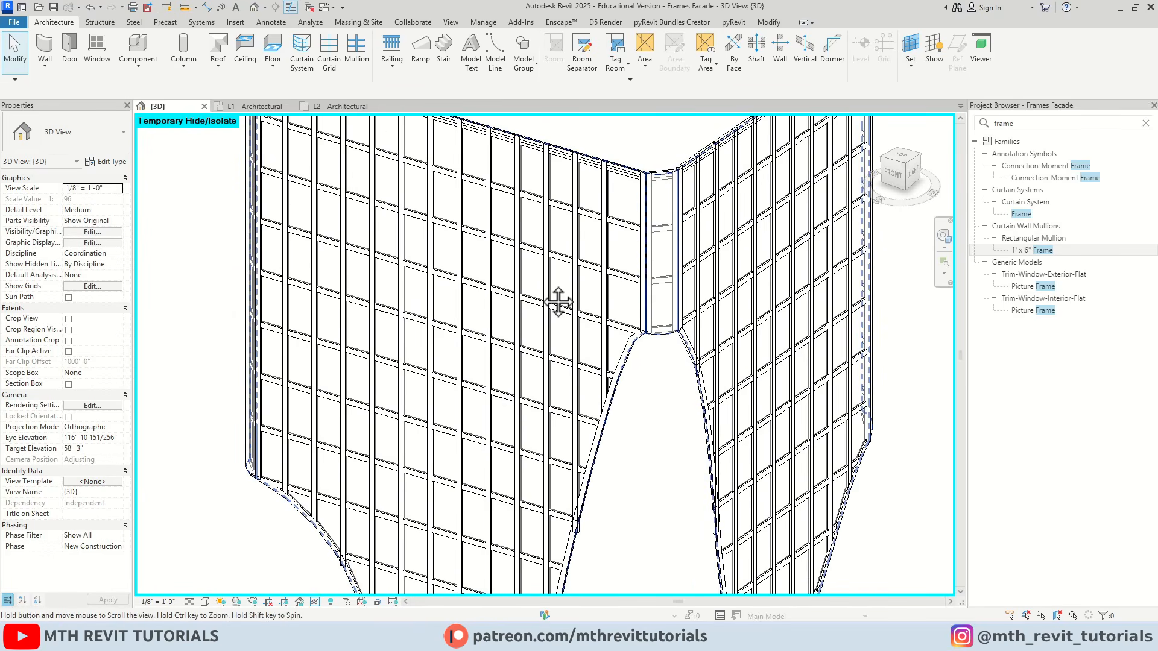
scroll(467, 338, "up", 2)
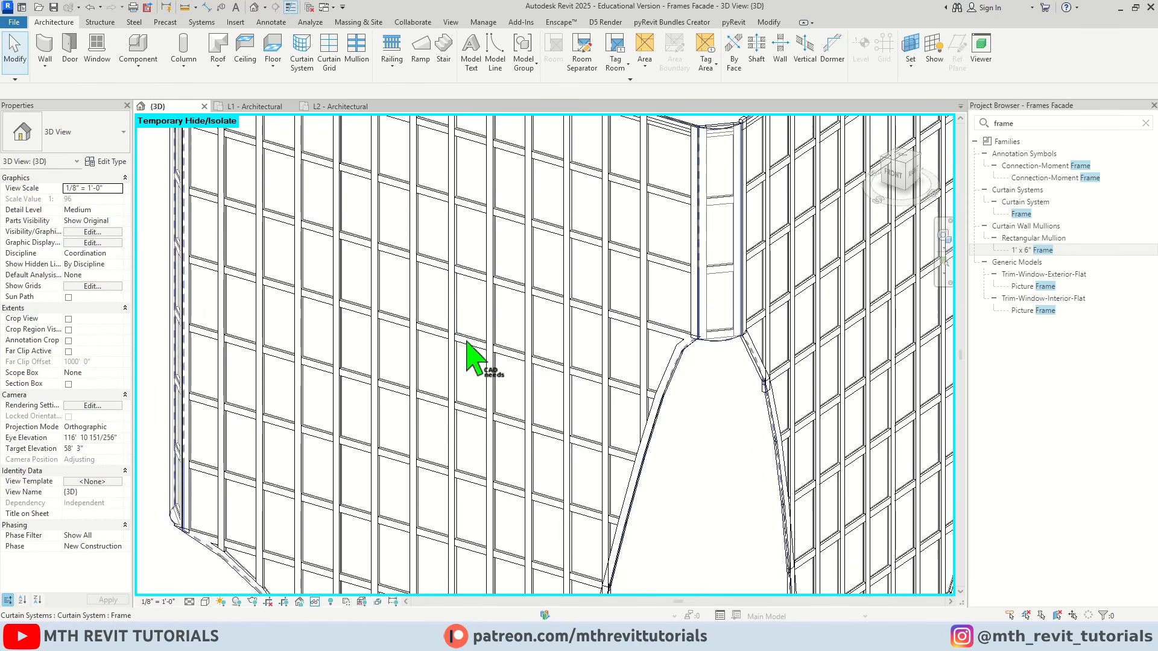
key("Tab")
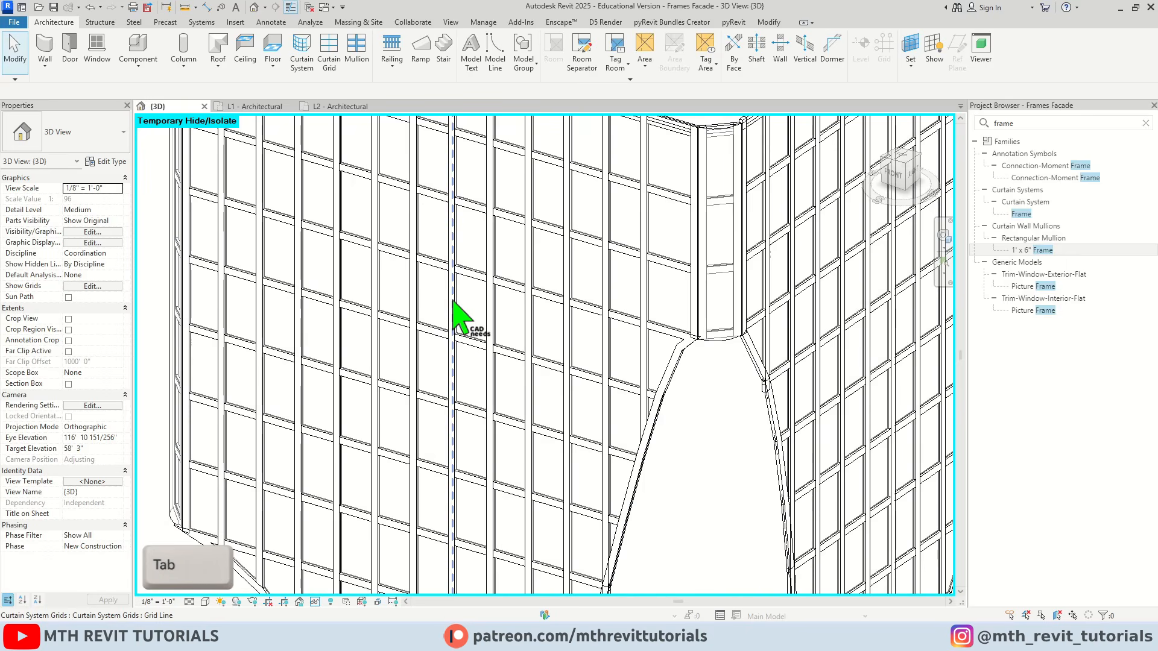
left_click(453, 302)
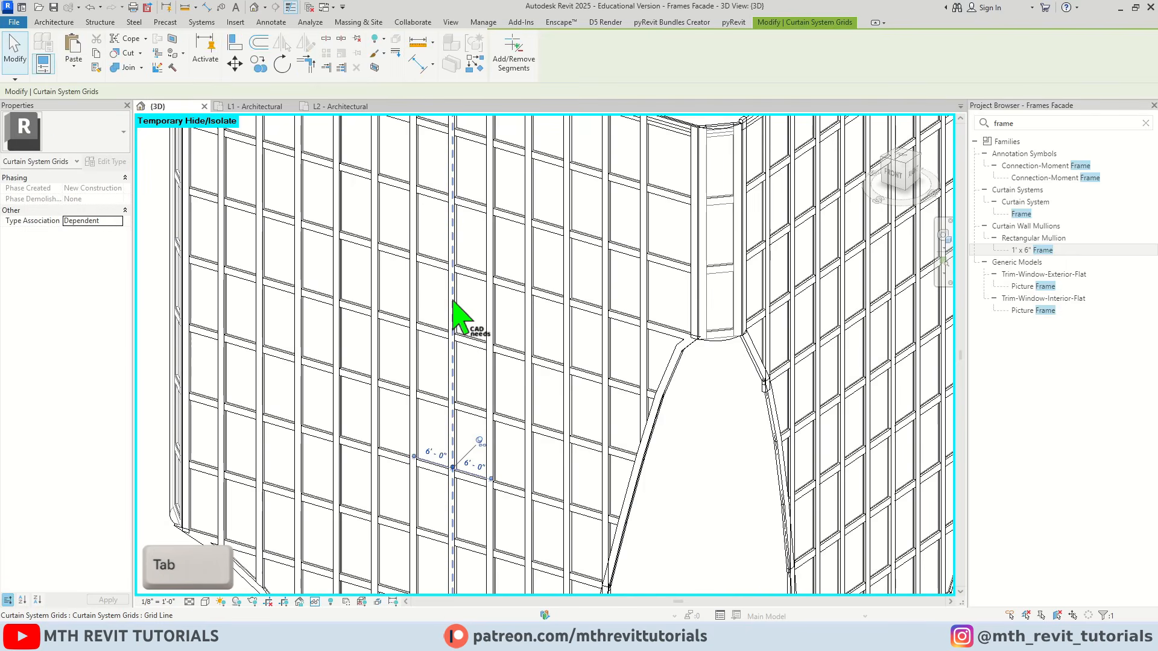
left_click(517, 67)
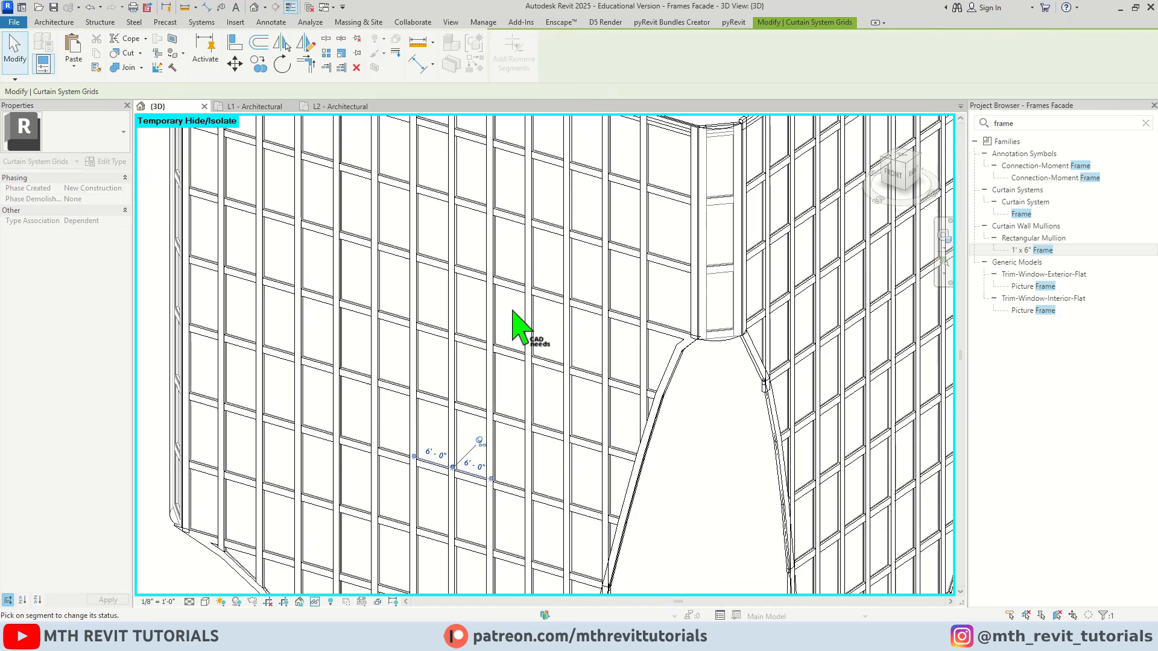
left_click(452, 440)
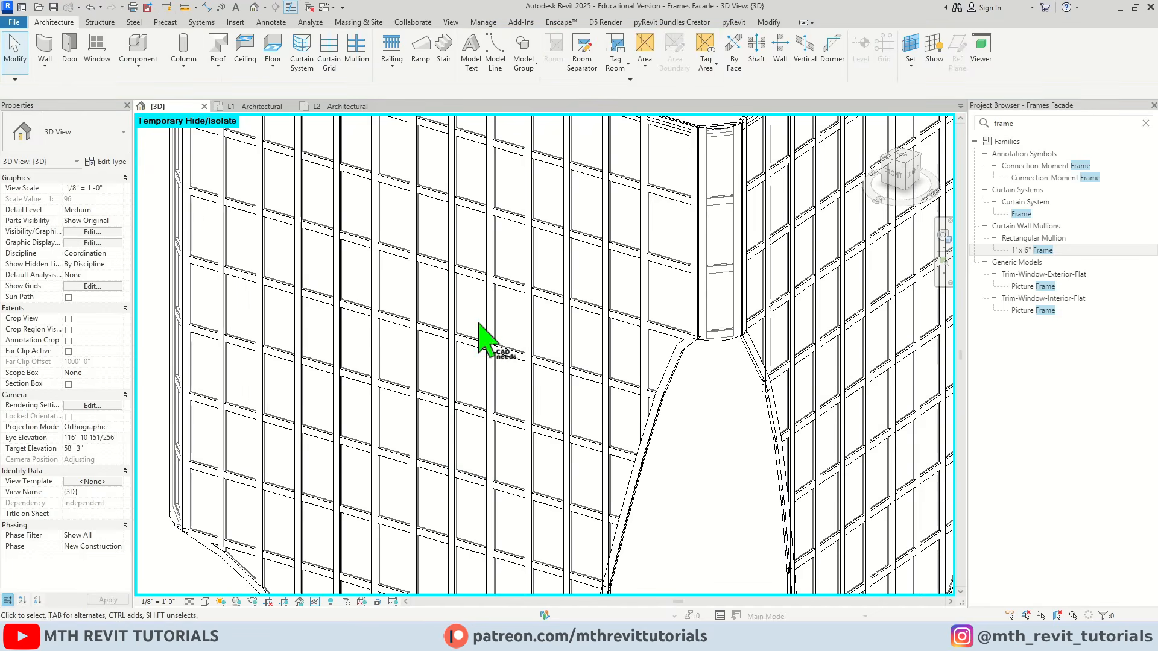
left_click(454, 433)
scroll(458, 428, "up", 2)
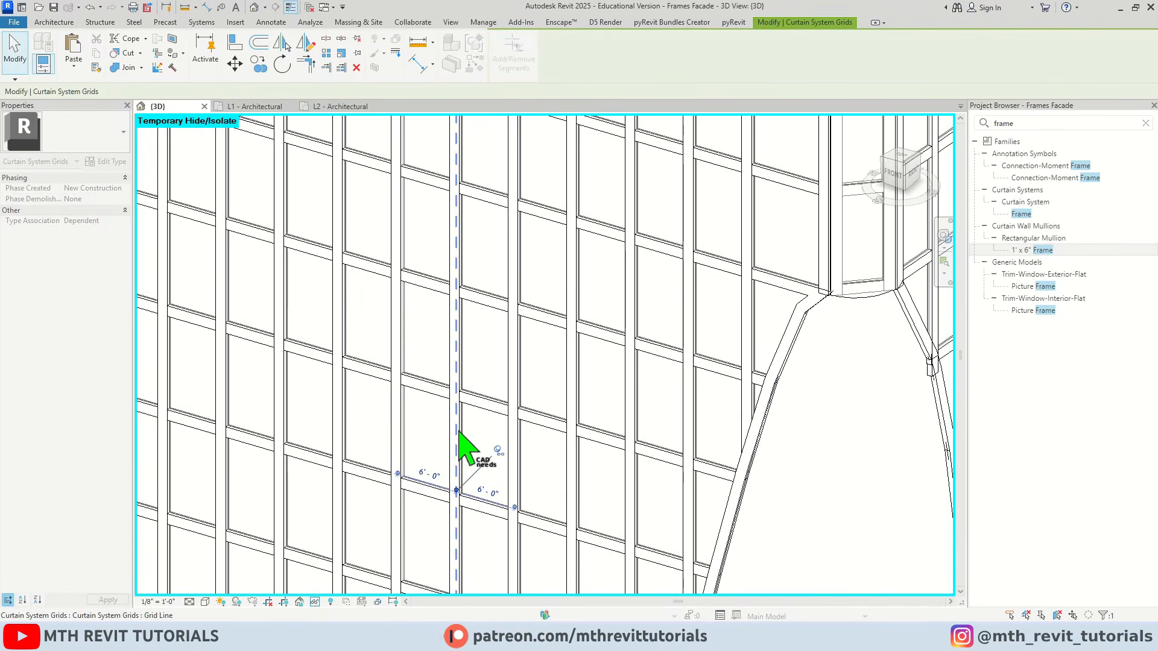
scroll(465, 445, "down", 2)
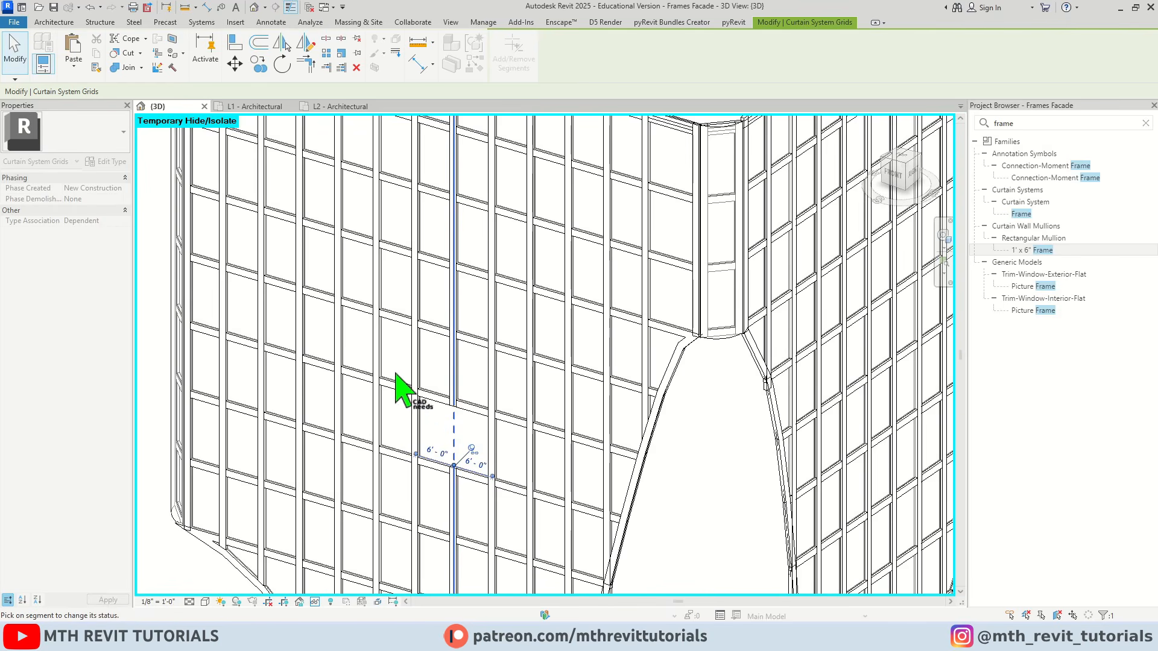
Remove two more segments from the same middle grid line, one in the upper rows and one near its lower end
scroll(468, 332, "down", 1)
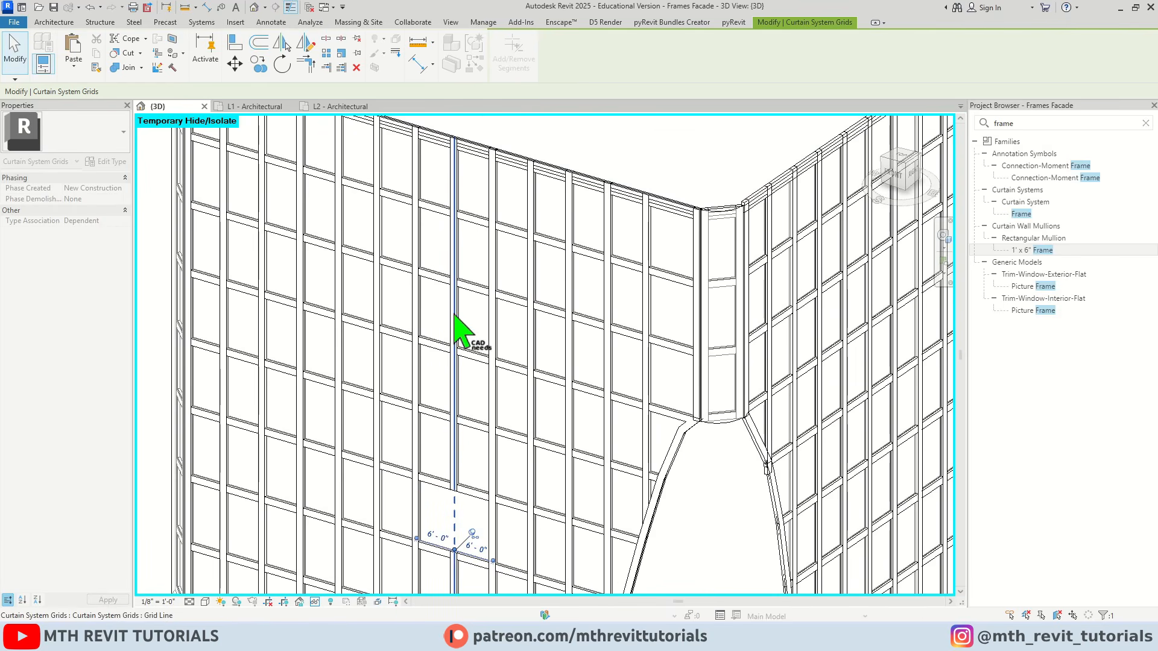
scroll(477, 337, "down", 1)
scroll(525, 301, "up", 2)
scroll(490, 542, "up", 1)
scroll(517, 374, "up", 1)
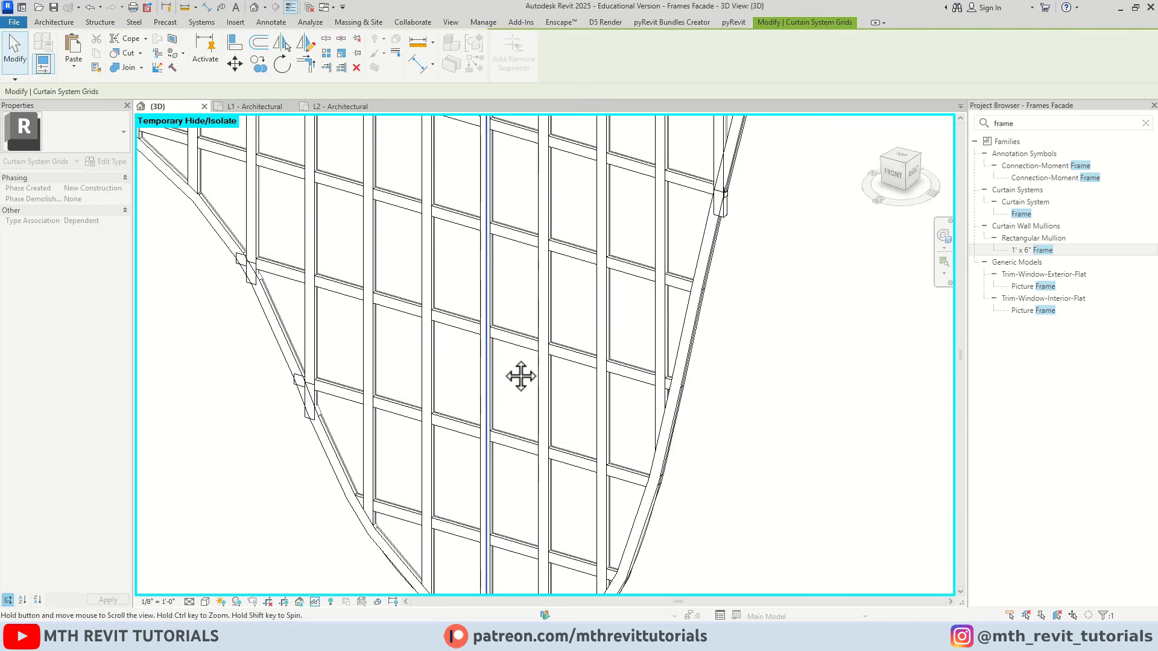
scroll(487, 401, "down", 4)
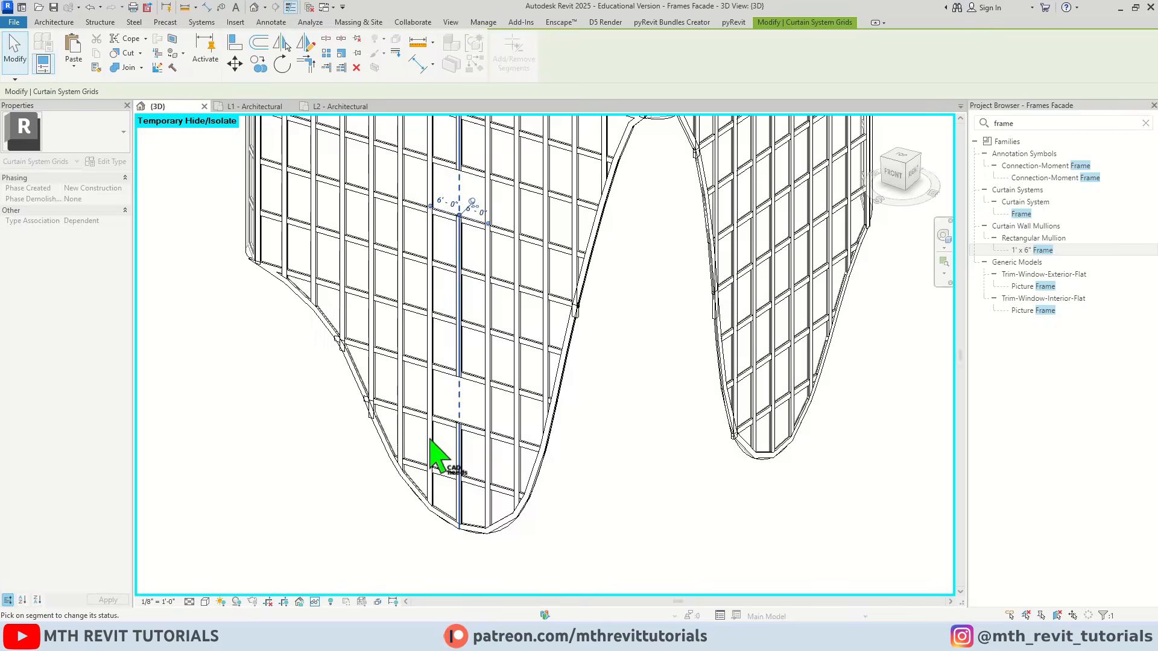
key("Escape")
scroll(458, 386, "down", 2)
scroll(542, 379, "up", 2)
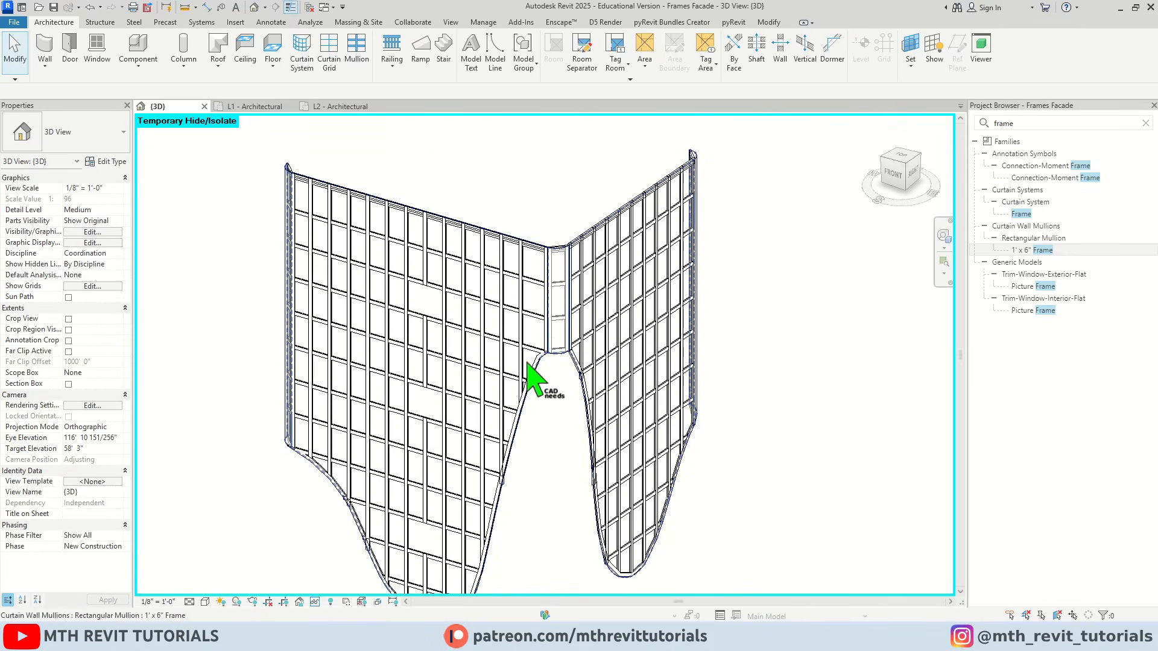
Remove a segment from a vertical grid line closer to the curved corner strip on the main facade face
left_click(504, 291)
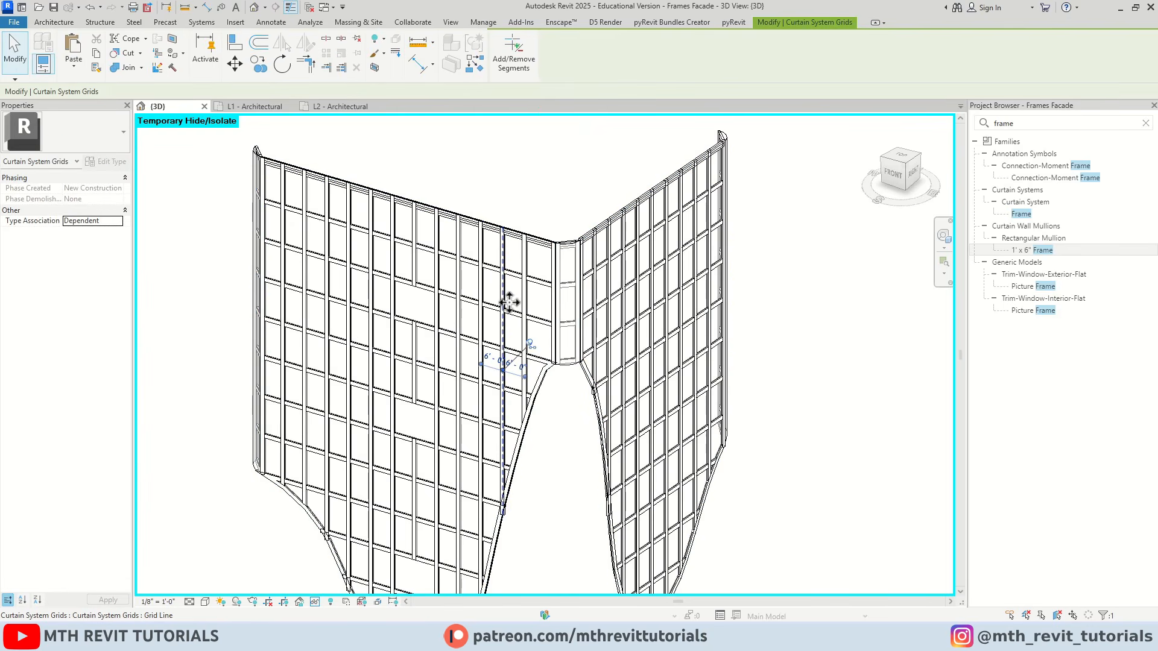
scroll(509, 269, "up", 3)
key("Escape")
scroll(406, 331, "up", 3)
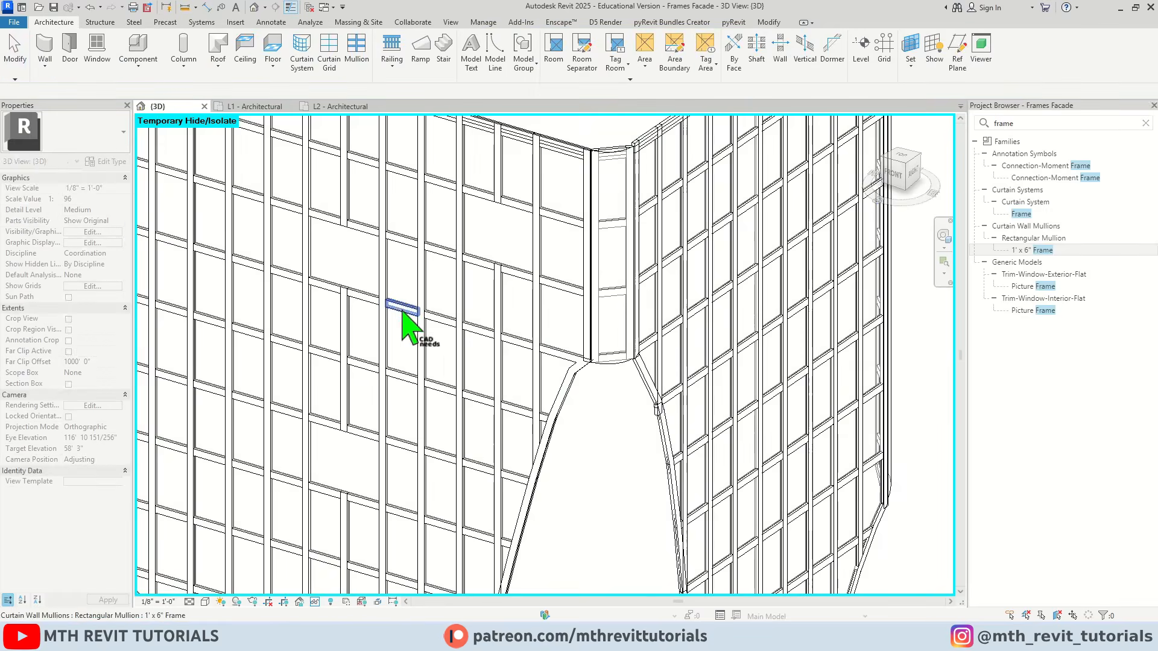
Remove one upper segment from a vertical grid line near the outer edge of the main facade face
middle_click_drag(417, 353, 398, 272, "shift")
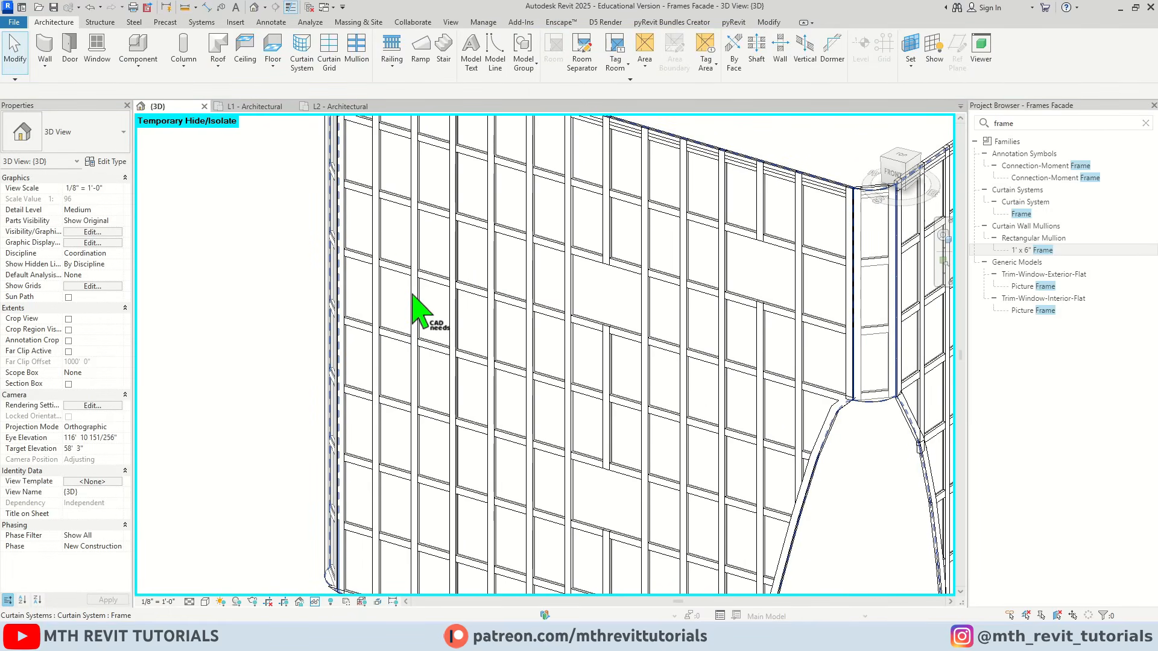
scroll(425, 212, "up", 1)
left_click(417, 209)
left_click(505, 57)
left_click(416, 253)
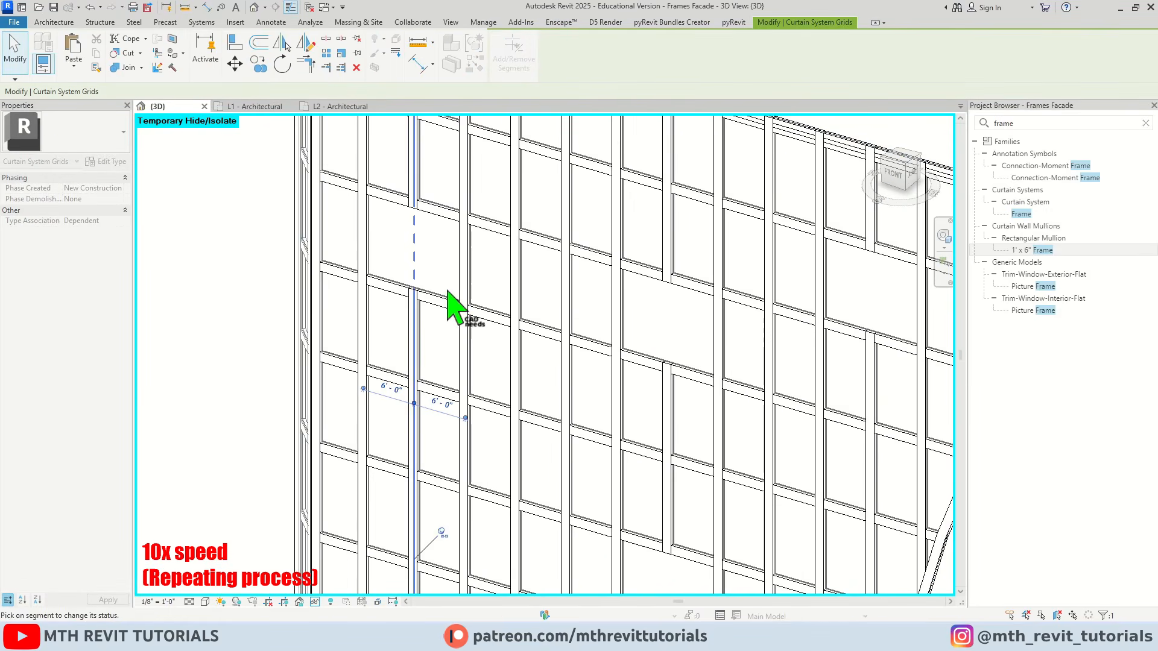
key("Escape")
Remove the segment in the same row from the adjacent vertical grid line to form a triple-width panel
left_click(467, 289)
left_click(514, 55)
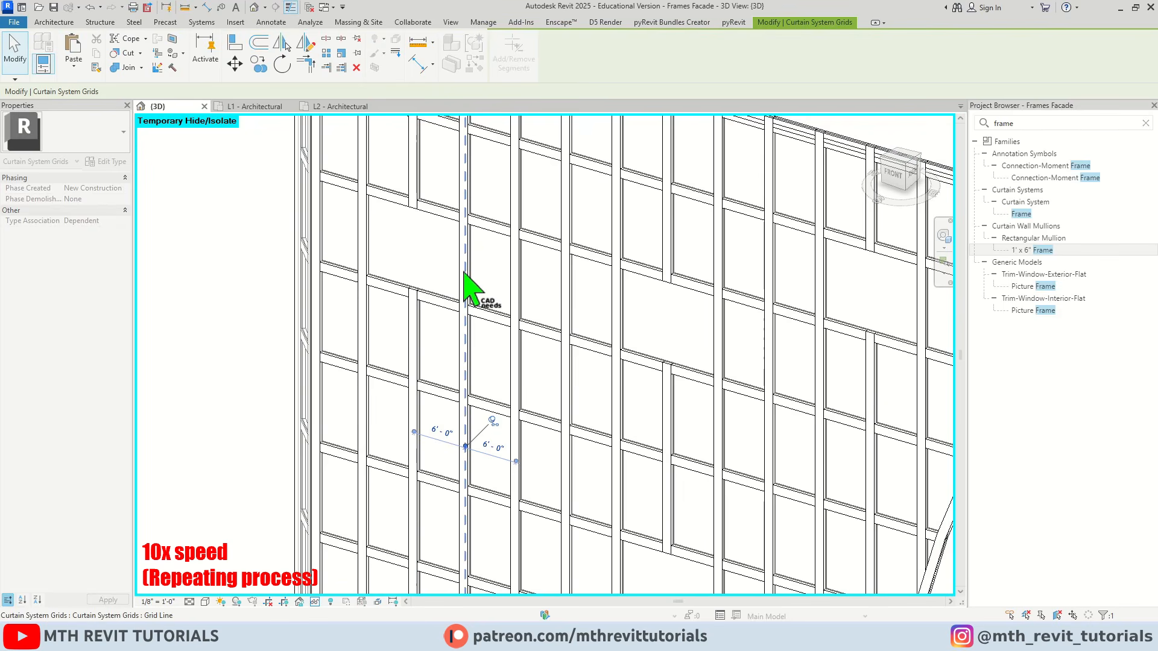
left_click(463, 272)
key("Escape")
Remove a segment from a vertical grid line in the lower rows, near the curved bottom edge of the main face
scroll(504, 371, "down", 3)
scroll(504, 374, "up", 3)
left_click(324, 363)
left_click(324, 363)
key("Escape")
middle_click_drag(205, 450, 451, 378)
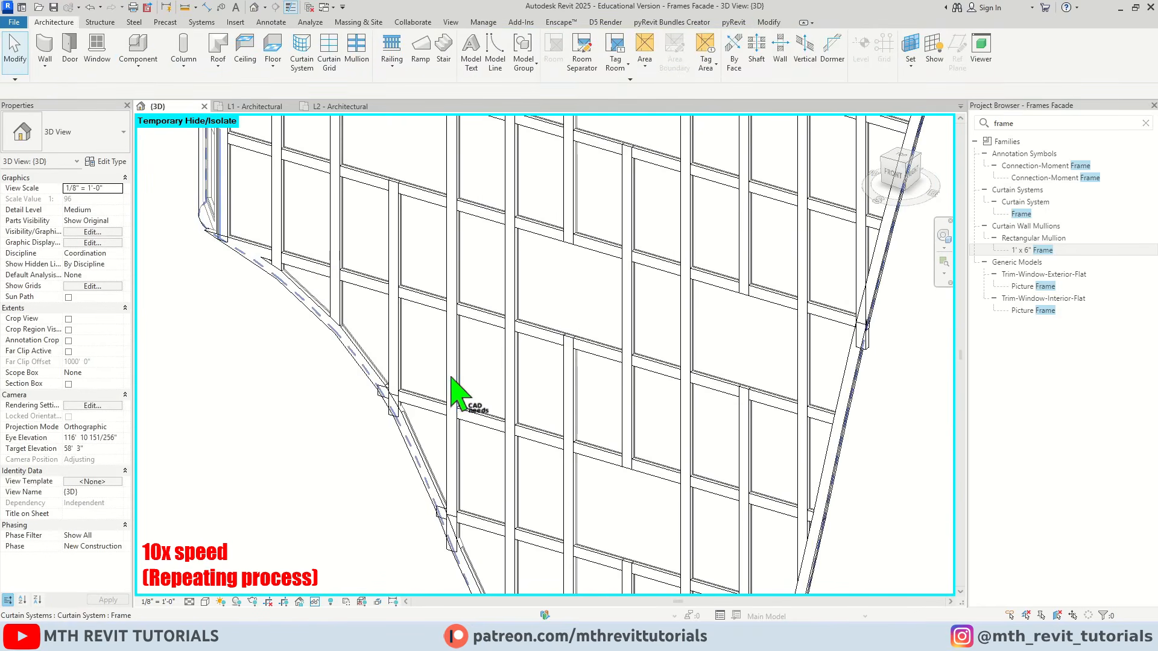
left_click(451, 377)
left_click(513, 60)
left_click(451, 355)
key("Escape")
Remove another segment from a vertical grid line near the main face's outer edge, in the middle rows
scroll(451, 368, "down", 2)
middle_click_drag(405, 130, 432, 336)
left_click(437, 336)
scroll(437, 336, "up", 1)
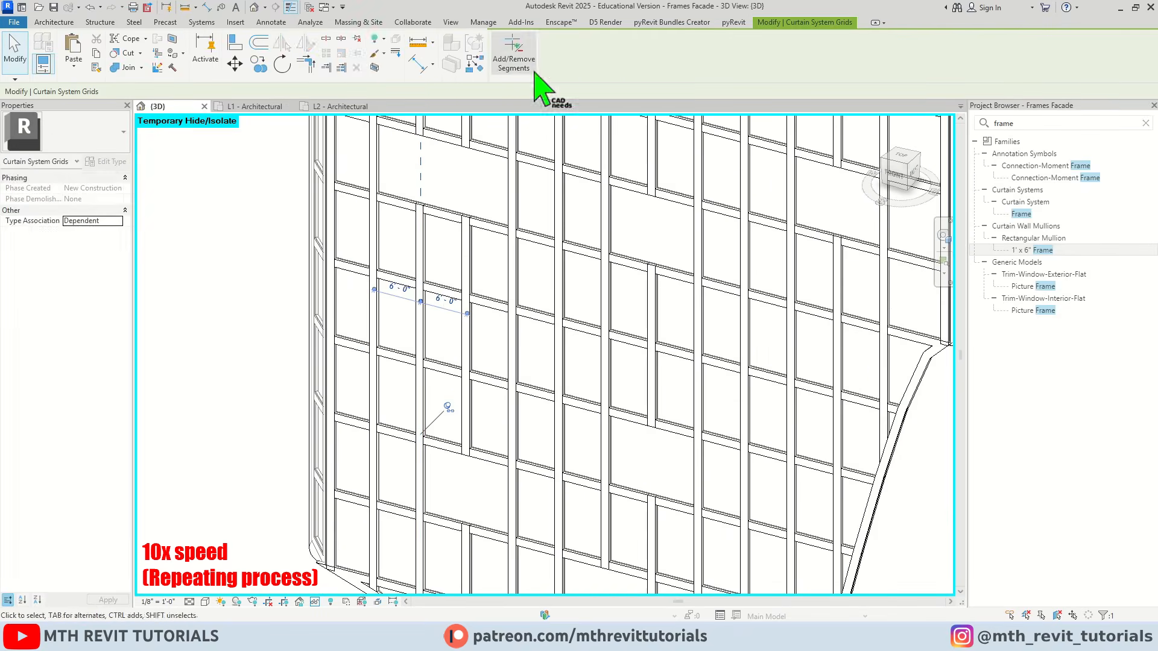
left_click(525, 66)
left_click(420, 476)
key("Escape")
On the right facade face, remove an upper segment from a vertical grid line between the corner strip and the middle
scroll(542, 301, "down", 2)
left_click(548, 299)
middle_click_drag(623, 331, 506, 331, "shift")
scroll(450, 241, "up", 2)
left_click(408, 235)
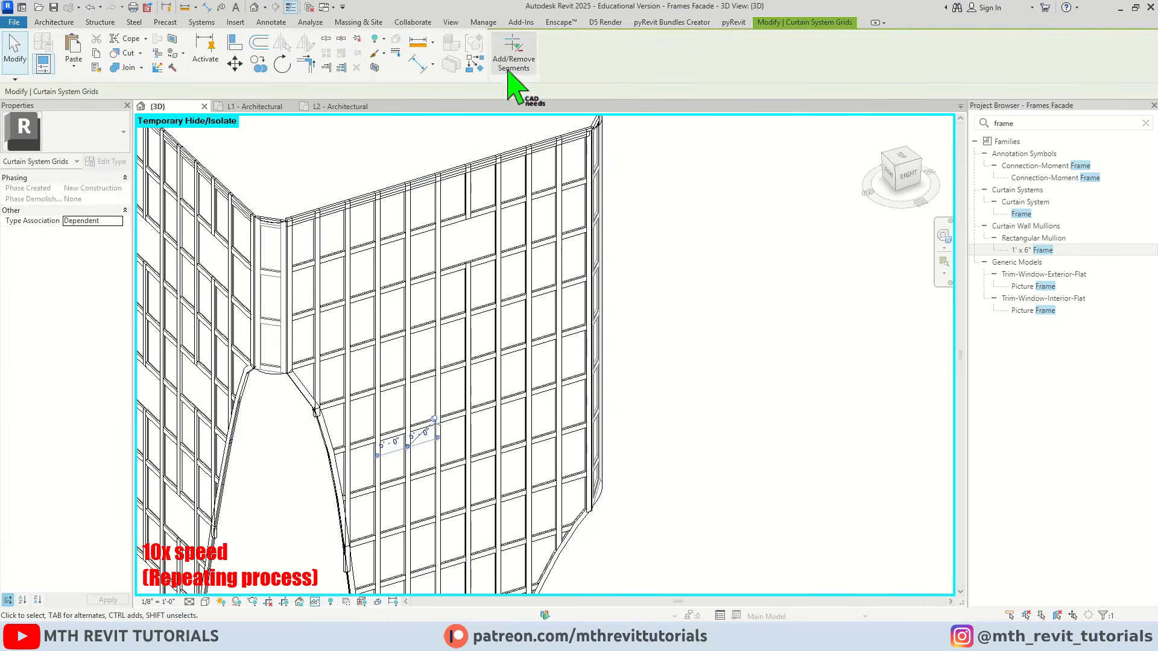
left_click(513, 65)
left_click(408, 307)
Remove segments from further vertical grid lines in the middle rows of the right facade face
scroll(454, 302, "down", 2)
left_click(454, 374)
left_click(513, 61)
scroll(471, 380, "up", 3)
left_click(470, 383)
left_click(630, 279)
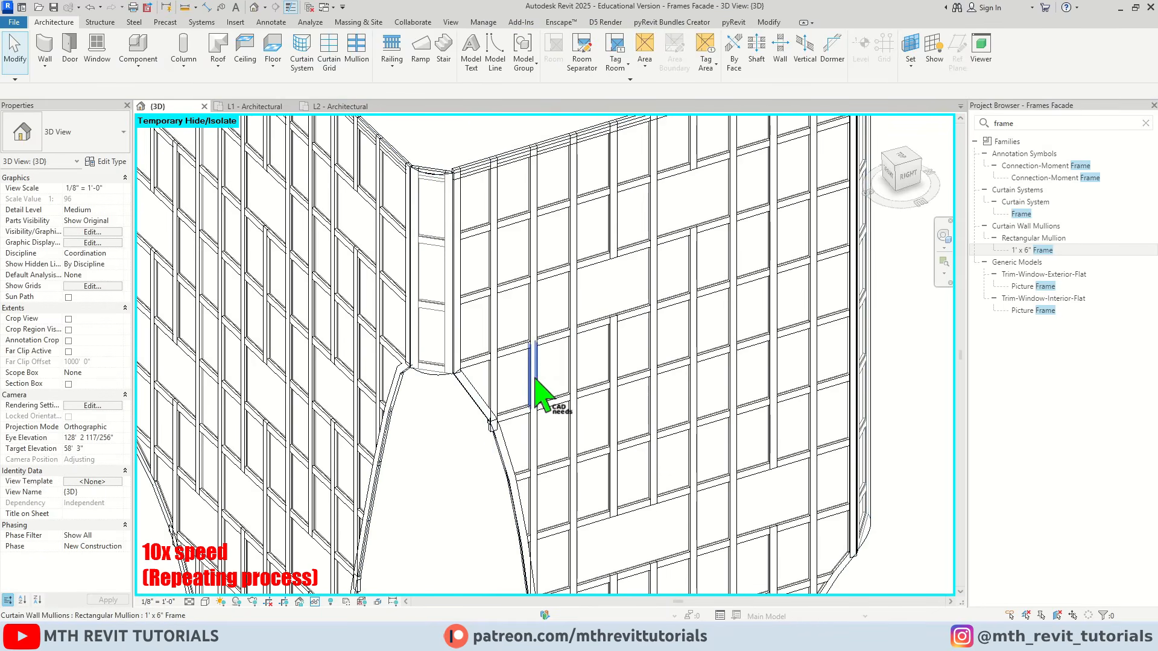
Remove an upper segment from the right face's second vertical grid line past the corner strip
left_click(535, 379)
left_click(513, 61)
scroll(533, 269, "up", 2)
left_click(533, 267)
Unpin and delete the leftover mullion piece along the right face's curved opening edge
middle_click_drag(543, 512, 386, 139)
scroll(422, 290, "up", 2)
left_click(469, 313)
left_click(497, 288)
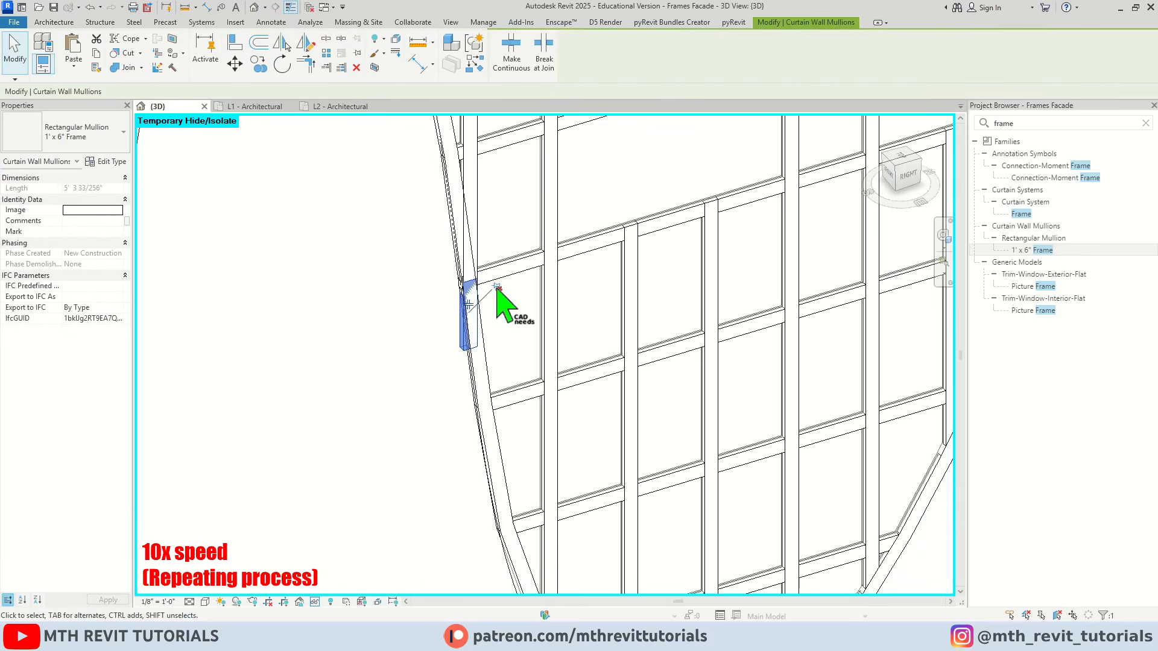
key("Delete")
Remove segments from the right face's vertical grid lines beside the arched opening and toward the middle of the face
scroll(497, 290, "down", 3)
left_click(491, 428)
left_click(513, 60)
left_click(491, 431)
left_click(572, 367)
left_click(512, 60)
middle_click_drag(597, 126, 576, 329)
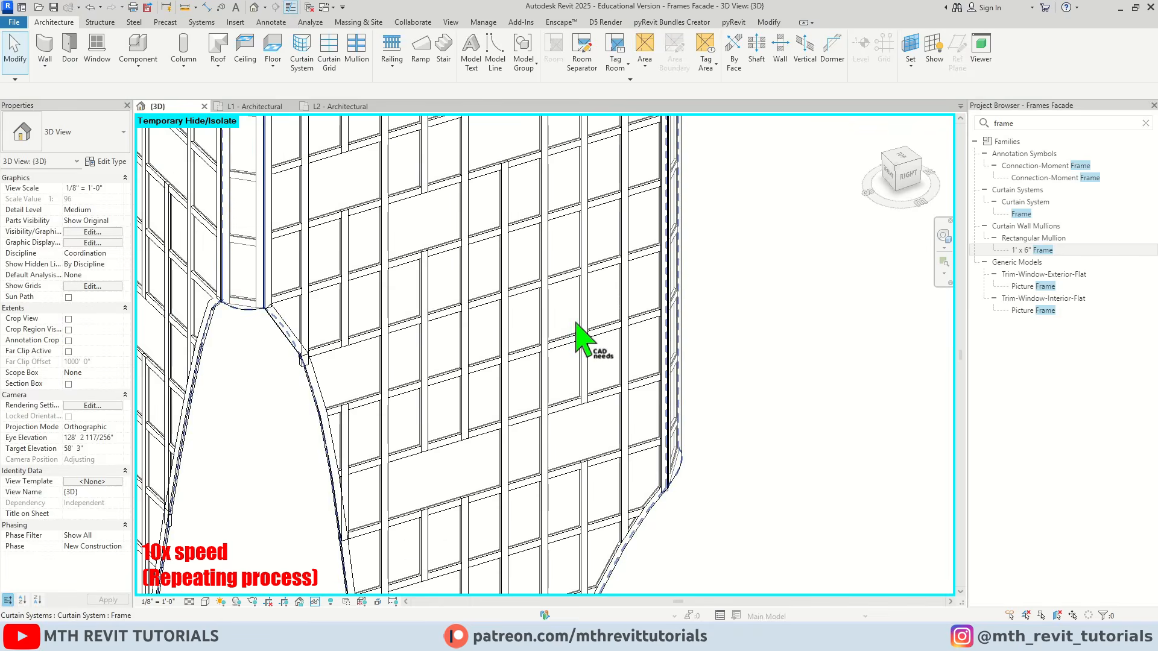
Remove segments from two vertical grid lines near the outer edge of the right facade face
left_click(583, 338)
left_click(512, 60)
scroll(615, 264, "down", 3)
scroll(620, 279, "up", 3)
left_click(620, 280)
left_click(512, 60)
scroll(621, 181, "down", 4)
middle_click_drag(669, 361, 796, 399, "shift")
Remove the top-row segment from a vertical grid line on the front facade face
scroll(536, 175, "up", 3)
scroll(512, 199, "up", 2)
middle_click_drag(505, 148, 527, 215)
left_click(526, 217)
left_click(512, 60)
left_click(522, 280)
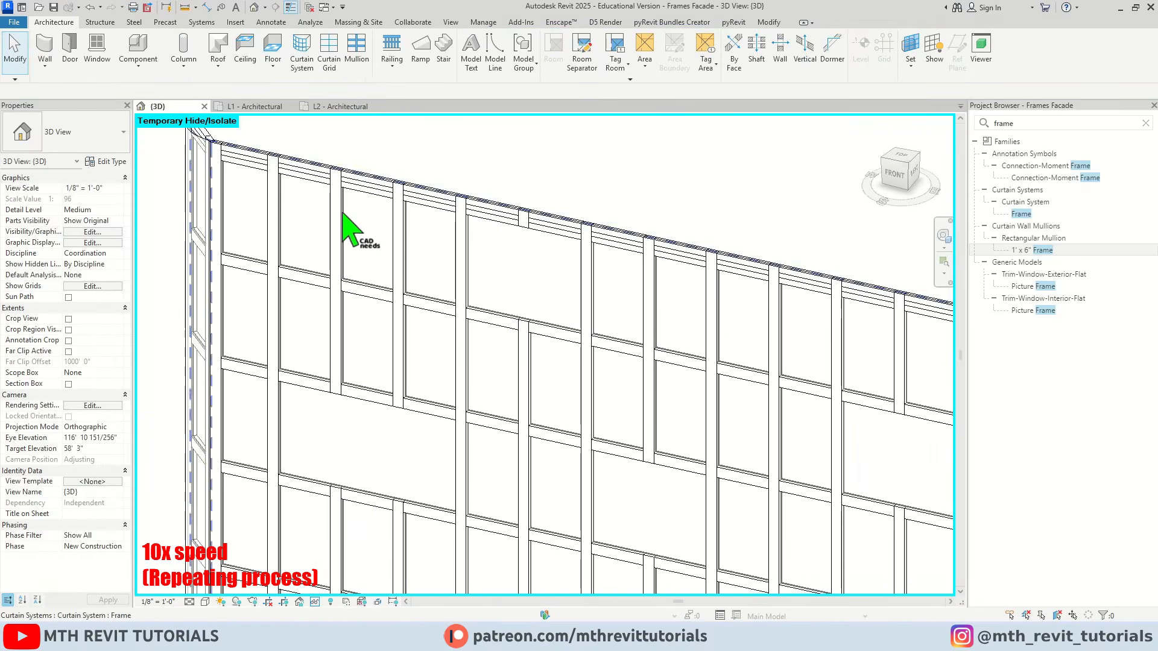
Remove the top-row segment from a vertical grid line near the outer edge of the front facade face
left_click(341, 212)
left_click(513, 61)
scroll(422, 241, "down", 3)
scroll(639, 317, "down", 1)
left_click(574, 323)
scroll(636, 195, "up", 3)
Select the front face's lower mullion run under the top border across the gridline, unpin it and delete it
middle_click_drag(634, 194, 535, 375)
scroll(470, 317, "up", 2)
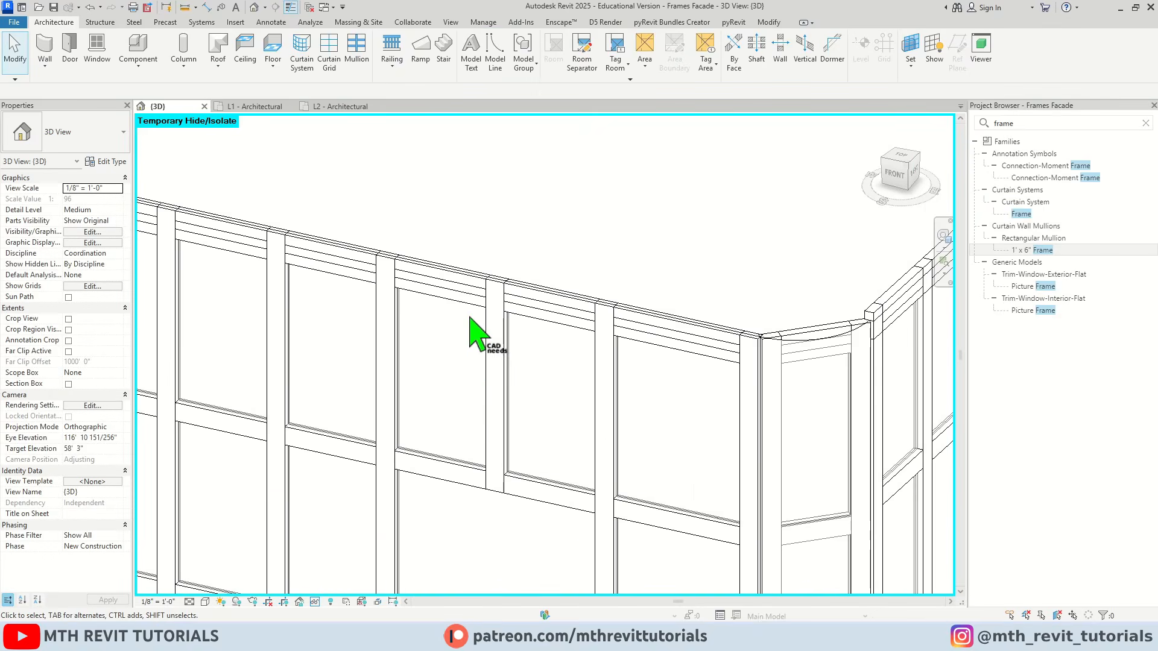
scroll(458, 308, "up", 1)
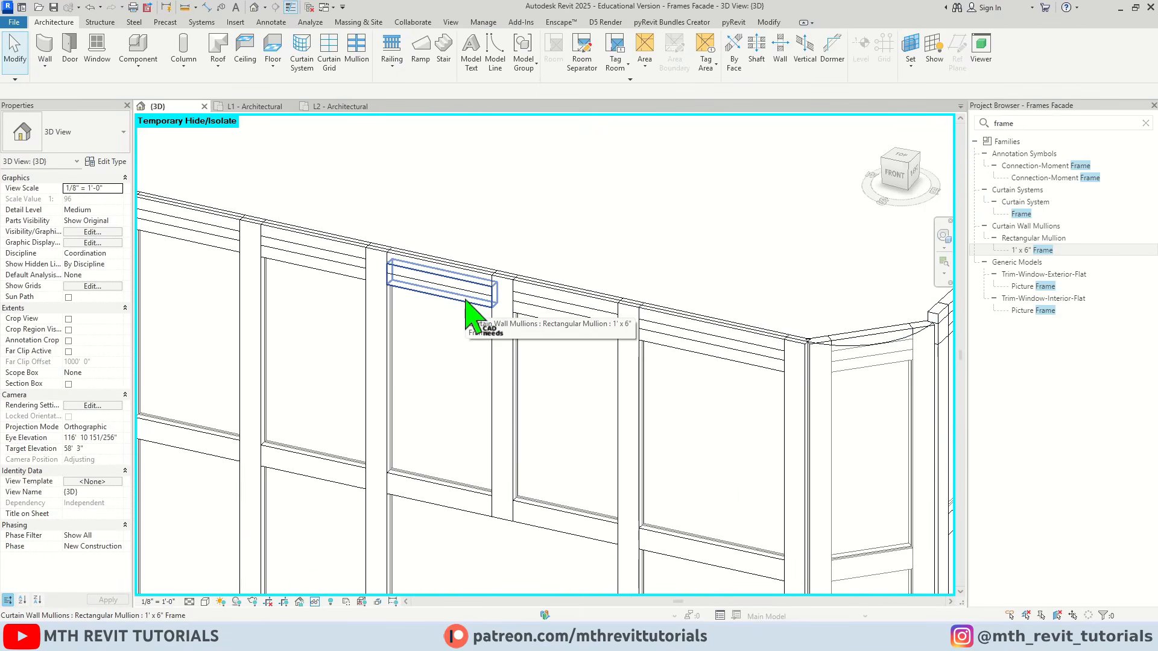
left_click(467, 299)
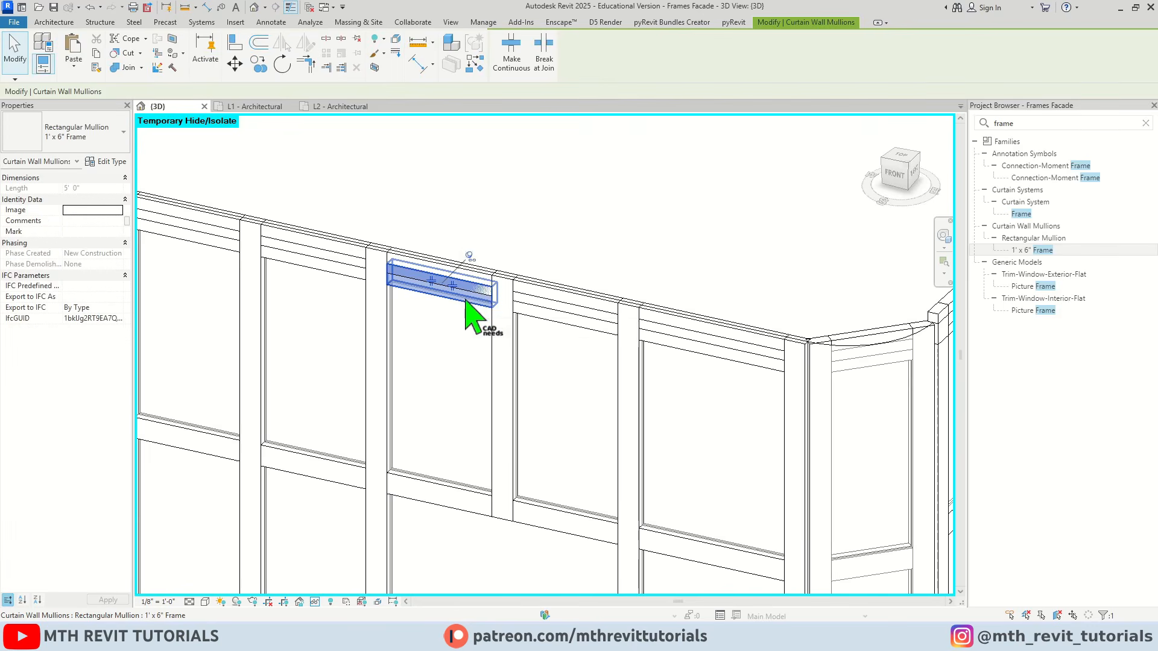
right_click(475, 308)
mouse_move(564, 308)
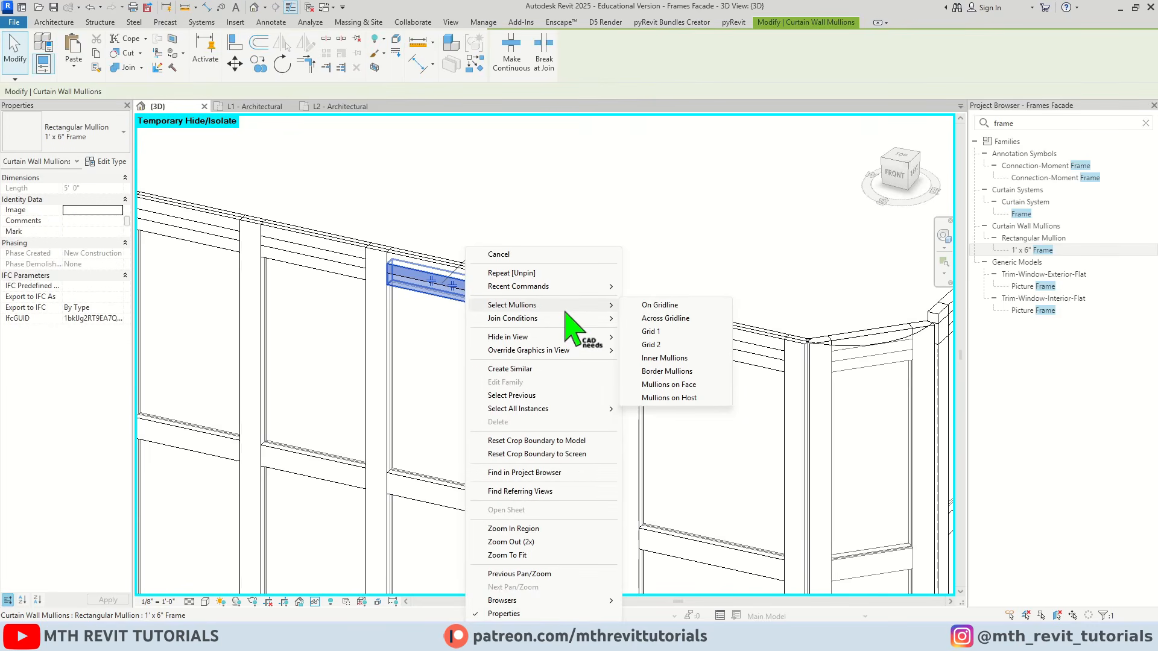
left_click(676, 318)
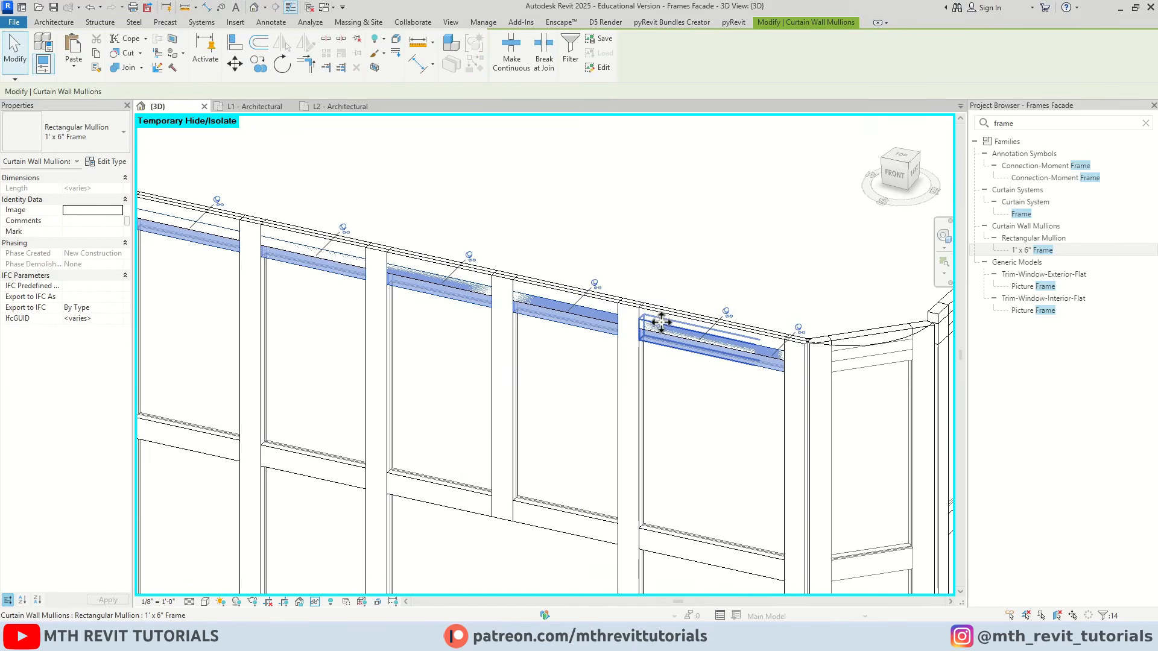
left_click(357, 40)
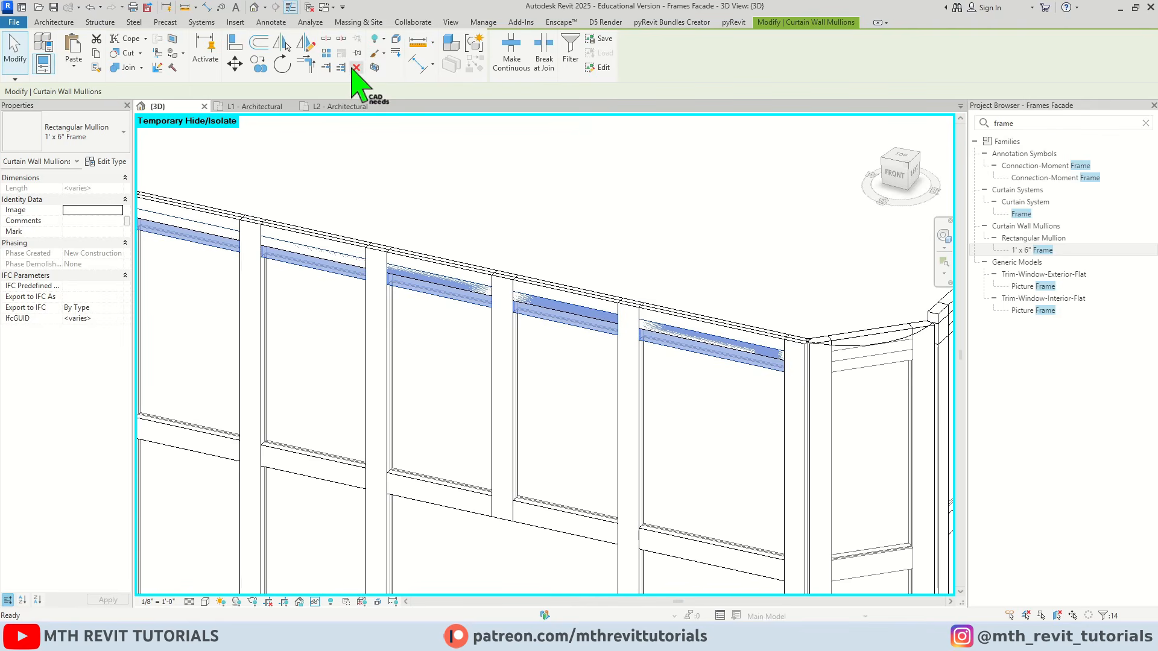
left_click(356, 67)
Select the right face's second mullion run below the top edge on its gridline, unpin it and delete it
scroll(506, 179, "down", 2)
middle_click_drag(721, 252, 529, 305)
scroll(517, 356, "up", 3)
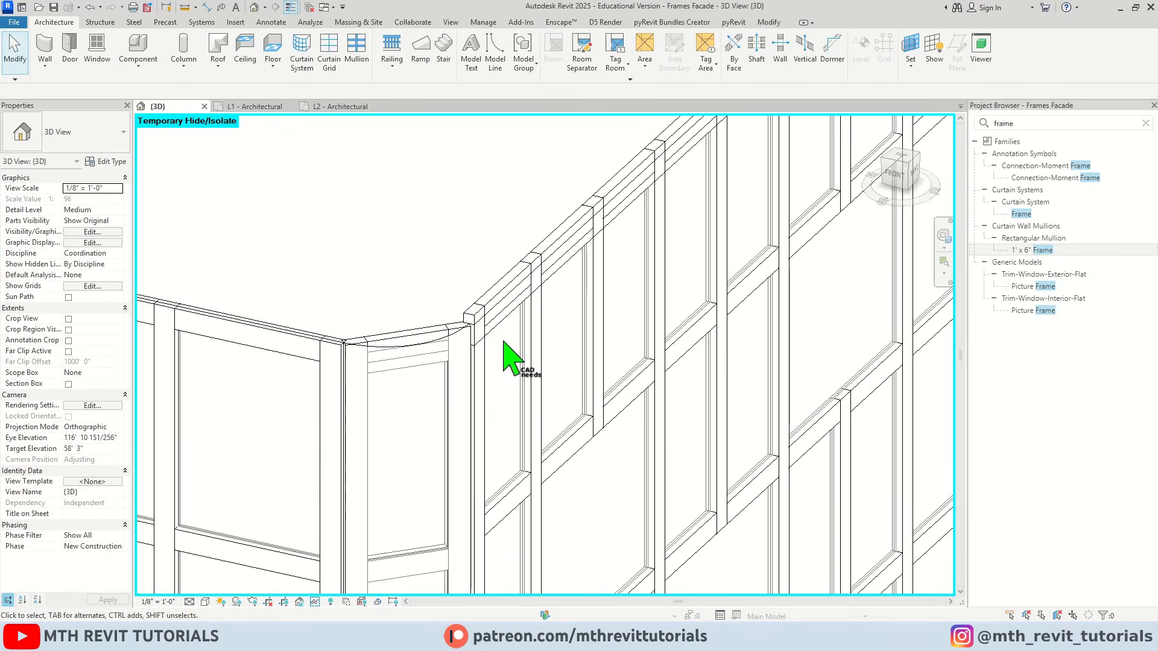
left_click(506, 320)
right_click(507, 319)
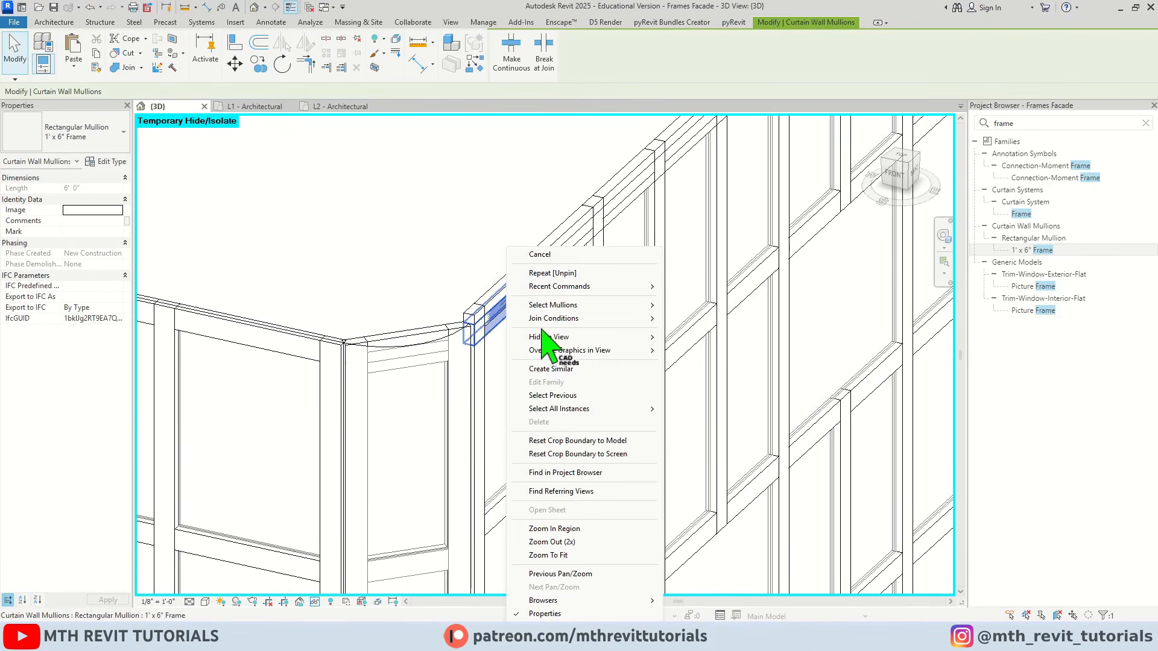
mouse_move(609, 305)
left_click(691, 306)
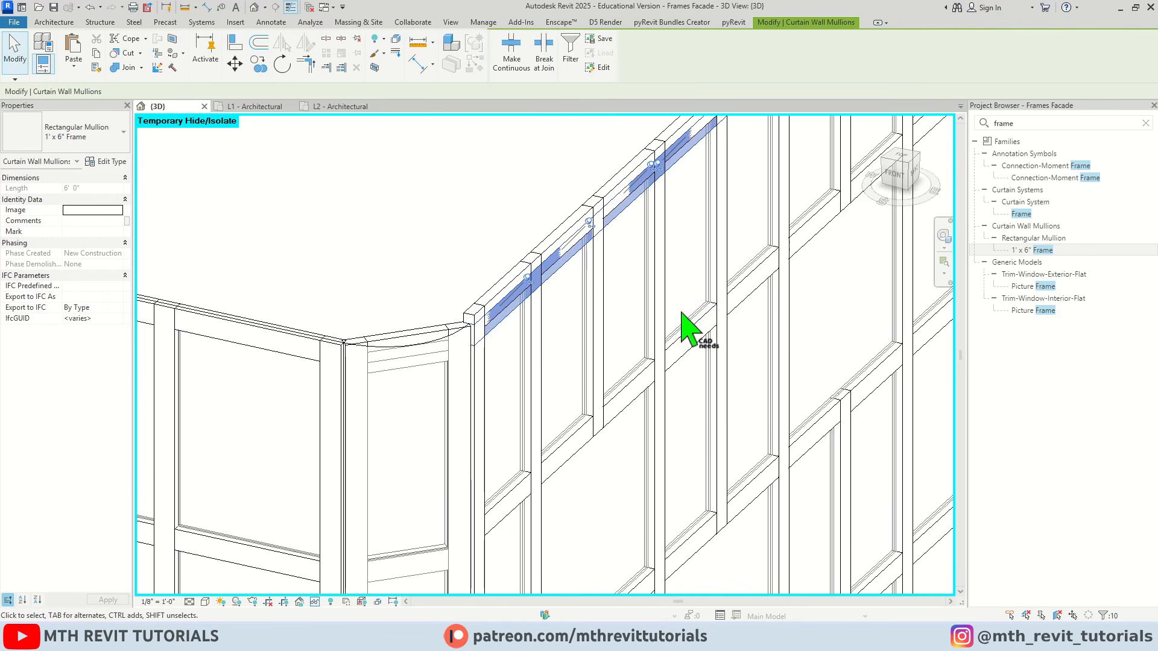
left_click(426, 146)
Examine the frame pattern on both facade faces and around the arched corner opening
scroll(510, 303, "down", 6)
middle_click_drag(575, 288, 567, 375, "shift")
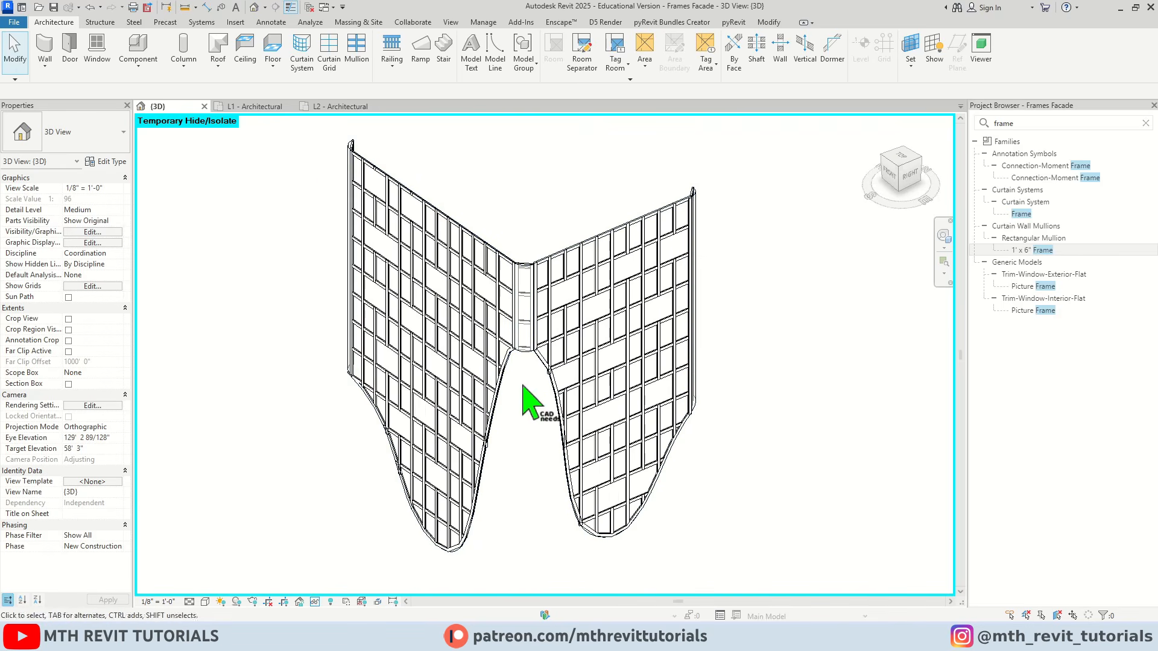
scroll(476, 324, "up", 5)
middle_click_drag(544, 318, 594, 281, "shift")
scroll(497, 291, "up", 1)
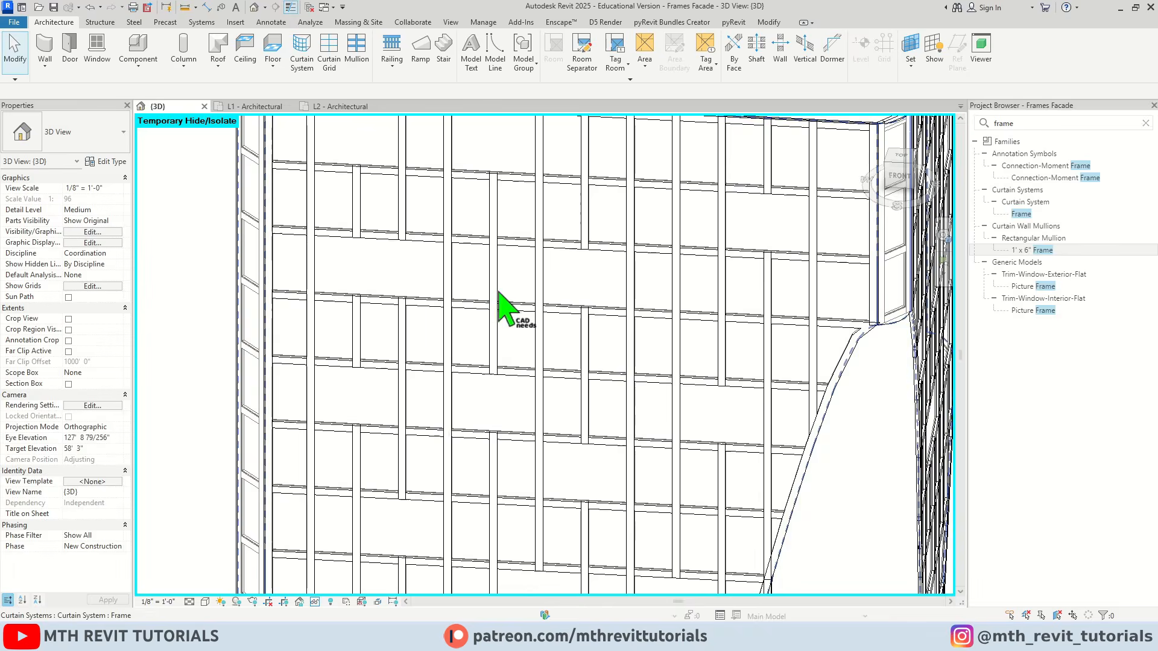
scroll(474, 291, "down", 1)
middle_click_drag(473, 292, 398, 344, "shift")
middle_click_drag(506, 320, 512, 302, "shift")
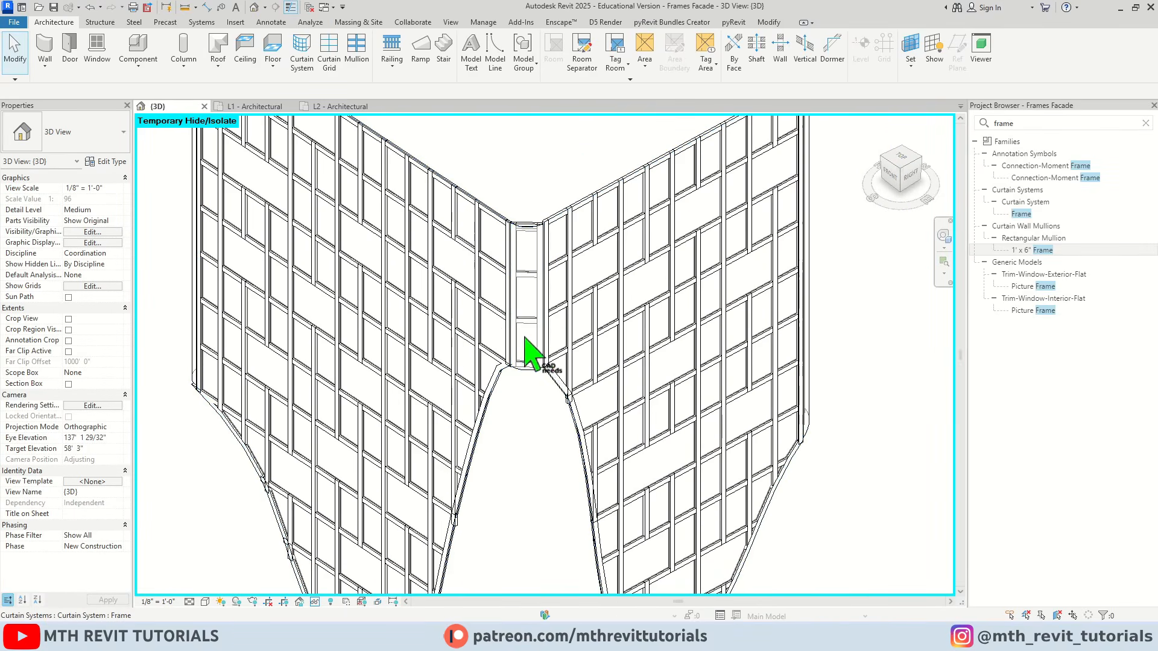
scroll(556, 381, "down", 1)
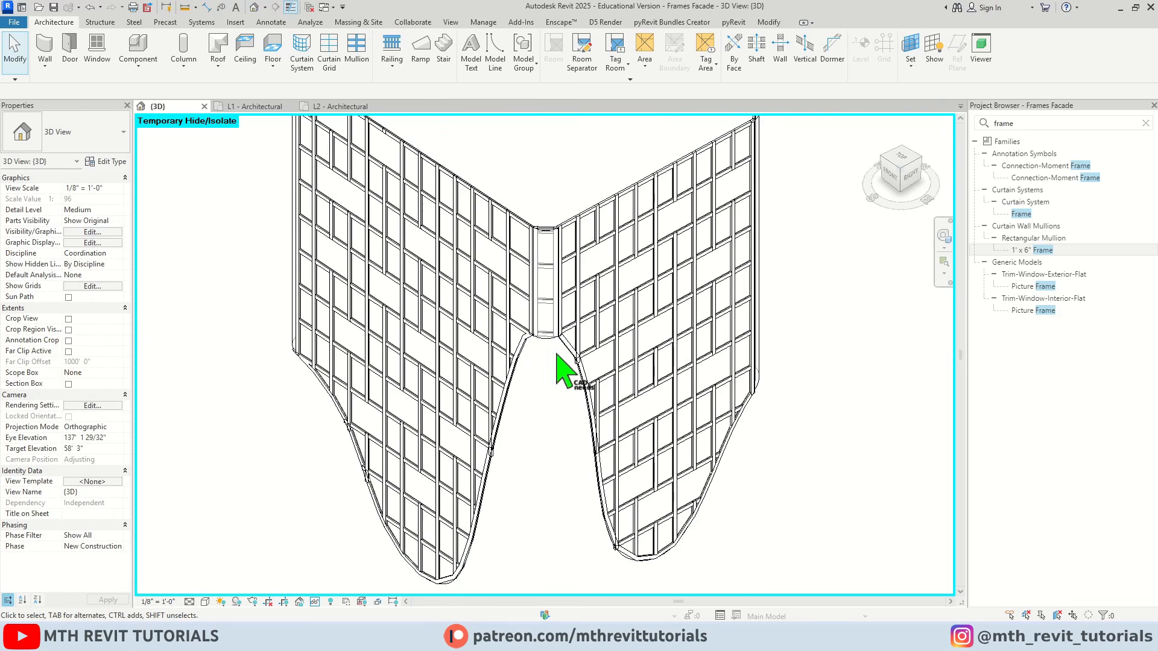
Set the 3D view's visual style to Shaded and orbit to the front facade face
left_click(205, 602)
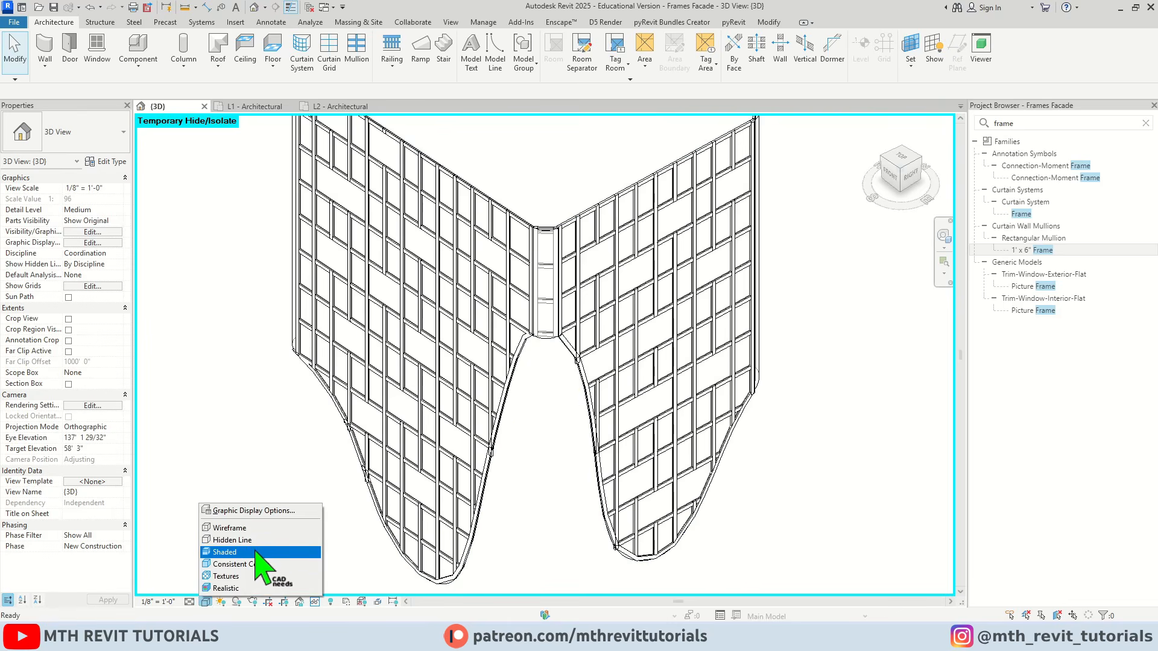
left_click(259, 552)
middle_click_drag(615, 319, 433, 288, "shift")
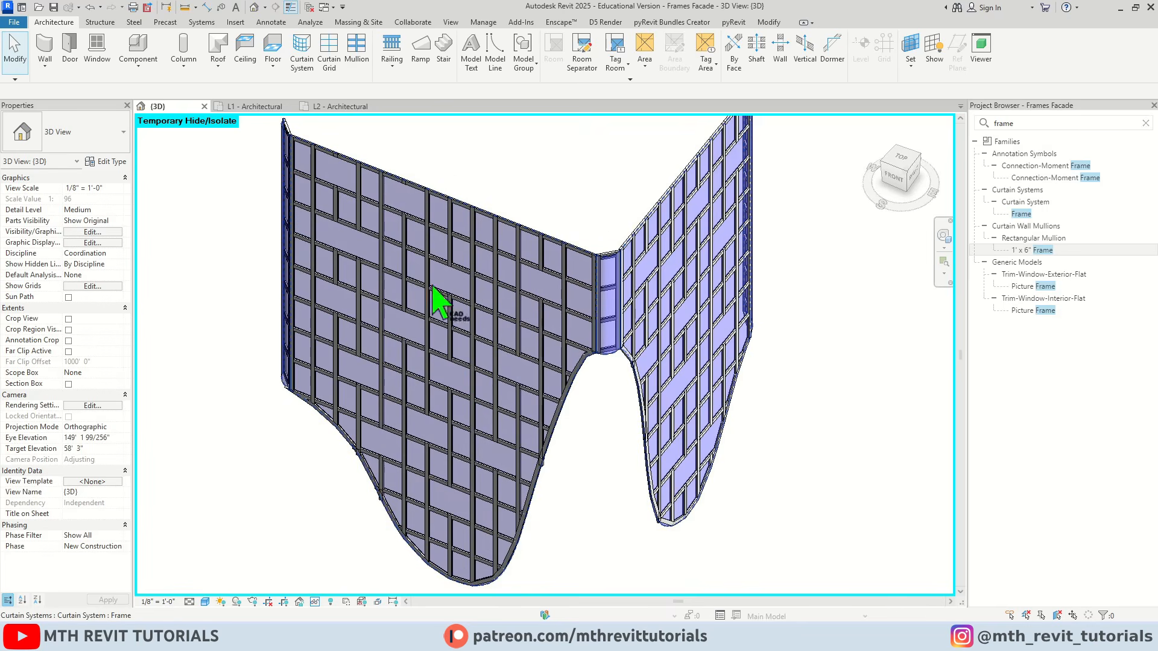
Set the Frame curtain system type's curtain panel to Empty System Panel : Empty
scroll(452, 328, "up", 5)
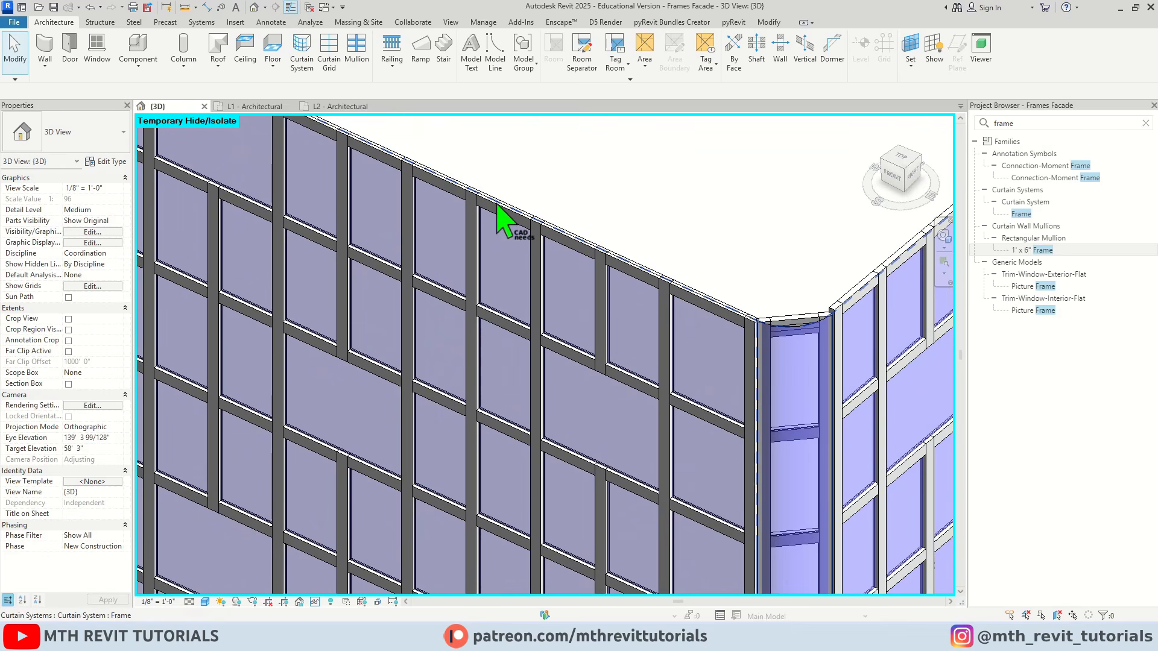
left_click(499, 208)
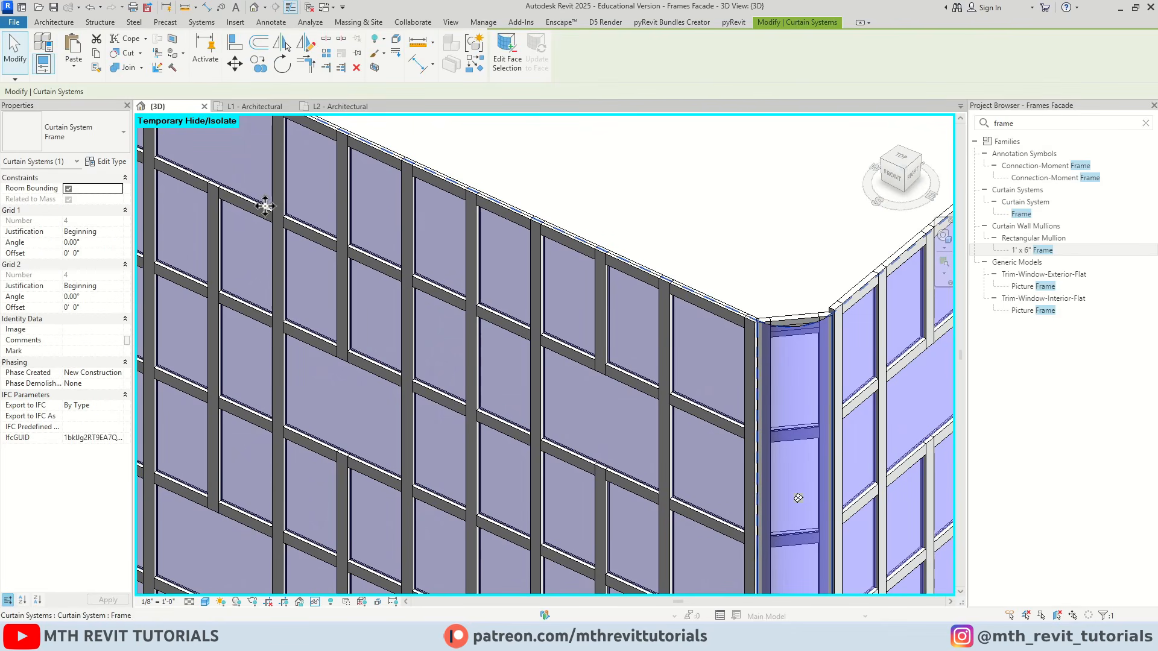
left_click(112, 161)
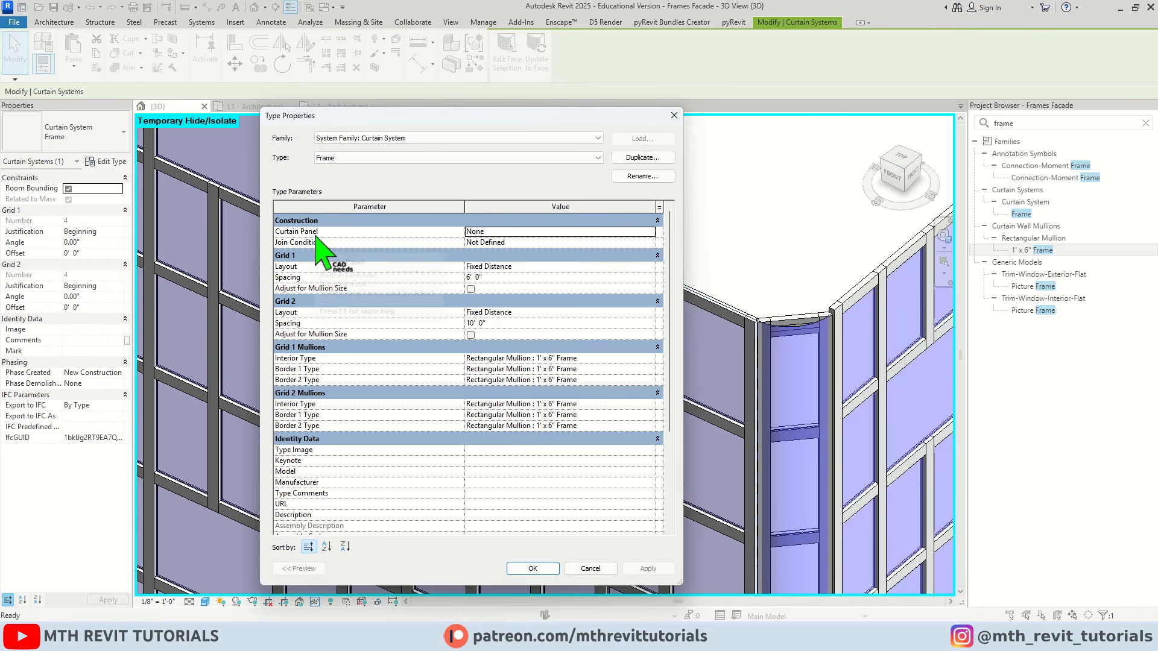
left_click(649, 233)
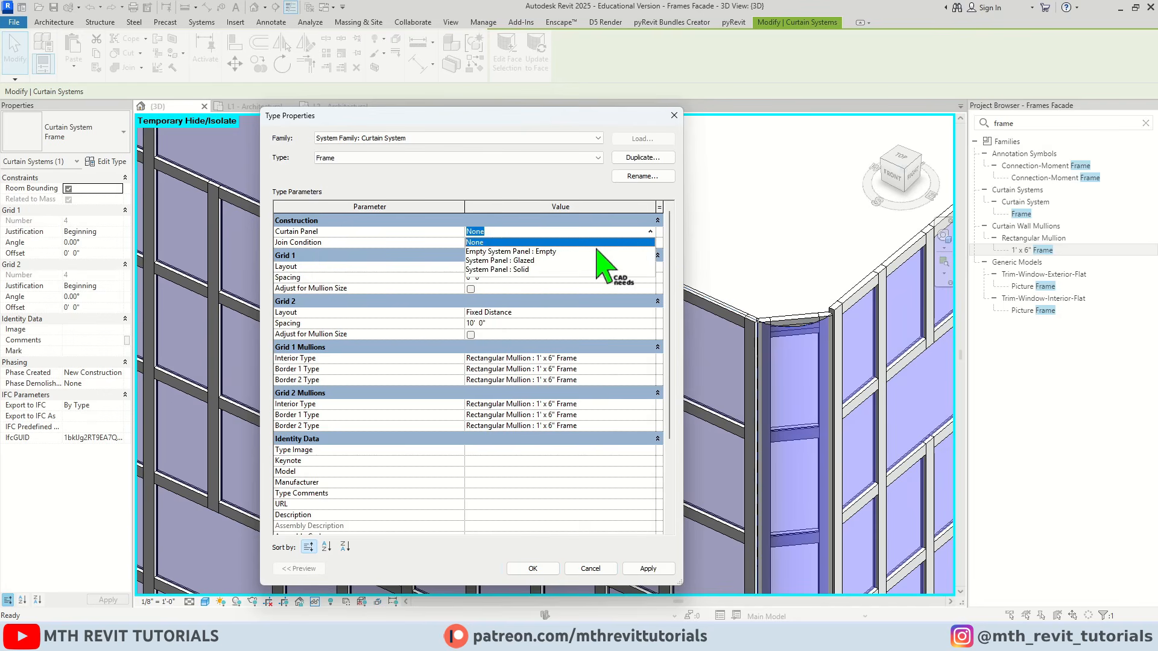
left_click(548, 252)
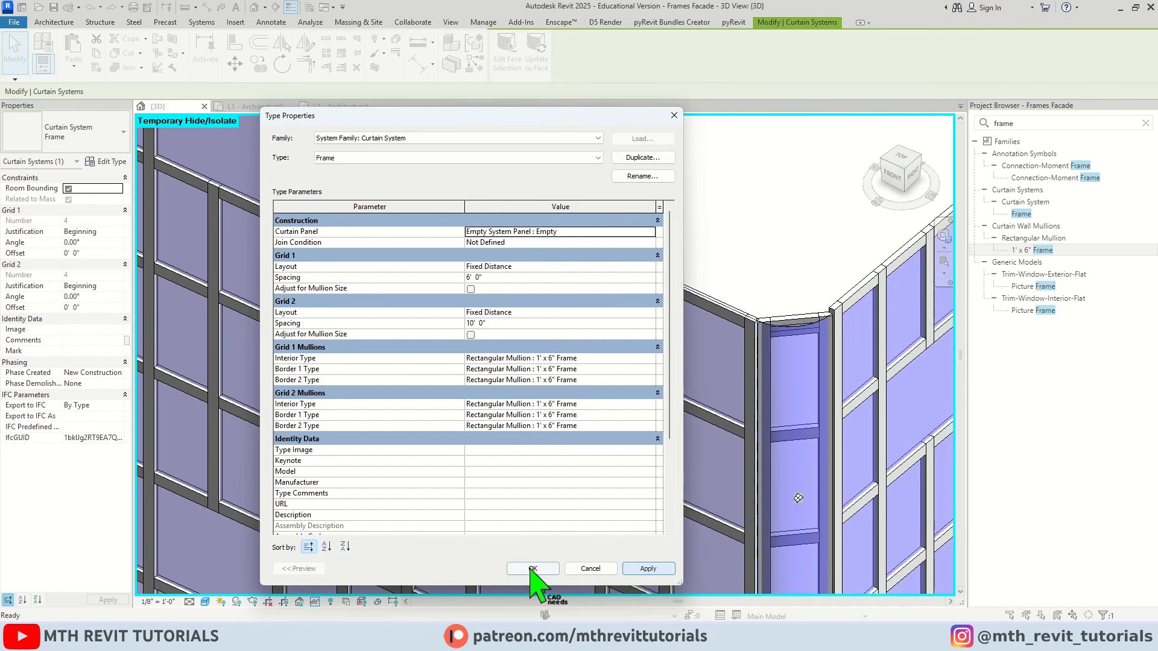
left_click(532, 569)
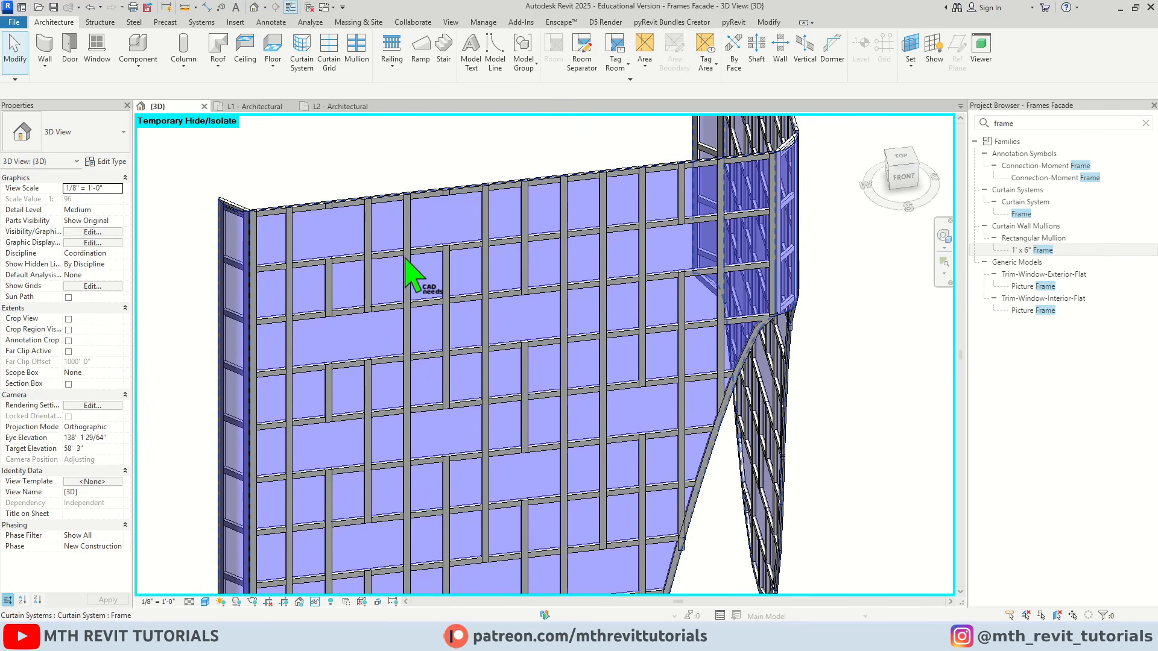
Hide the mass behind the facade by switching mass display to Show Mass by View Settings
middle_click_drag(405, 261, 537, 320, "shift")
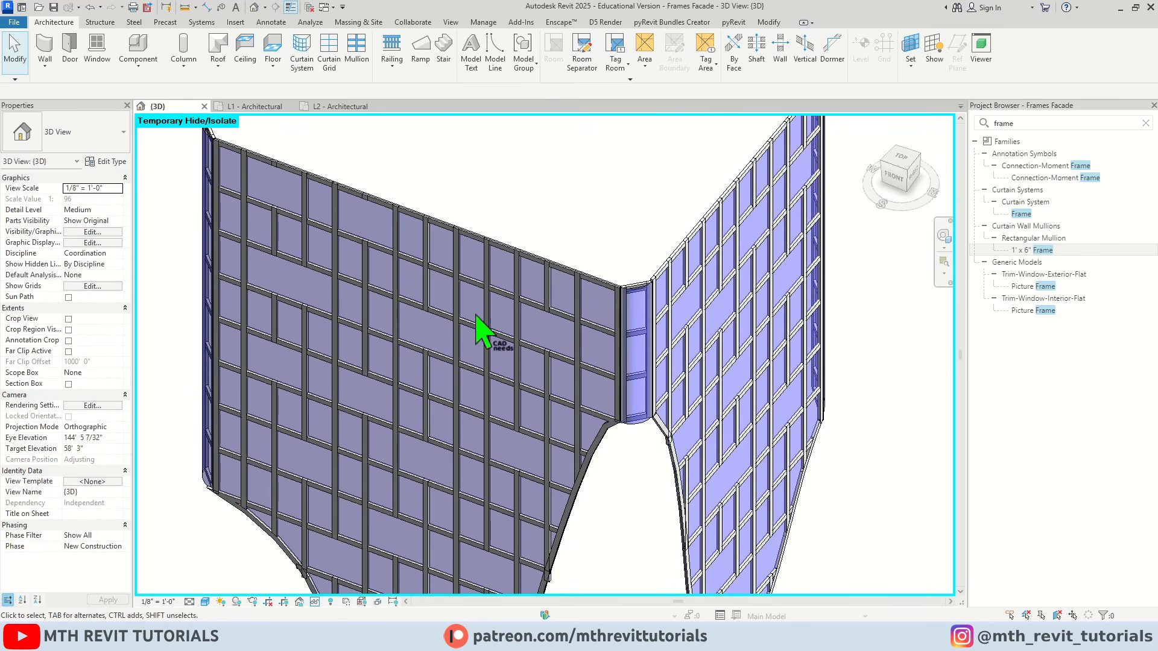
scroll(495, 256, "up", 2)
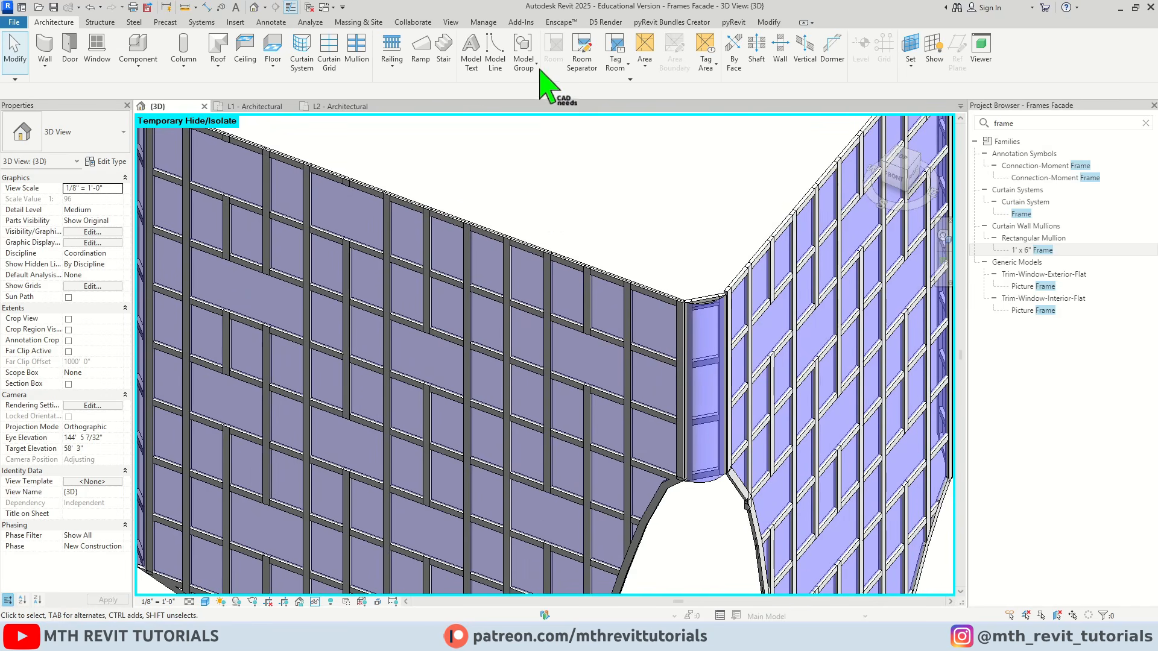
left_click(362, 22)
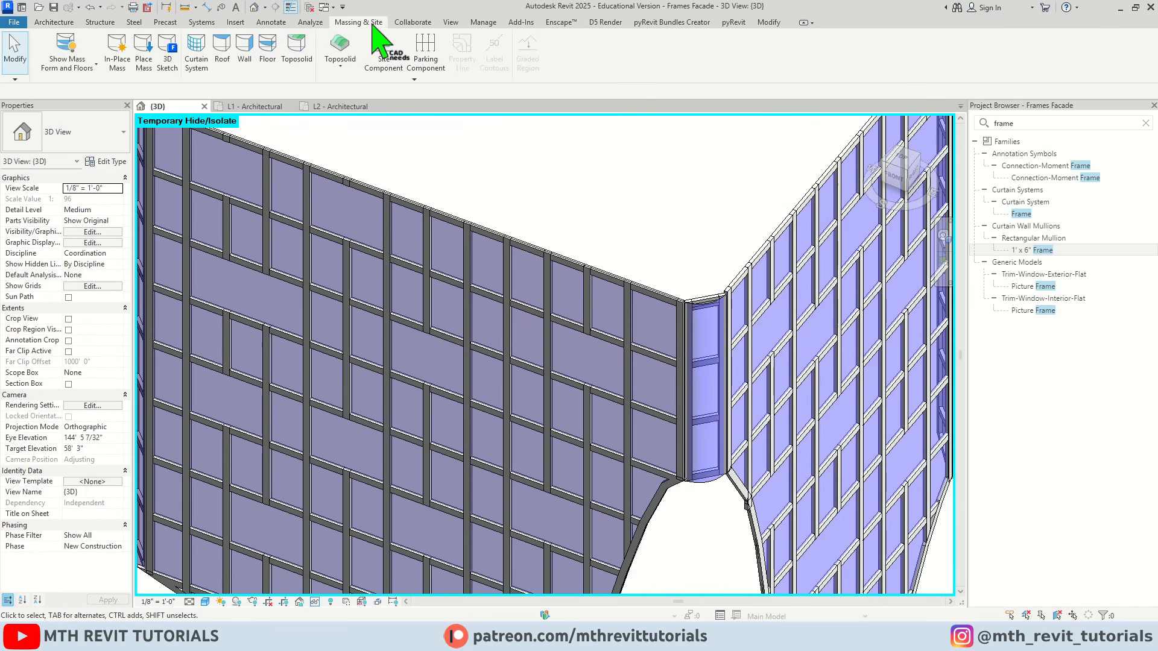
left_click(83, 45)
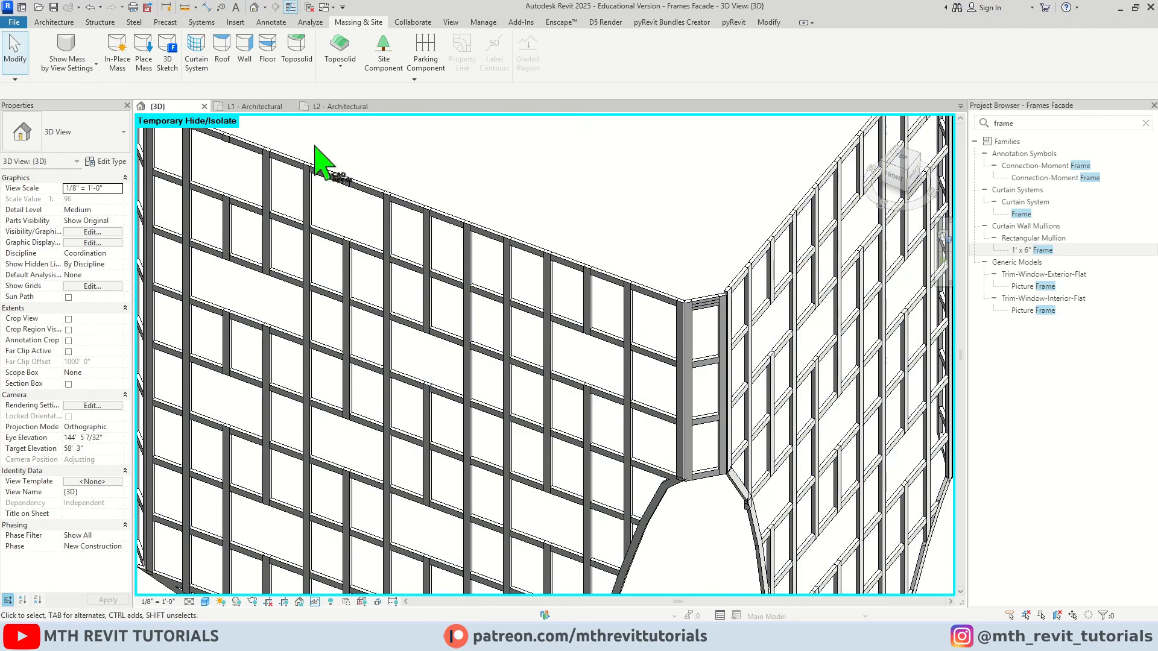
Remove the two lowest segments of the vertical grid line meeting the outer curved edge near the front face's lower tip
scroll(492, 211, "down", 6)
middle_click_drag(491, 253, 365, 292, "shift")
scroll(362, 374, "up", 3)
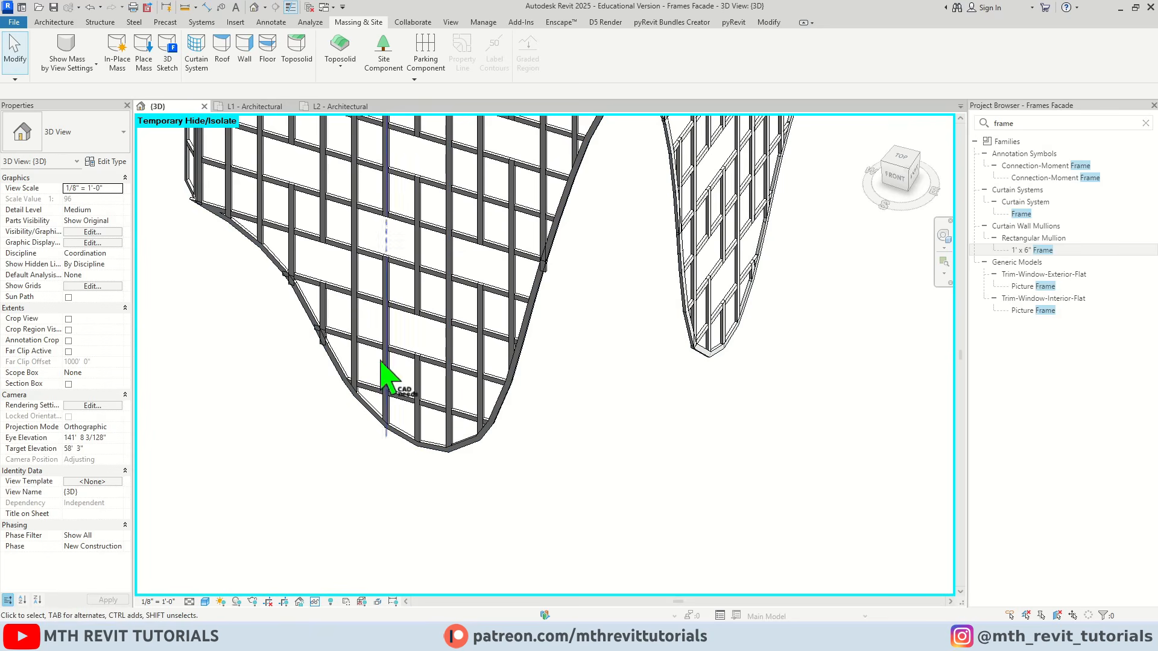
middle_click_drag(461, 416, 452, 460, "shift")
scroll(403, 347, "up", 3)
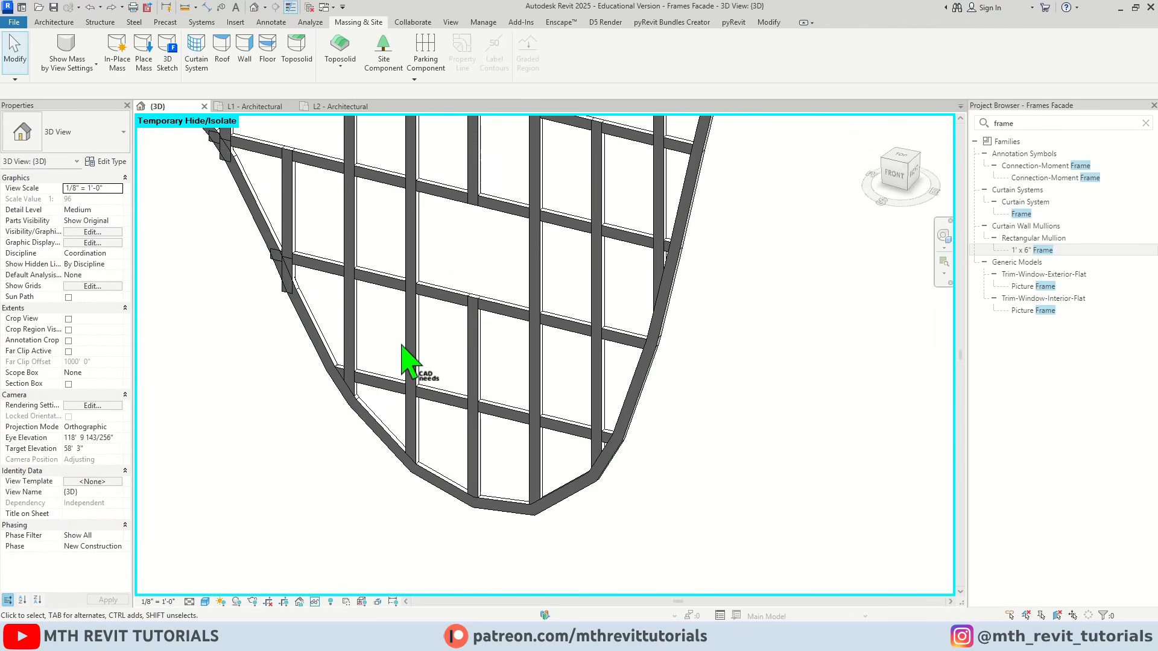
scroll(336, 323, "up", 2)
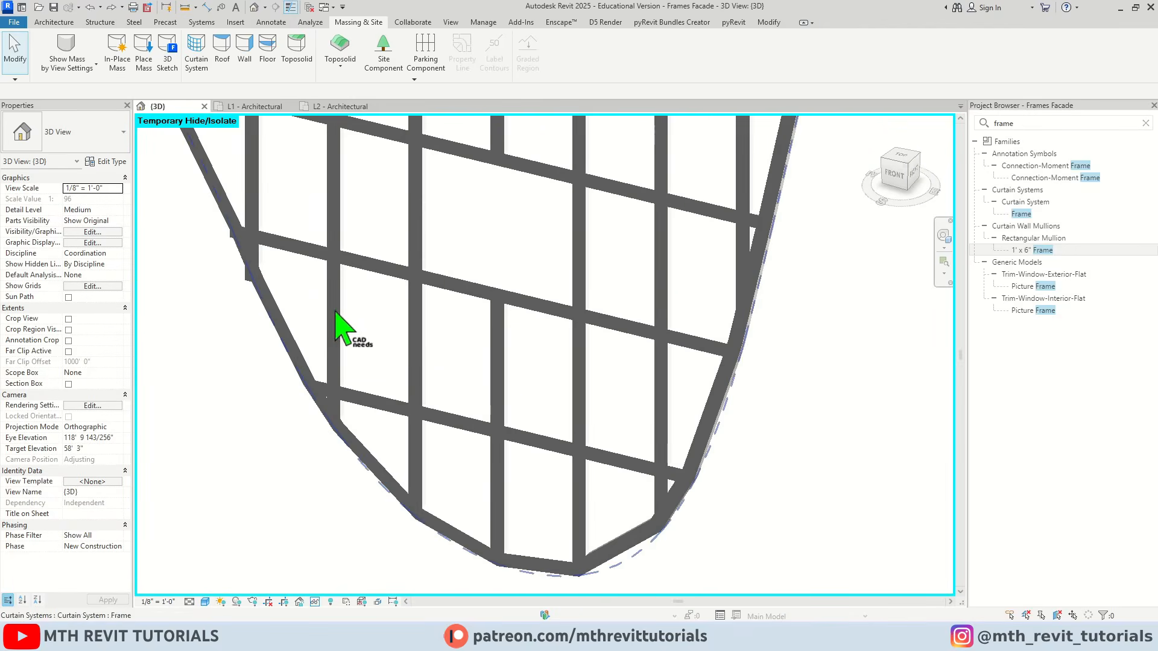
middle_click_drag(336, 324, 344, 228)
left_click(343, 228)
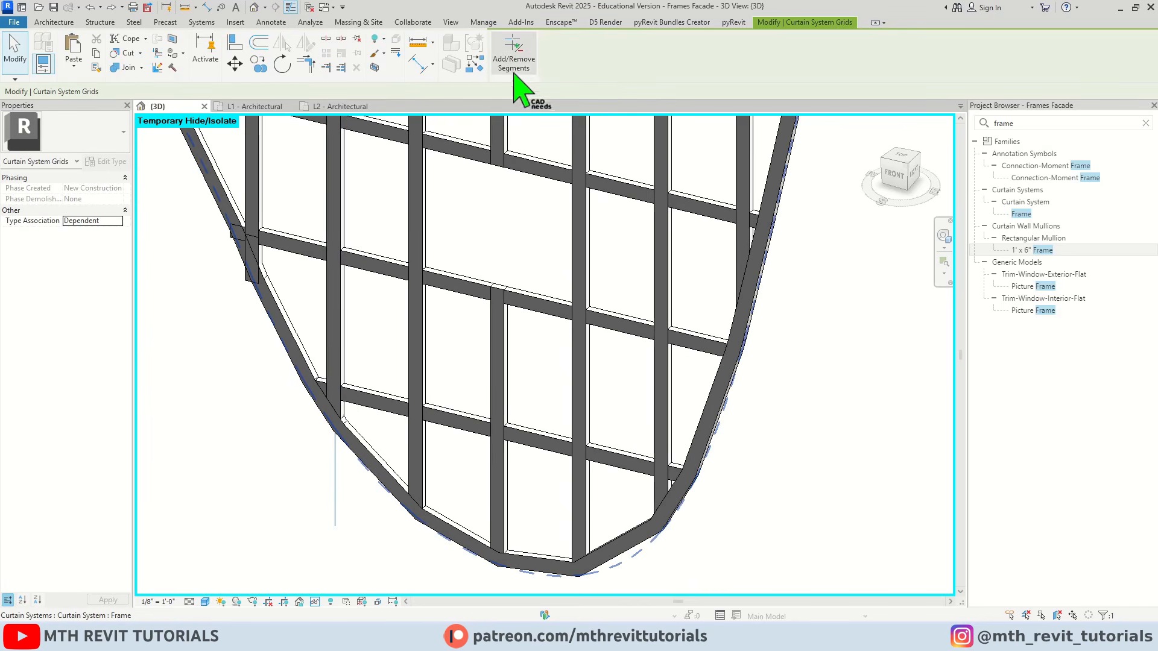
left_click(513, 56)
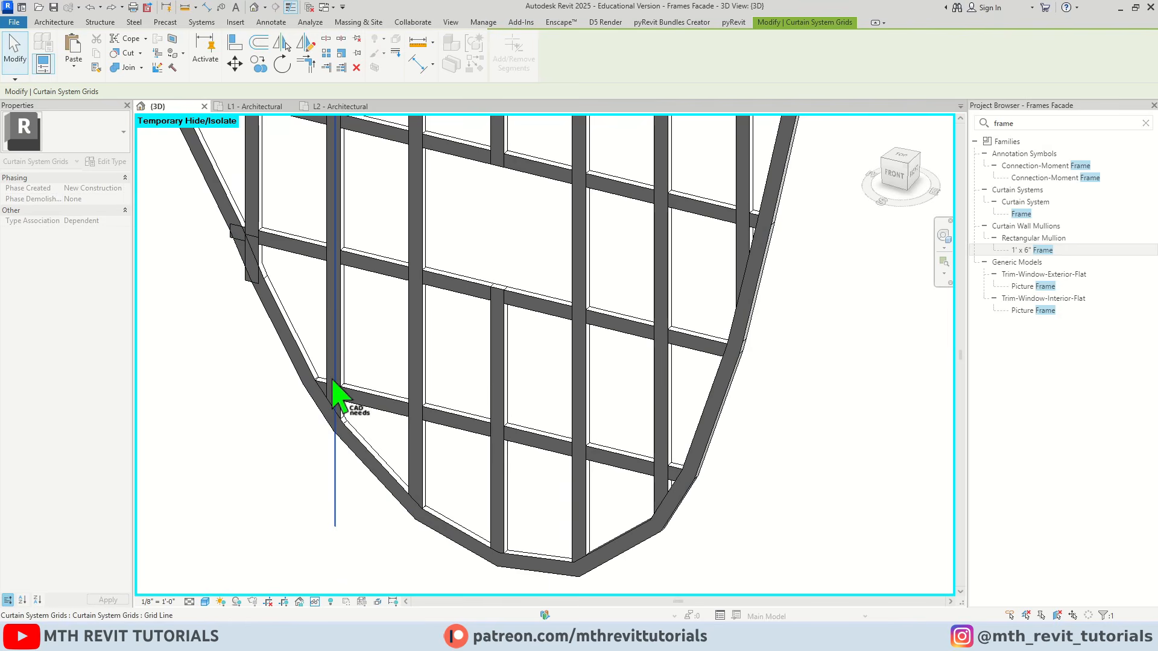
scroll(331, 483, "up", 6)
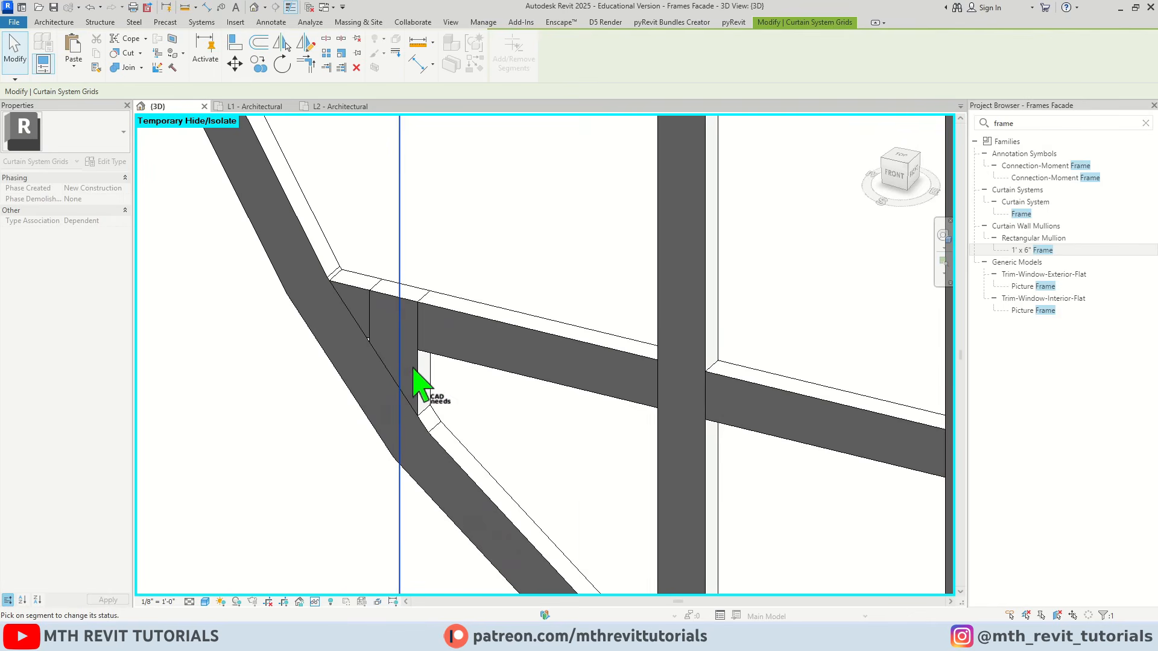
left_click(400, 356)
scroll(306, 343, "down", 5)
left_click(258, 392)
scroll(391, 342, "up", 5)
middle_click_drag(392, 342, 282, 344)
scroll(282, 345, "down", 5)
scroll(356, 310, "down", 2)
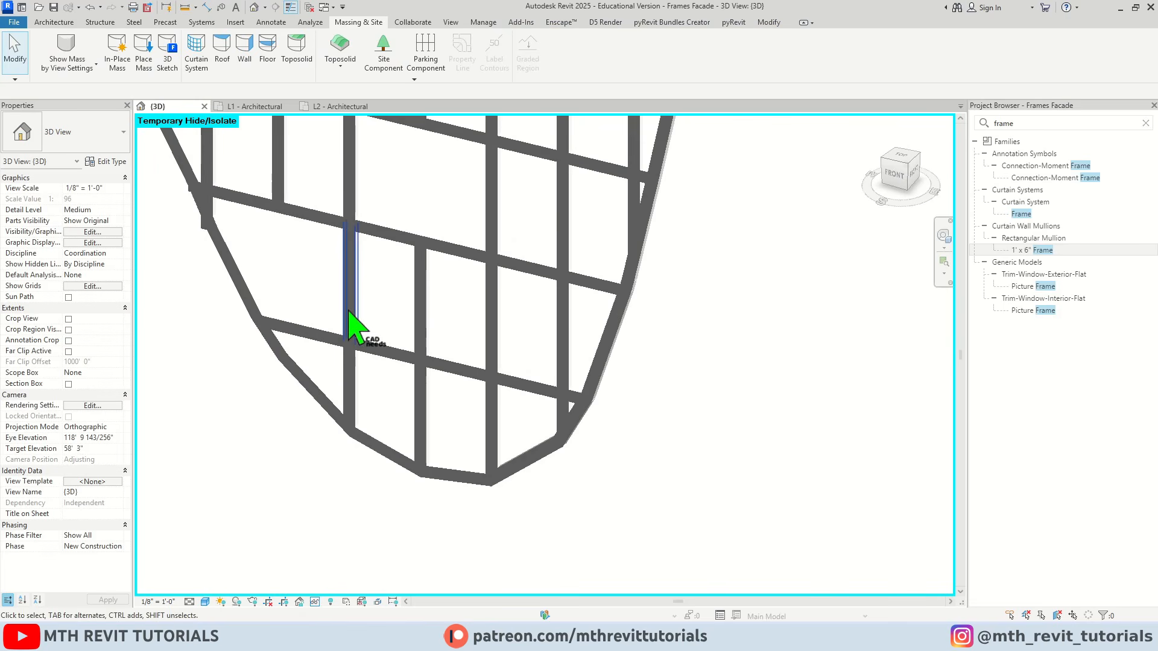
Remove the two lowest segments of the next vertical grid line in from the already opened part of the front face's tip
scroll(358, 260, "up", 2)
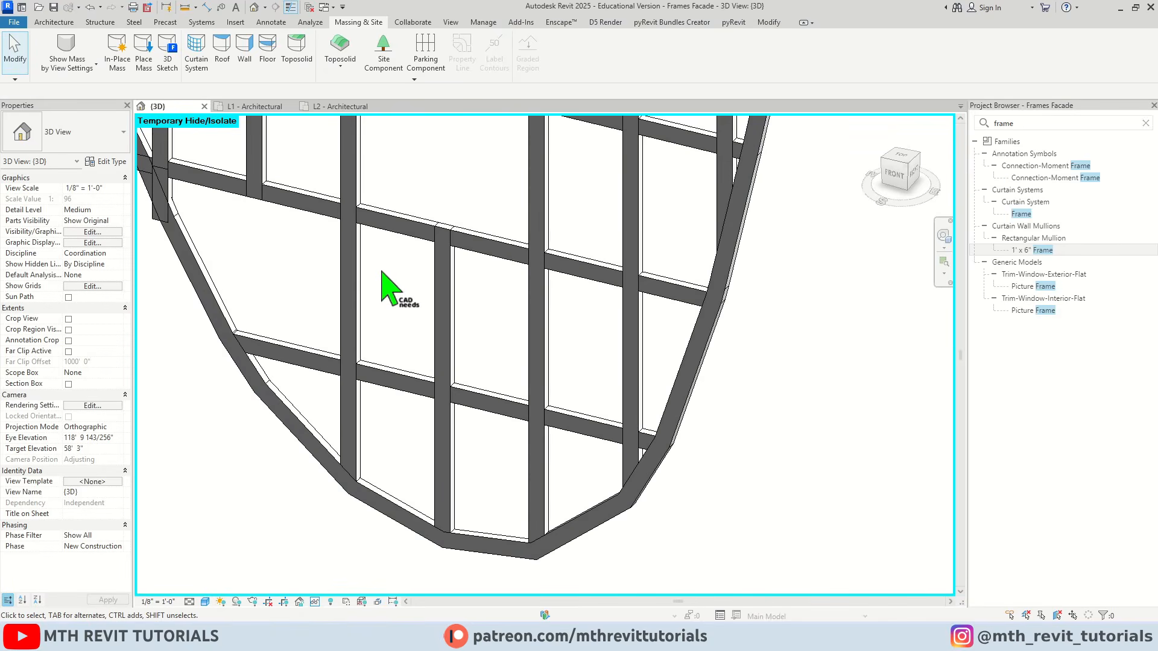
scroll(362, 282, "up", 1)
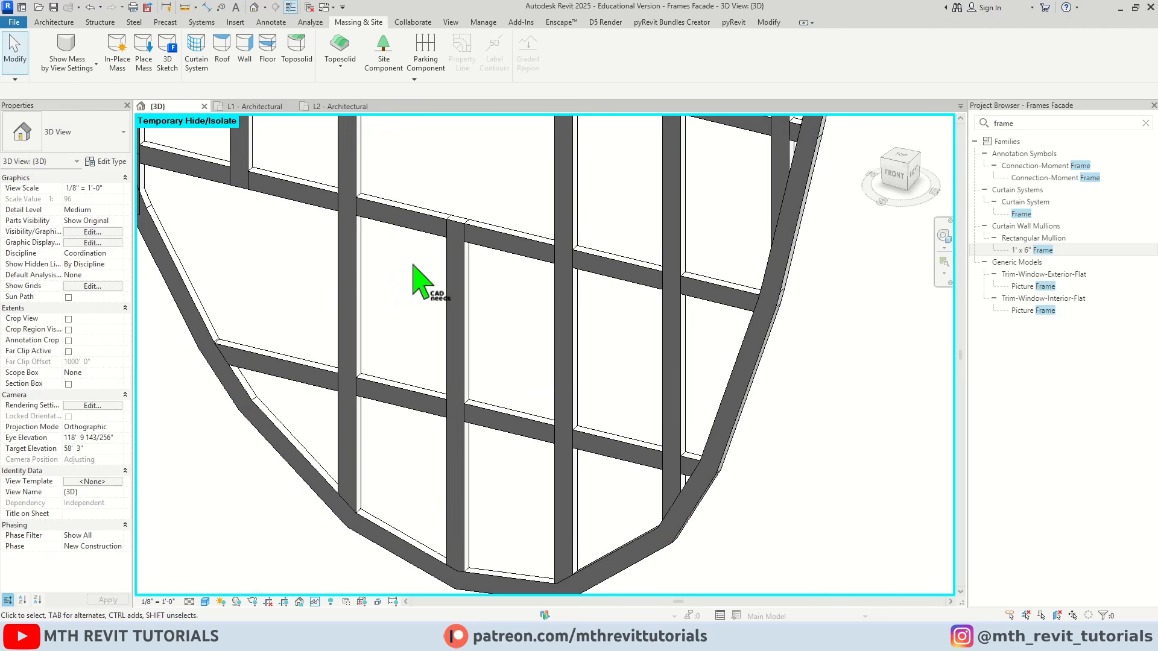
left_click_drag(413, 266, 302, 303)
left_click(503, 60)
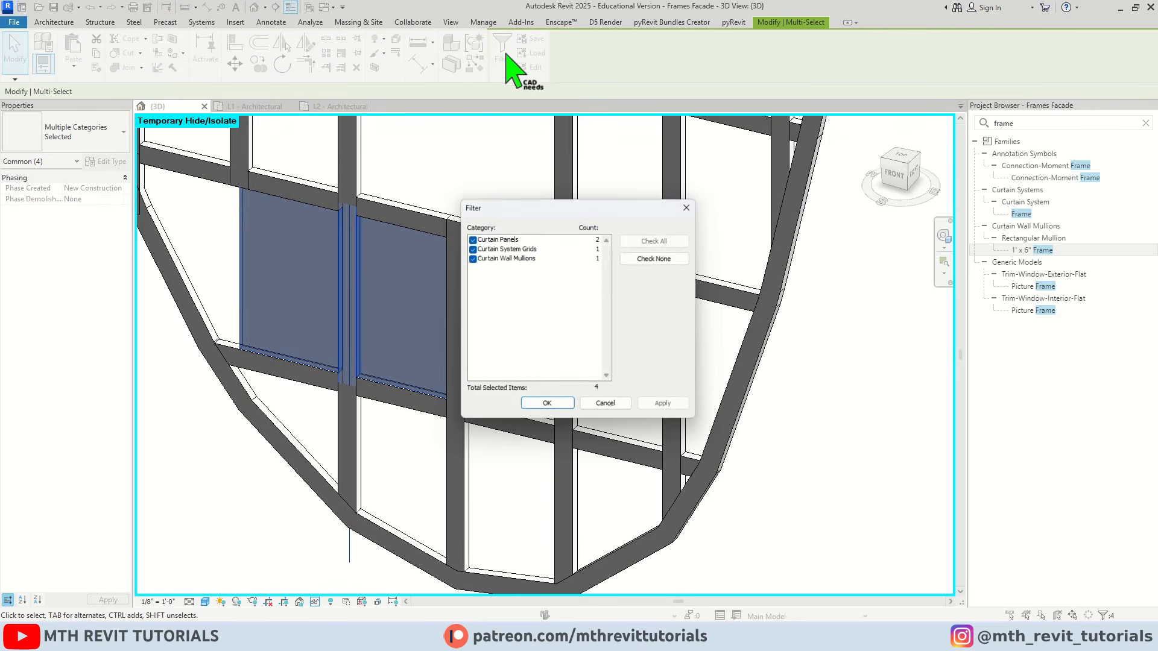
left_click(654, 258)
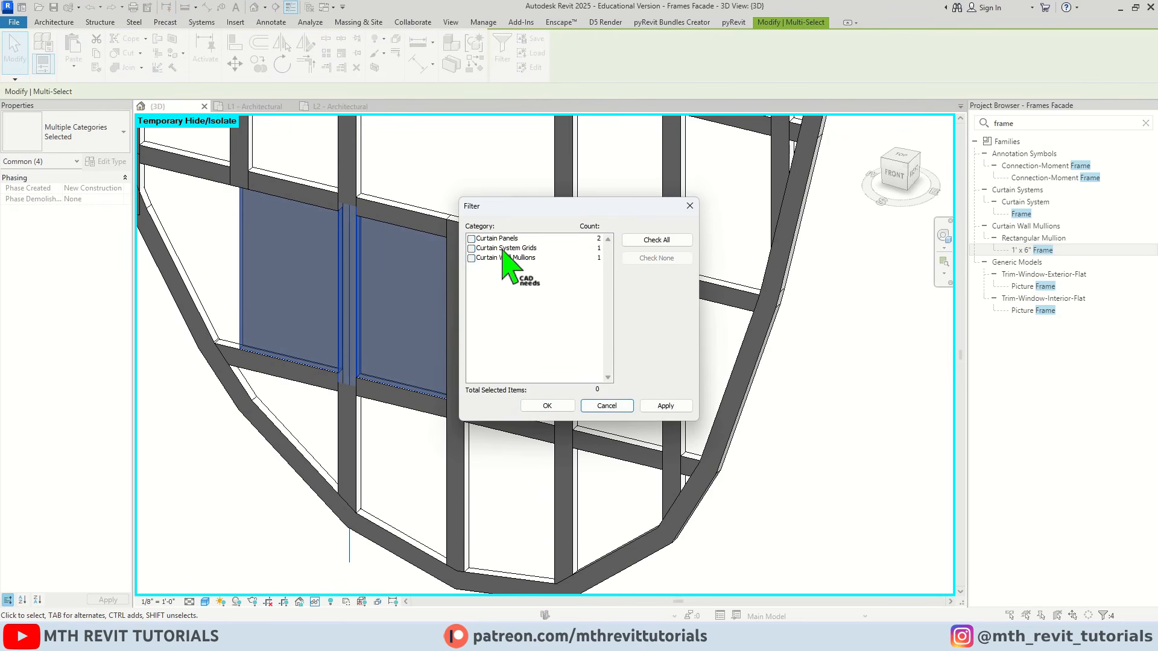
left_click(472, 249)
left_click(546, 406)
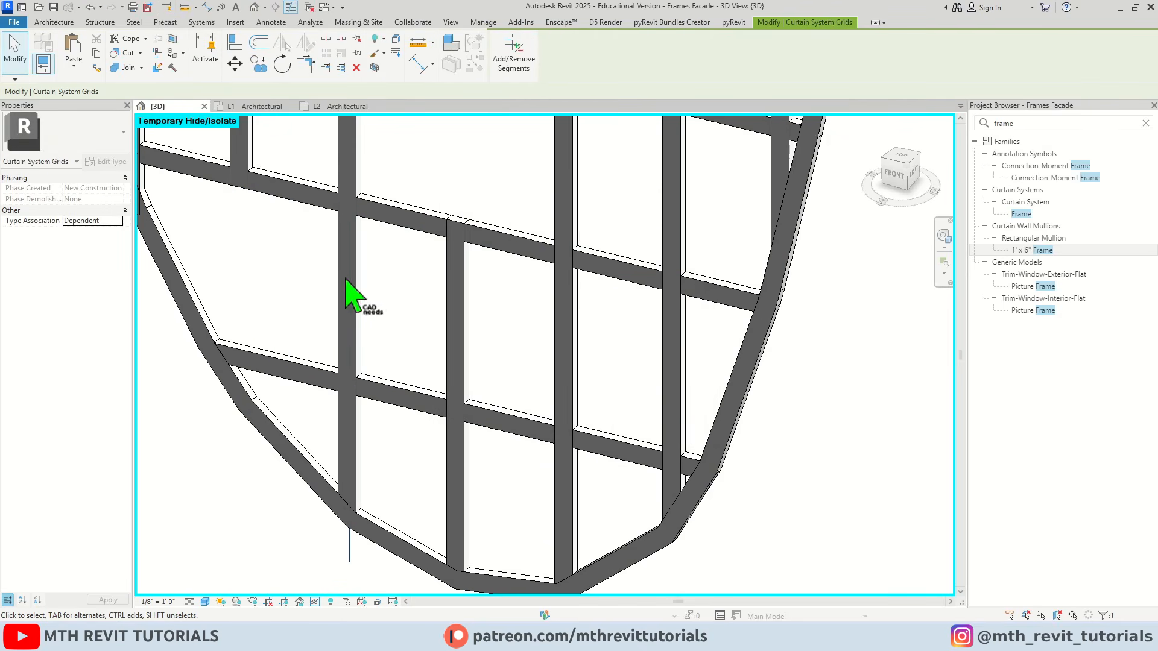
left_click(510, 63)
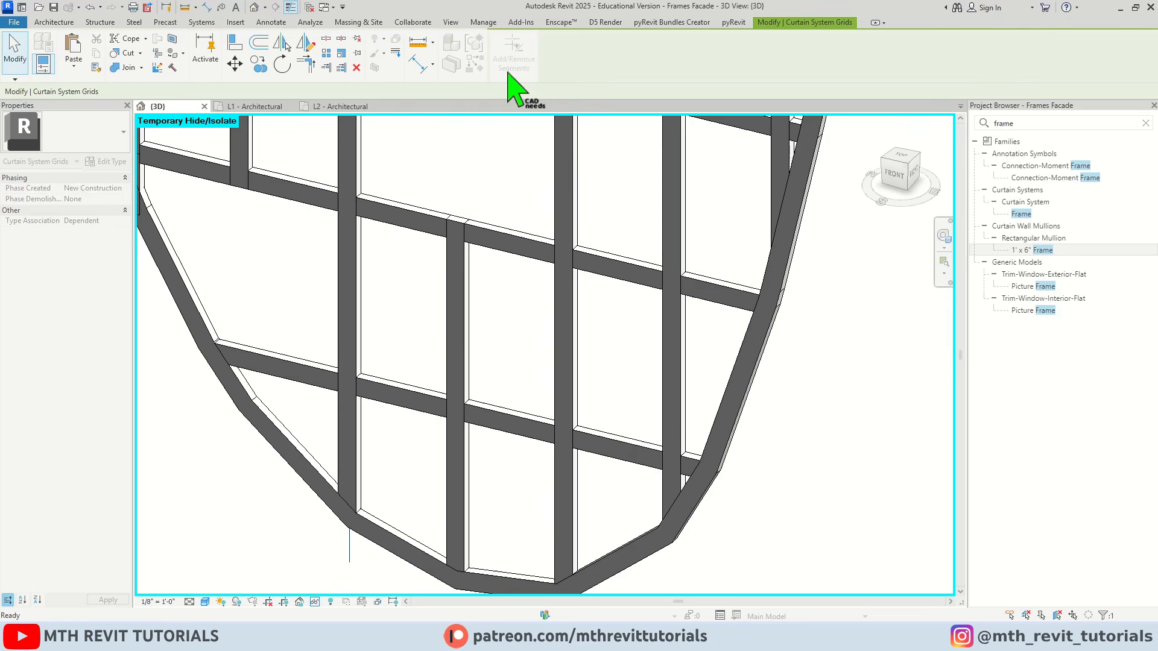
left_click(346, 305)
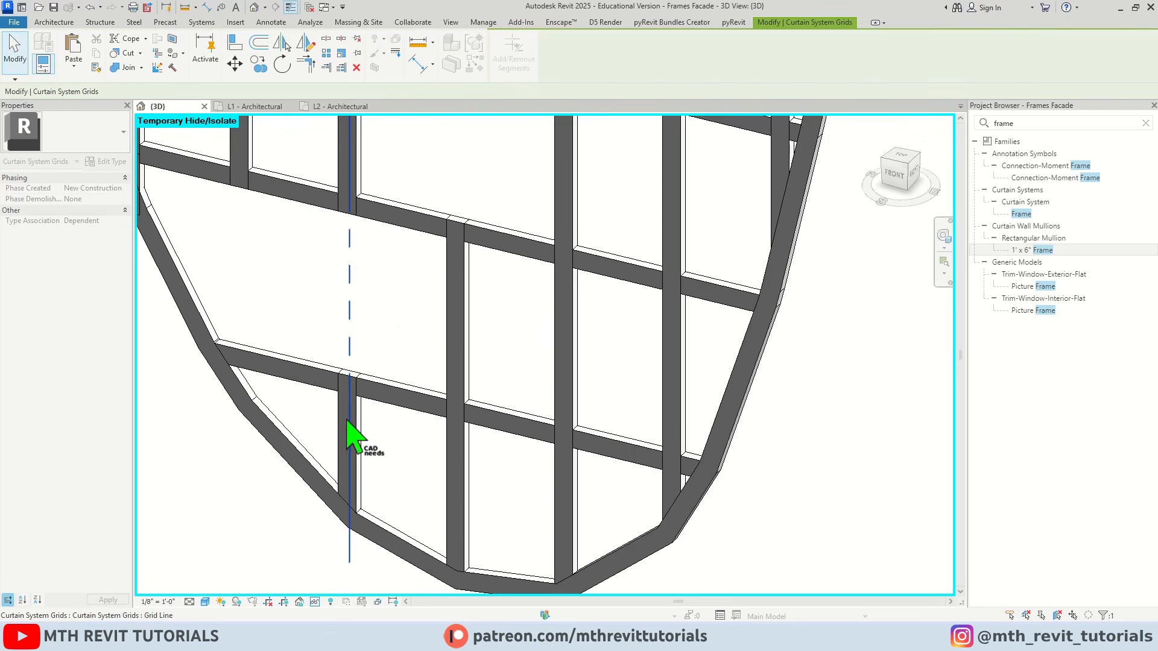
left_click(347, 421)
scroll(348, 367, "down", 2)
scroll(349, 367, "up", 2)
key("Escape")
key("Escape")
Remove the two lowest segments of the vertical grid line just before the tip's lowest point
left_click_drag(469, 354, 436, 319)
left_click(502, 49)
left_click(471, 258)
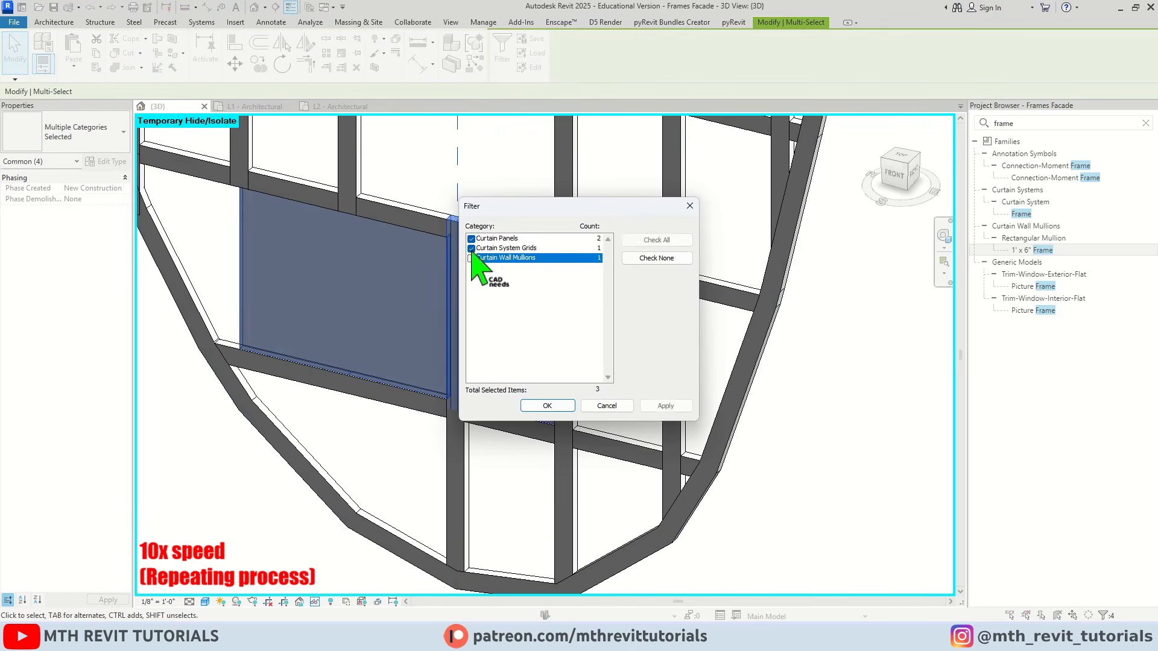
left_click(471, 239)
left_click(547, 406)
left_click(510, 63)
left_click(434, 290)
left_click(427, 445)
middle_click_drag(511, 338, 398, 343)
key("Escape")
Remove the two lowest segments of the vertical grid line that ends at the tip's lowest point
left_click_drag(441, 355, 405, 323)
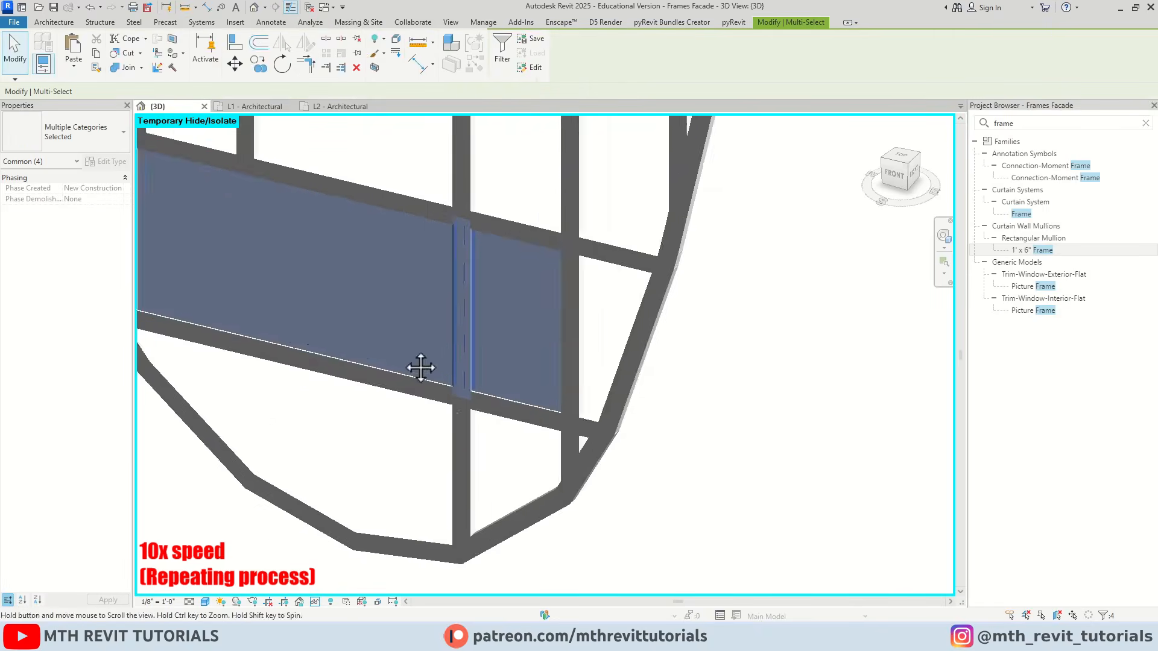
middle_click_drag(421, 368, 365, 373)
left_click(499, 59)
left_click(654, 258)
left_click(472, 249)
left_click(546, 402)
left_click(512, 61)
left_click(413, 272)
left_click(406, 459)
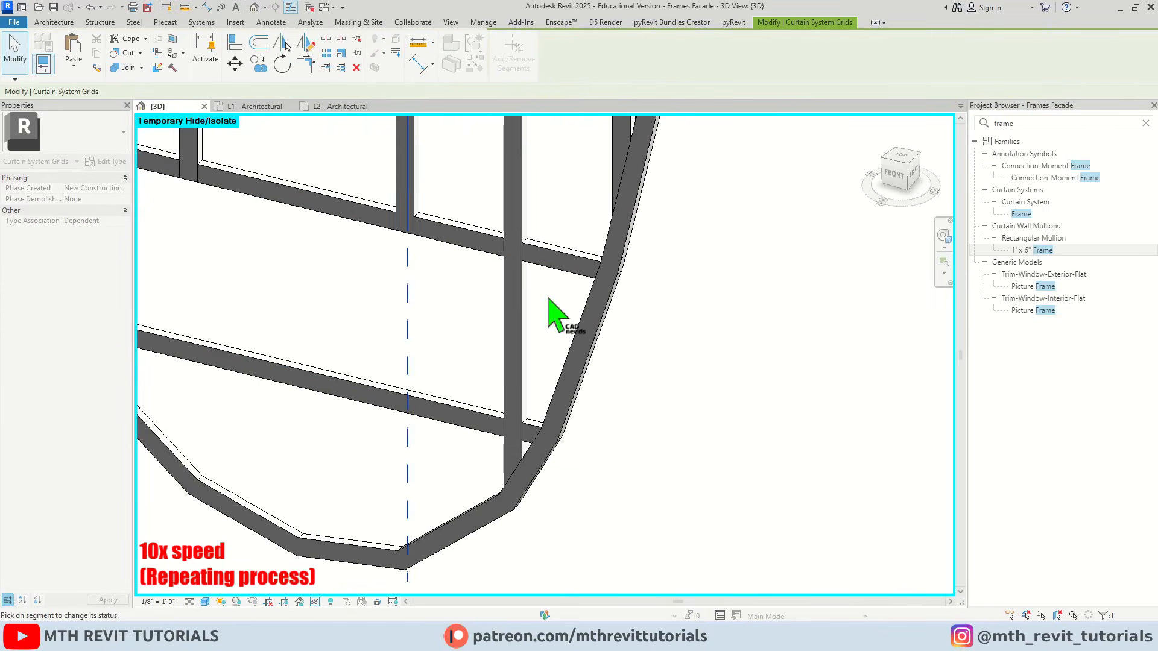
key("Escape")
Remove the two lowest segments of the last vertical grid line in the tip, beside the steeper outer edge
left_click_drag(548, 297, 508, 272)
left_click(501, 55)
left_click(472, 240)
left_click(472, 257)
left_click(538, 403)
left_click(500, 66)
left_click(515, 355)
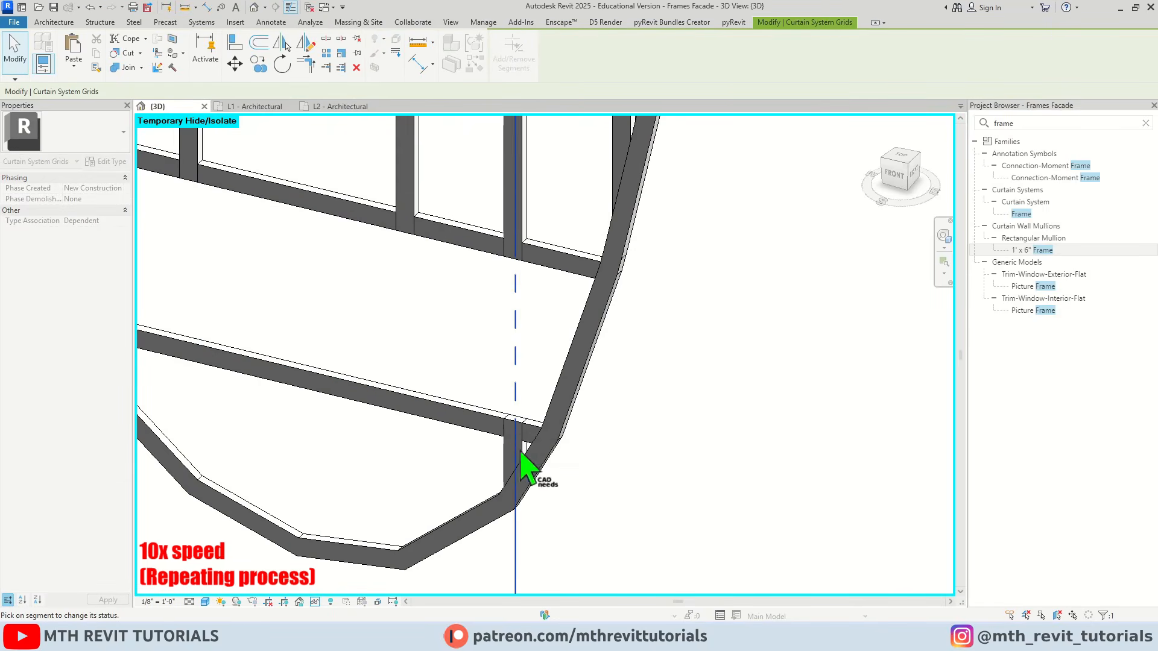
left_click(517, 454)
key("Escape")
left_click_drag(418, 412, 391, 382)
left_click(501, 56)
left_click(654, 258)
left_click(475, 248)
left_click(546, 404)
middle_click_drag(431, 429, 584, 456)
key("Escape")
Remove the segments of the lowest cross grid line so the front face's tip forms one undivided panel
left_click_drag(499, 383, 484, 429)
left_click(501, 56)
left_click(654, 258)
left_click(473, 249)
left_click(544, 403)
left_click(512, 60)
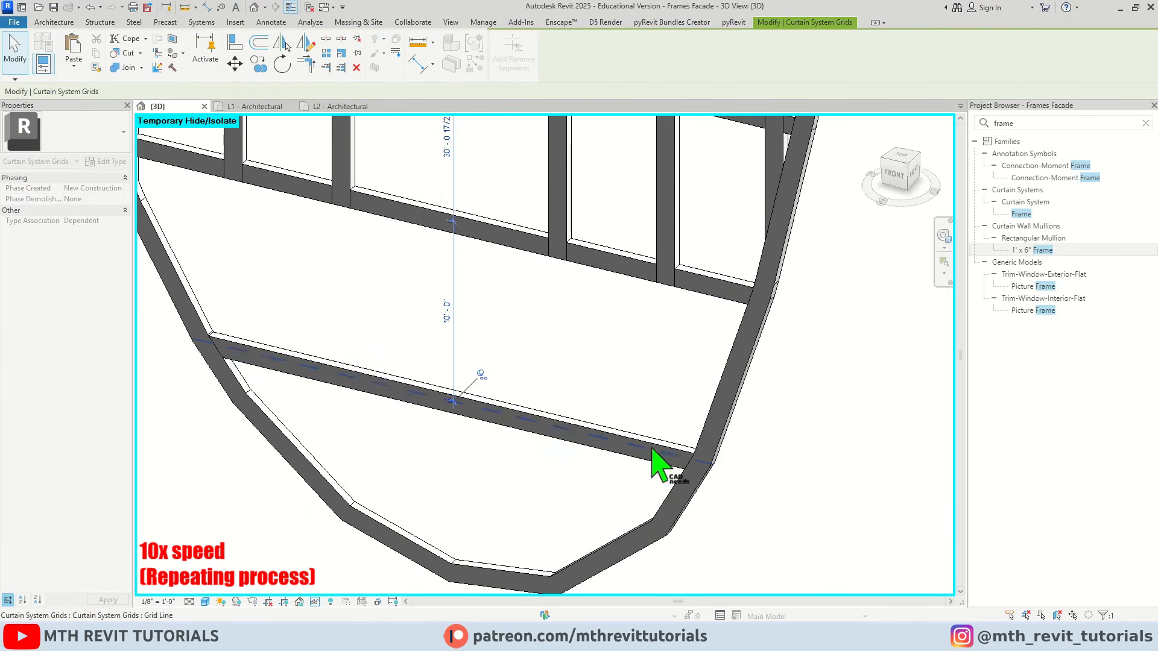
left_click(652, 448)
scroll(231, 343, "up", 2)
left_click(255, 360)
key("Escape")
scroll(336, 325, "down", 3)
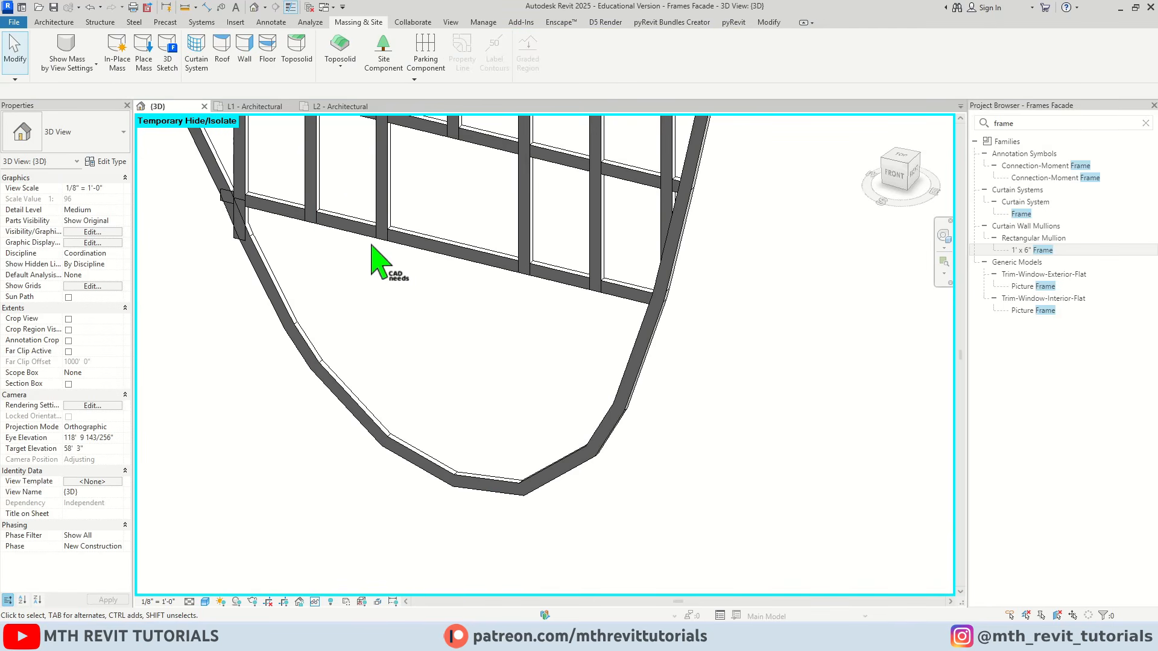
Change the large undivided curtain panel at the front face's tip to System Panel : Solid
scroll(559, 341, "down", 2)
middle_click_drag(521, 338, 525, 362)
scroll(472, 331, "up", 1)
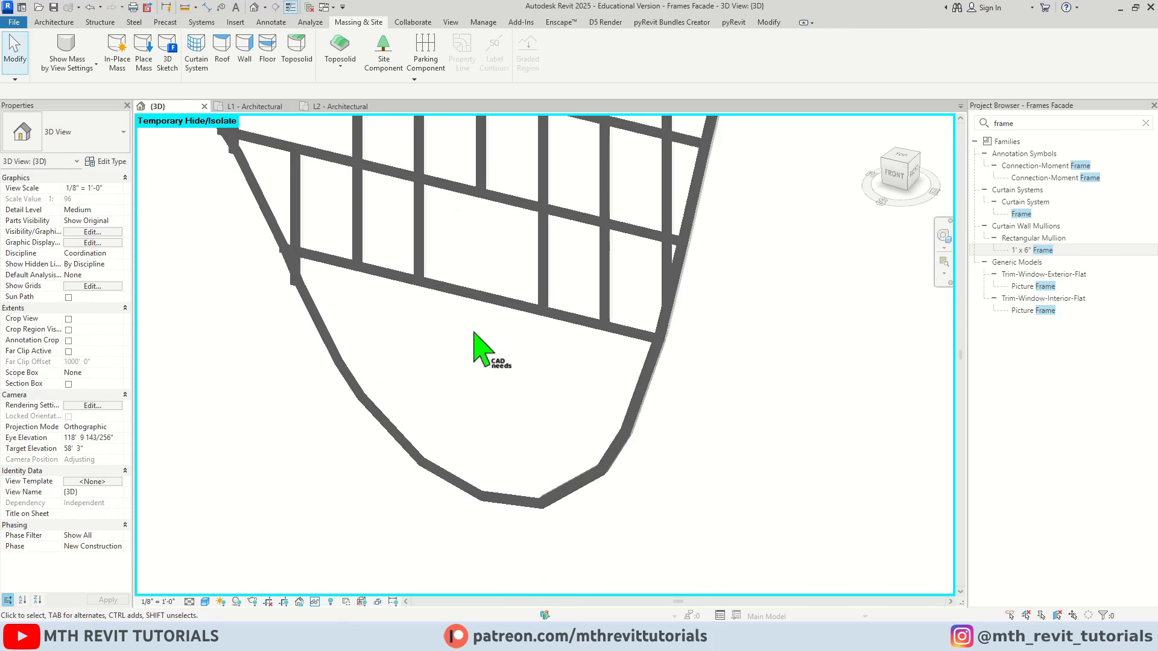
scroll(508, 331, "up", 1)
key("Tab")
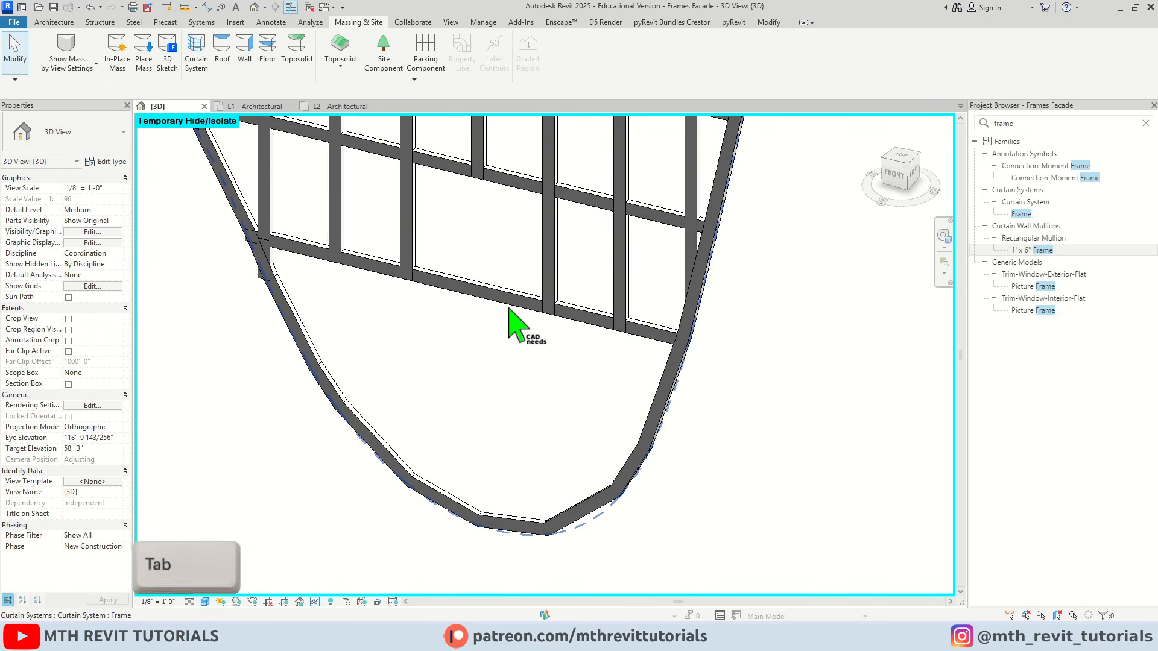
key("Tab")
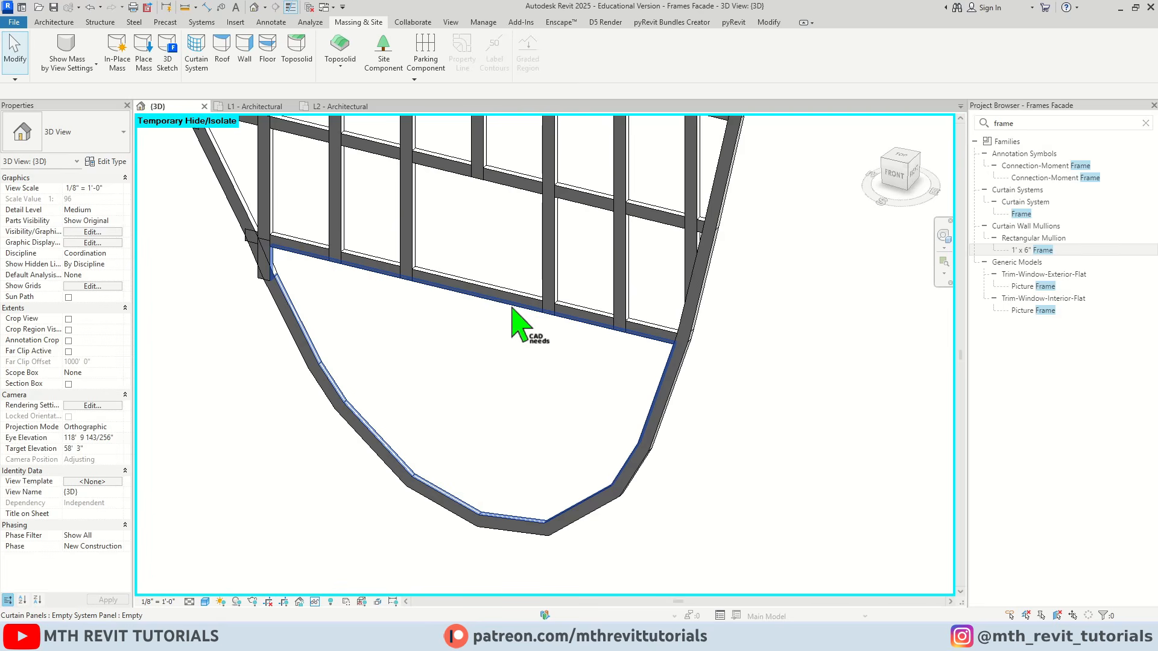
left_click(512, 308)
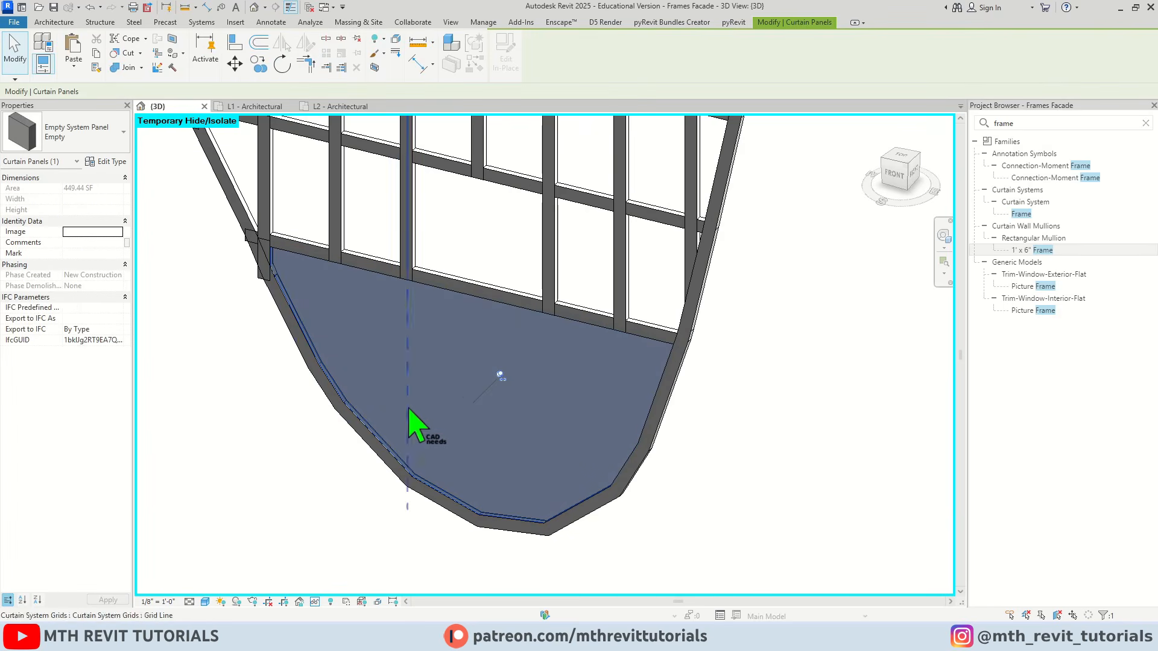
scroll(498, 395, "down", 3)
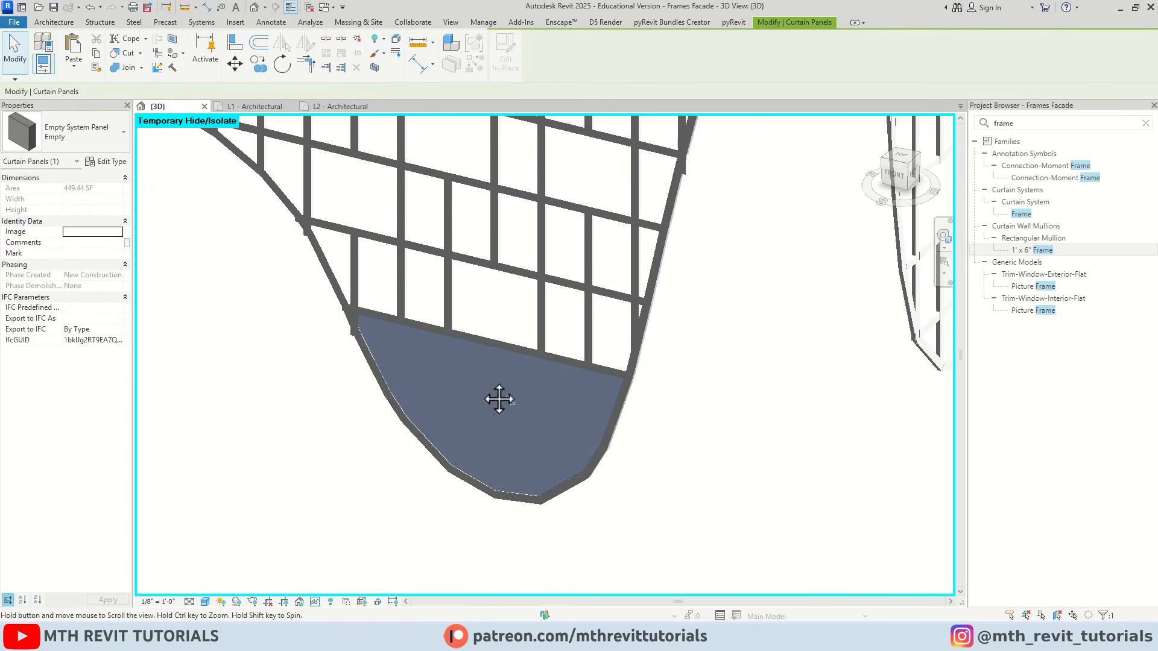
scroll(506, 419, "up", 4)
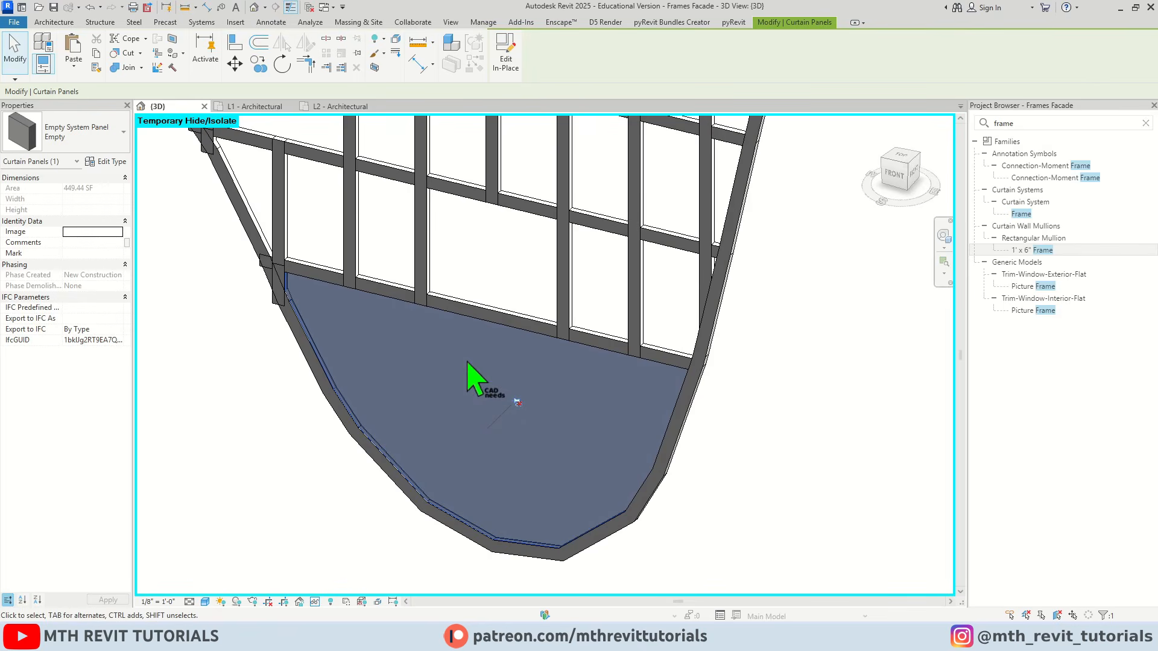
left_click(106, 144)
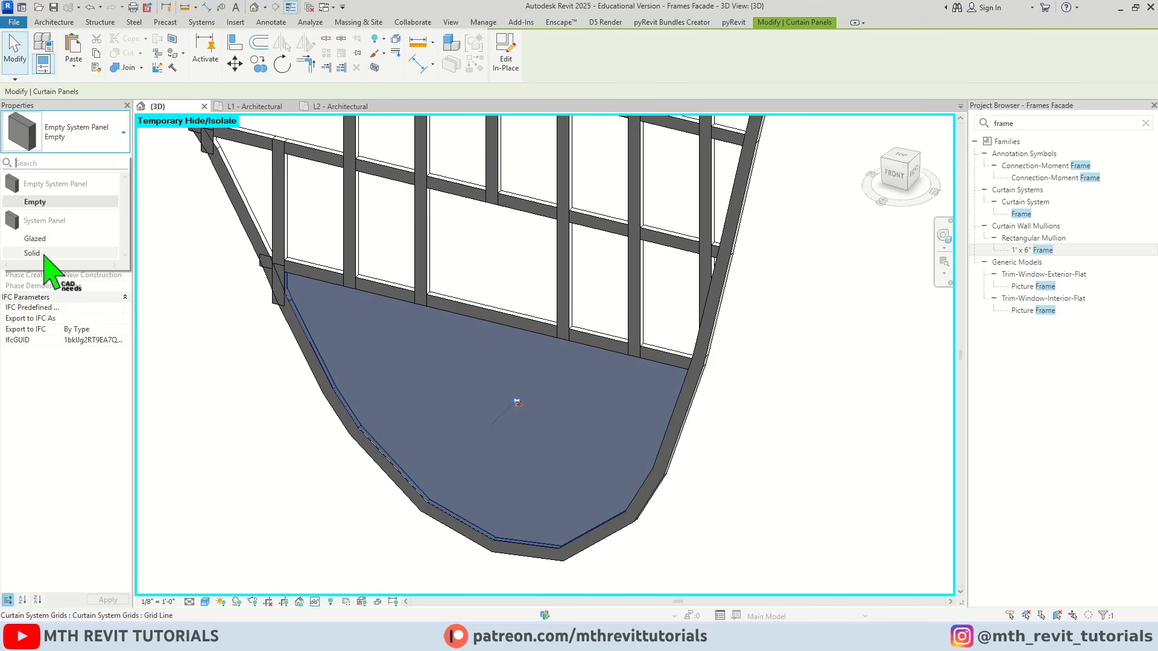
left_click(32, 253)
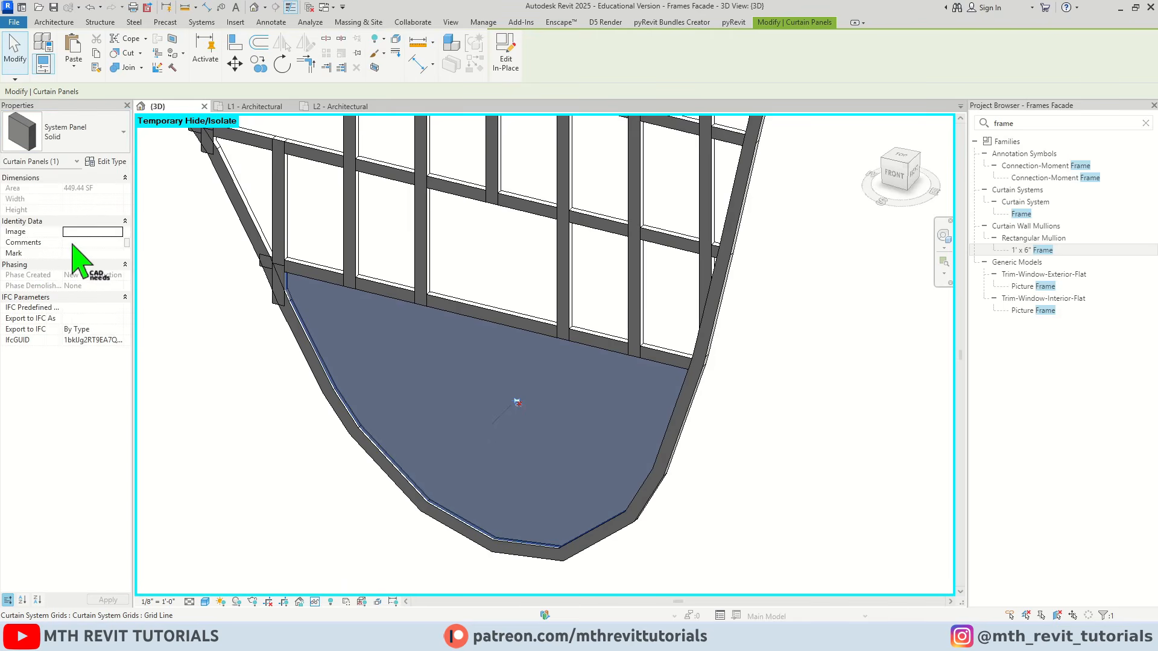
Set the Solid system panel type's thickness to 0' 6"
middle_click_drag(245, 297, 320, 364, "shift")
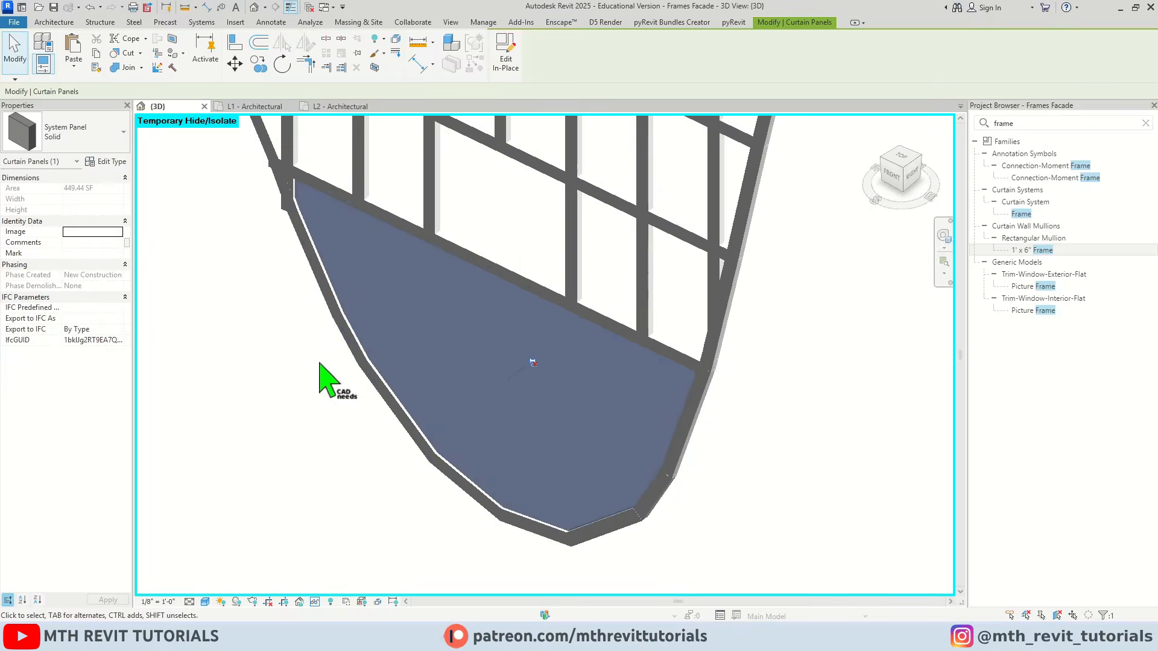
scroll(320, 365, "up", 5)
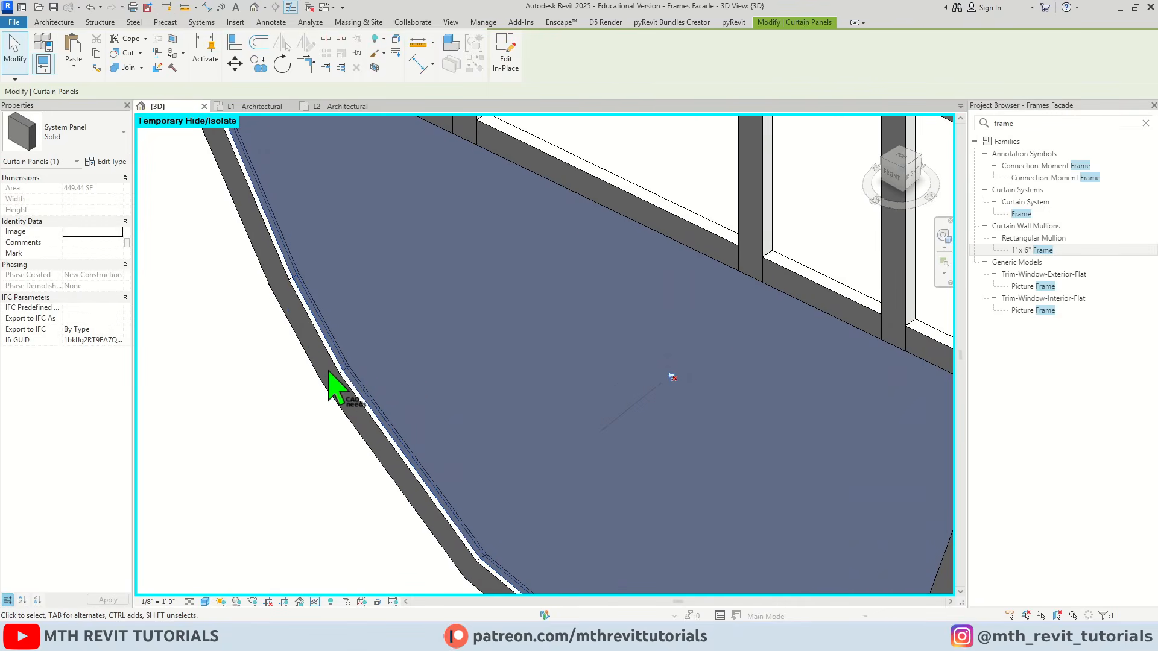
left_click(112, 162)
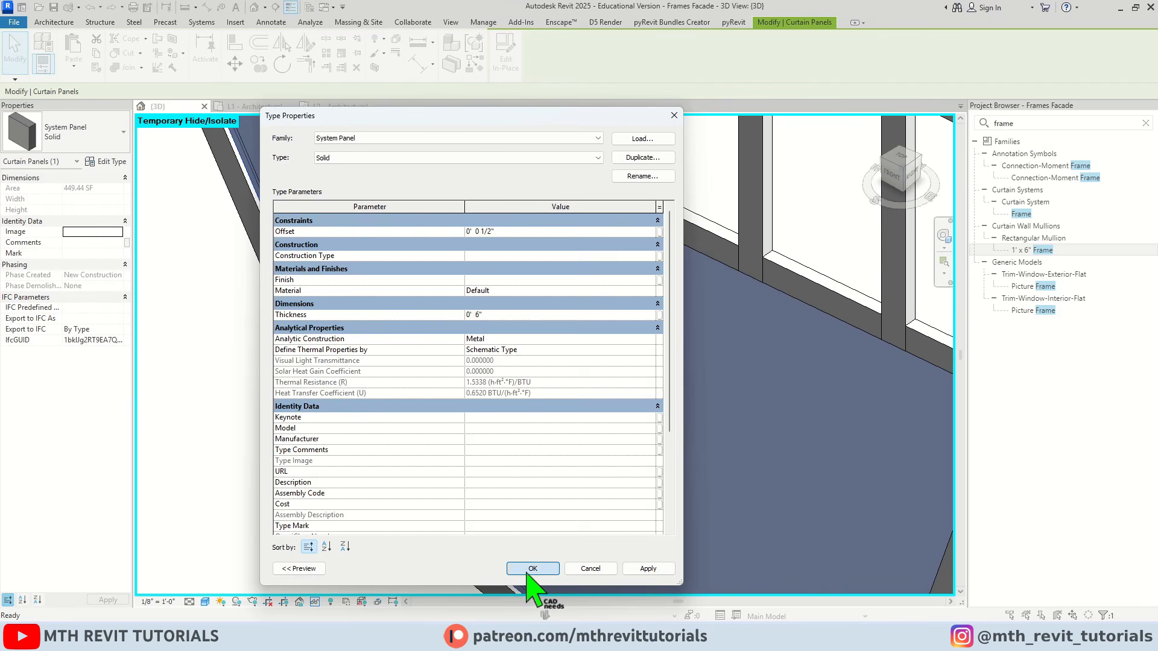
left_click(526, 572)
left_click(234, 325)
scroll(296, 356, "down", 5)
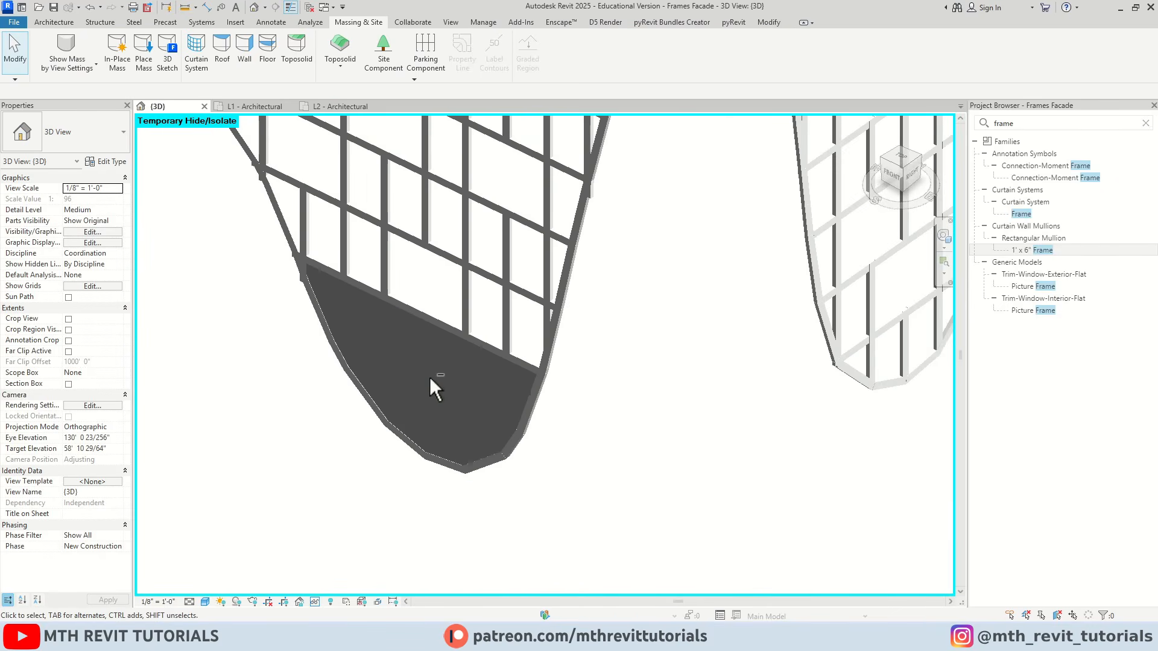
Set the Solid system panel type's material to Aluminum
middle_click_drag(429, 377, 530, 370, "shift")
scroll(326, 316, "up", 3)
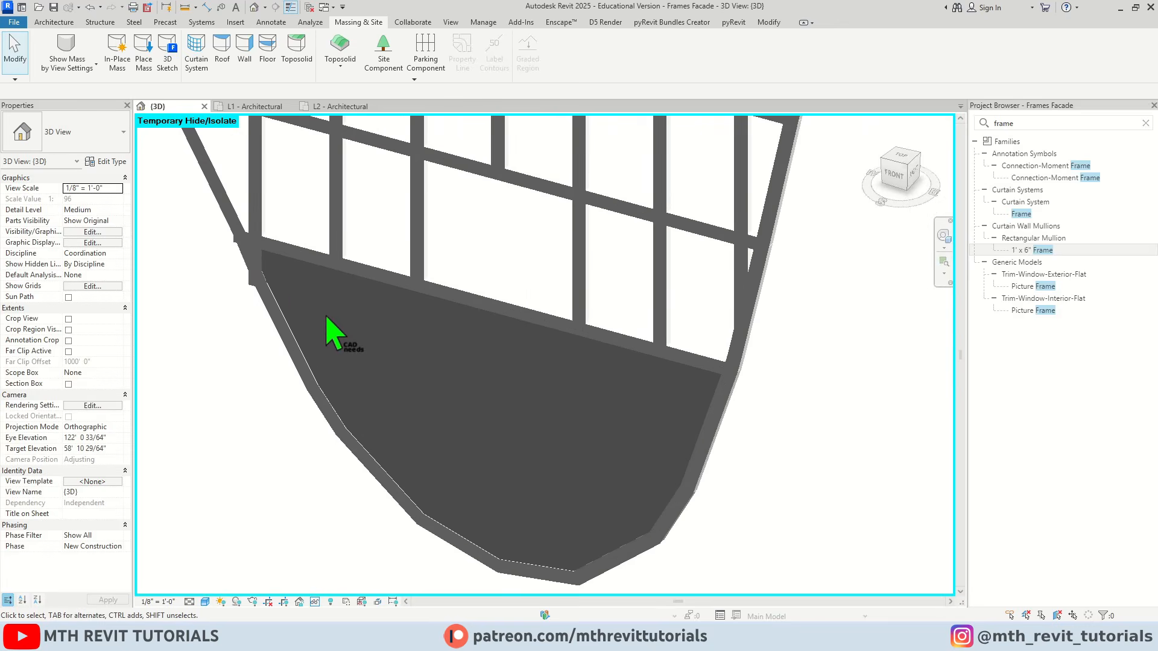
left_click(439, 311)
left_click(109, 161)
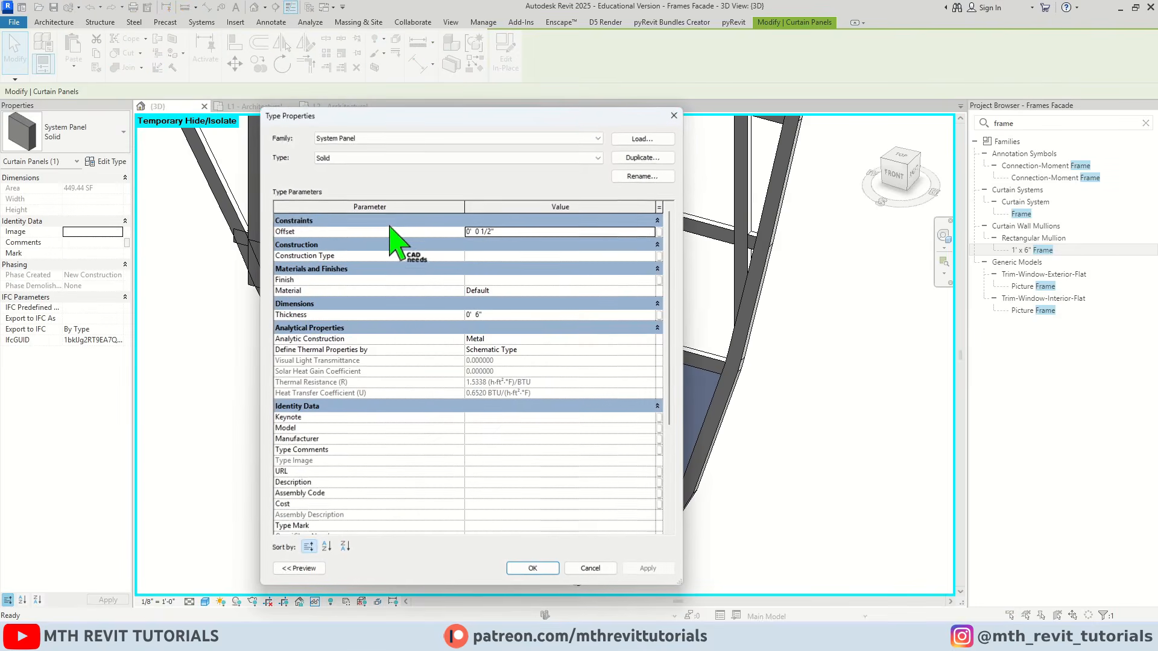
left_click(502, 292)
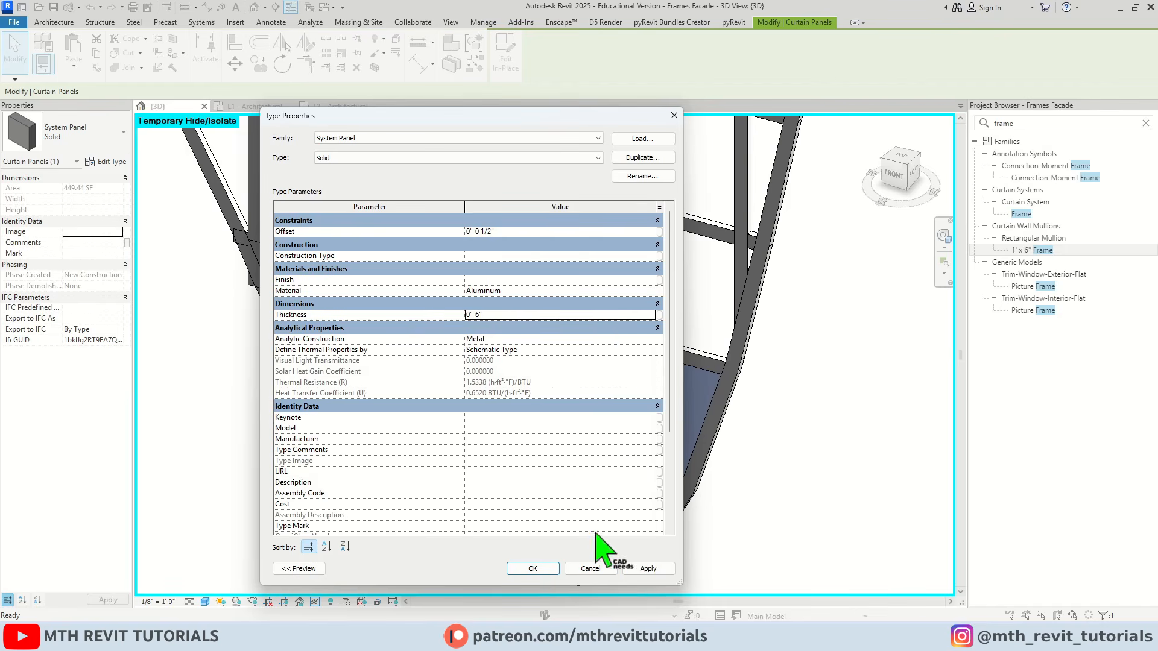
left_click(533, 570)
left_click(302, 559)
Delete the stray vertical mullion stub where the solid panel's upper edge meets the curved outer edge
scroll(426, 452, "up", 5)
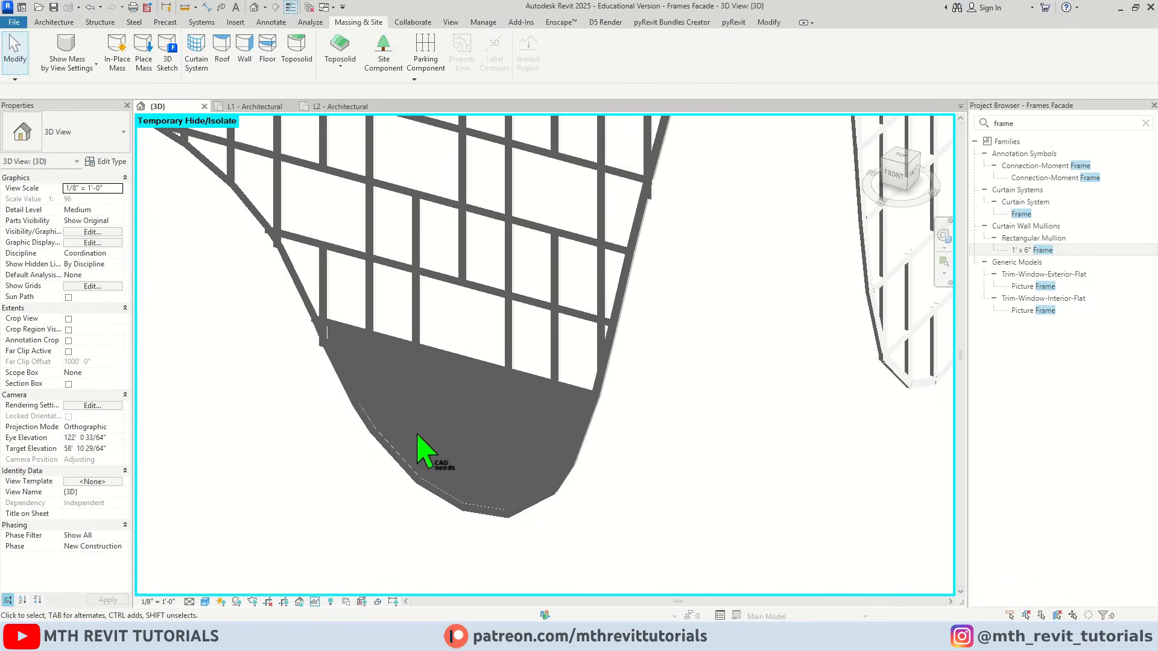
scroll(338, 353, "up", 3)
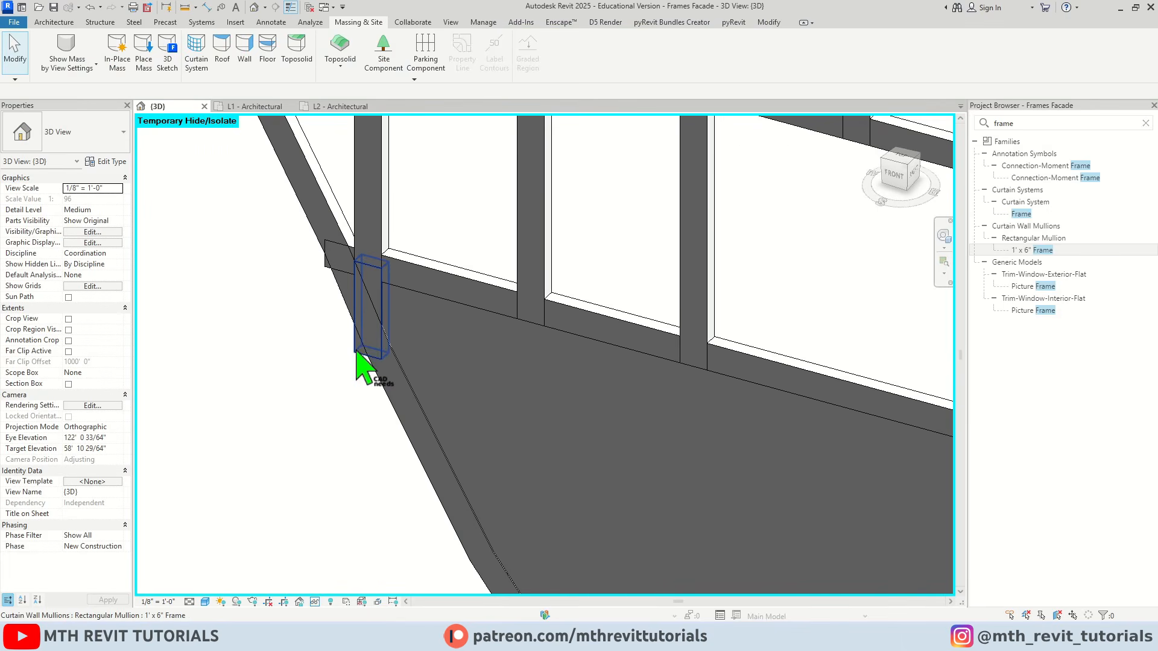
left_click(357, 356)
left_click(355, 67)
Change the tiny triangular empty panel at the solid panel's upper corner to System Panel : Solid
scroll(302, 314, "down", 2)
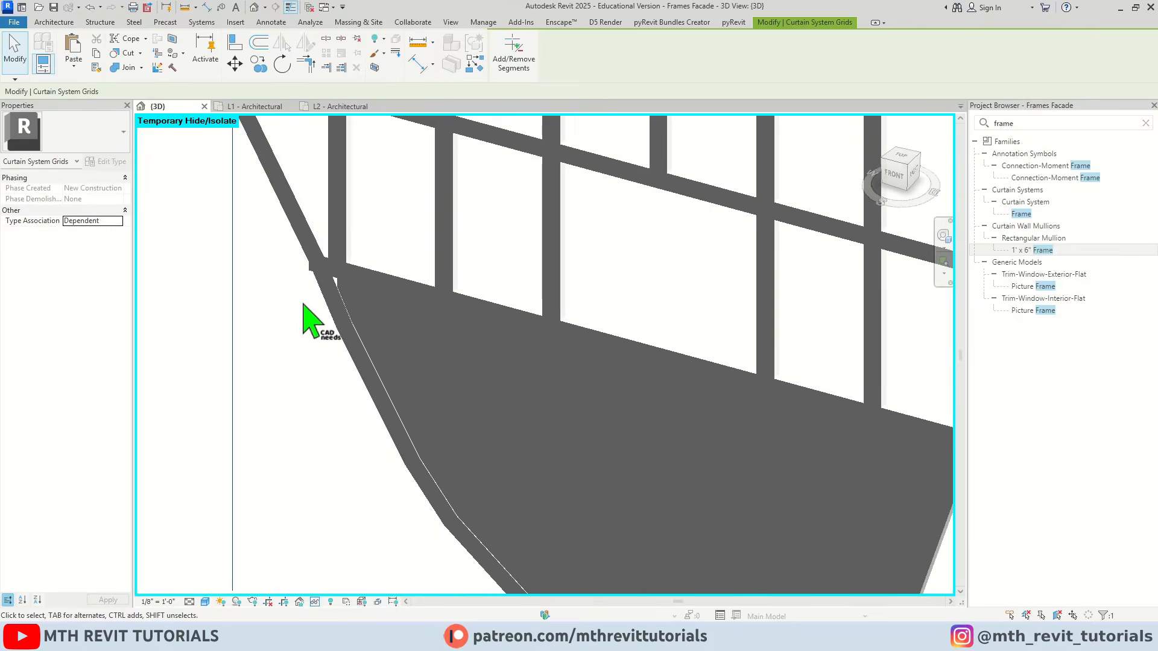
scroll(338, 290, "up", 5)
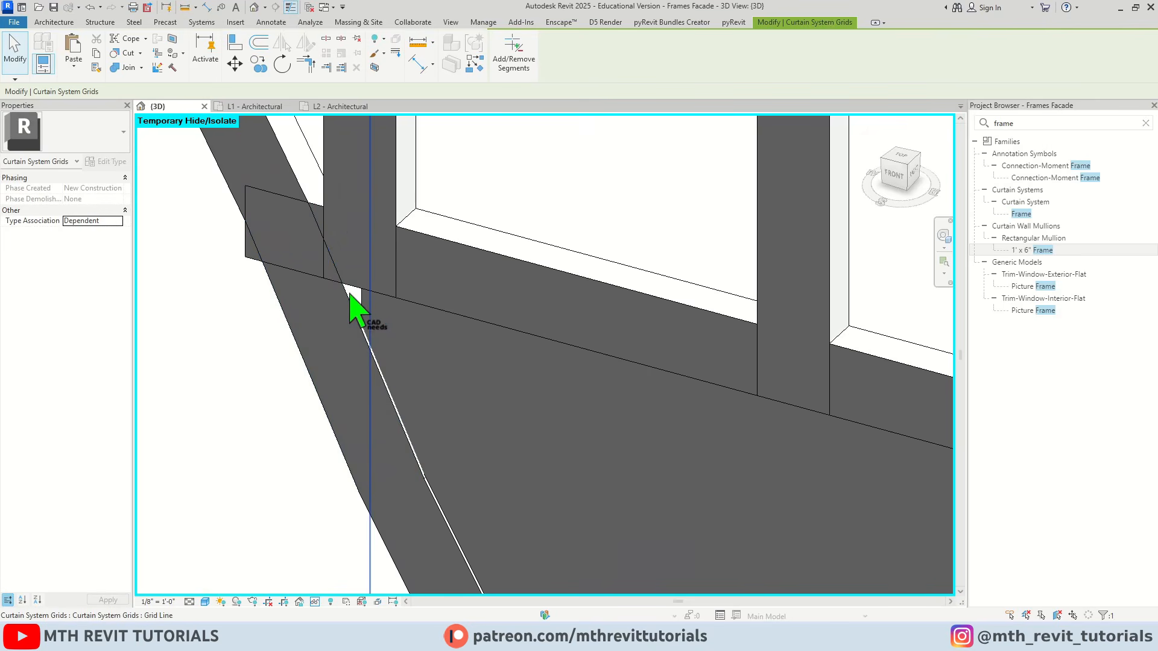
left_click(351, 297)
scroll(386, 278, "up", 3)
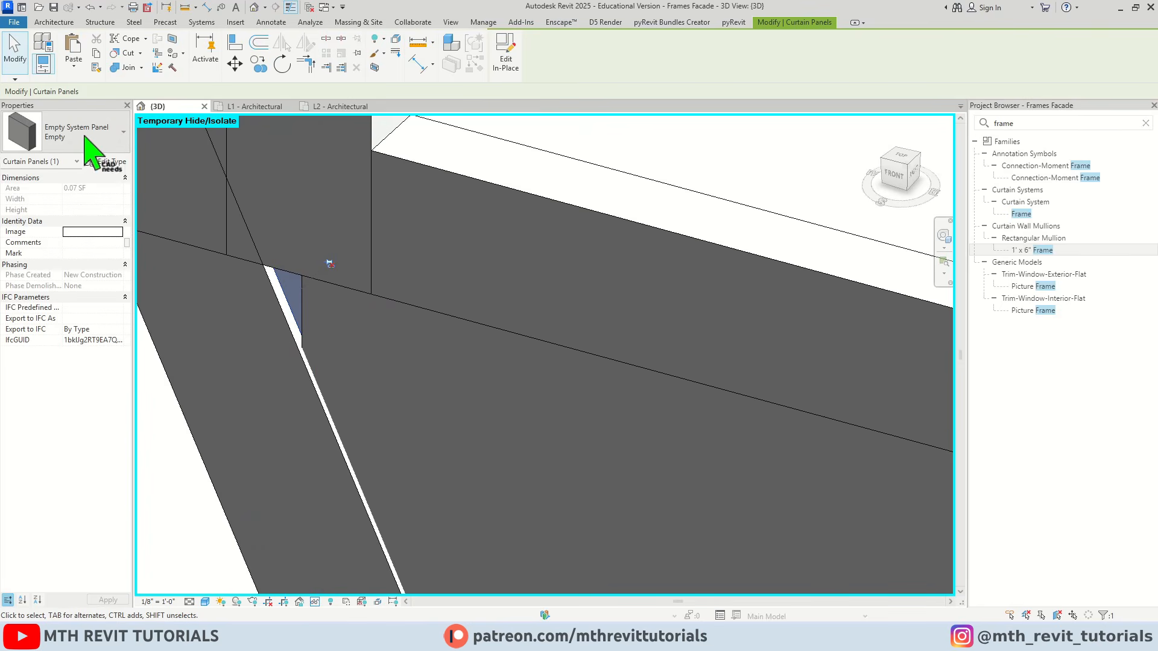
left_click(76, 129)
left_click(37, 230)
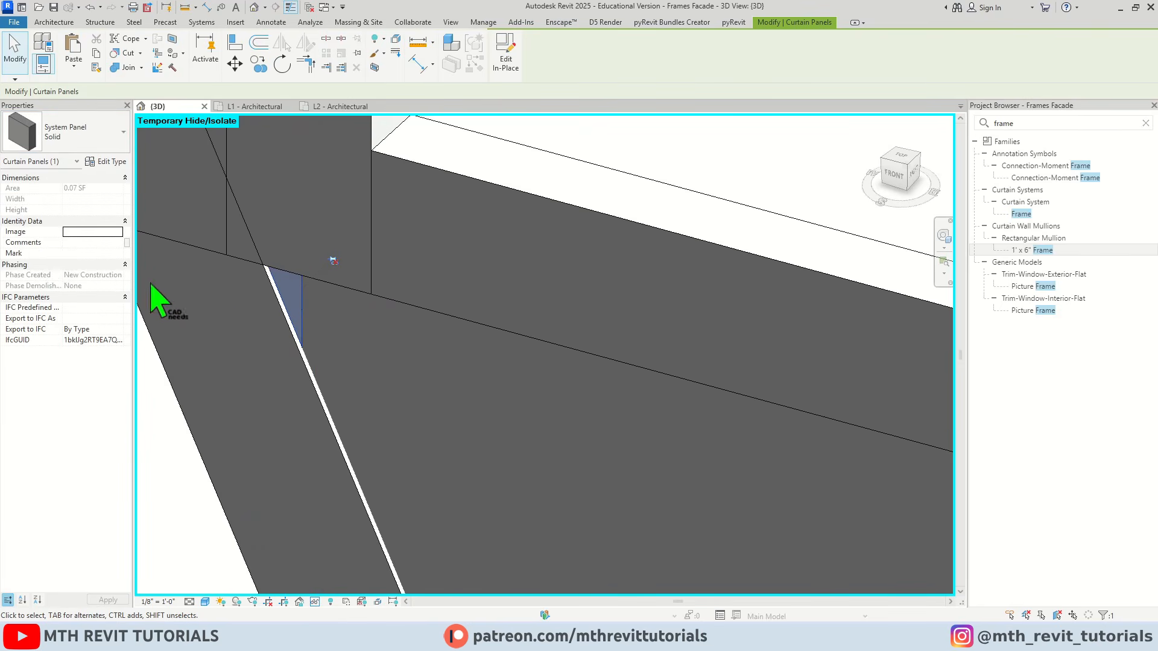
key("Escape")
scroll(266, 328, "down", 4)
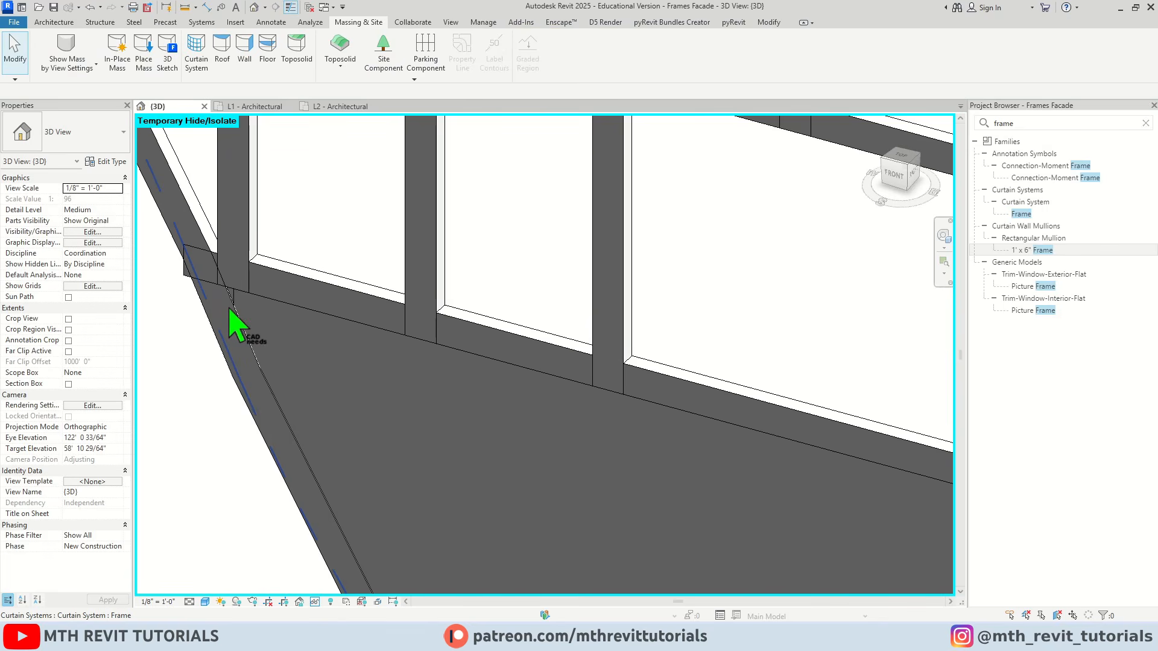
Check the type properties of the large solid panel at the facade's tip, including its offset, material and thickness
middle_click_drag(229, 311, 292, 329, "shift")
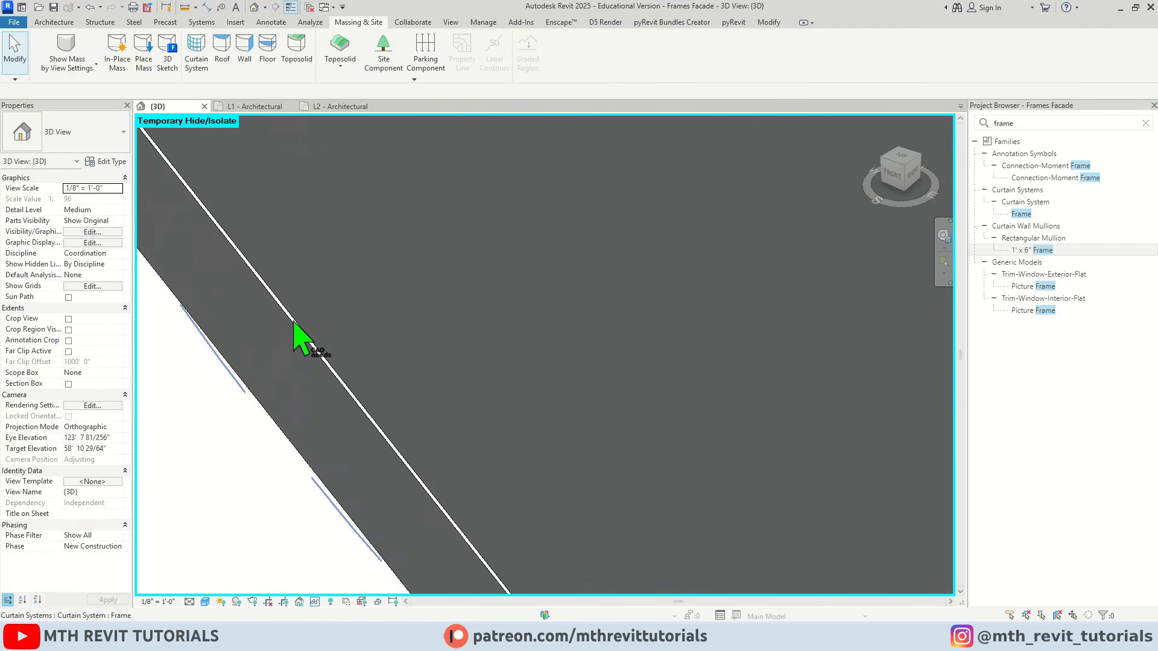
scroll(296, 308, "down", 5)
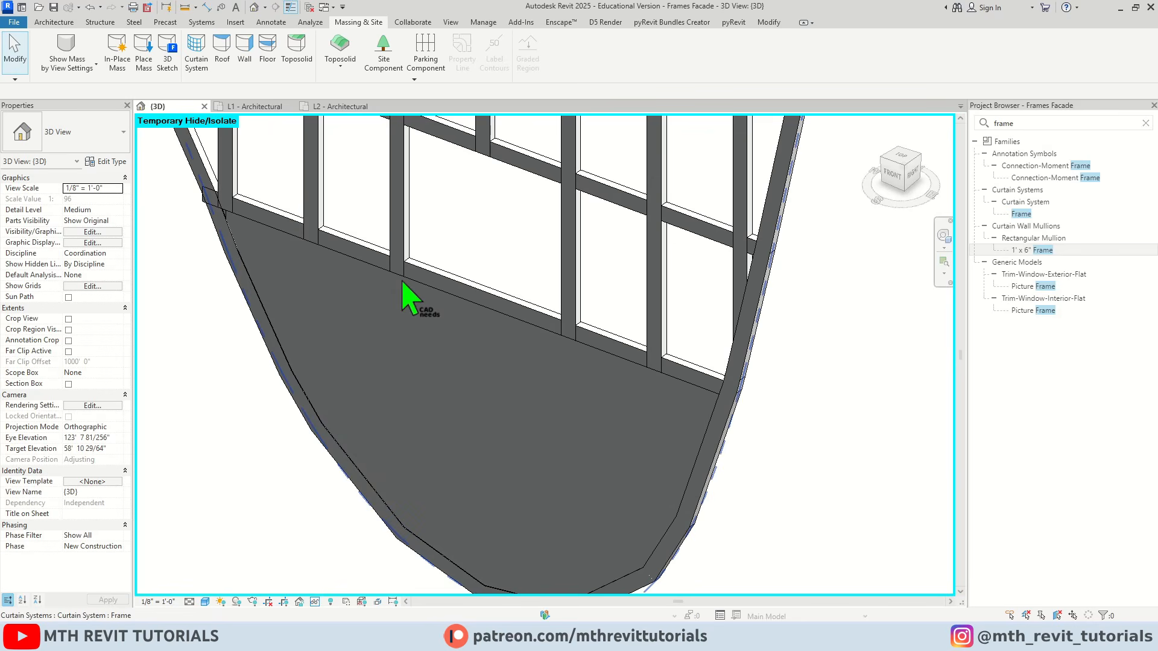
key("Tab")
left_click(406, 279)
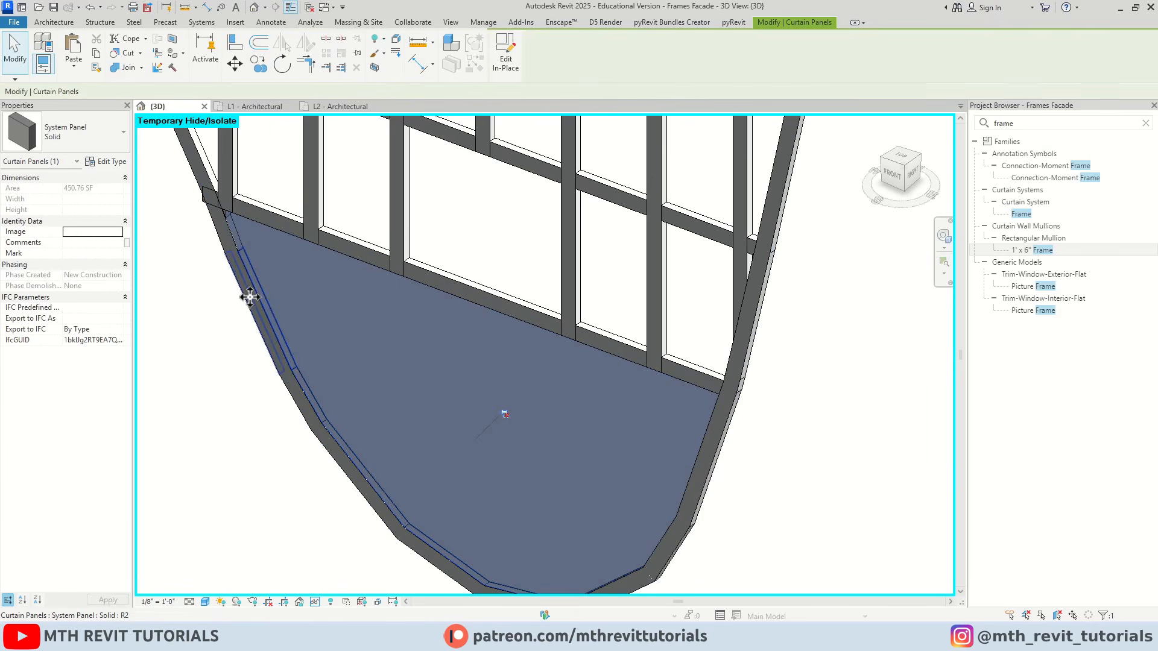
left_click(100, 162)
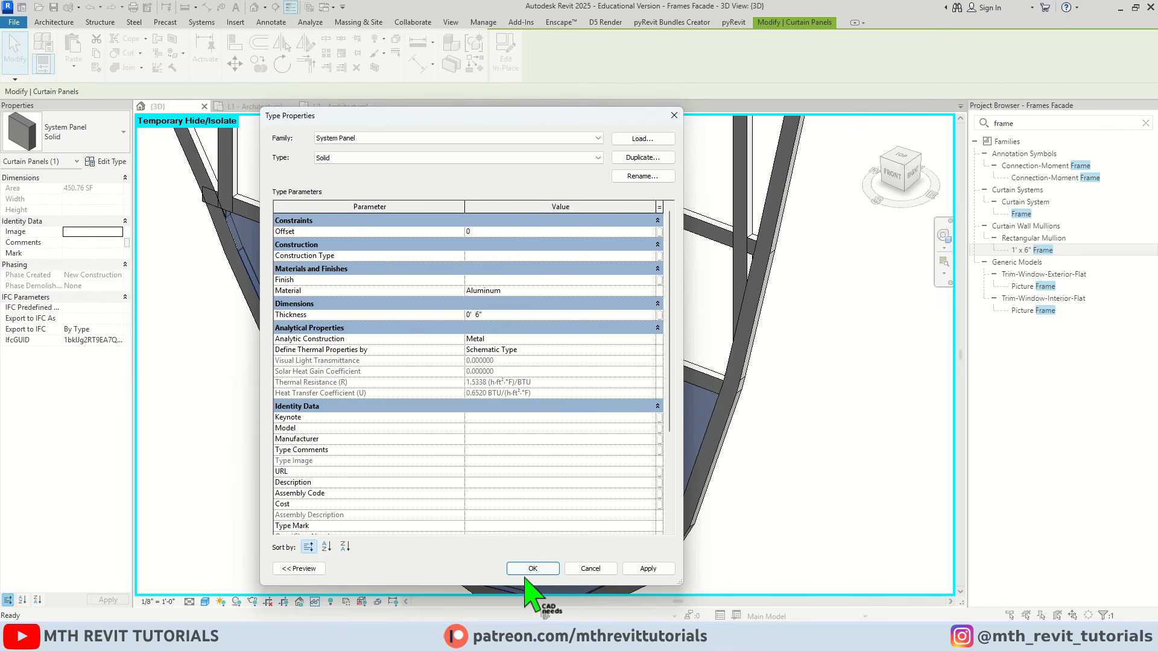
left_click(531, 568)
key("Escape")
Reset the temporary hide/isolate in the 3D view to bring back the whole building with its facade
scroll(407, 437, "down", 5)
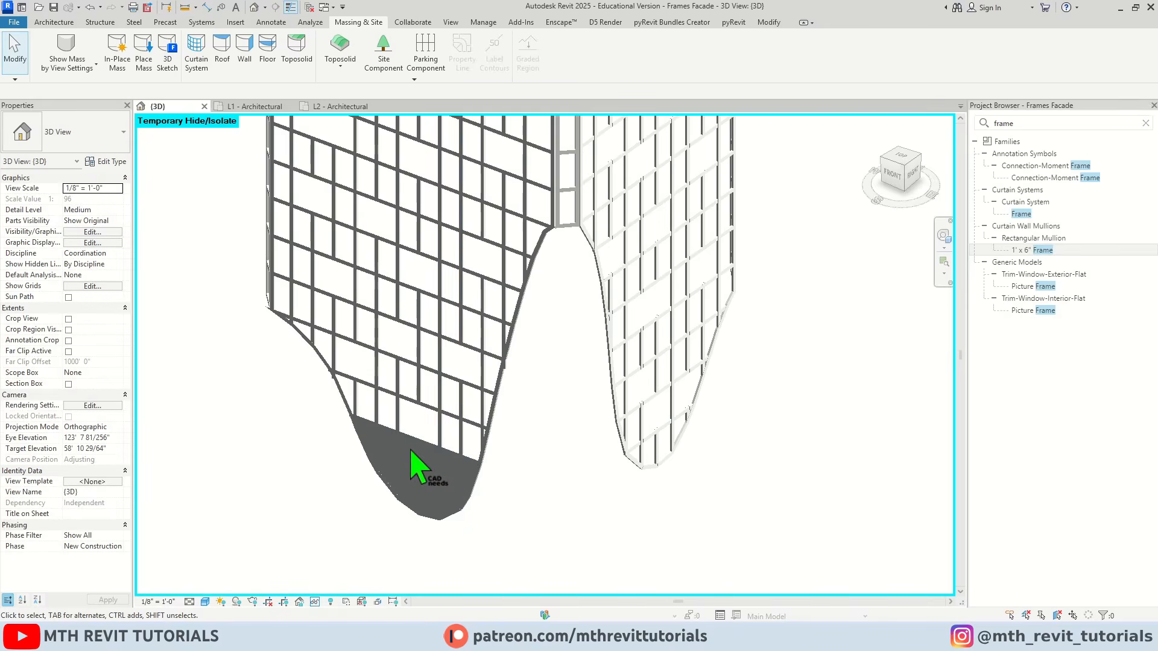
left_click(315, 601)
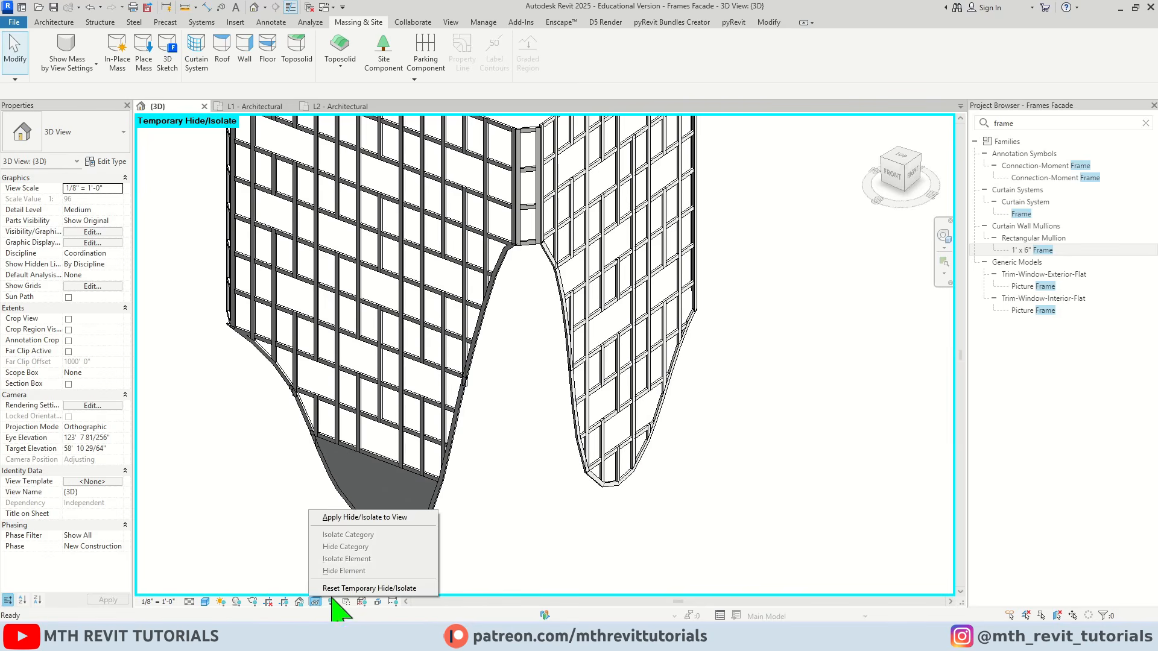
left_click(414, 588)
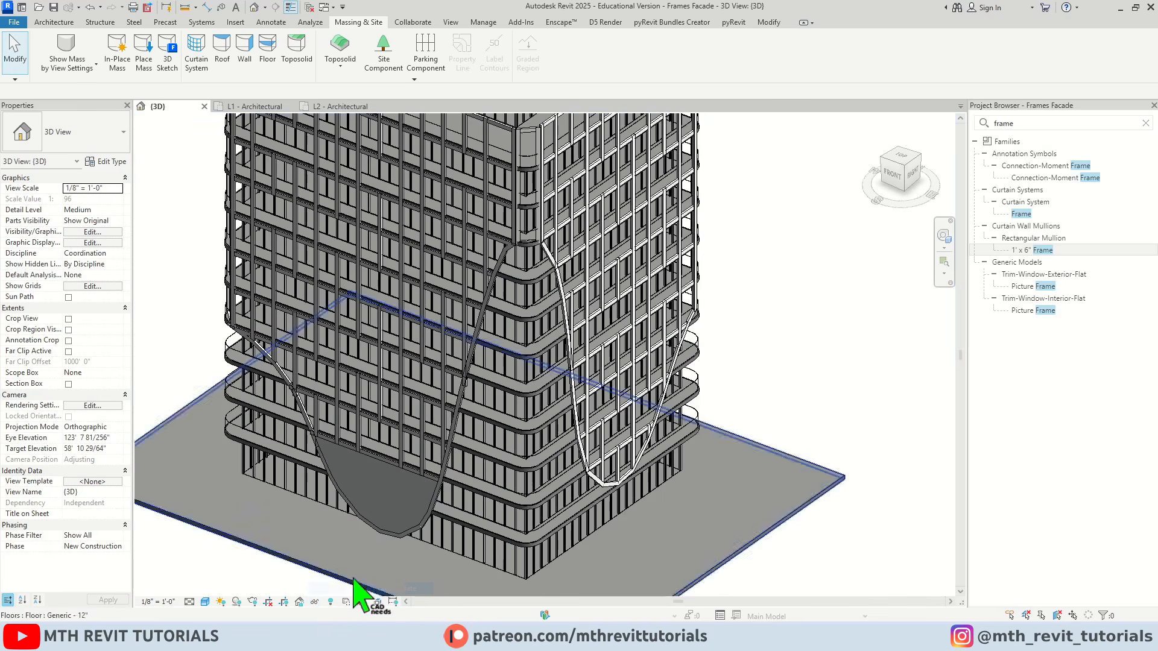
Turn on ambient shadows for the 3D view and apply lighting of sun 90, ambient light 80 and shadows 10
scroll(514, 543, "down", 3)
left_click(205, 602)
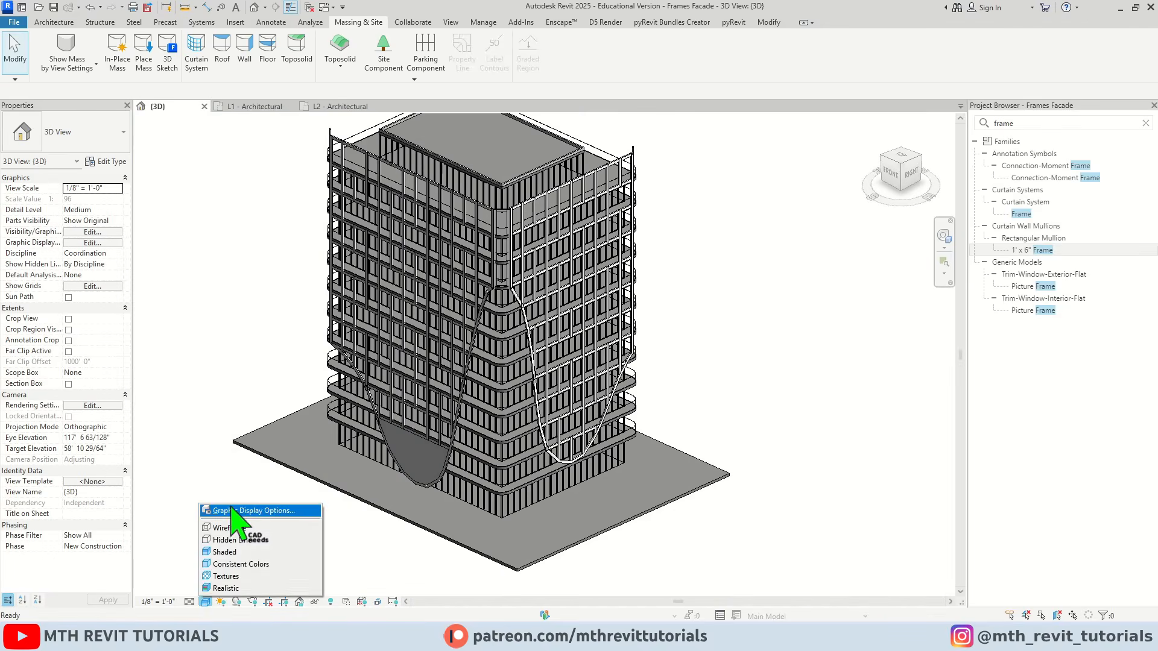
left_click(253, 510)
left_click_drag(241, 129, 755, 126)
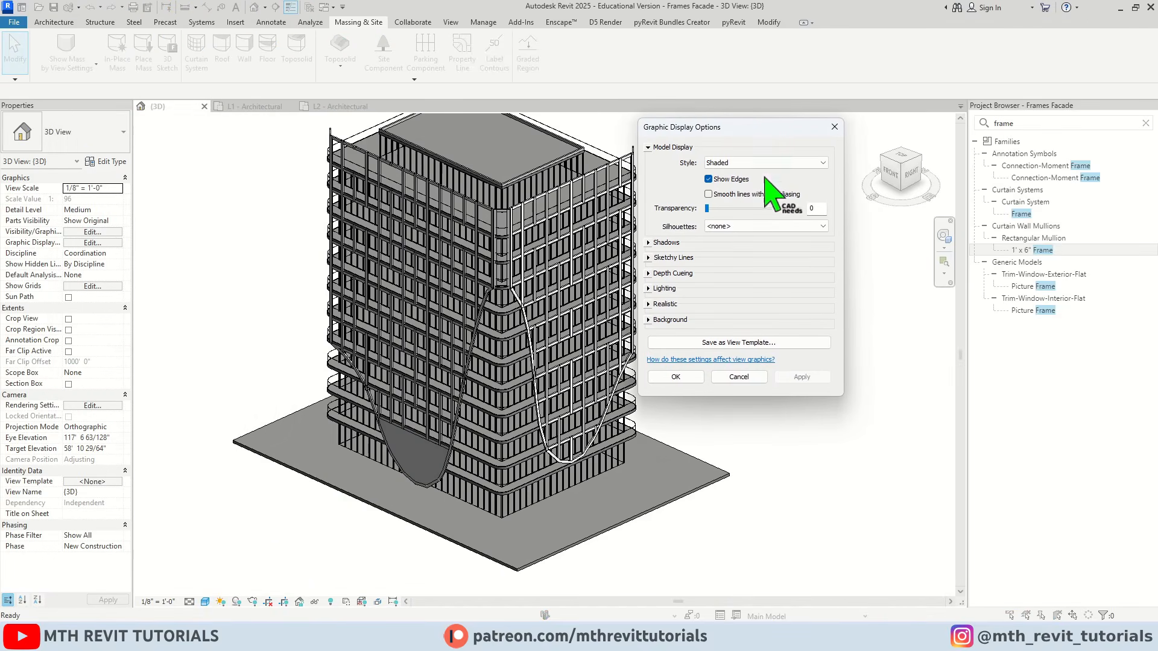
left_click(649, 242)
left_click(676, 309)
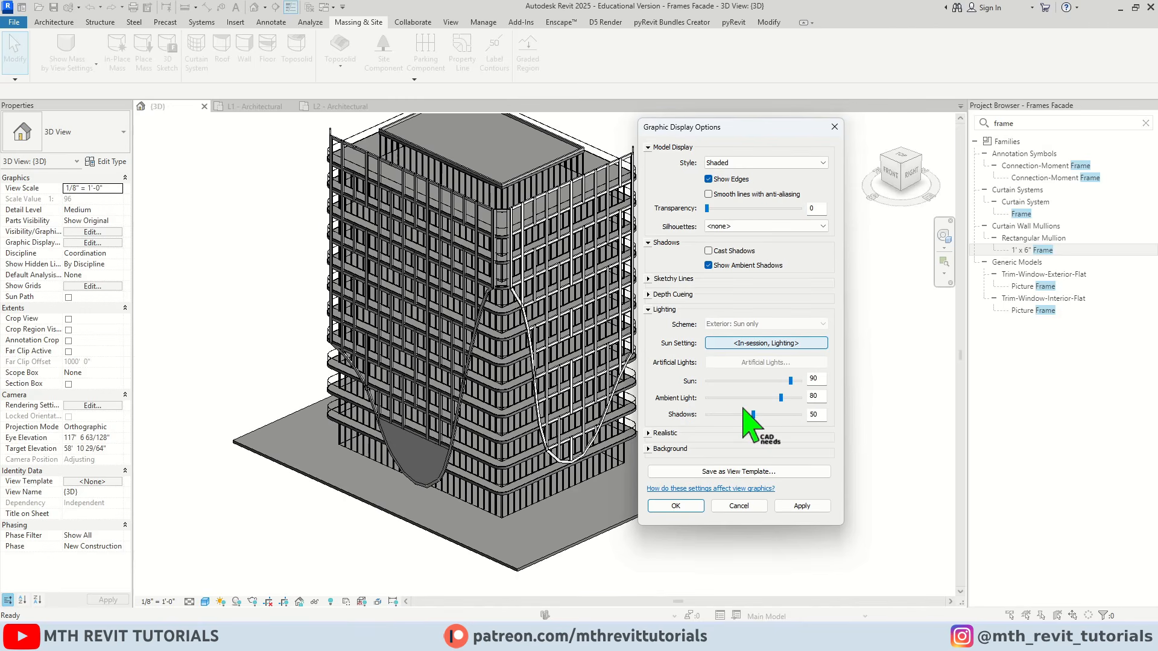
left_click(801, 506)
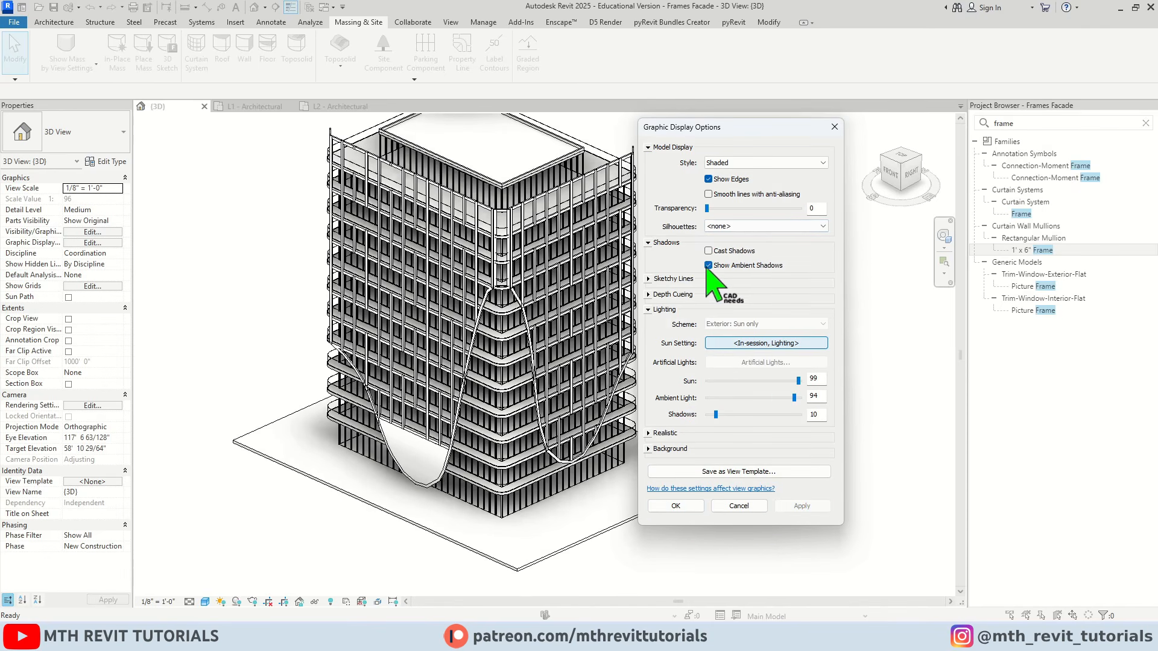
Replace ambient shadows with cast shadows in the 3D view, with sun at 99 and ambient light at 94
left_click(709, 265)
left_click(709, 250)
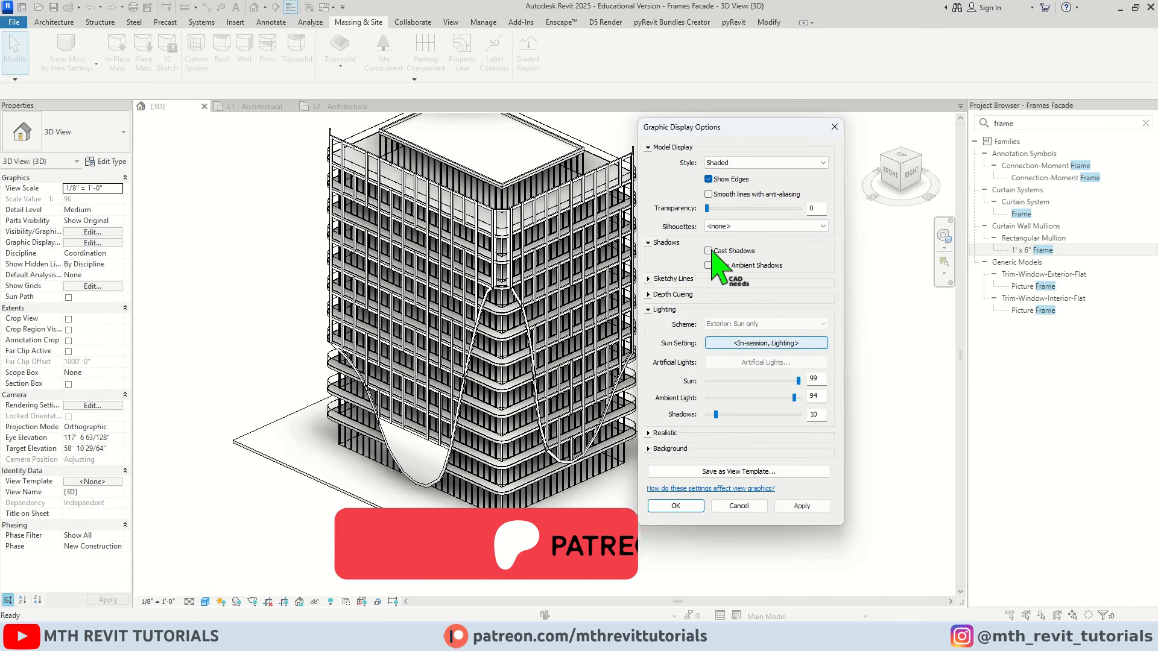
left_click(801, 507)
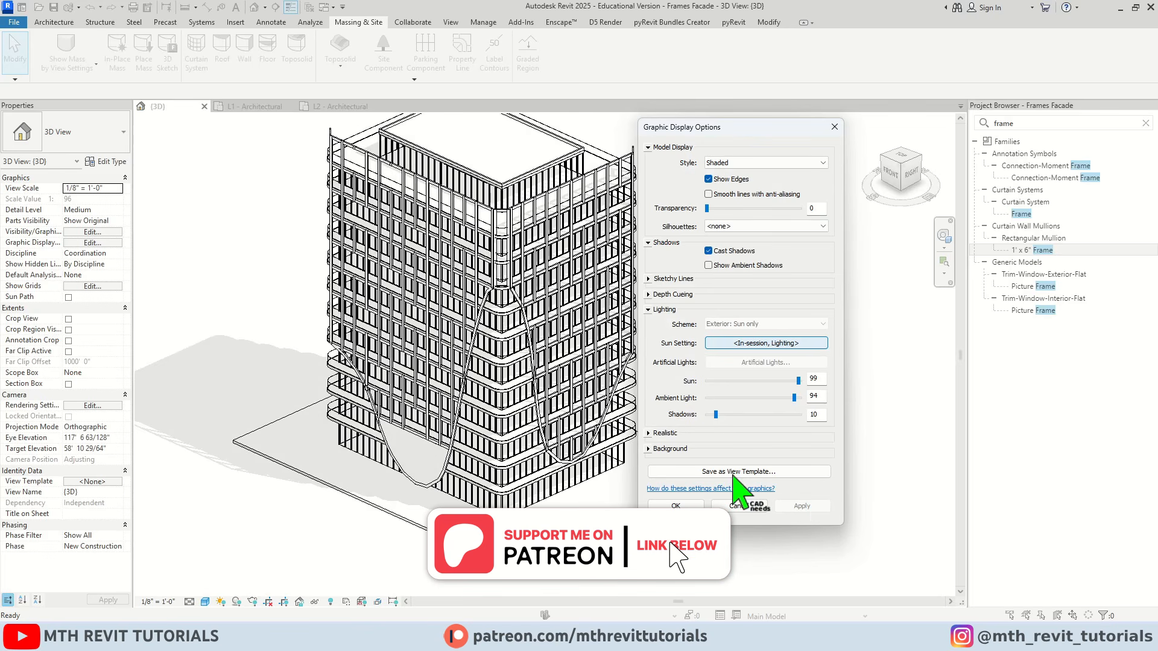
left_click(675, 505)
middle_click_drag(693, 483, 584, 538, "shift")
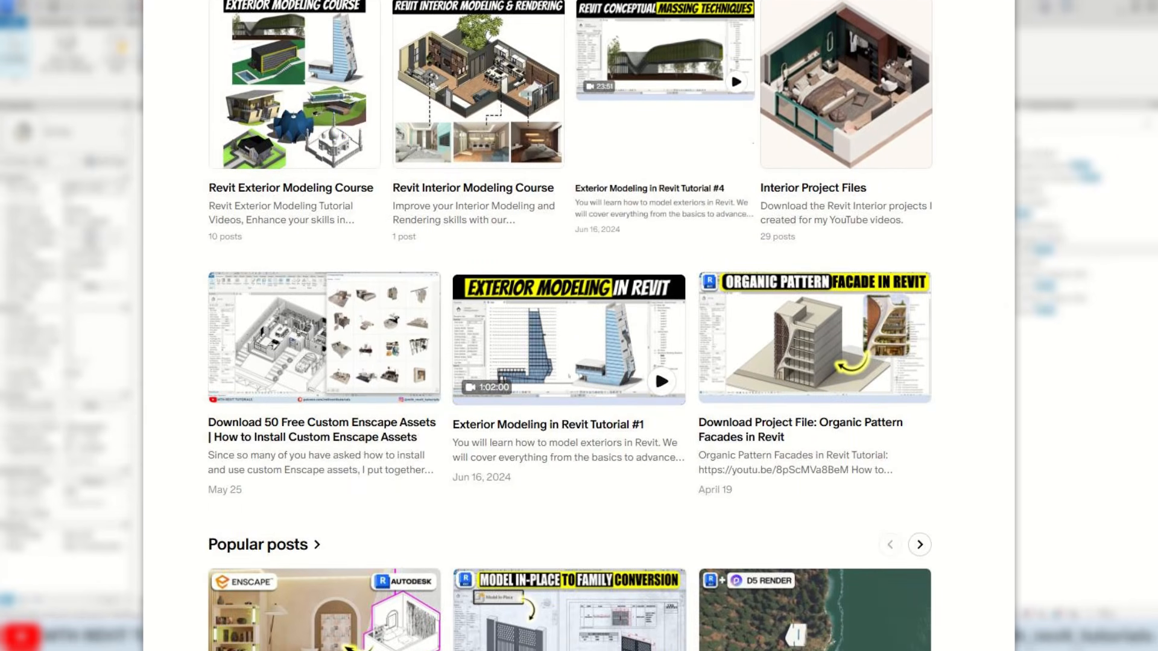
middle_click_drag(803, 419, 501, 515, "shift")
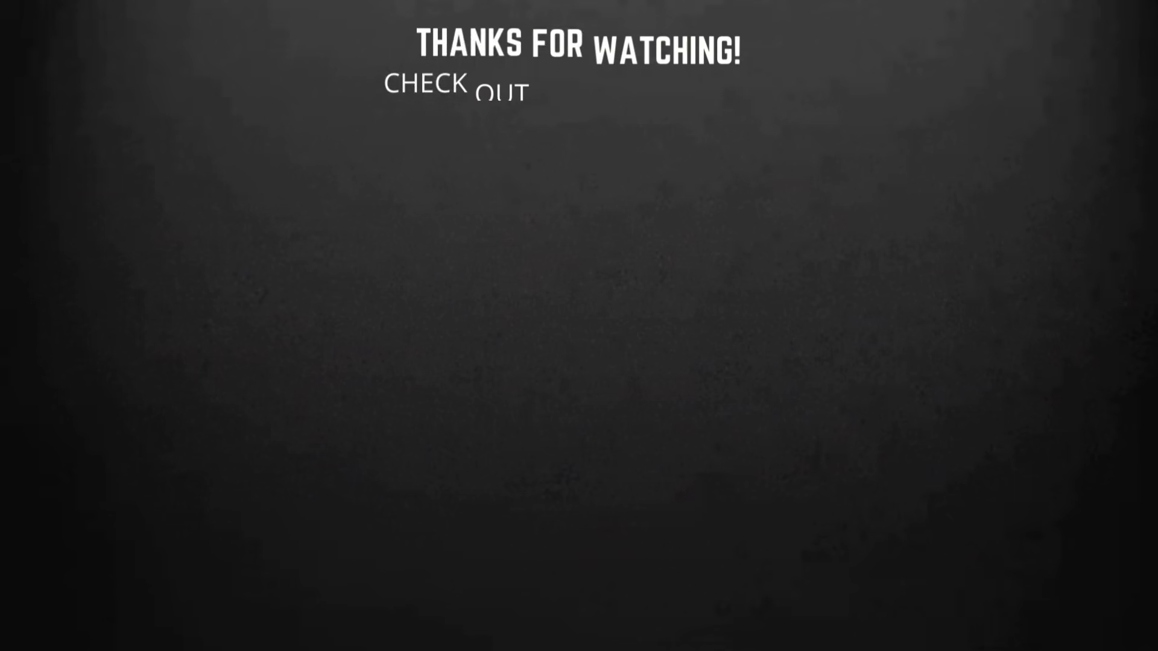